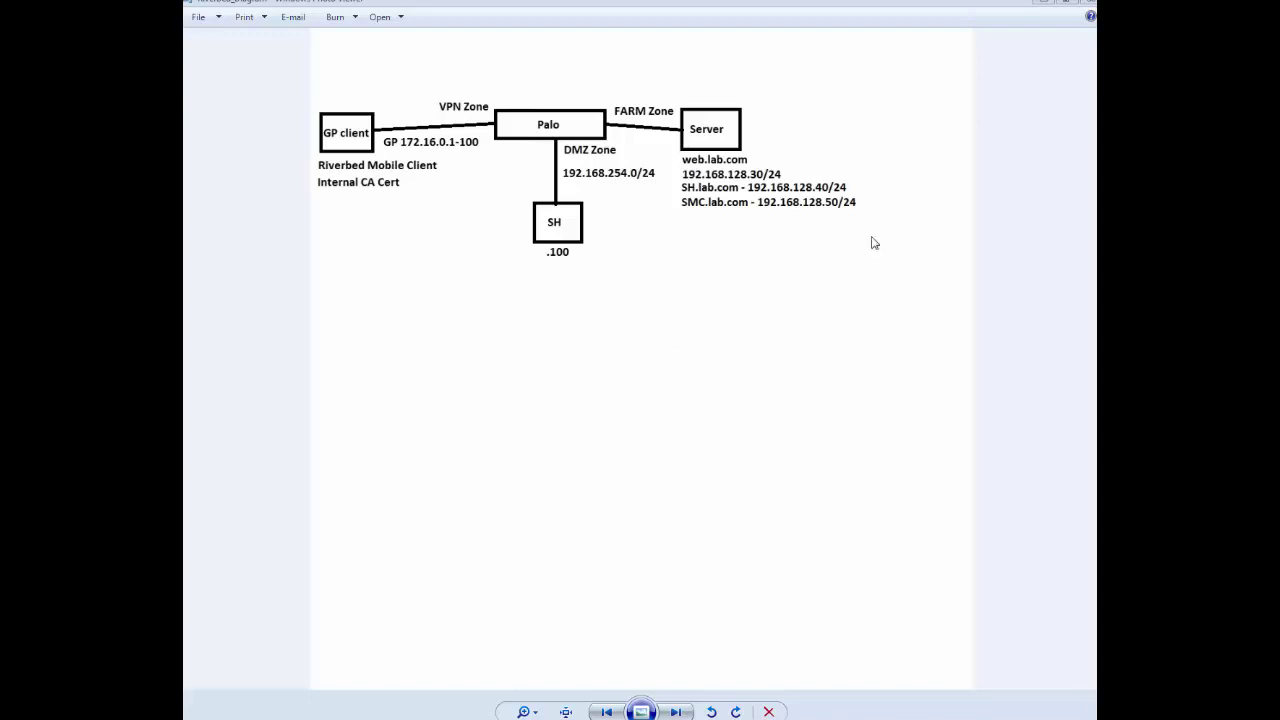
Leave the network diagram in Photo Viewer and switch to Chrome's SteelCentral SSL Peering tab.
click(1043, 3)
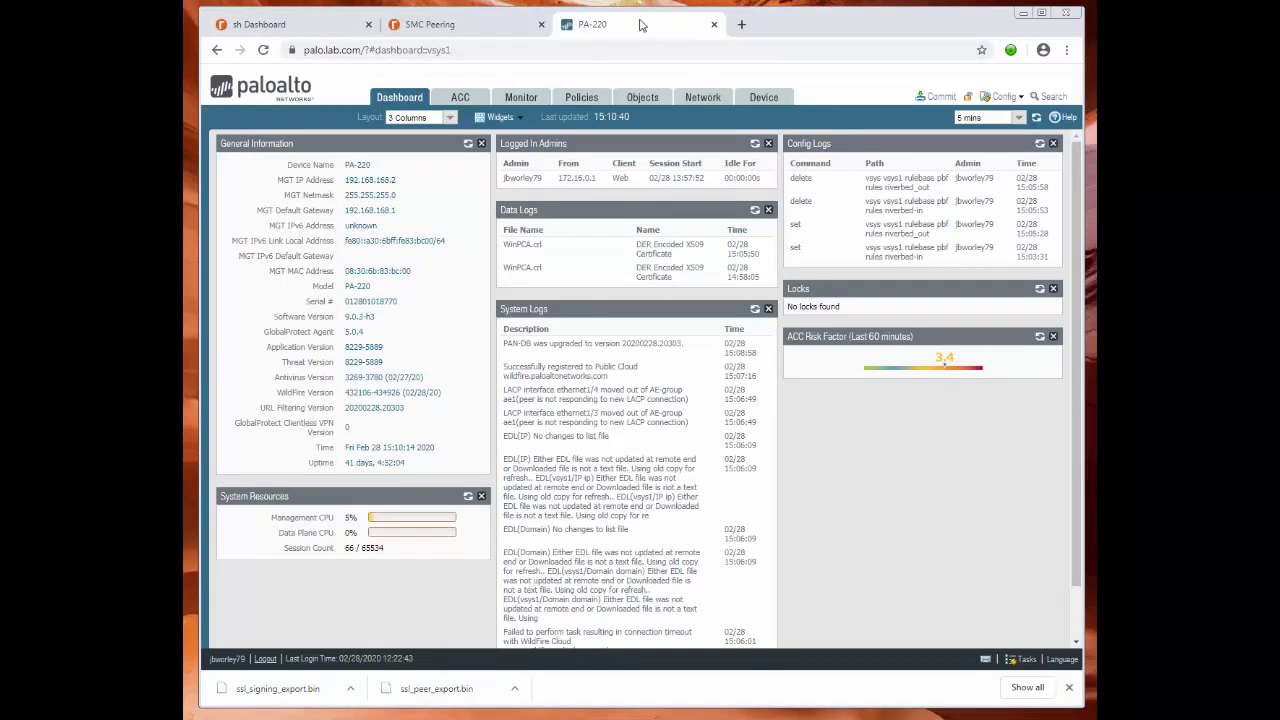
click(497, 28)
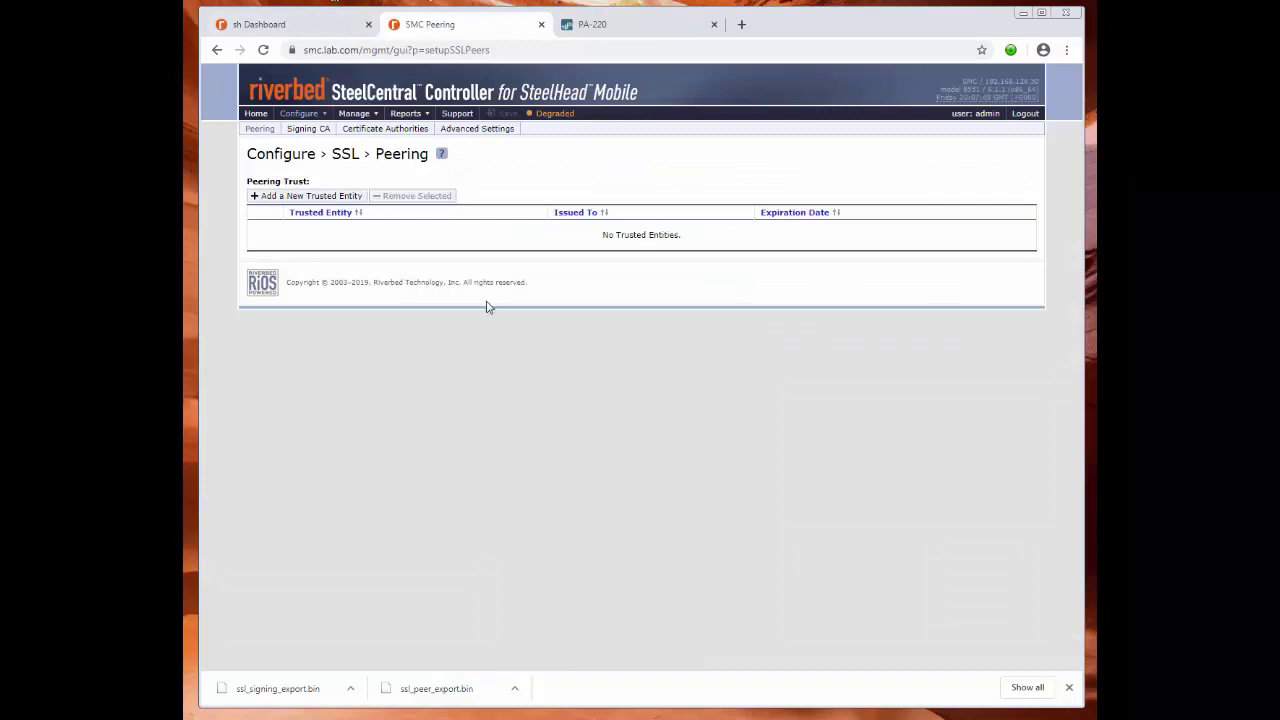
On the SteelHead dashboard, go to Networking > In-Path Interfaces and expand the inpath0_0 row.
click(300, 25)
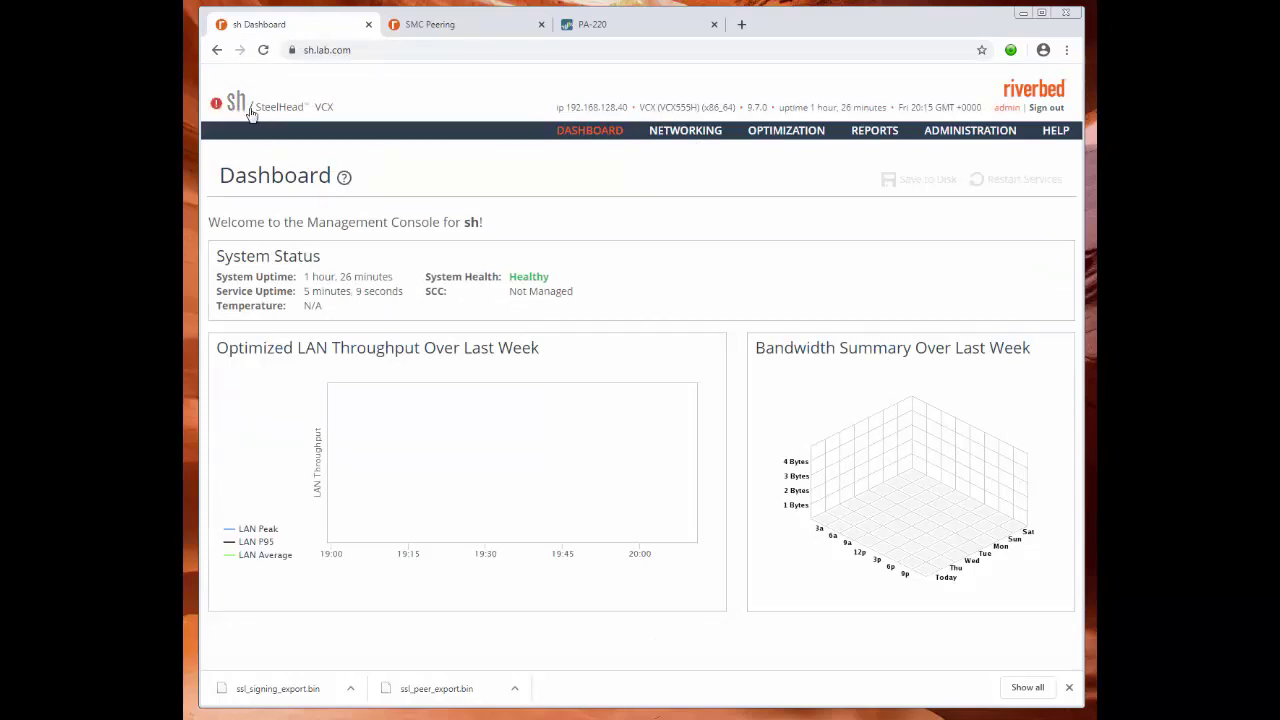
click(688, 134)
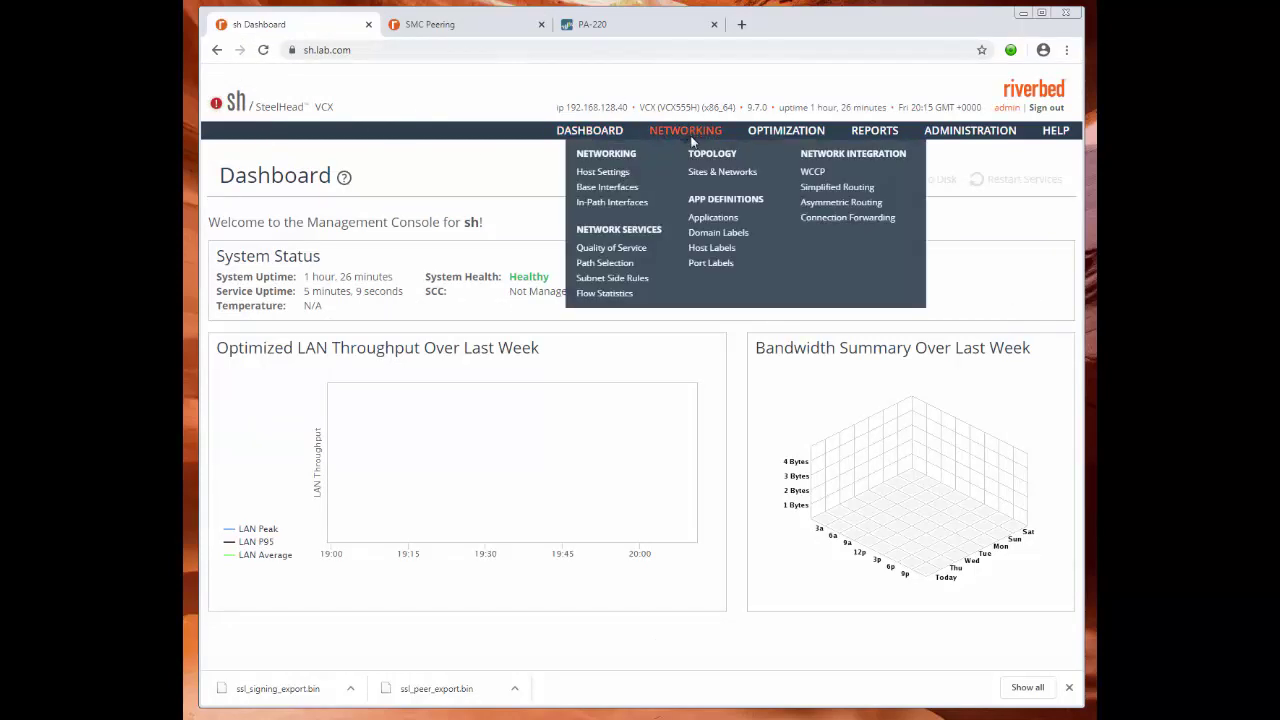
click(616, 210)
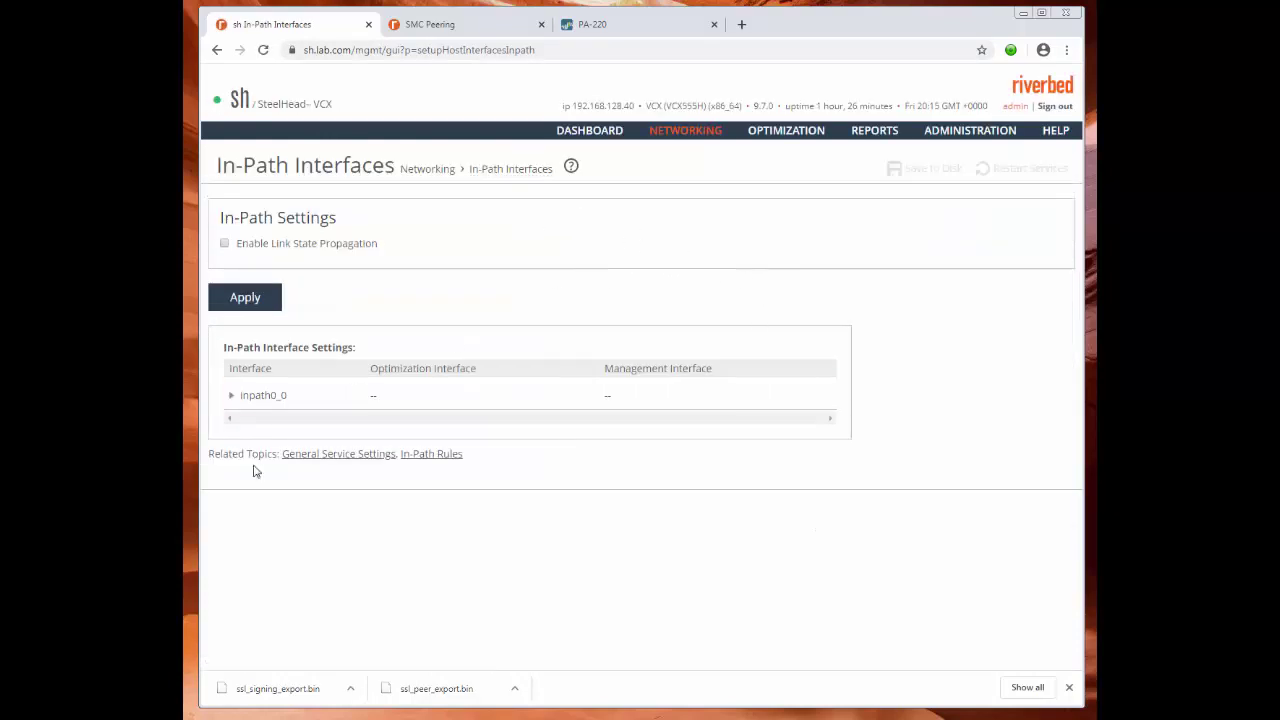
click(232, 400)
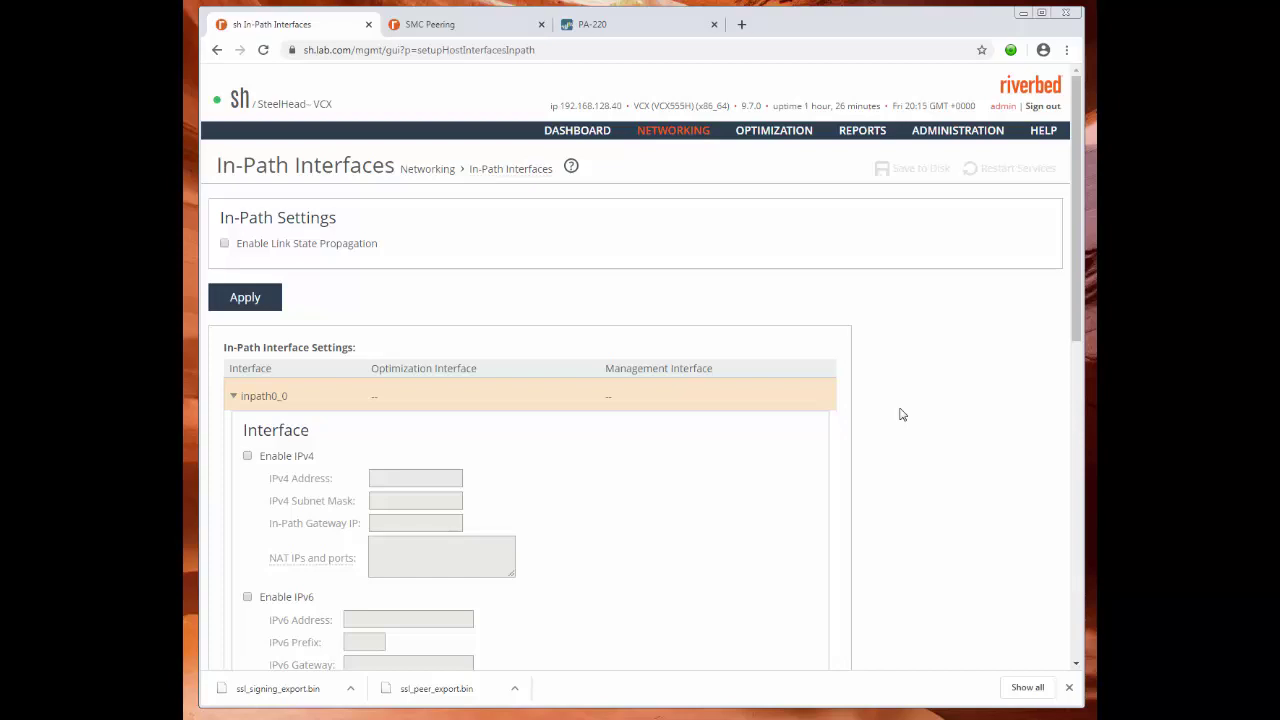
Enable IPv4 on inpath0_0 and check the network diagram for its addressing.
scroll(705, 474, down, 2)
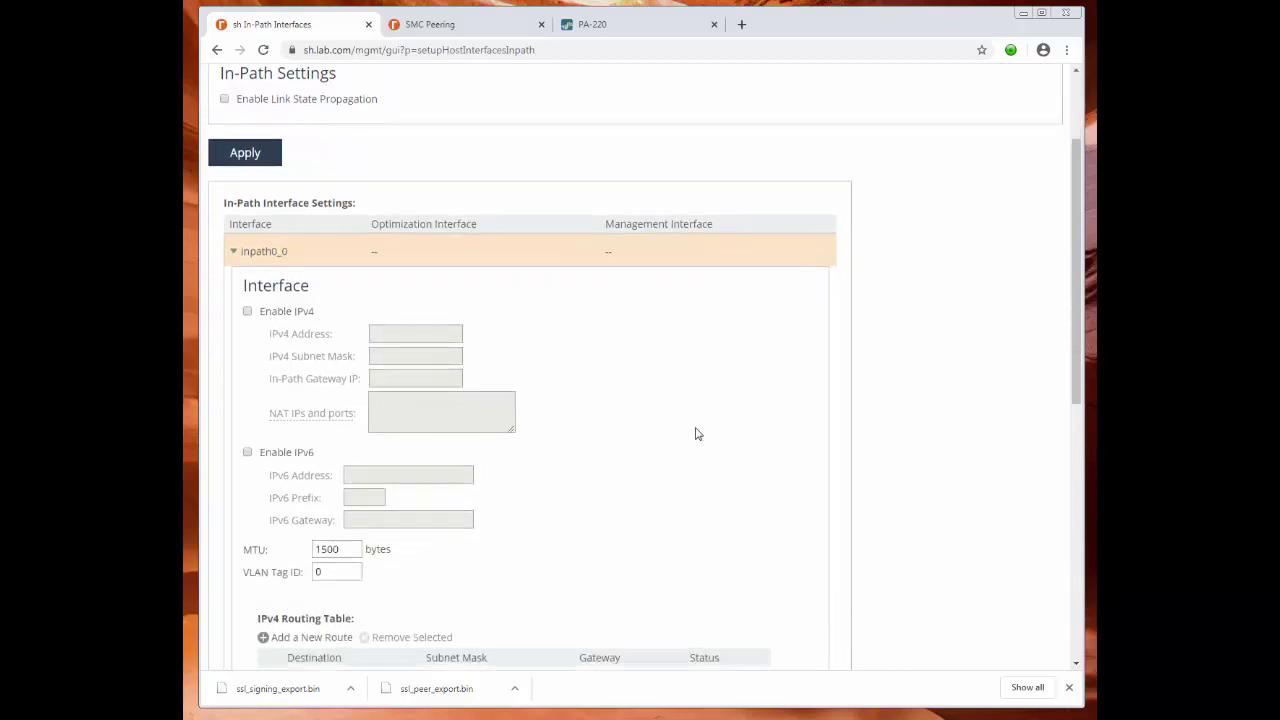
click(247, 312)
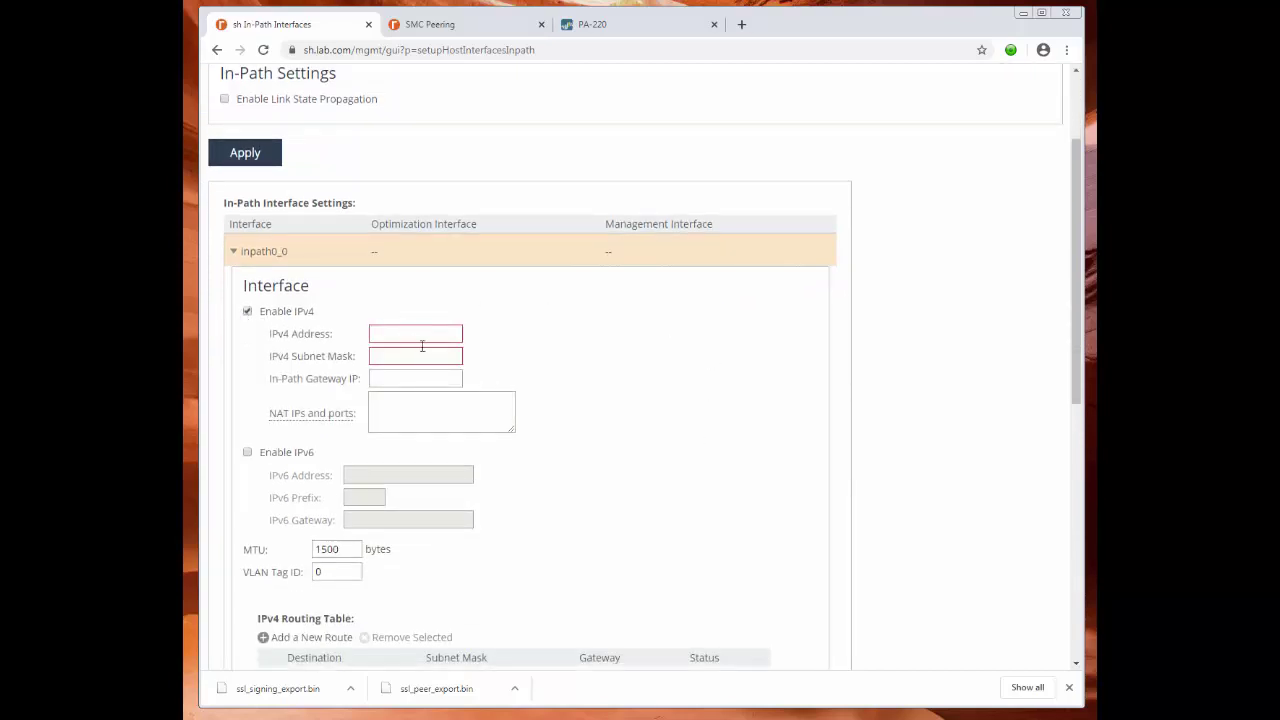
scroll(620, 370, down, 1)
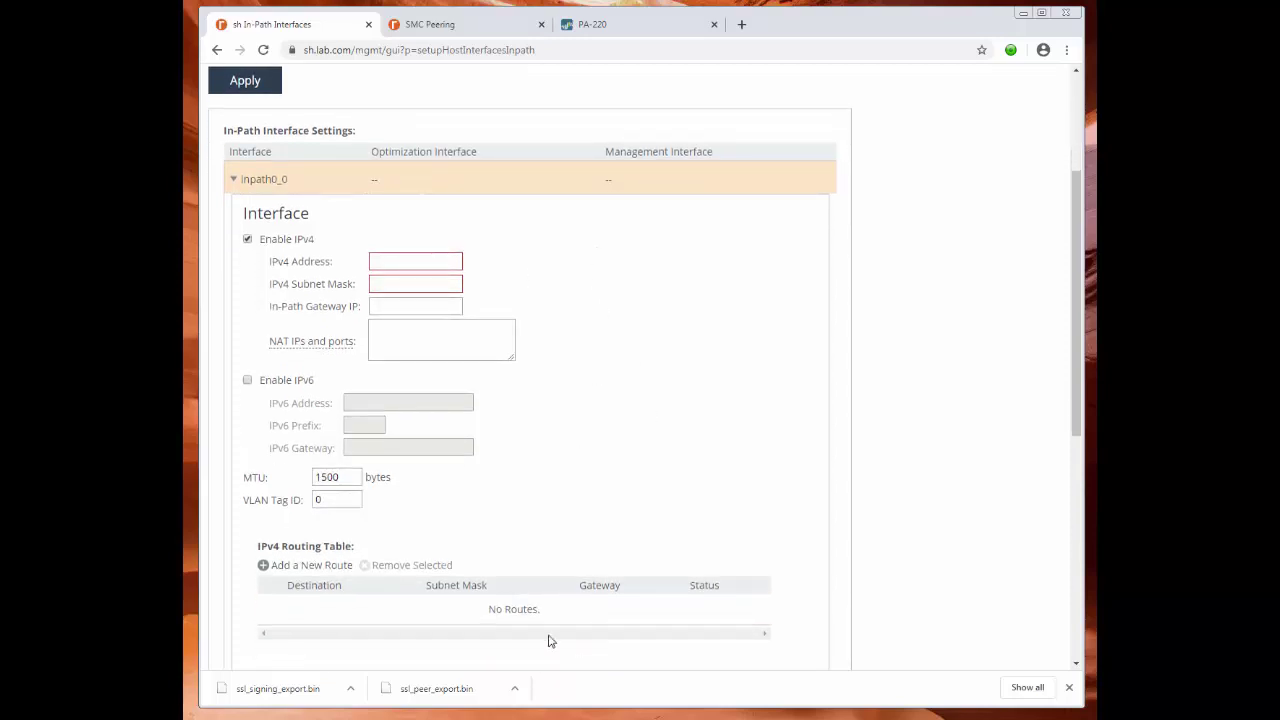
key(alt+Tab)
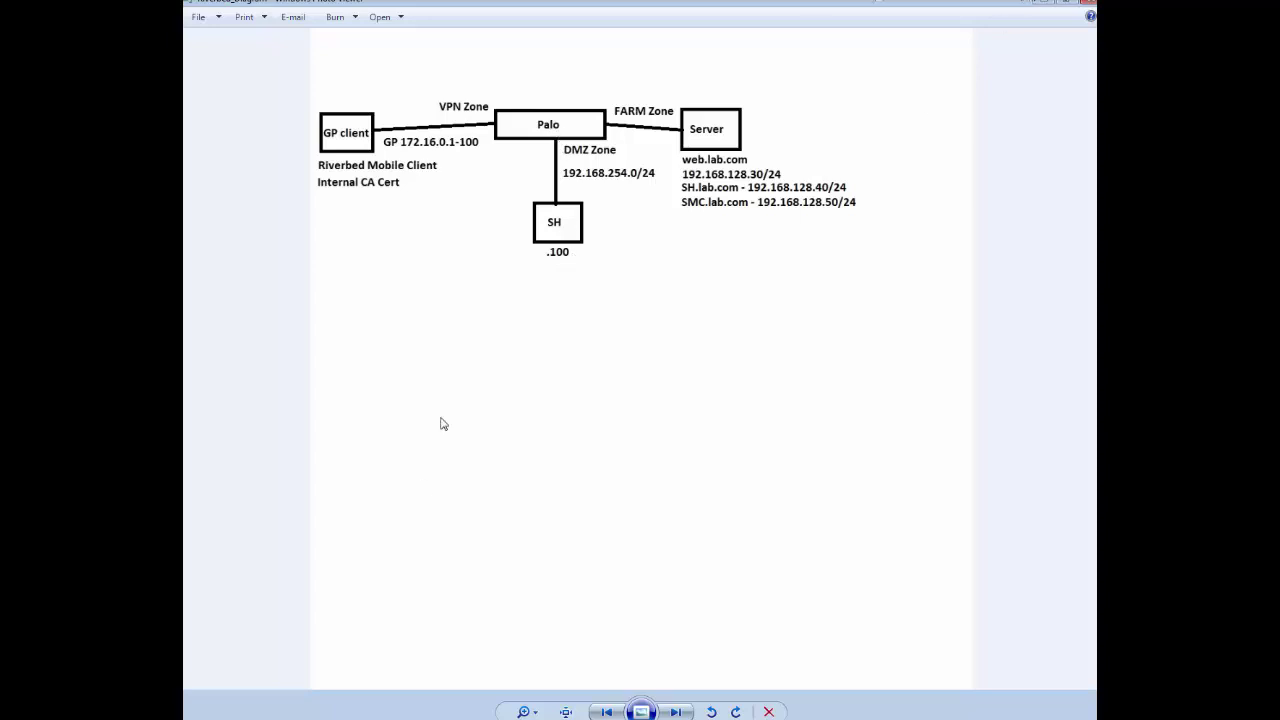
key(alt+Tab)
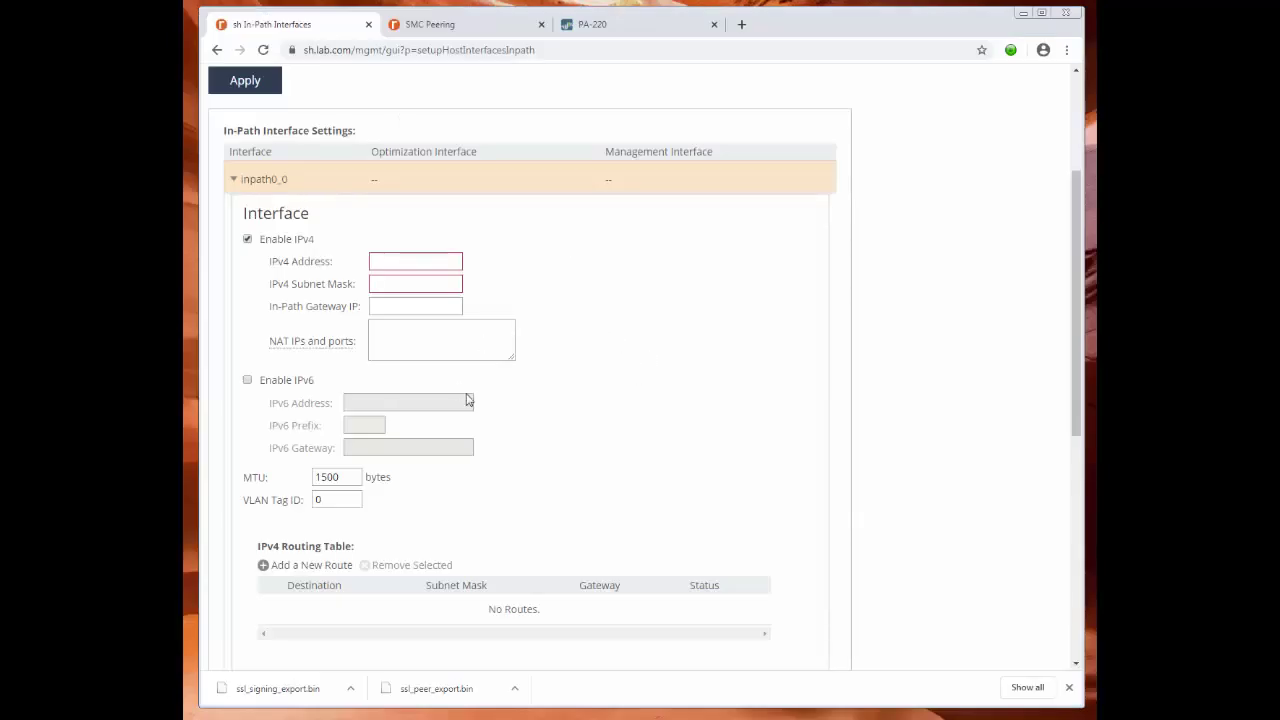
Enter IPv4 192.168.254.100, mask 255.255.255.0, gateway 192.168.254.1 and apply the interface settings.
click(401, 262)
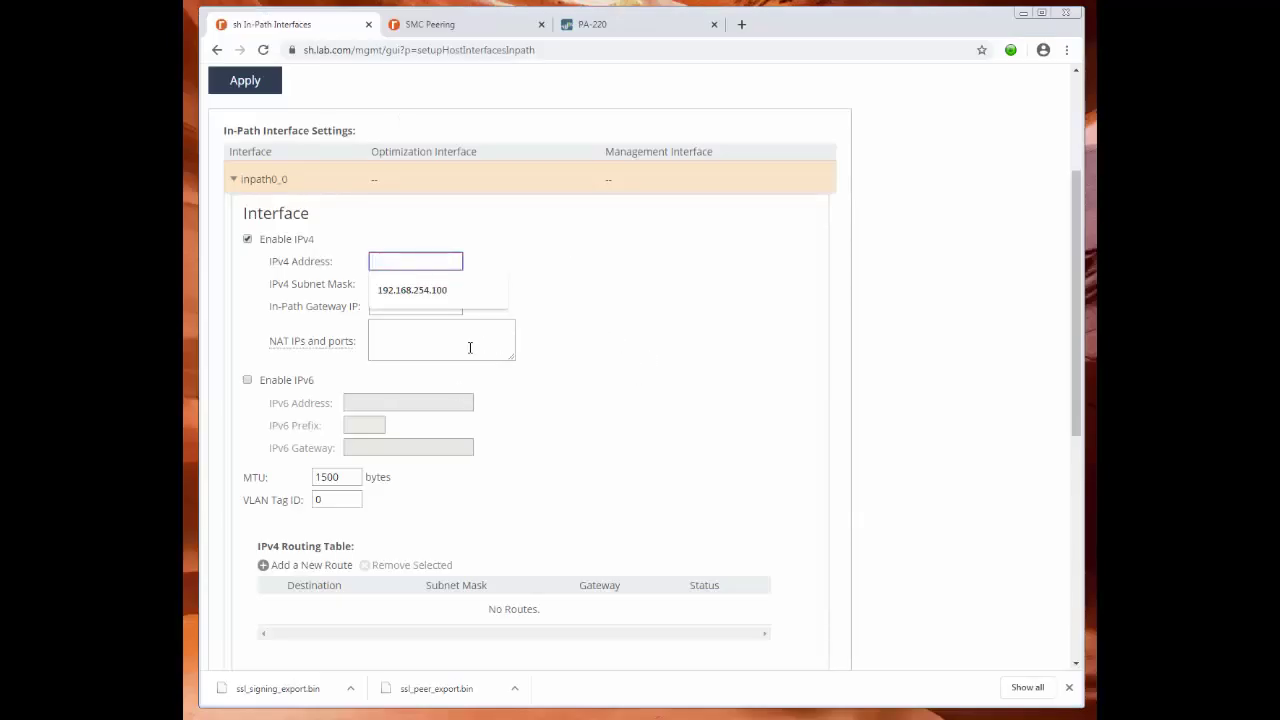
click(421, 290)
click(417, 284)
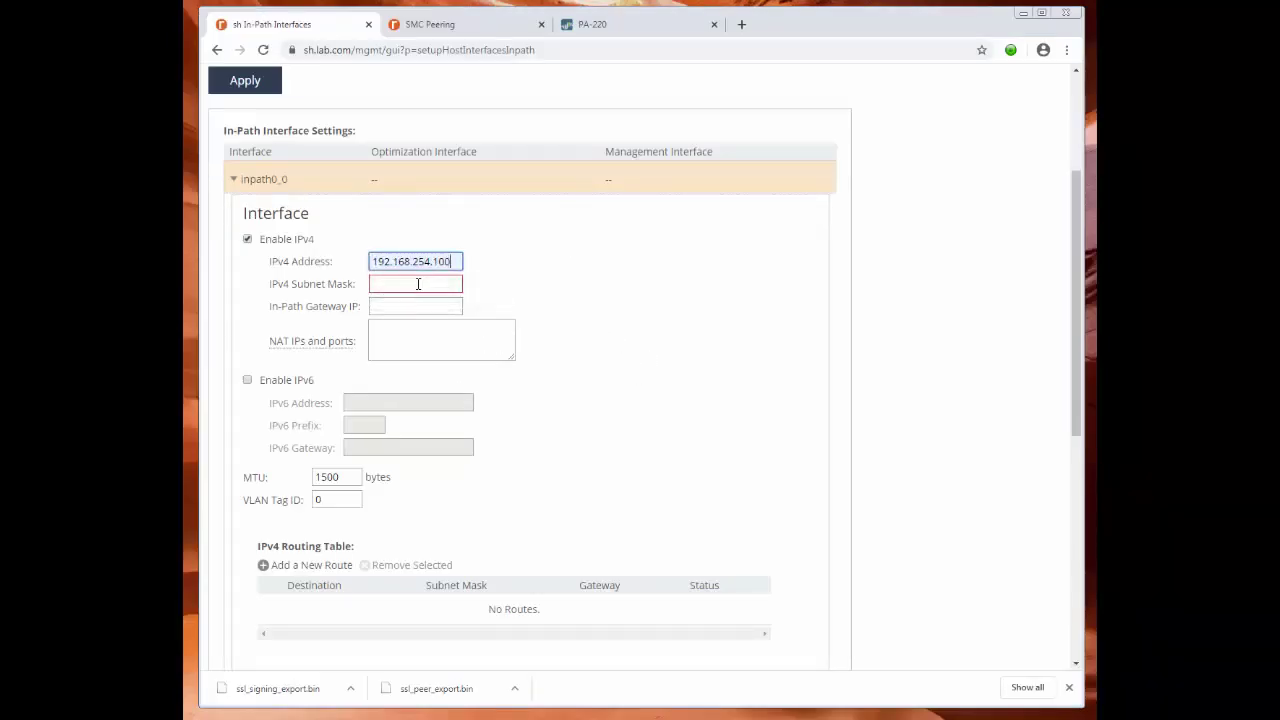
click(420, 314)
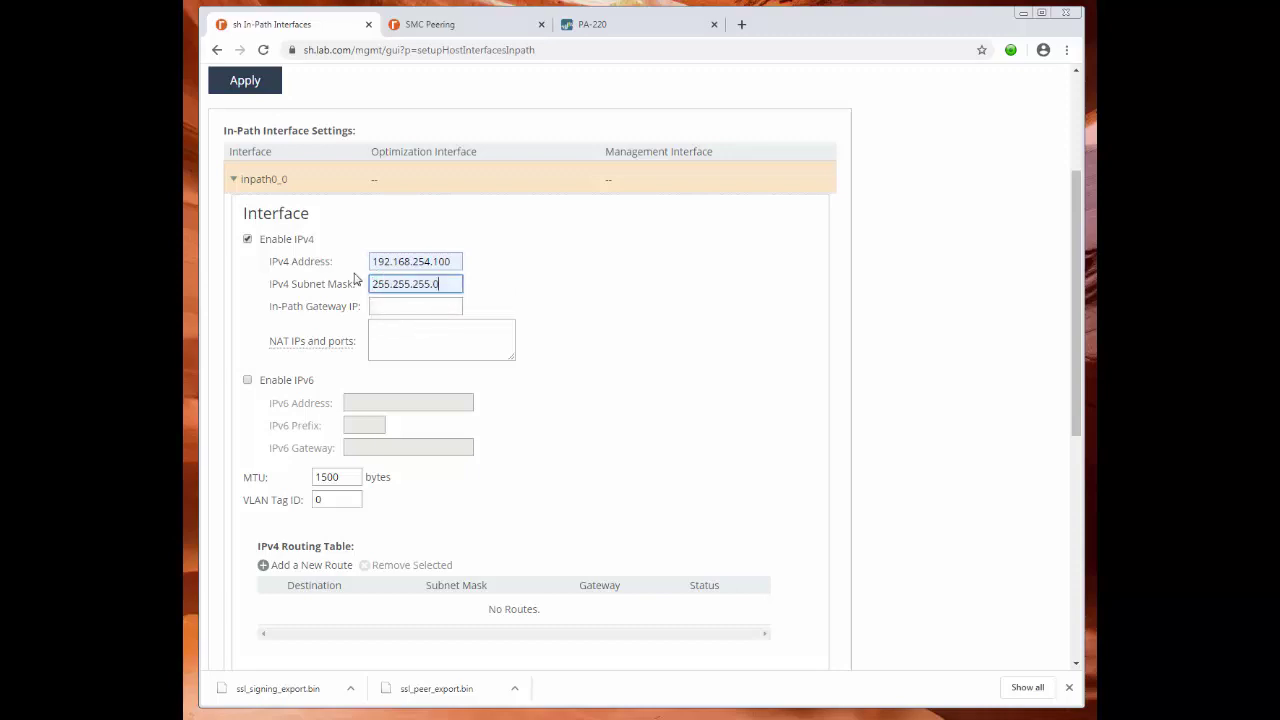
click(410, 303)
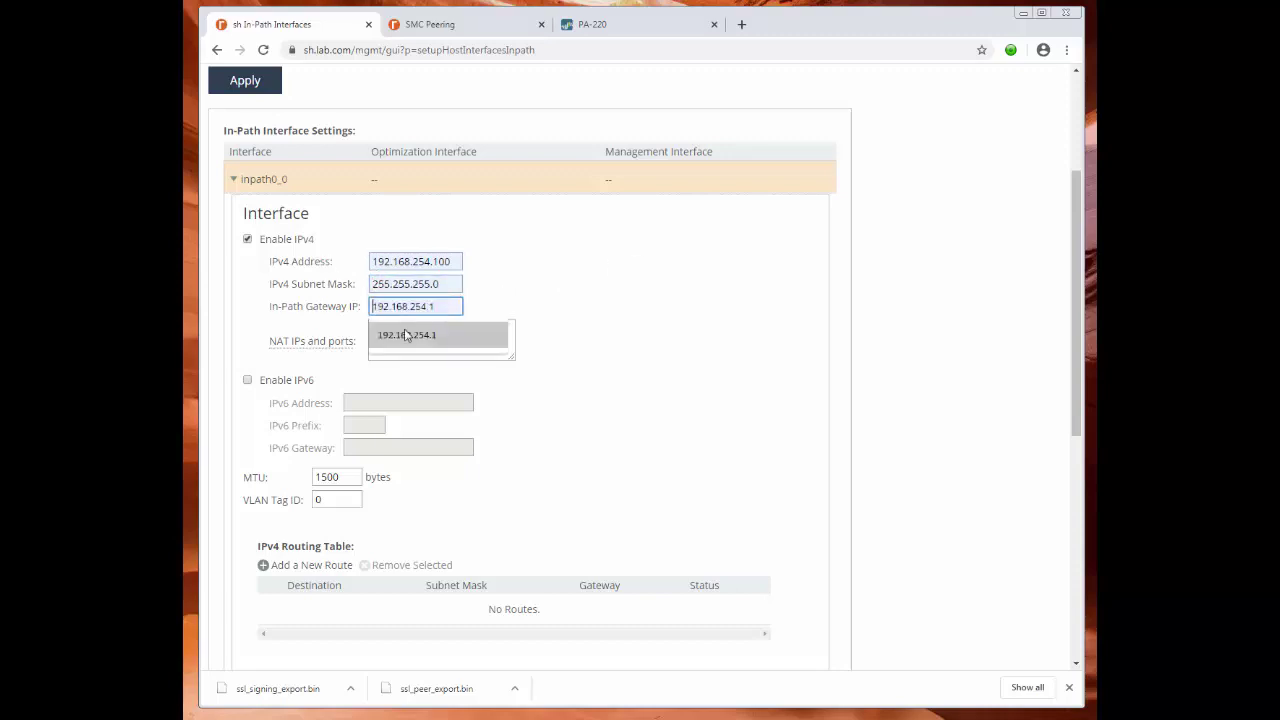
click(420, 336)
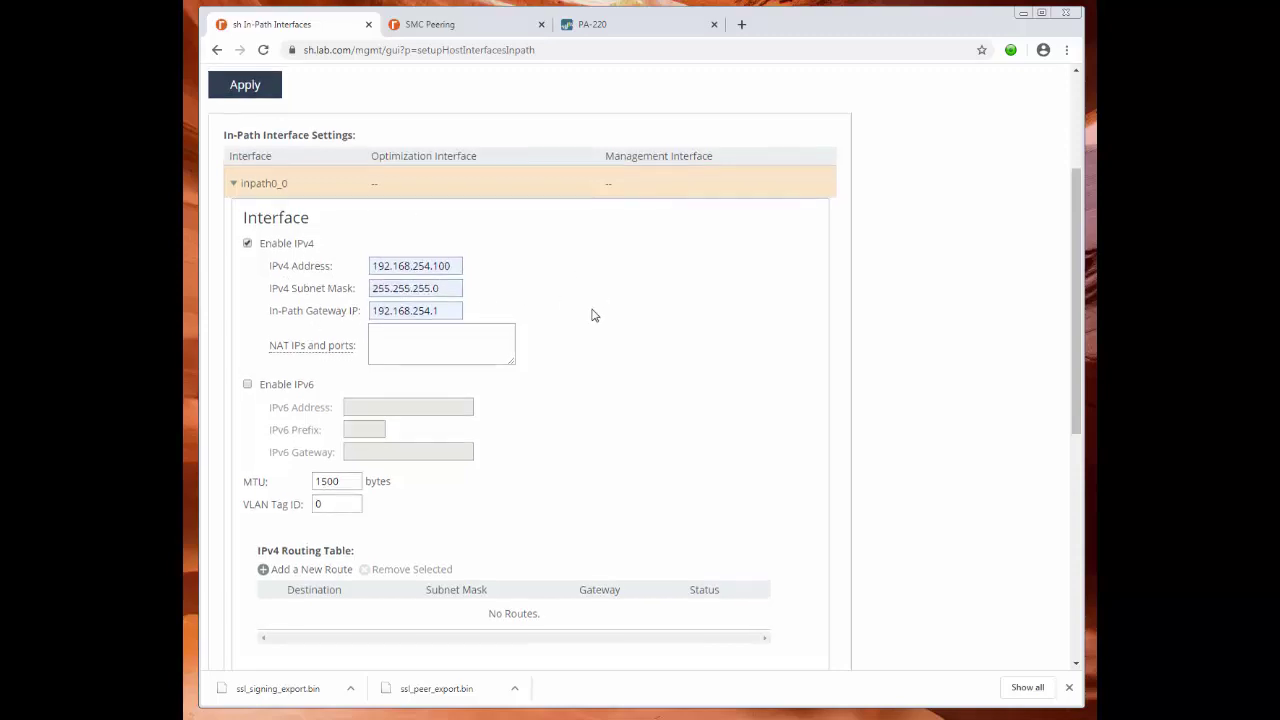
scroll(590, 312, up, 3)
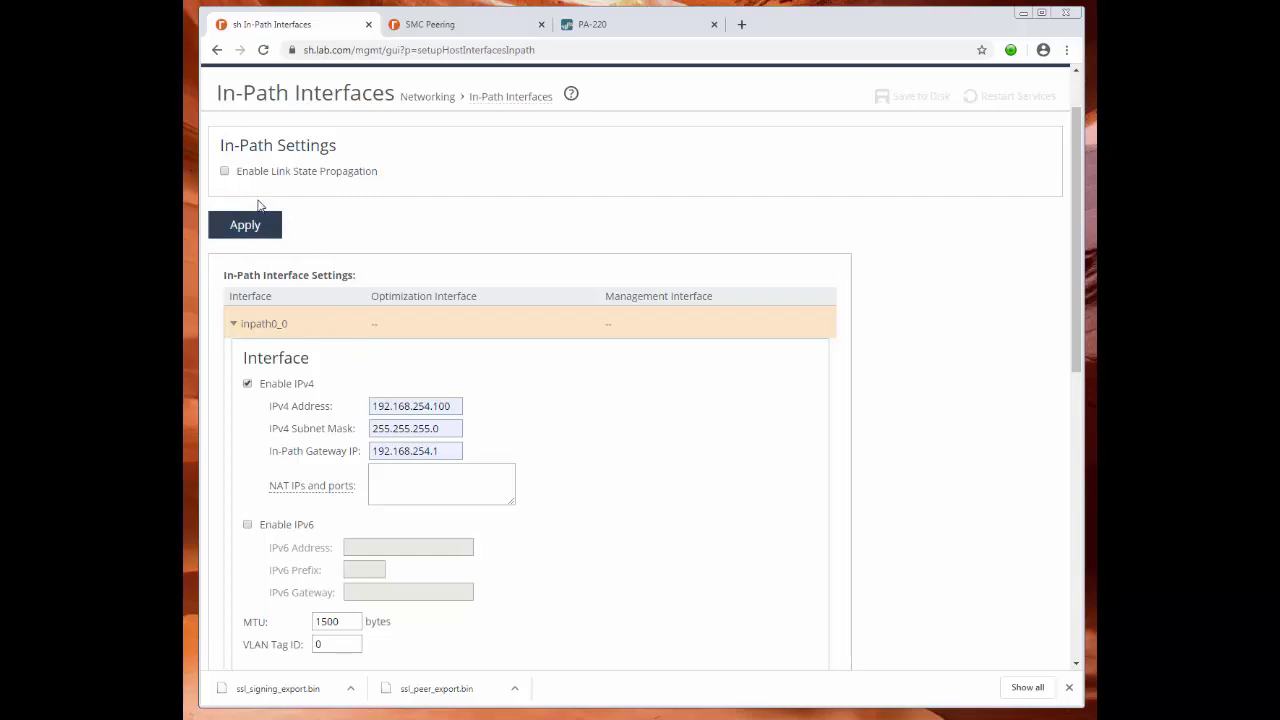
scroll(781, 547, down, 1)
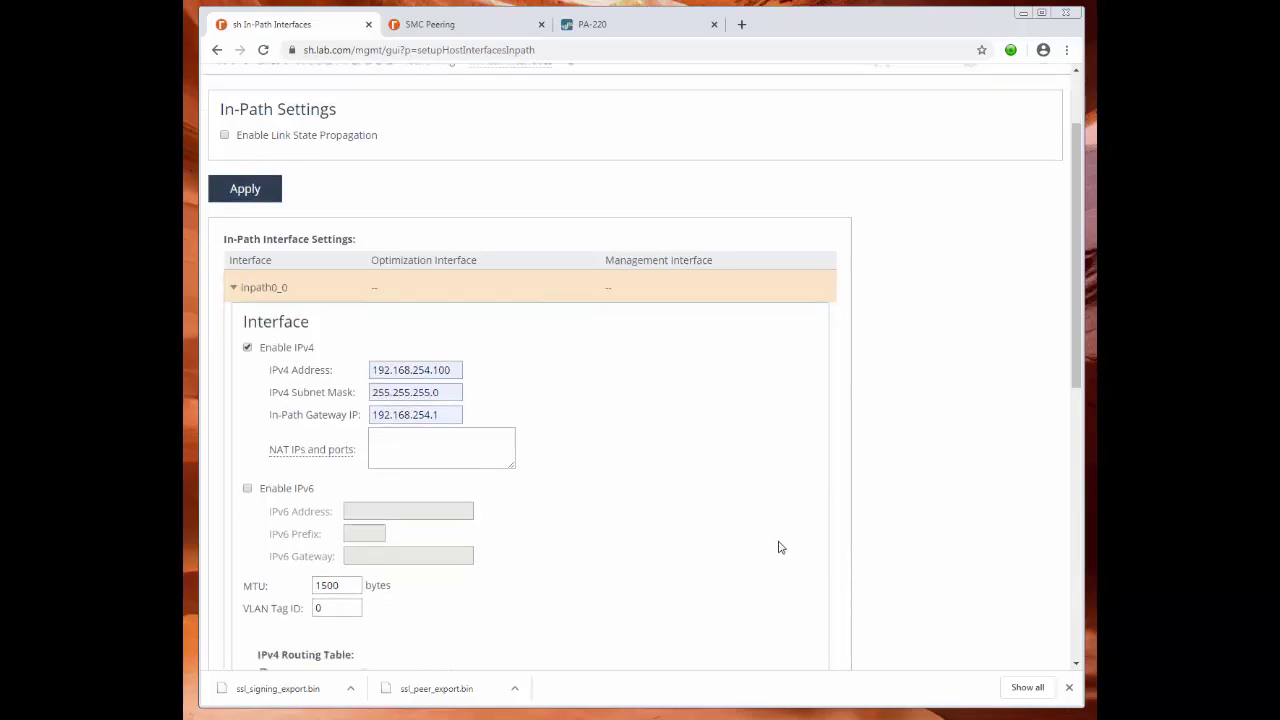
scroll(717, 500, down, 6)
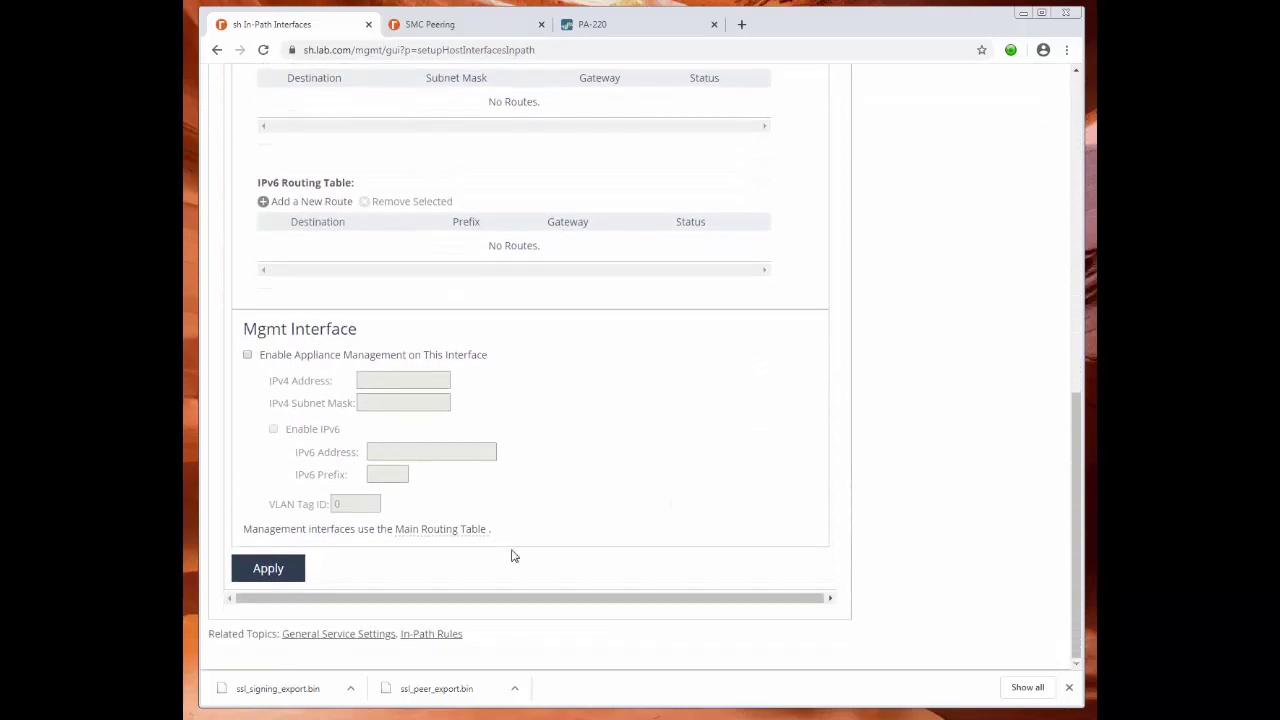
click(274, 571)
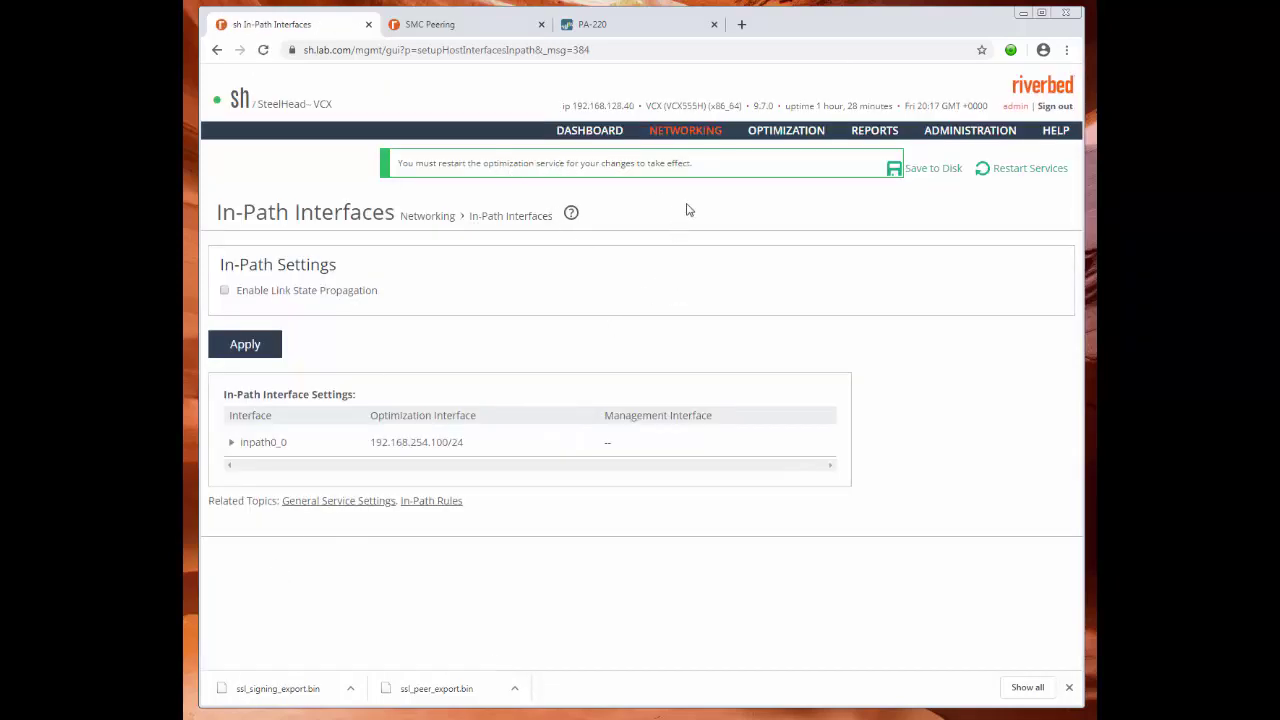
Review inpath0_0's saved settings and routing tables, then bring up the Restart Services confirmation.
click(232, 443)
scroll(564, 540, down, 5)
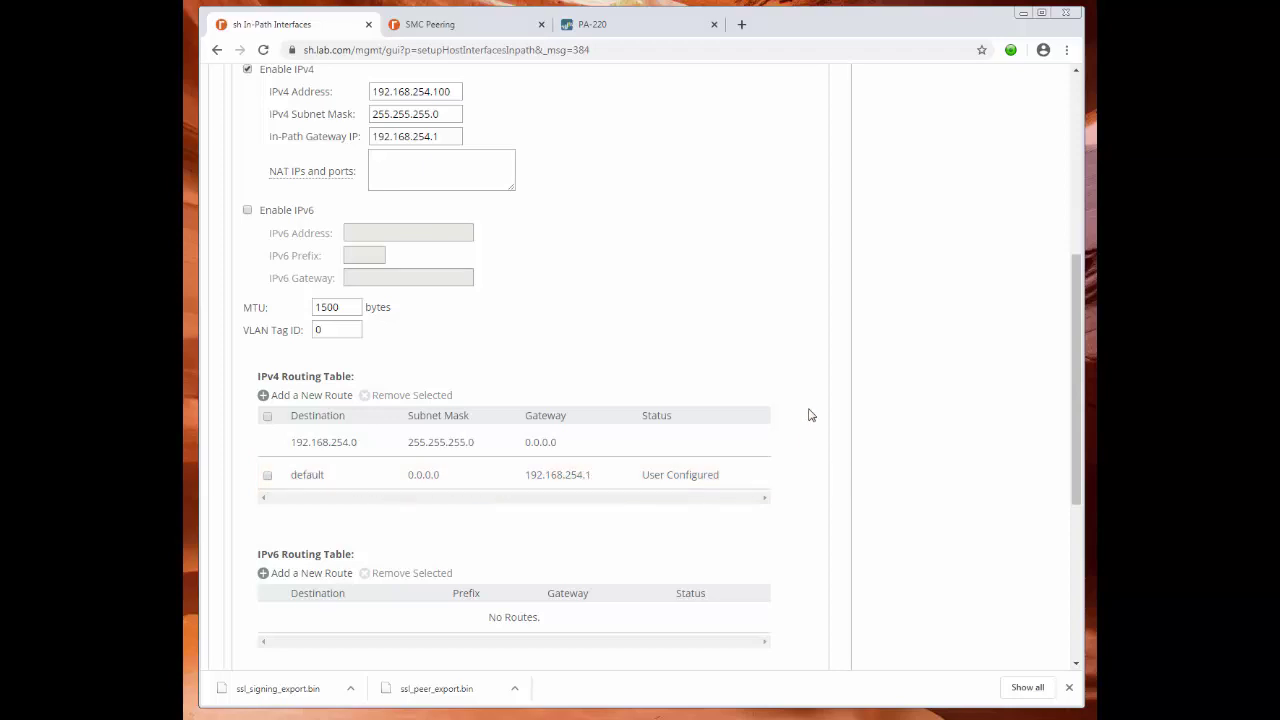
scroll(805, 345, down, 2)
scroll(810, 330, up, 7)
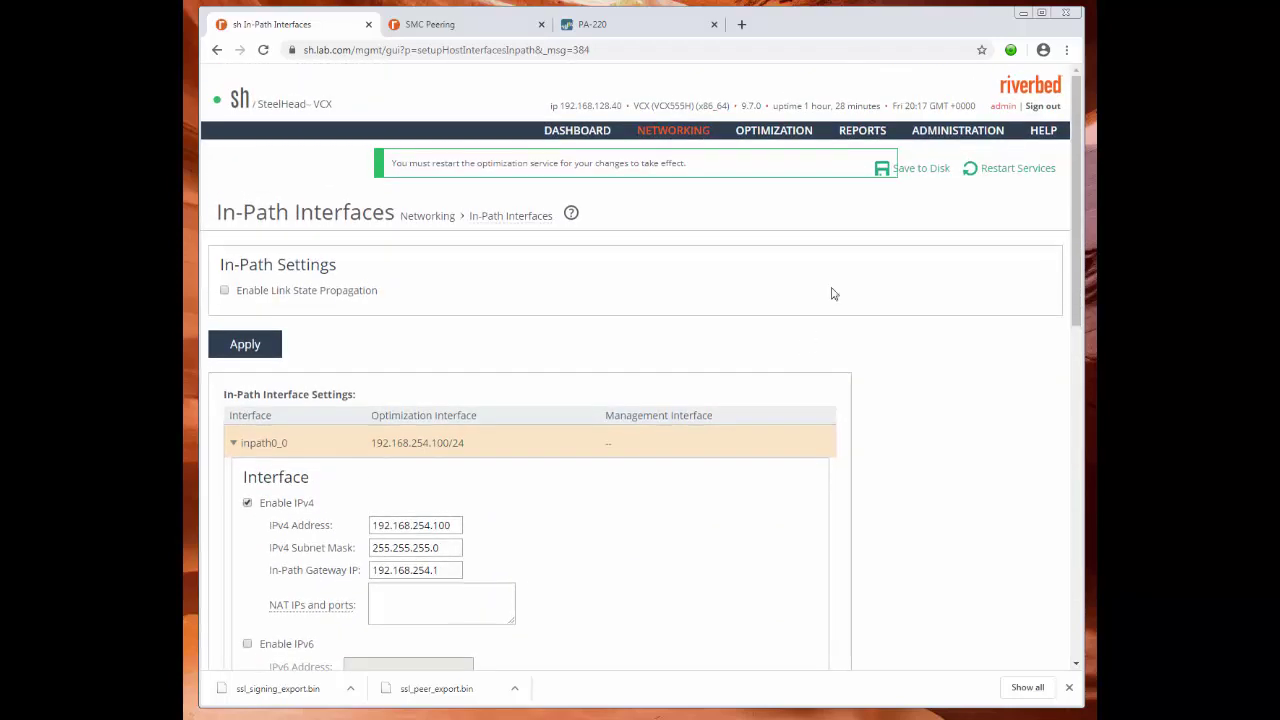
click(1015, 170)
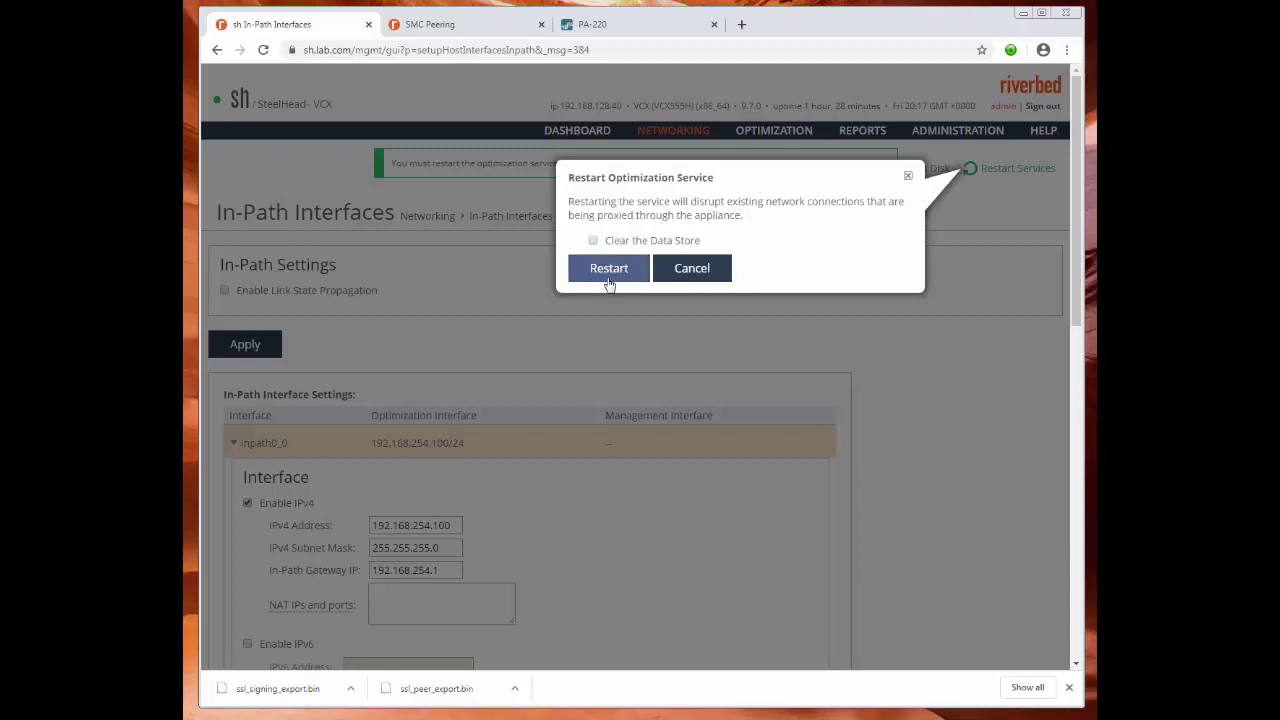
Restart the optimization service, save to disk, and check inpath0_0 shows 192.168.254.100/24 via 192.168.254.1.
click(608, 270)
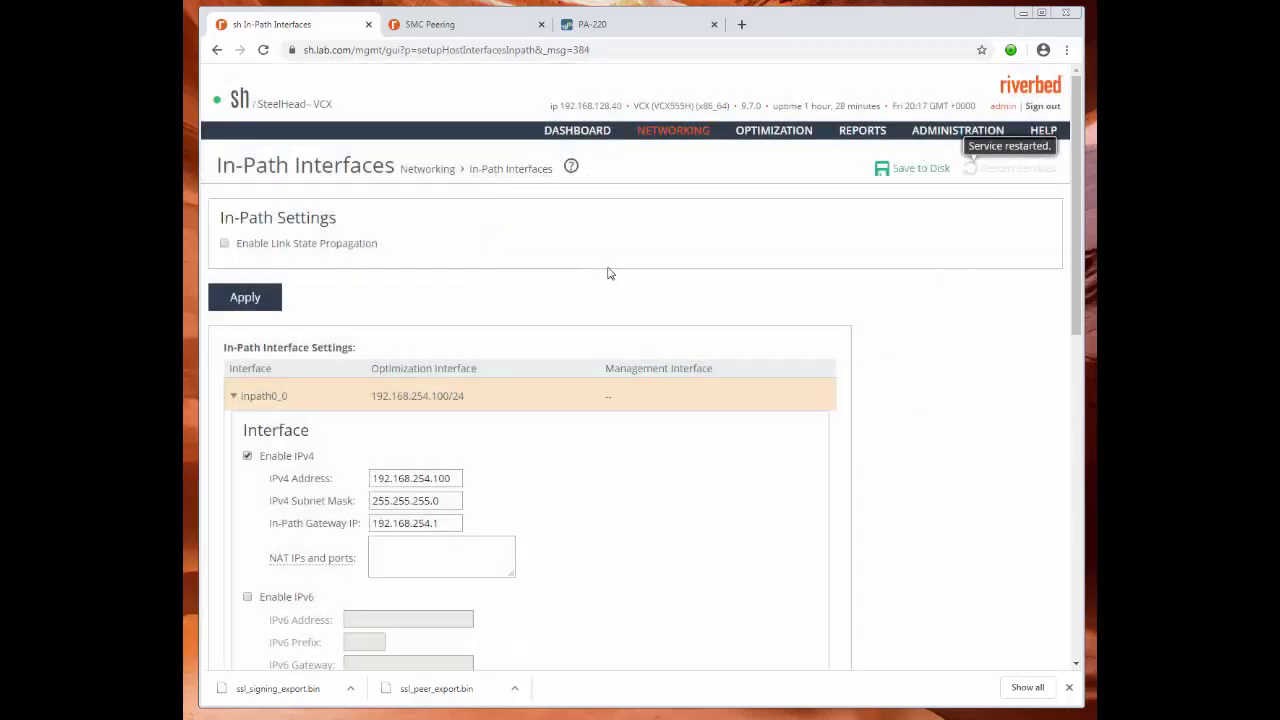
click(913, 172)
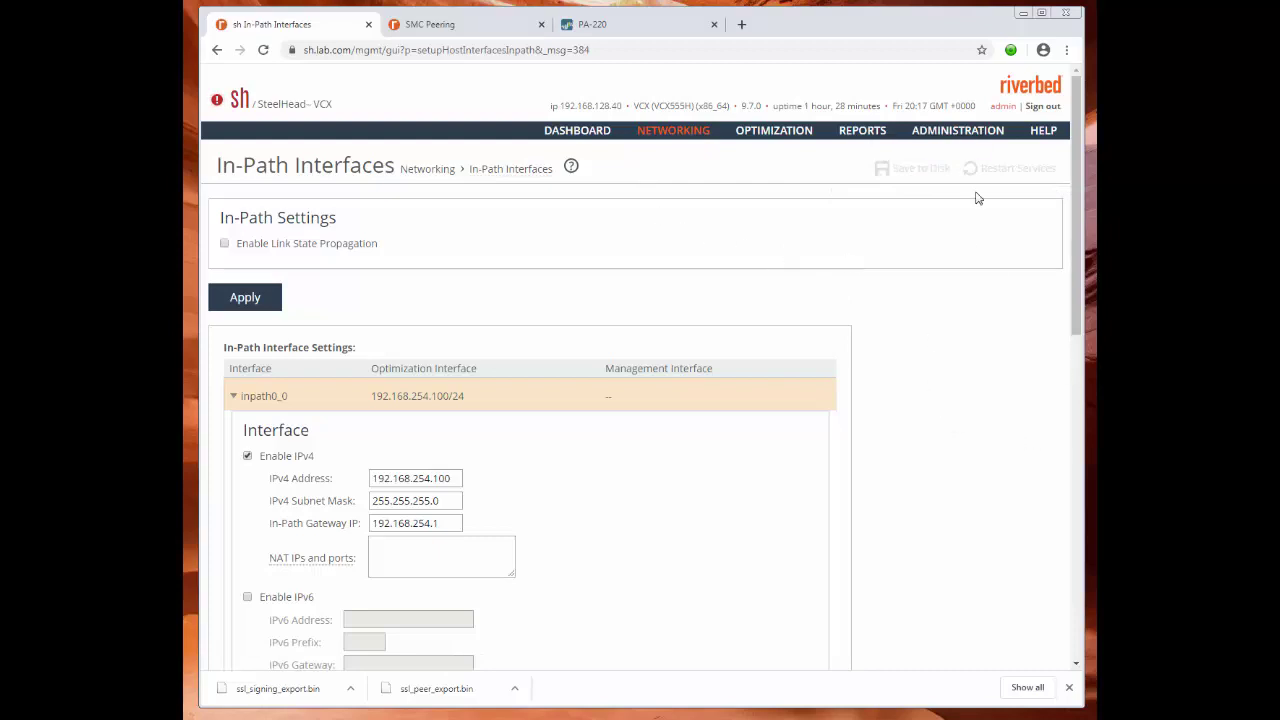
scroll(946, 406, down, 8)
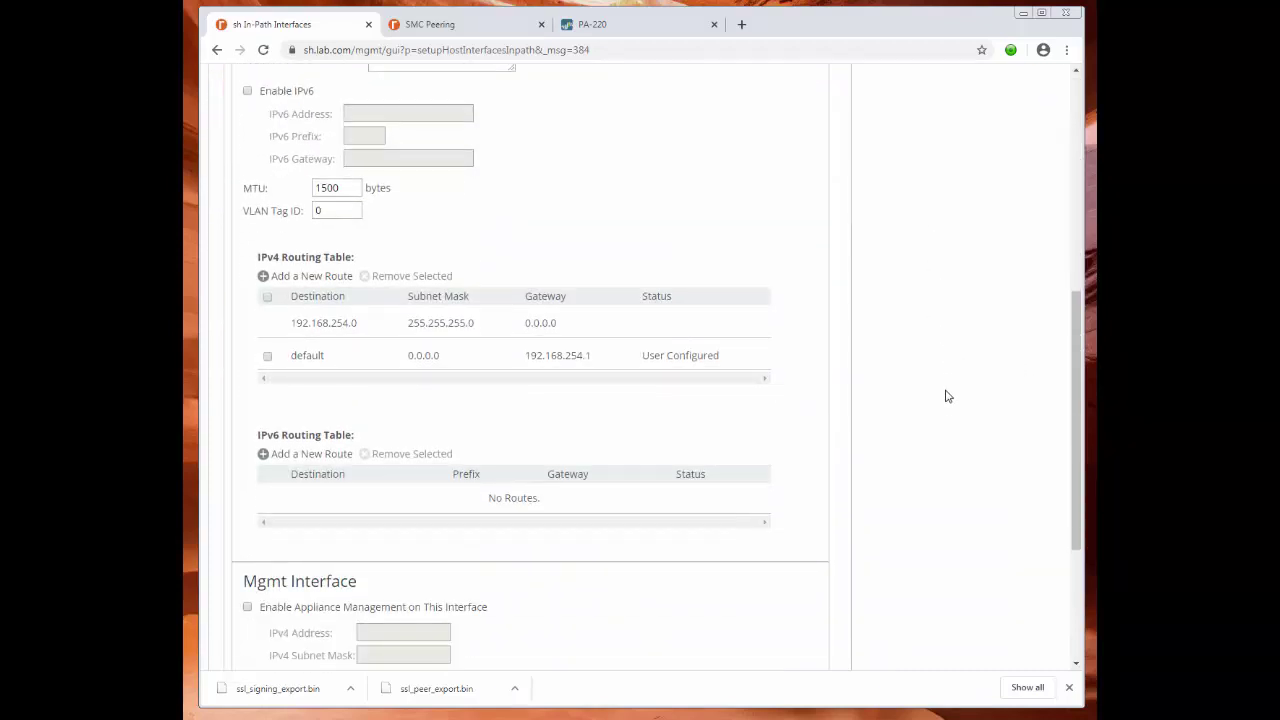
scroll(948, 397, up, 3)
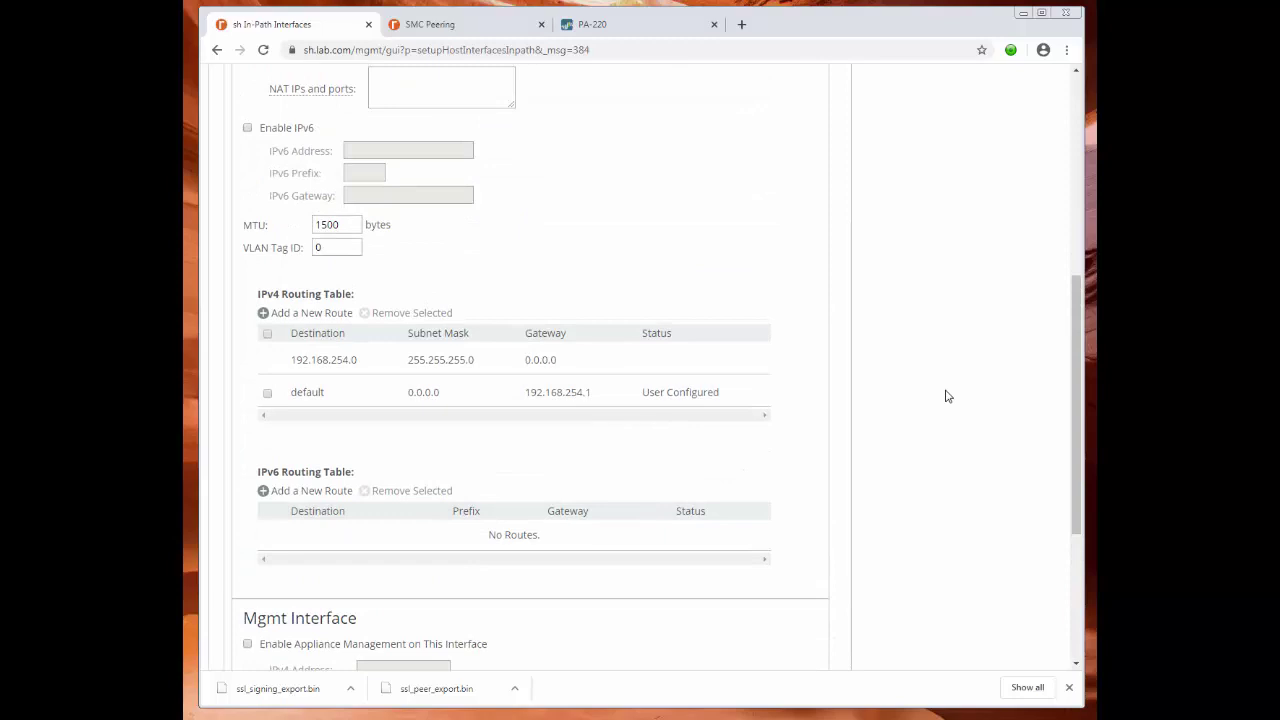
scroll(948, 397, up, 5)
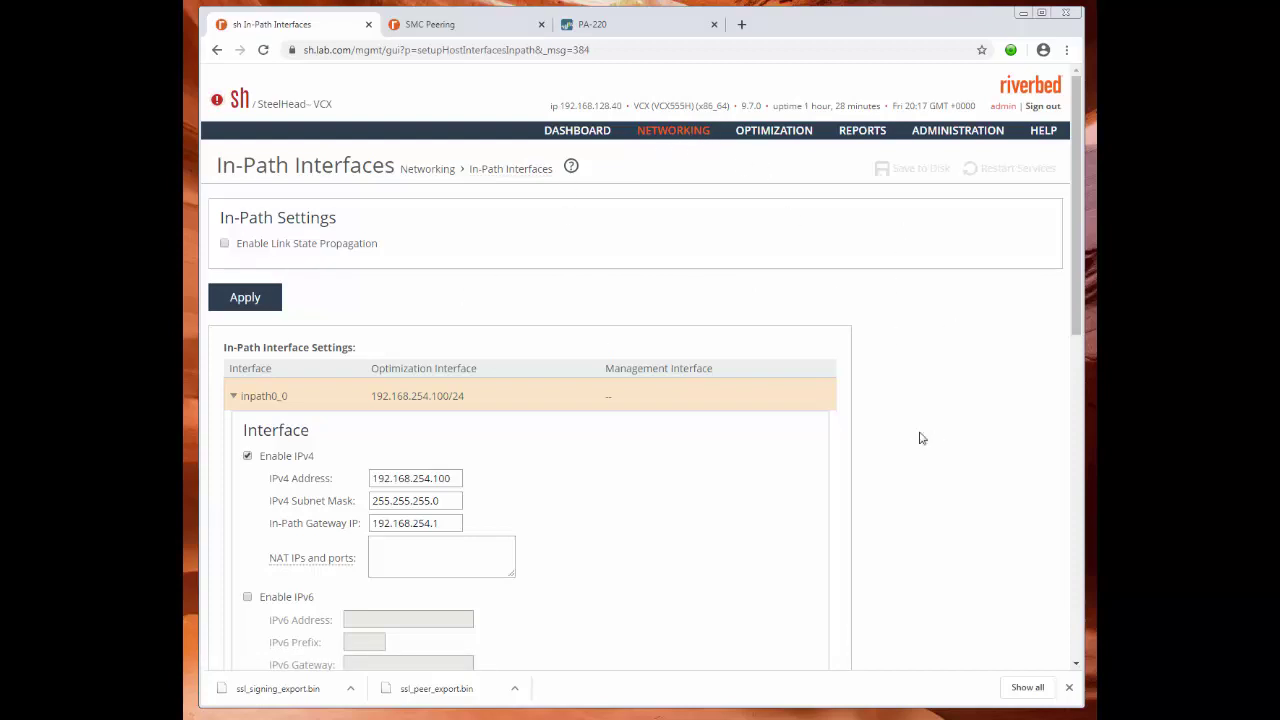
scroll(917, 437, down, 2)
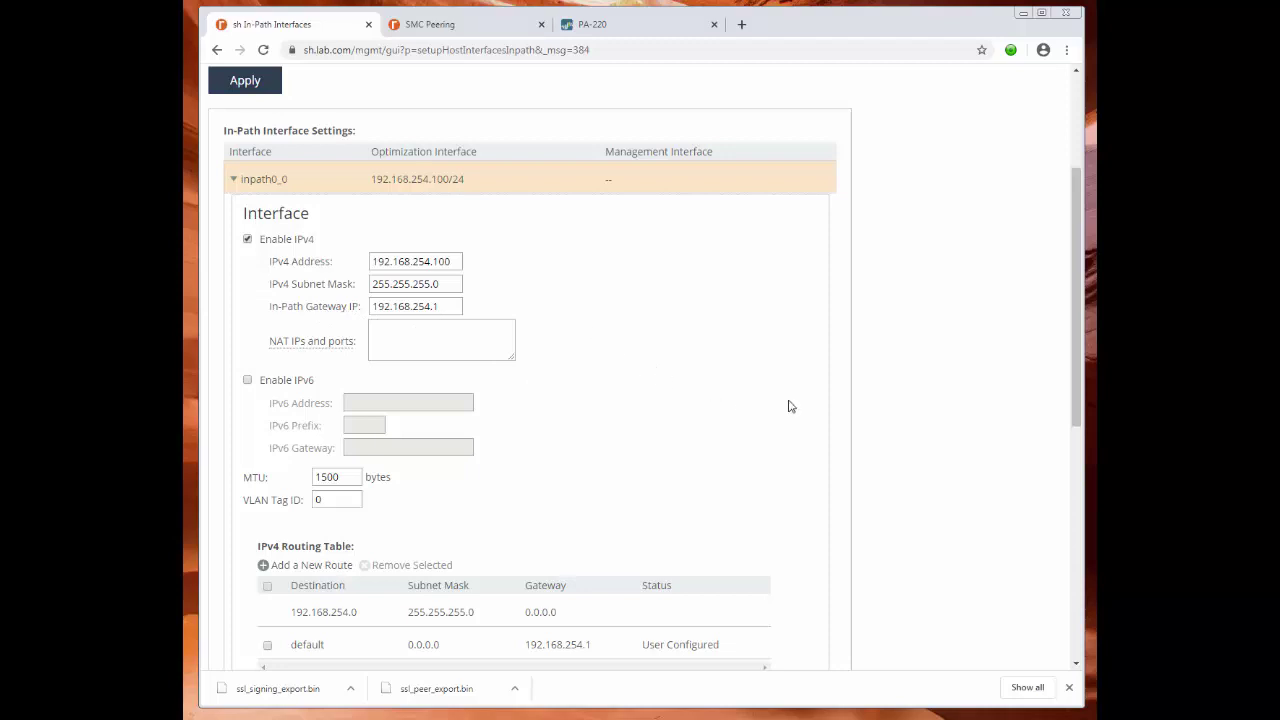
scroll(938, 403, up, 3)
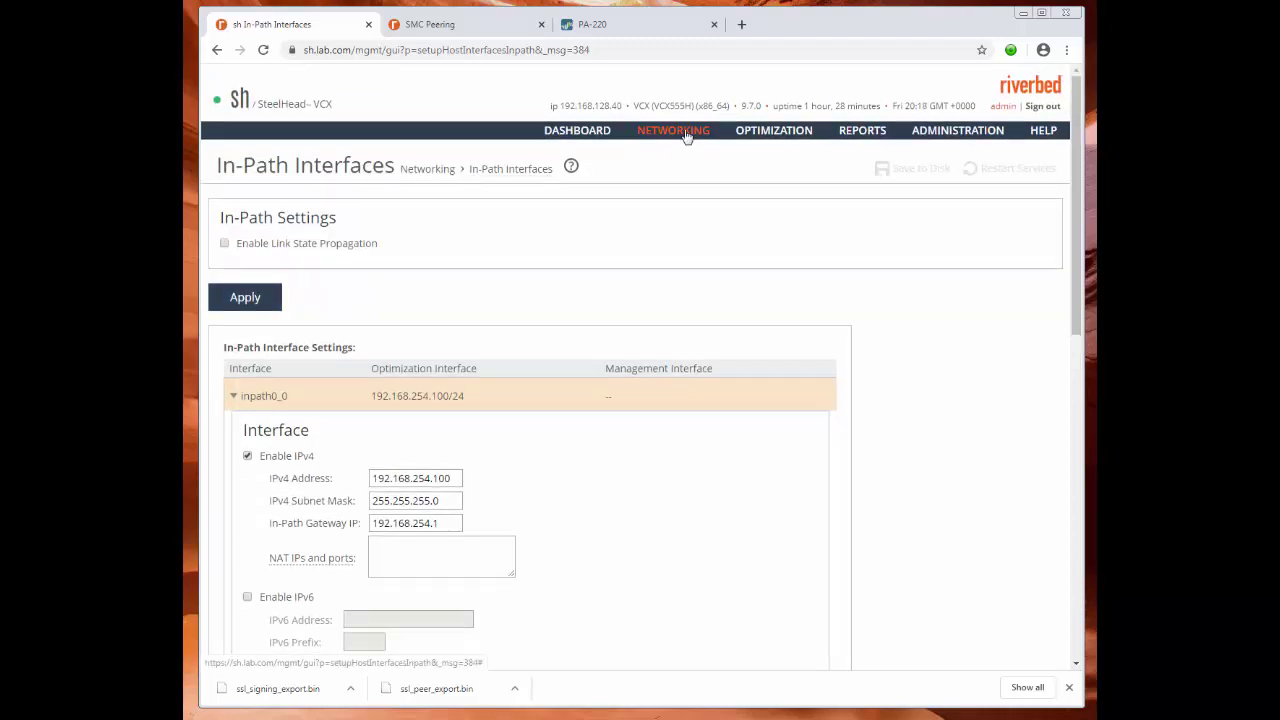
Set Simplified Routing's Collect Mappings From to None, apply it, and save to disk.
mouse_move(695, 129)
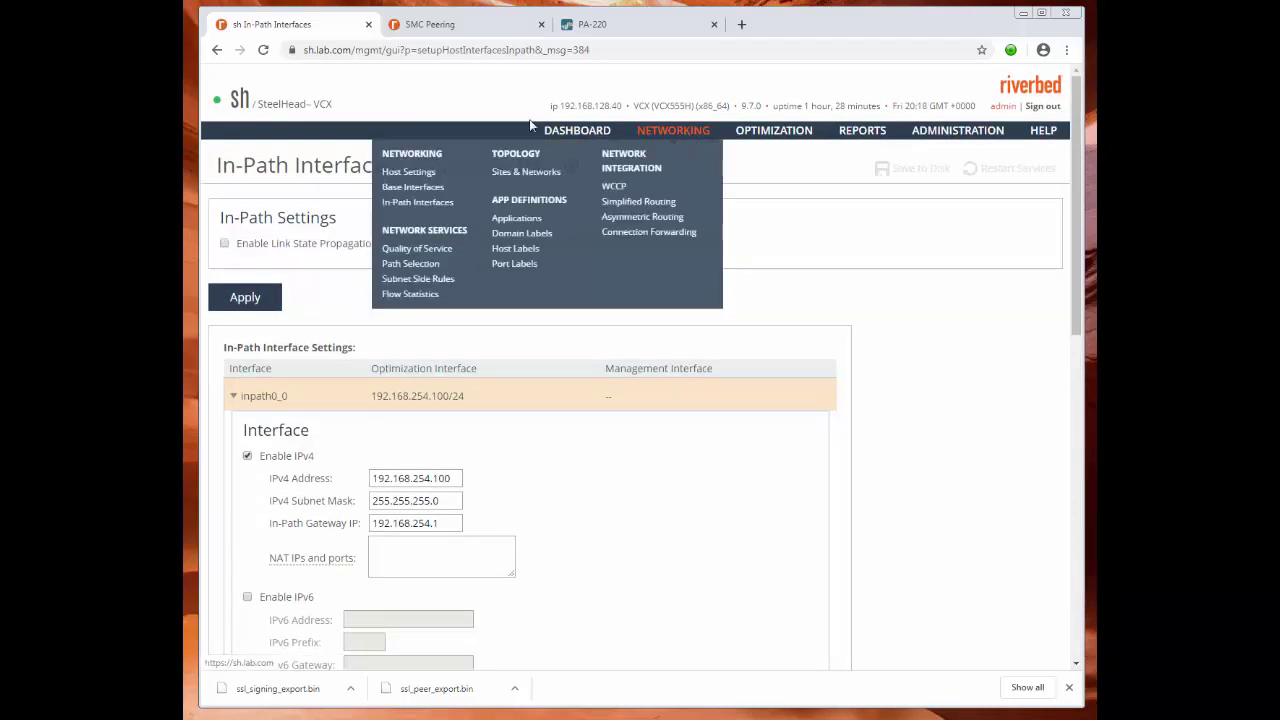
click(645, 202)
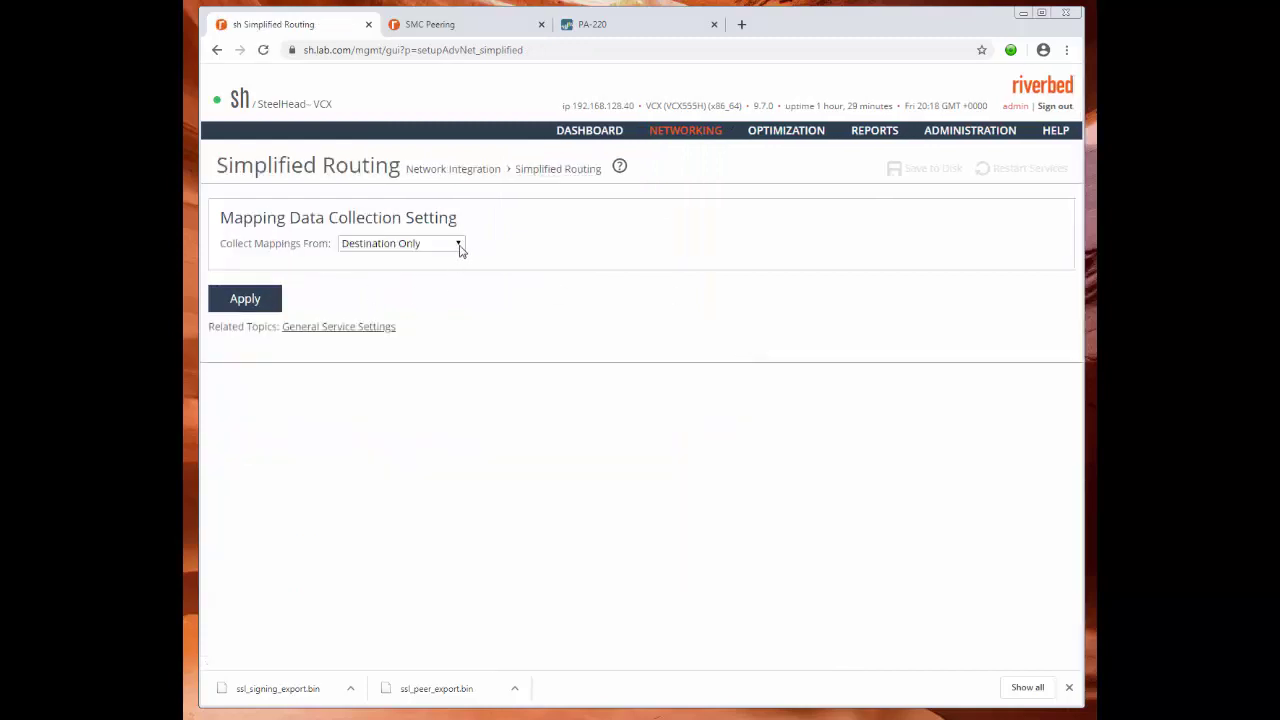
click(460, 243)
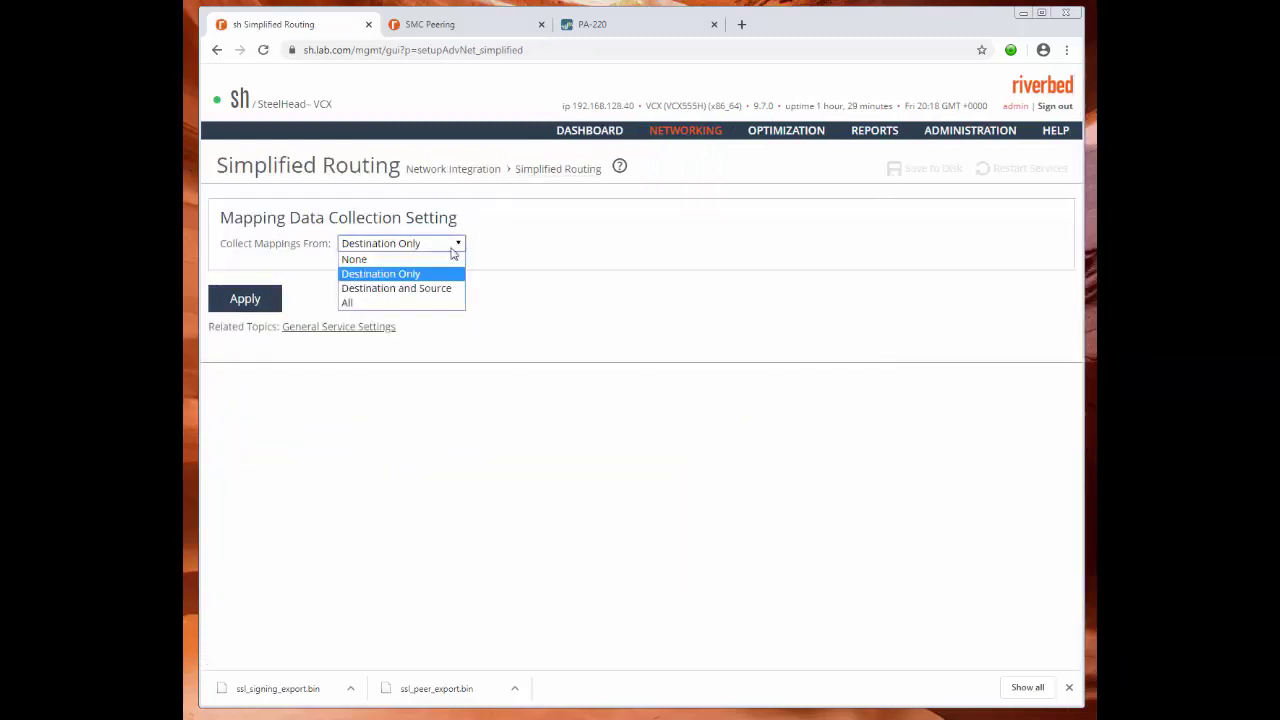
click(390, 257)
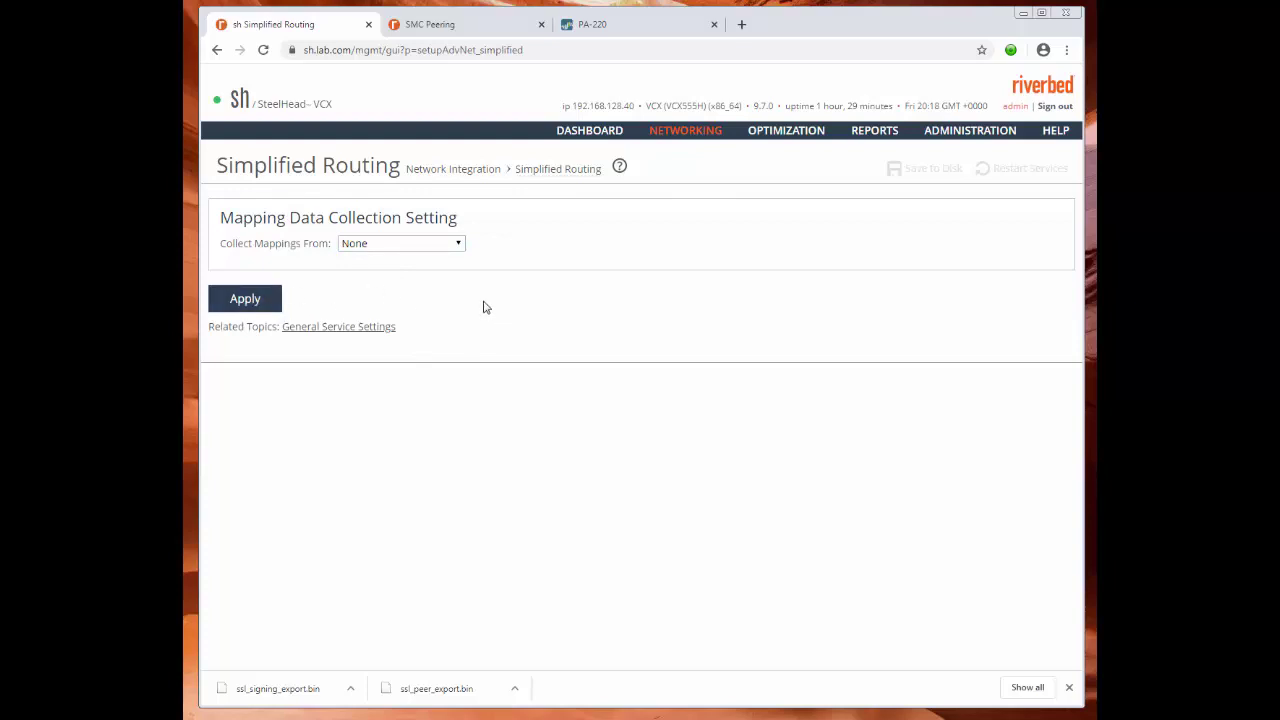
click(250, 299)
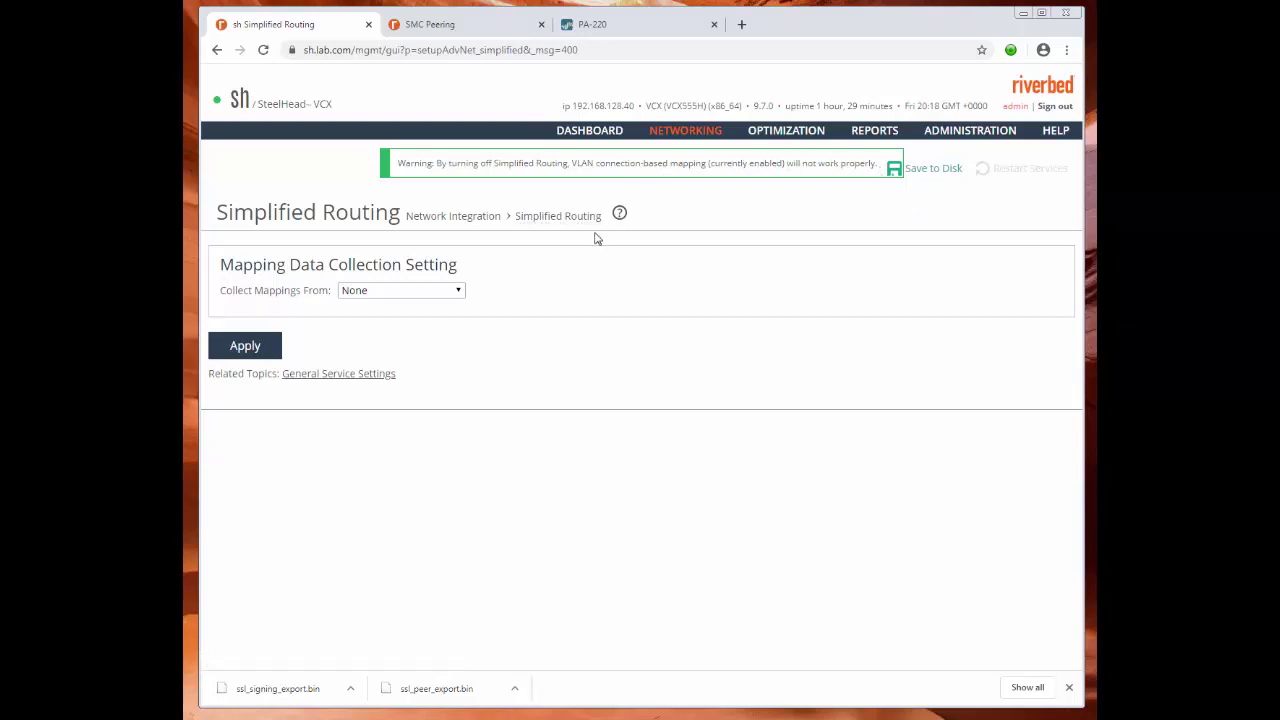
click(931, 170)
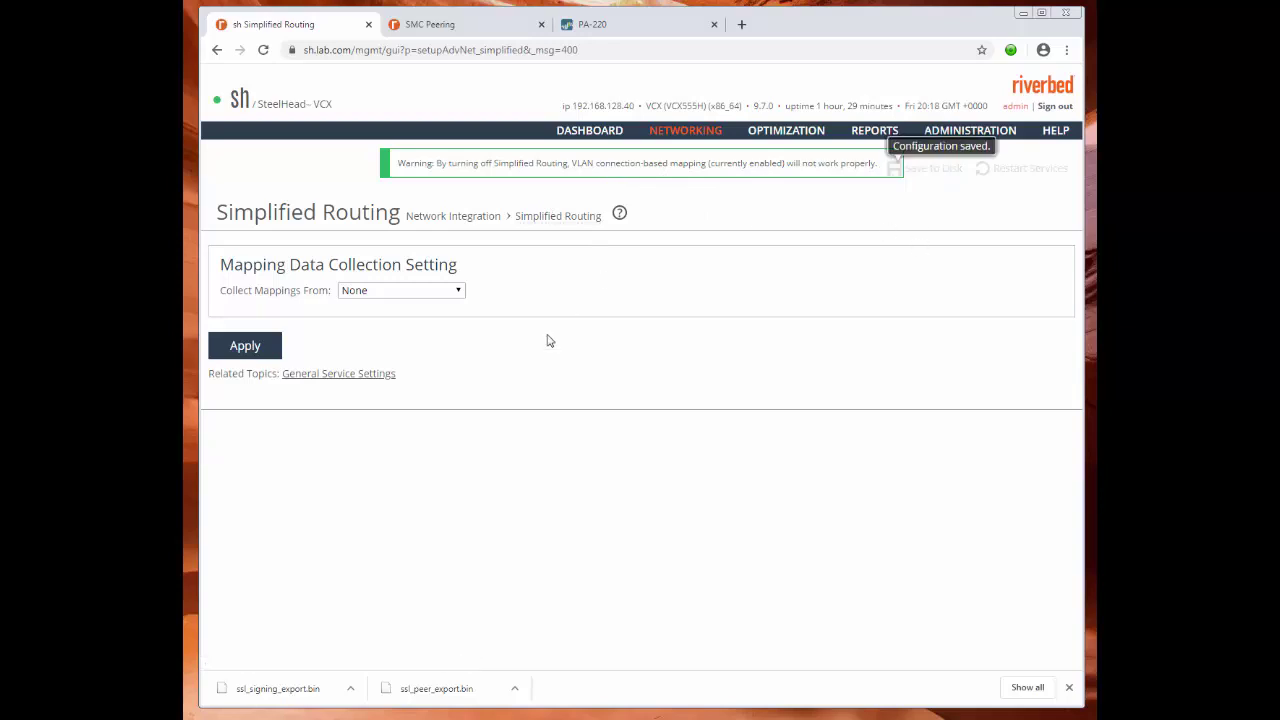
mouse_move(686, 130)
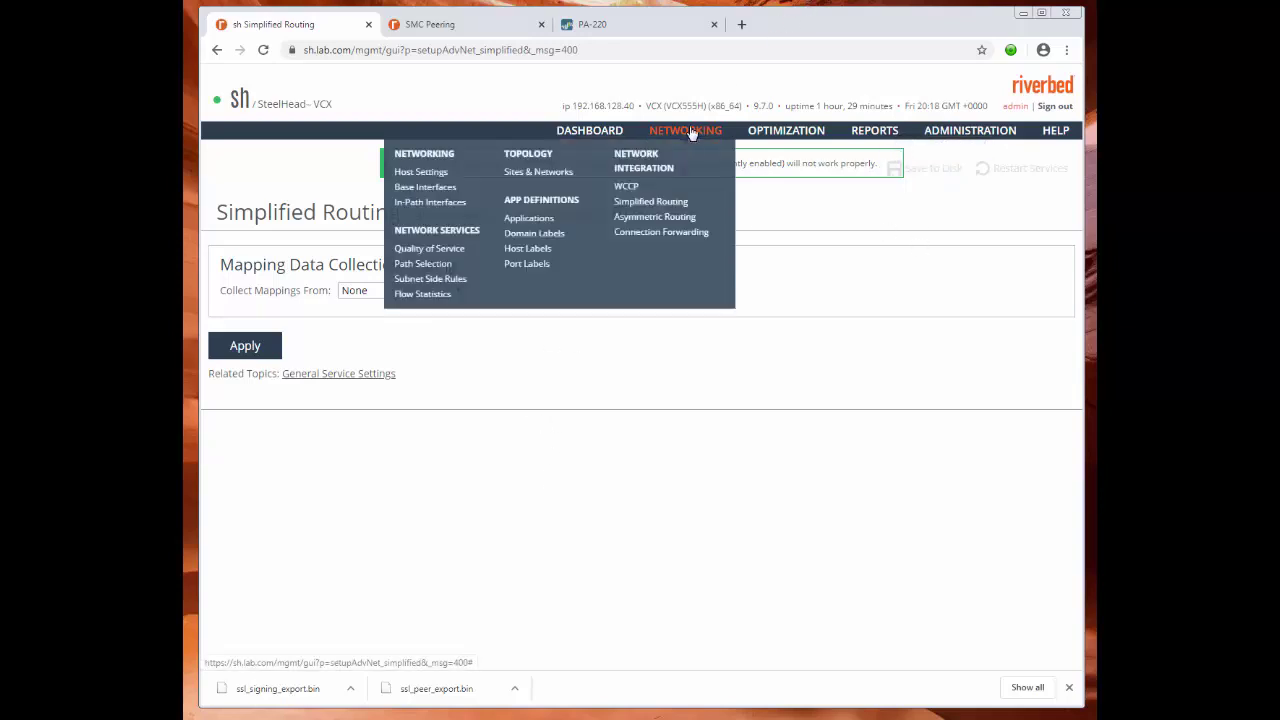
Open In-Path Interfaces, ping 192.168.254.100 from cmd with 4/4 replies, and close the console.
click(440, 205)
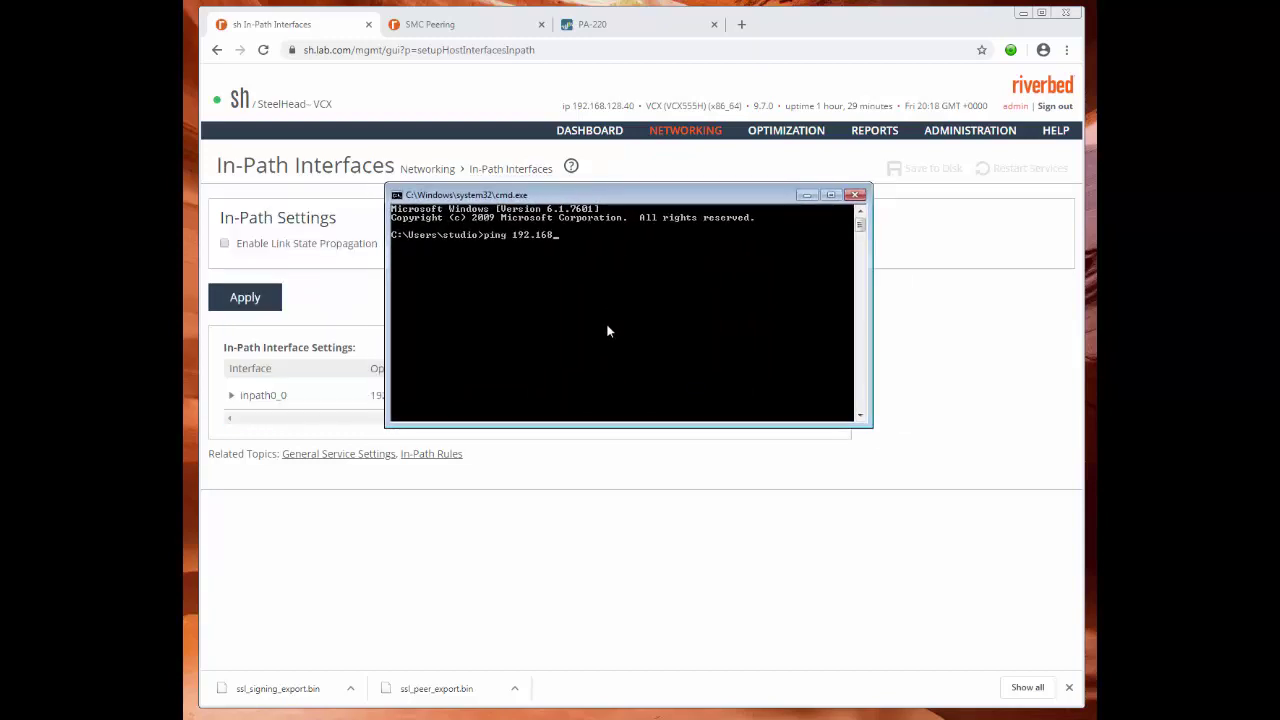
text(.254.100)
key(Return)
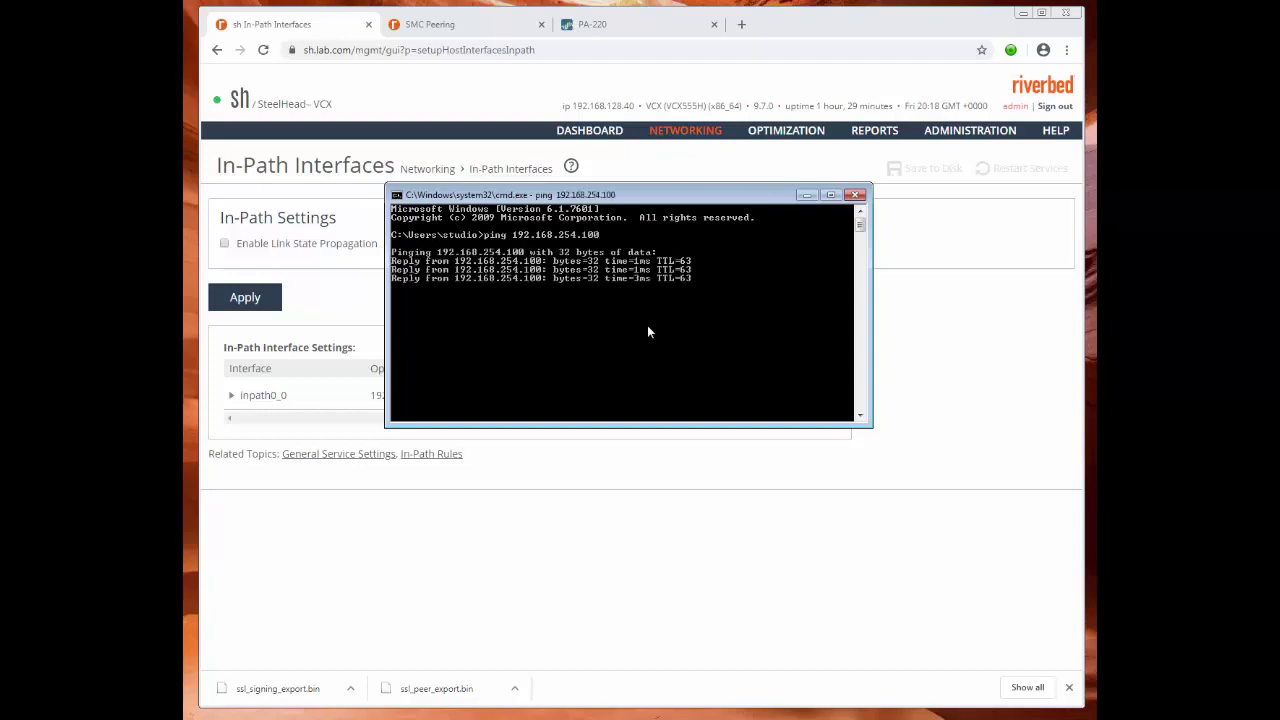
click(855, 195)
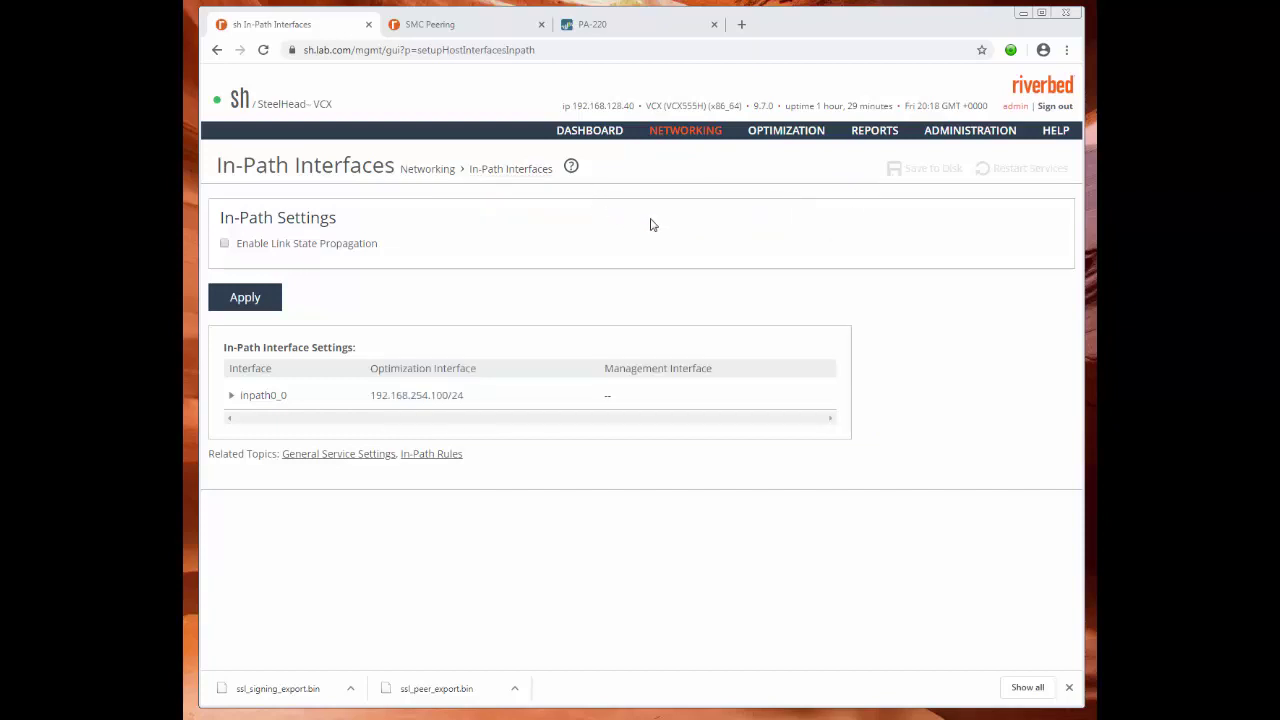
Review the rules on Optimization > In-Path Rules, then switch to Networking > Port Labels.
mouse_move(779, 133)
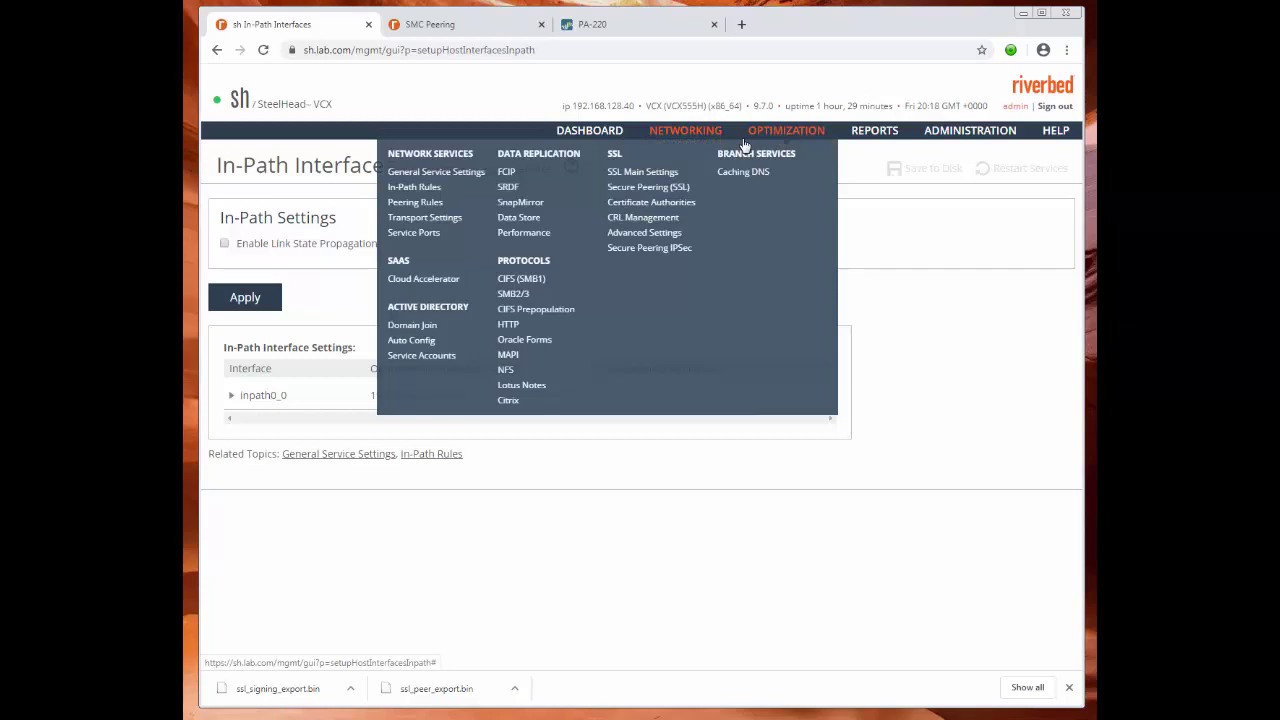
click(410, 189)
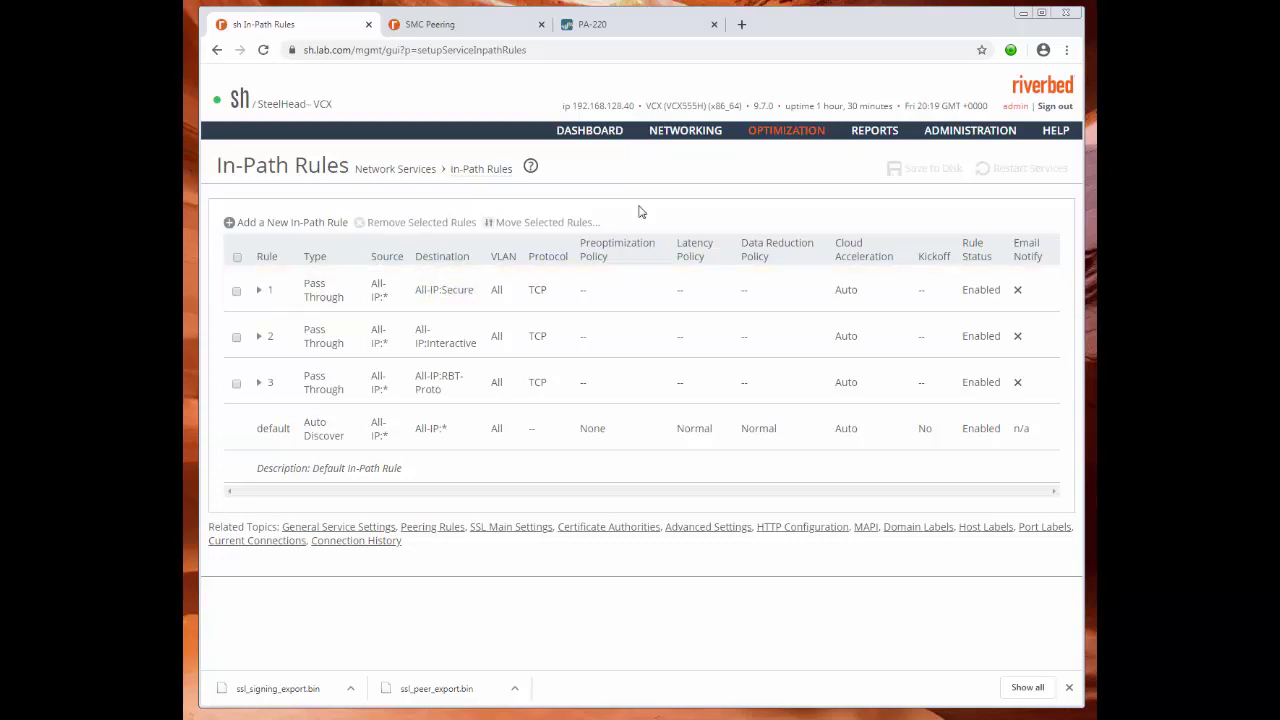
mouse_move(702, 139)
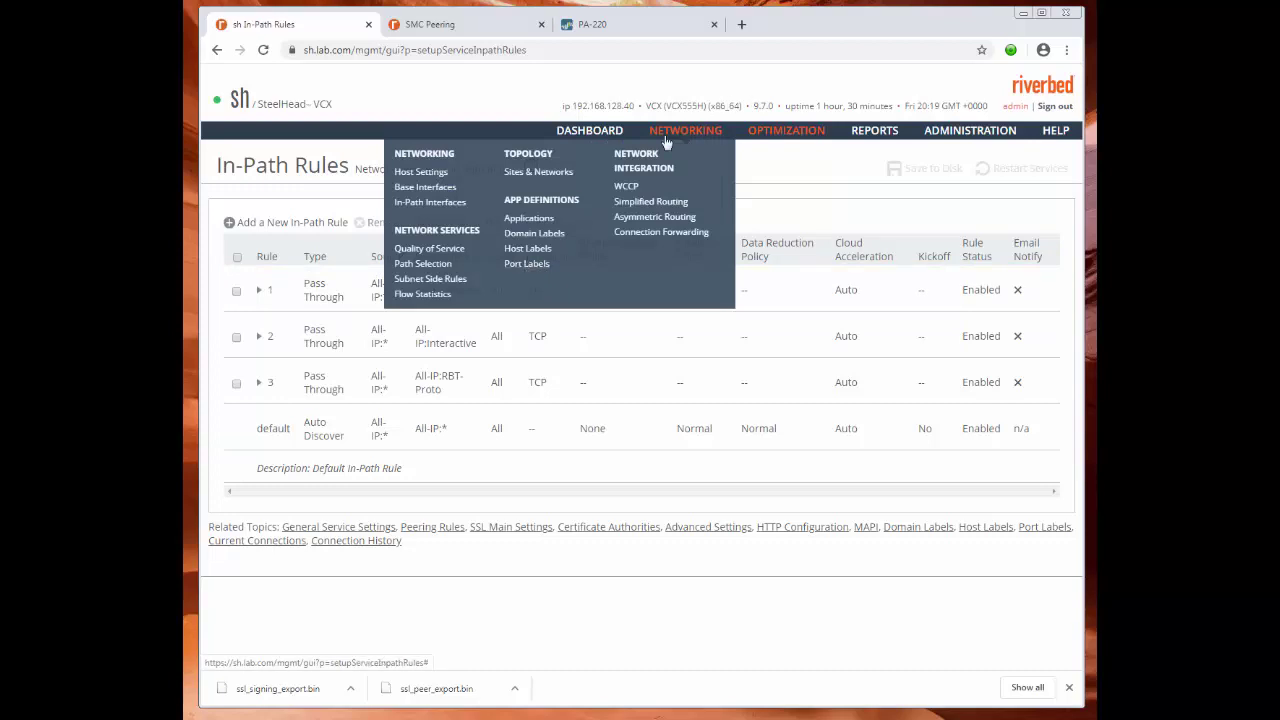
click(527, 264)
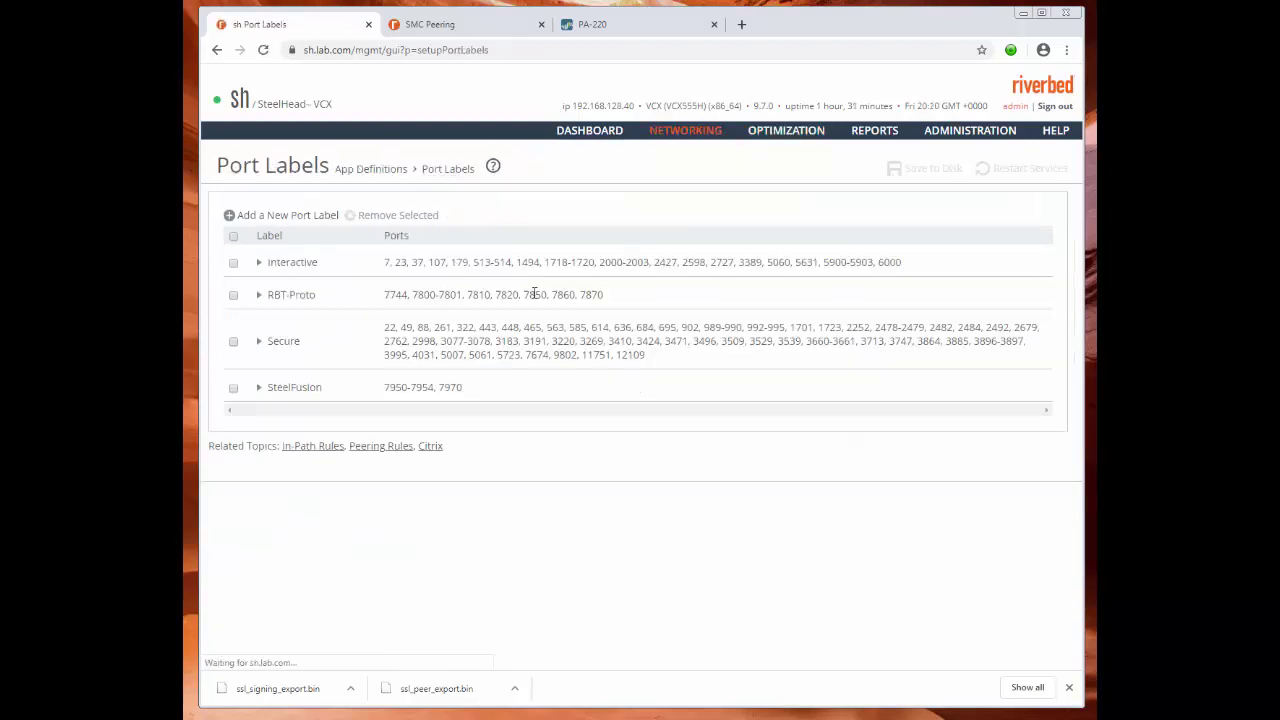
Remove port 443 from the Secure port label, apply and save, then return to In-Path Rules.
click(286, 346)
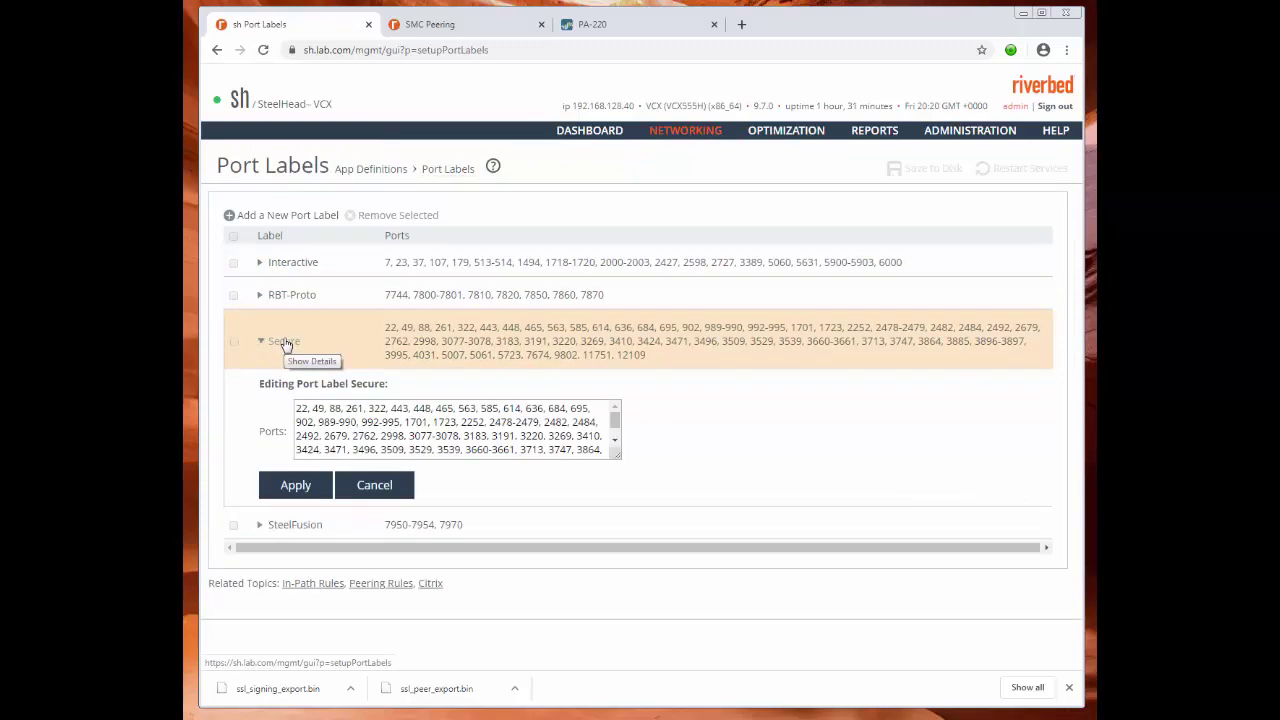
click(413, 408)
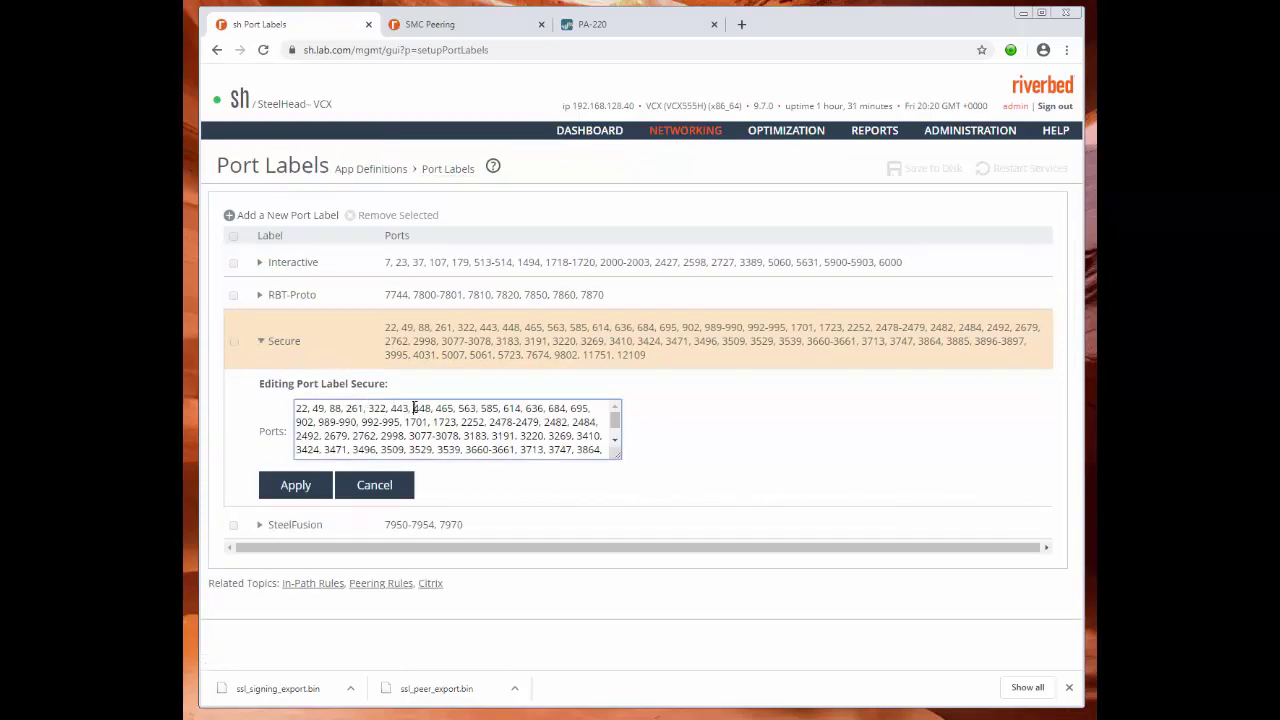
key(BackSpace)
key(BackSpace)
key(BackSpace)
key(BackSpace)
key(BackSpace)
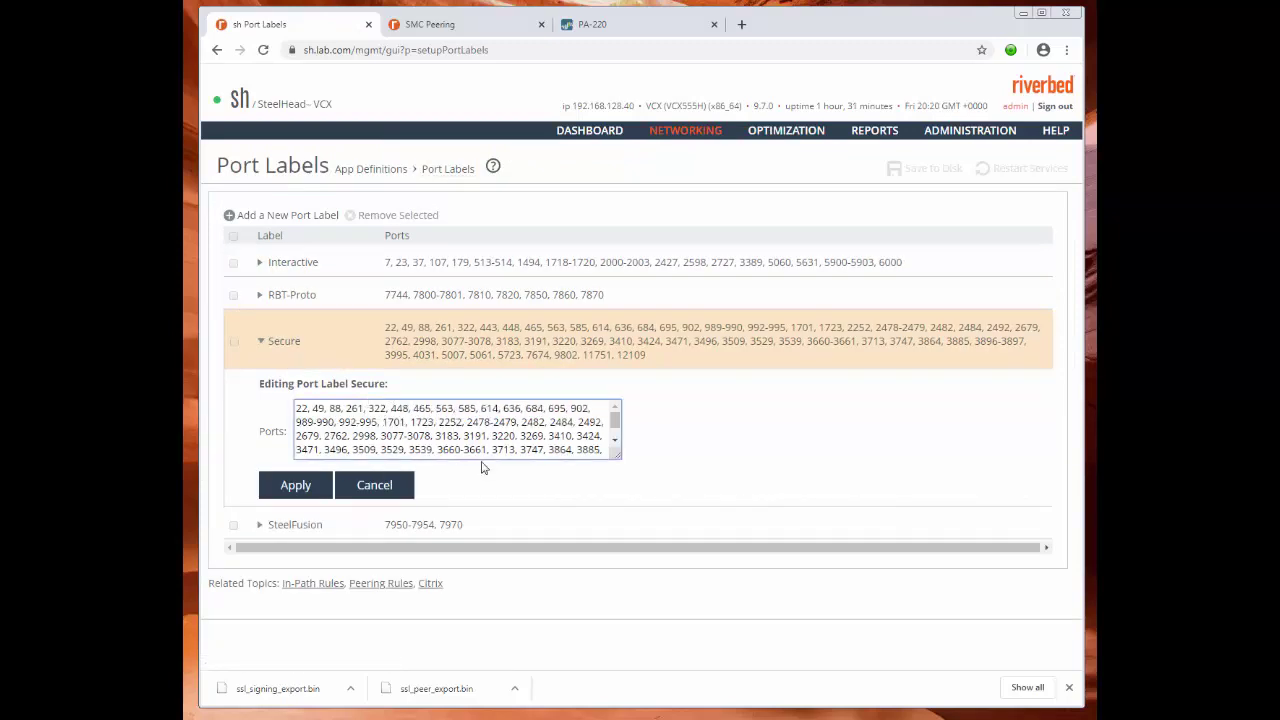
click(289, 488)
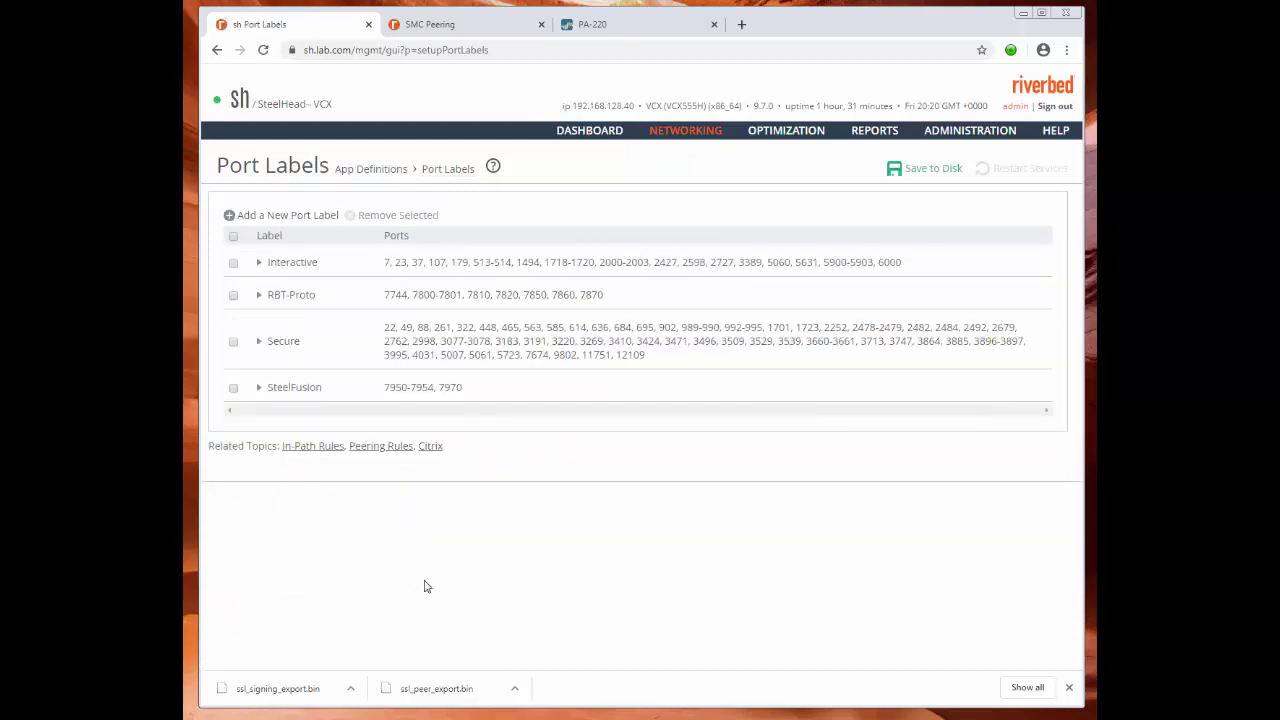
click(938, 168)
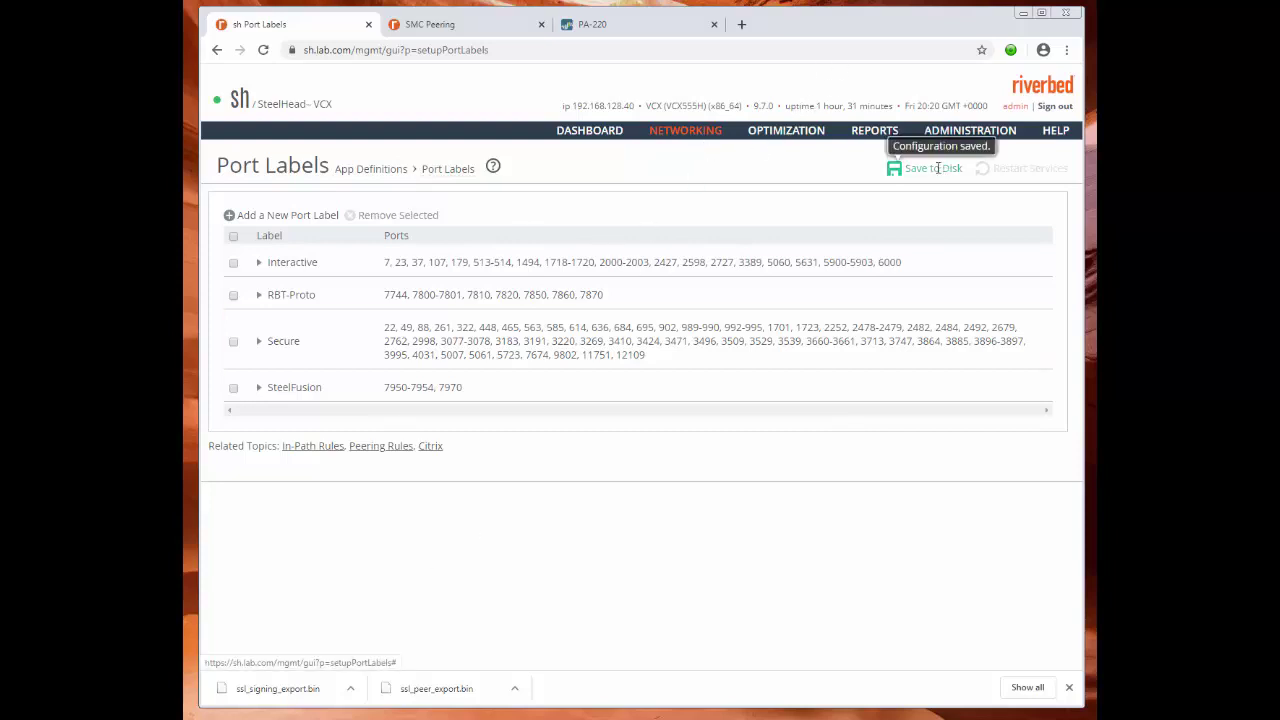
click(790, 137)
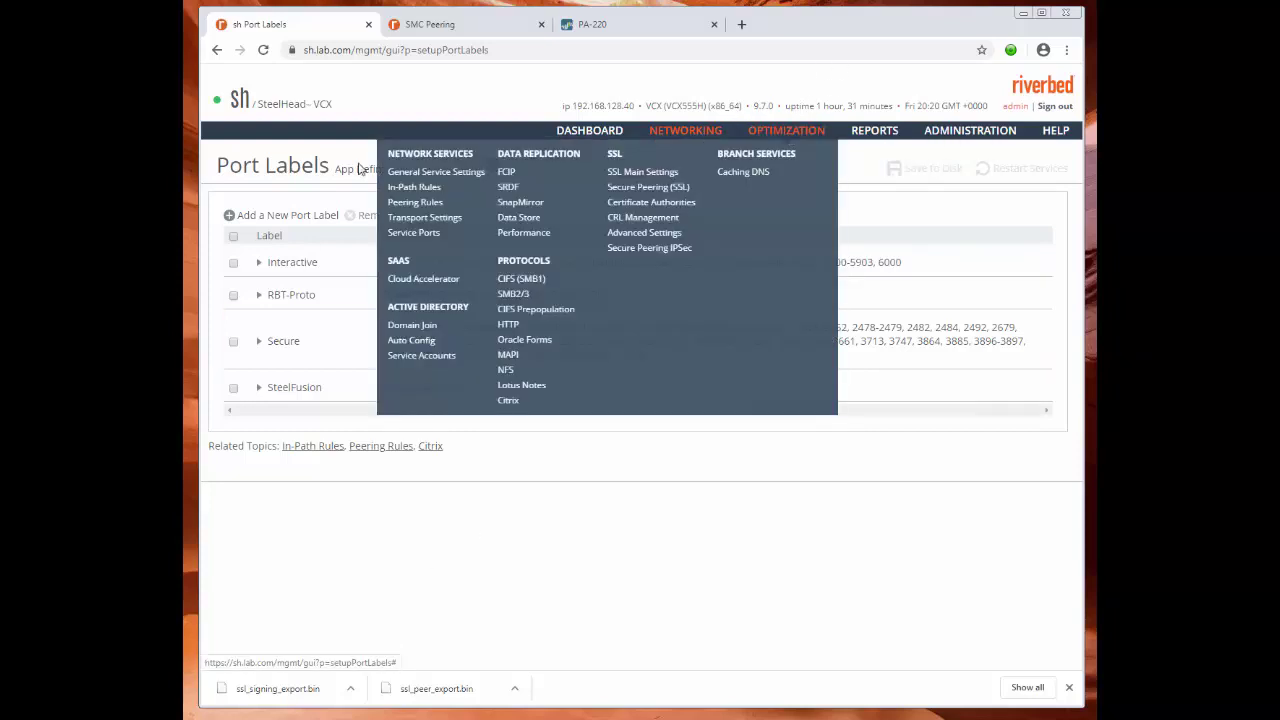
click(420, 187)
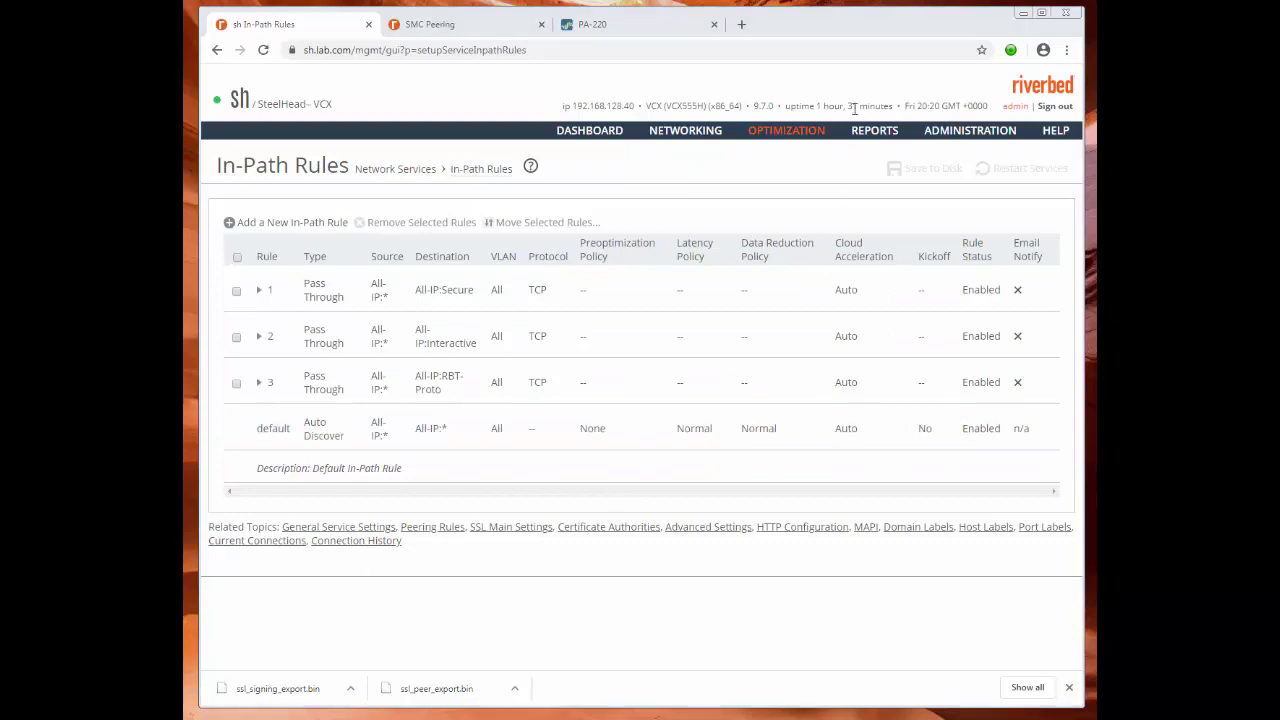
Reapply General Service Settings with in-path support and inpath0_0 optimization enabled.
mouse_move(816, 142)
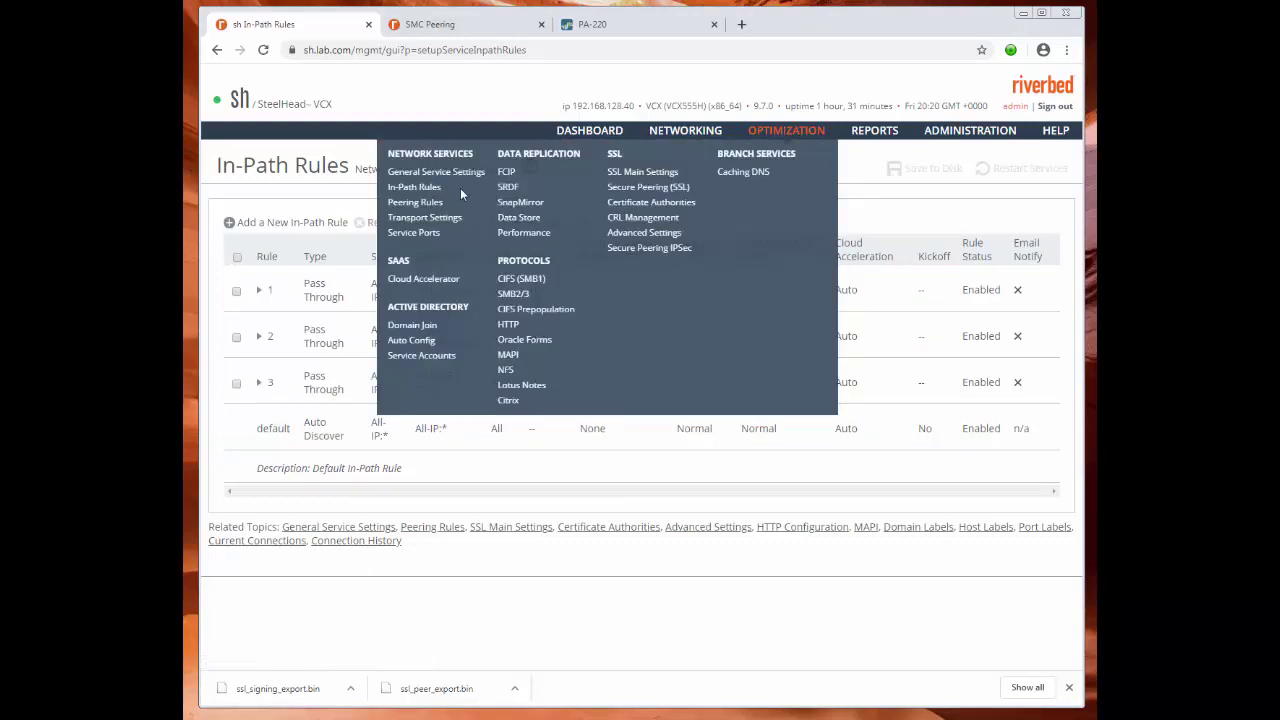
click(456, 174)
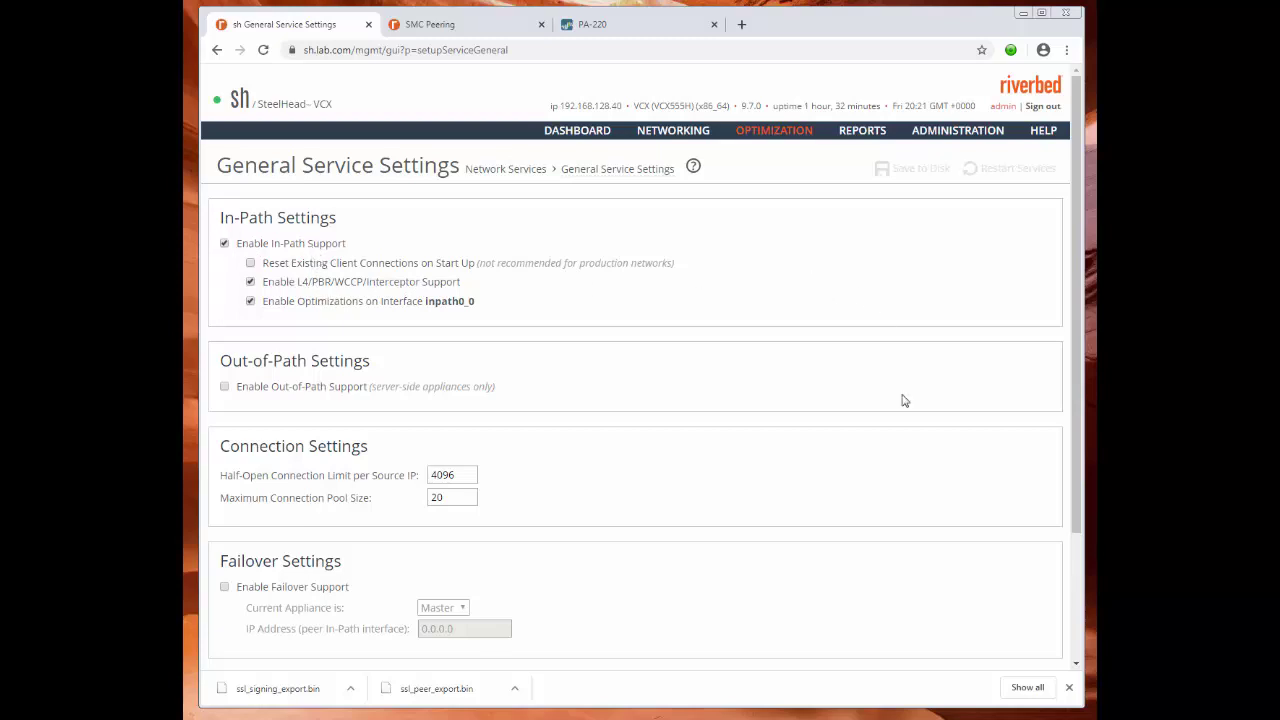
scroll(878, 334, down, 2)
scroll(756, 361, down, 1)
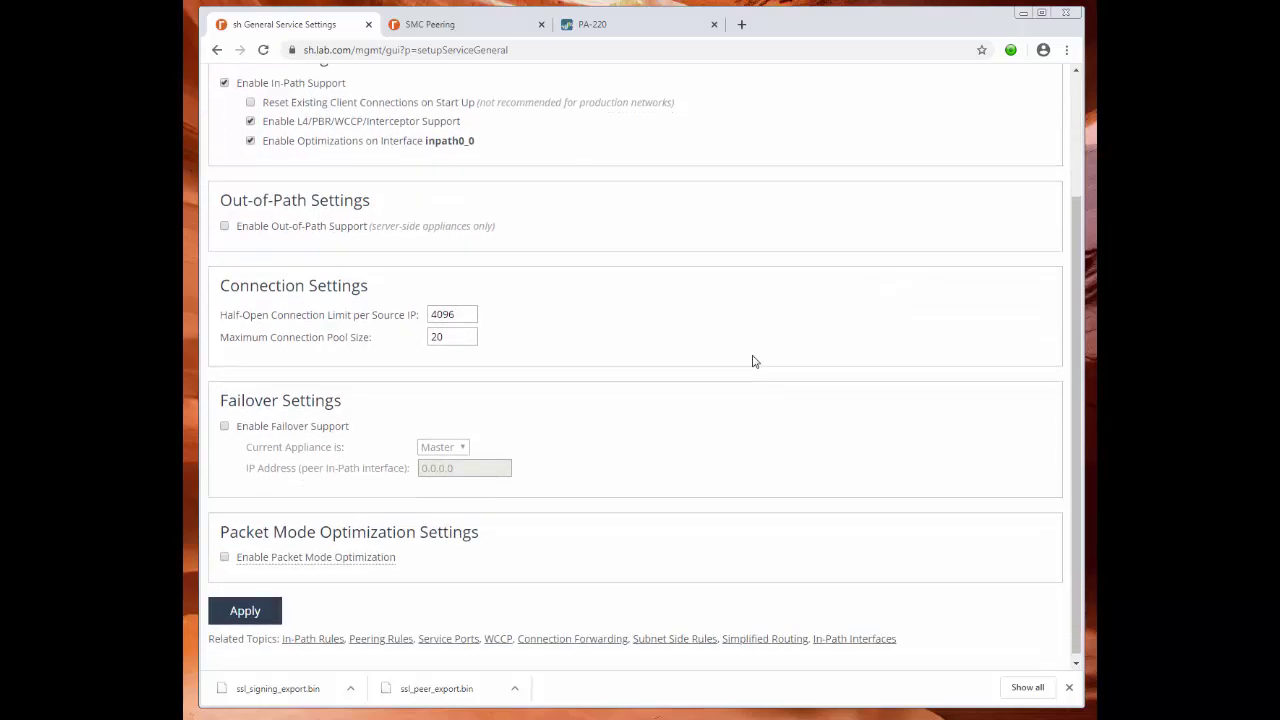
click(254, 612)
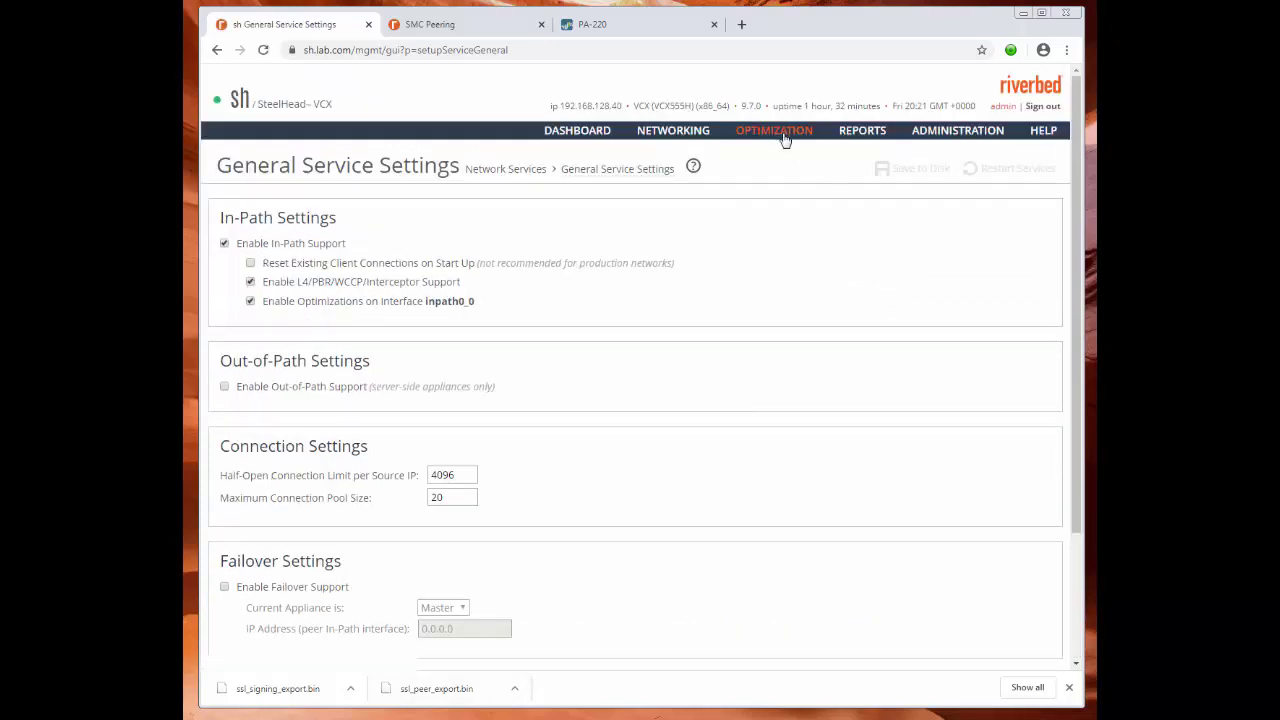
Navigate to the Optimization > SSL Main Settings page.
mouse_move(474, 176)
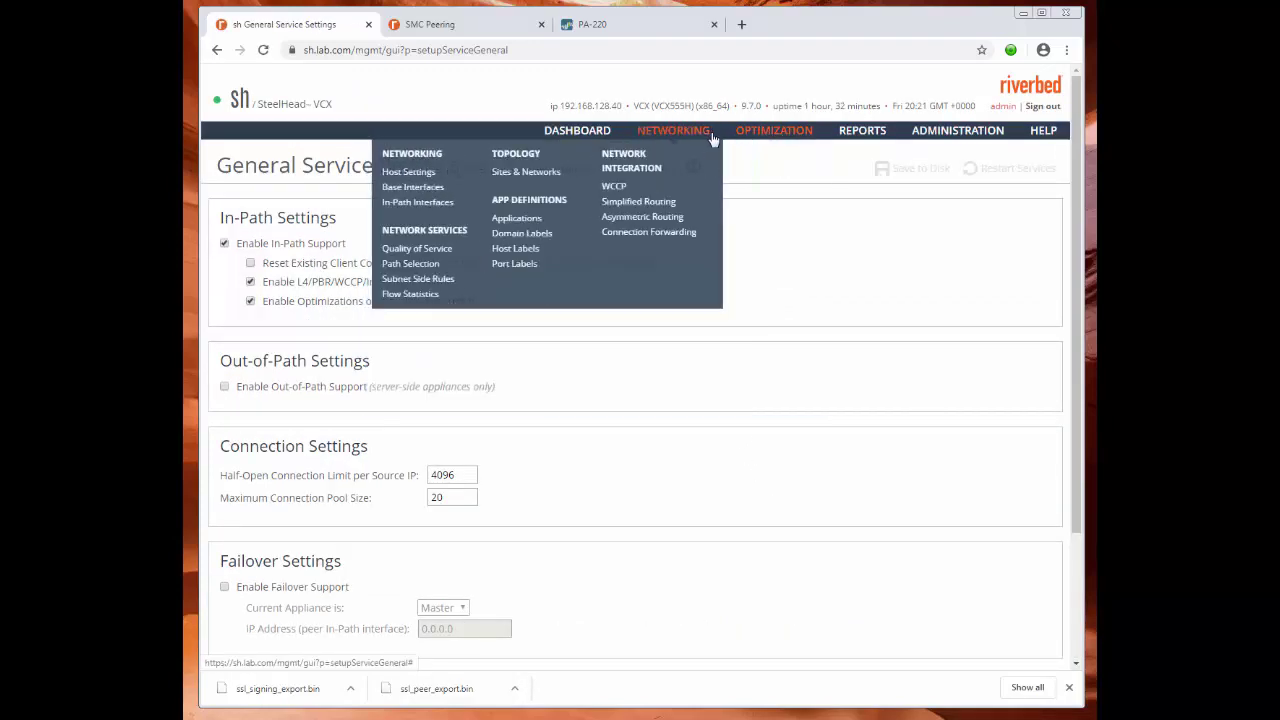
mouse_move(774, 130)
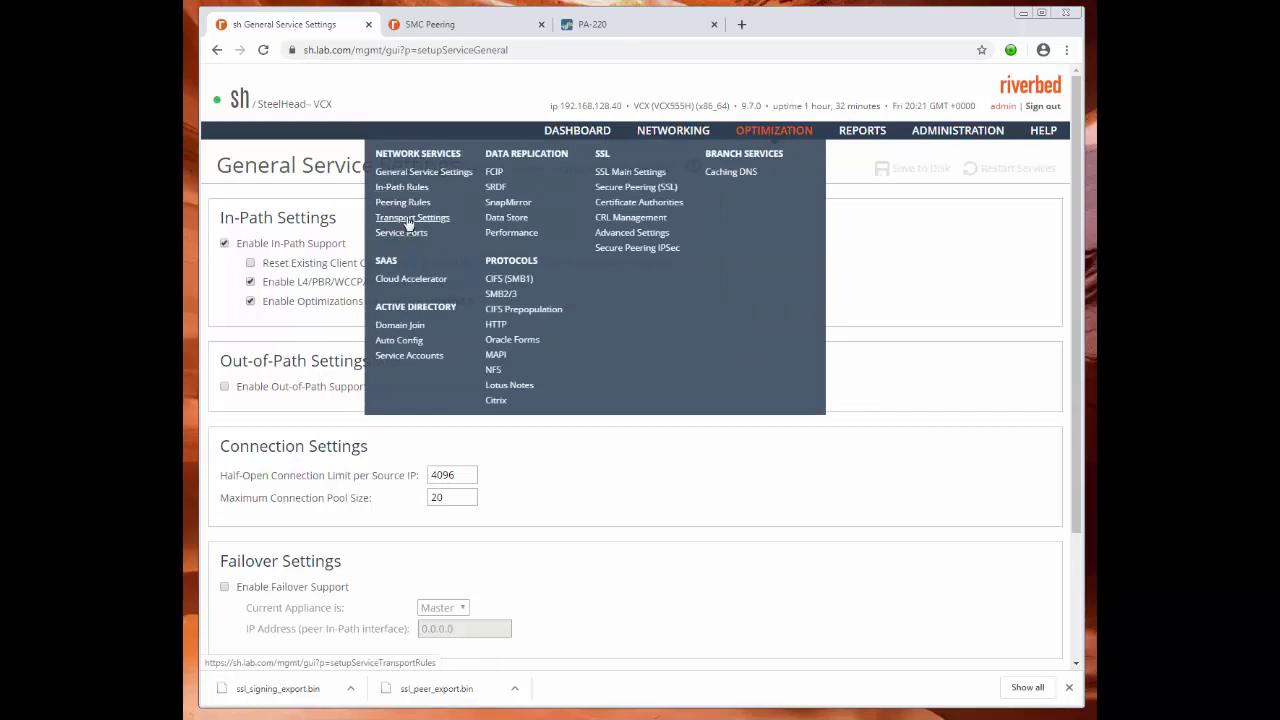
click(623, 173)
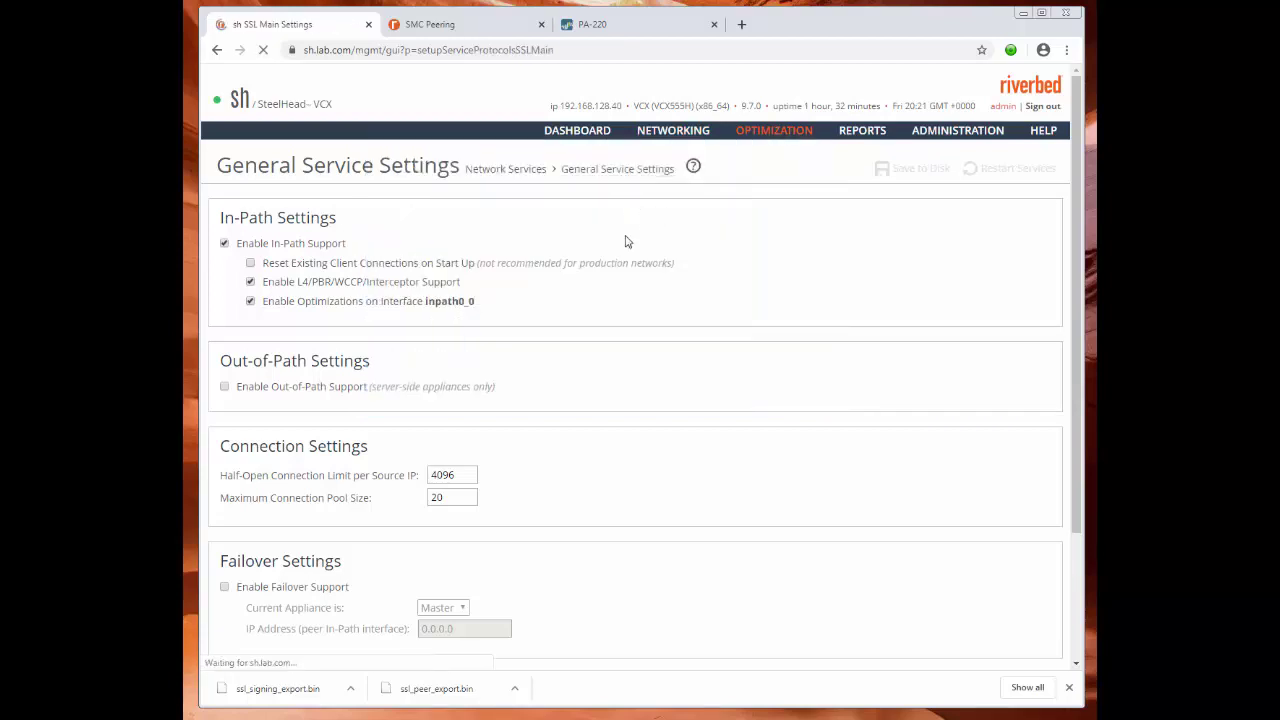
Enable SSL optimization, apply it, and restart the optimization service.
click(225, 244)
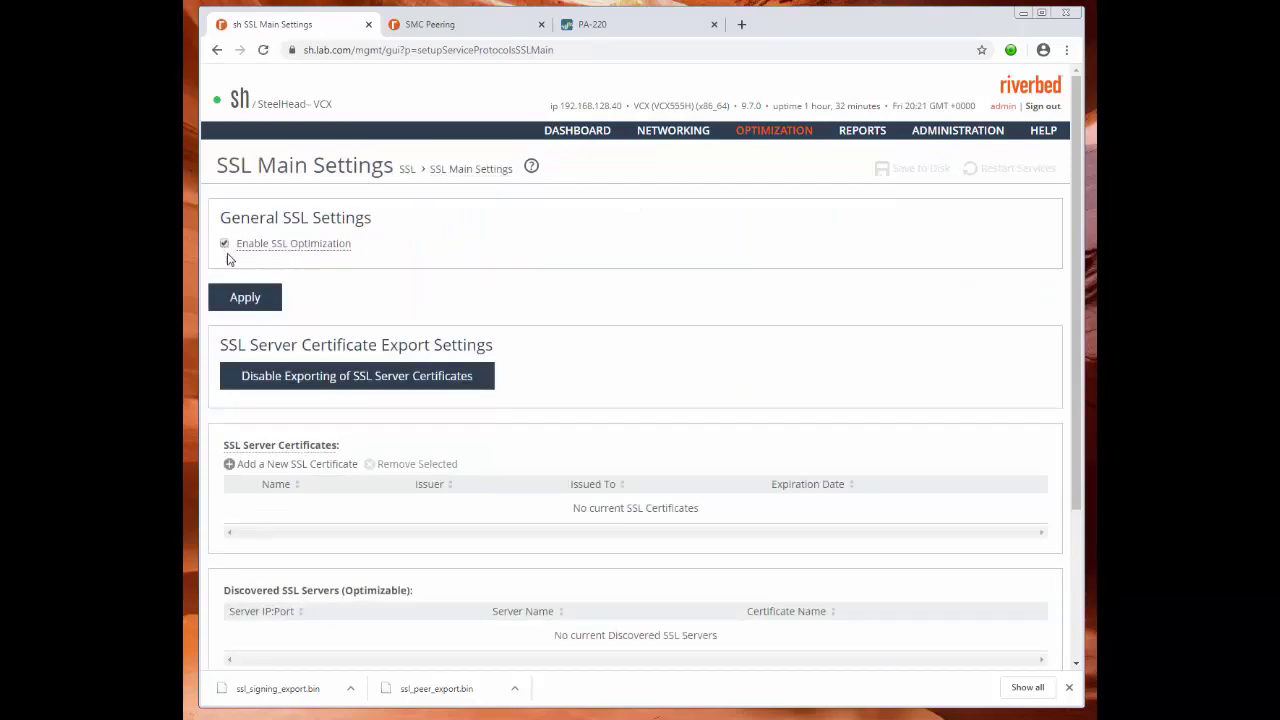
click(256, 302)
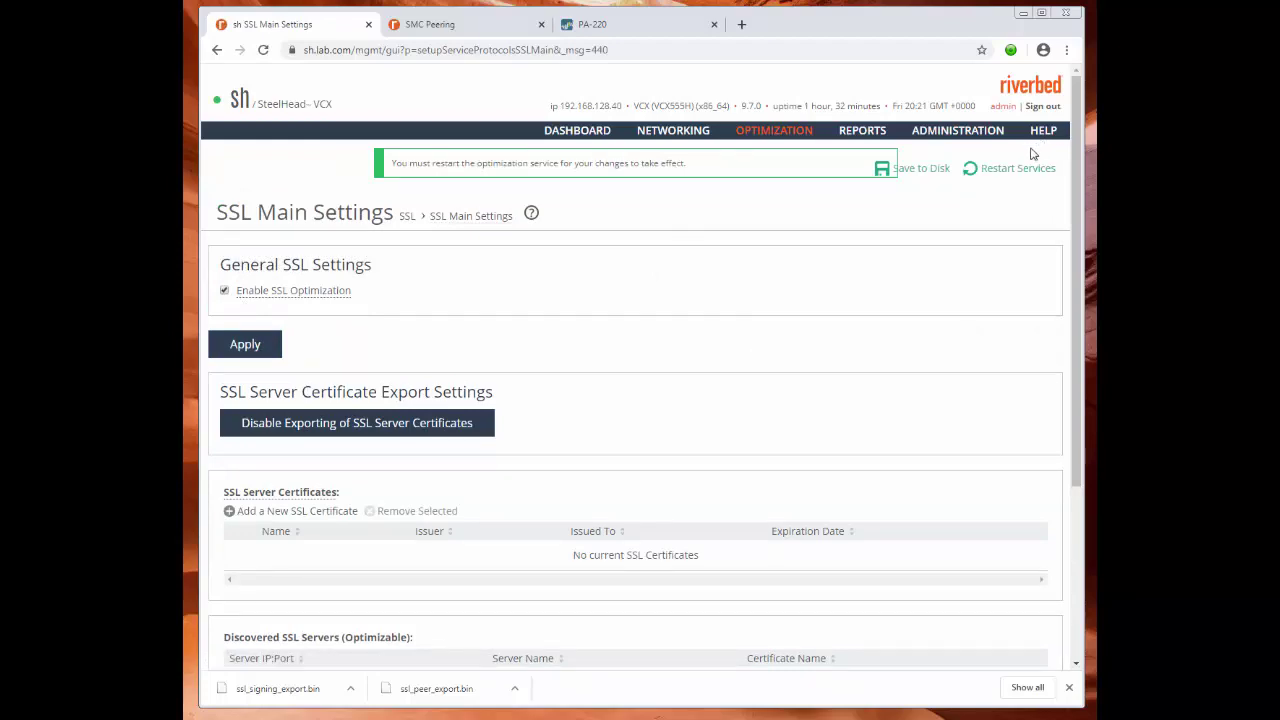
click(1006, 169)
click(607, 275)
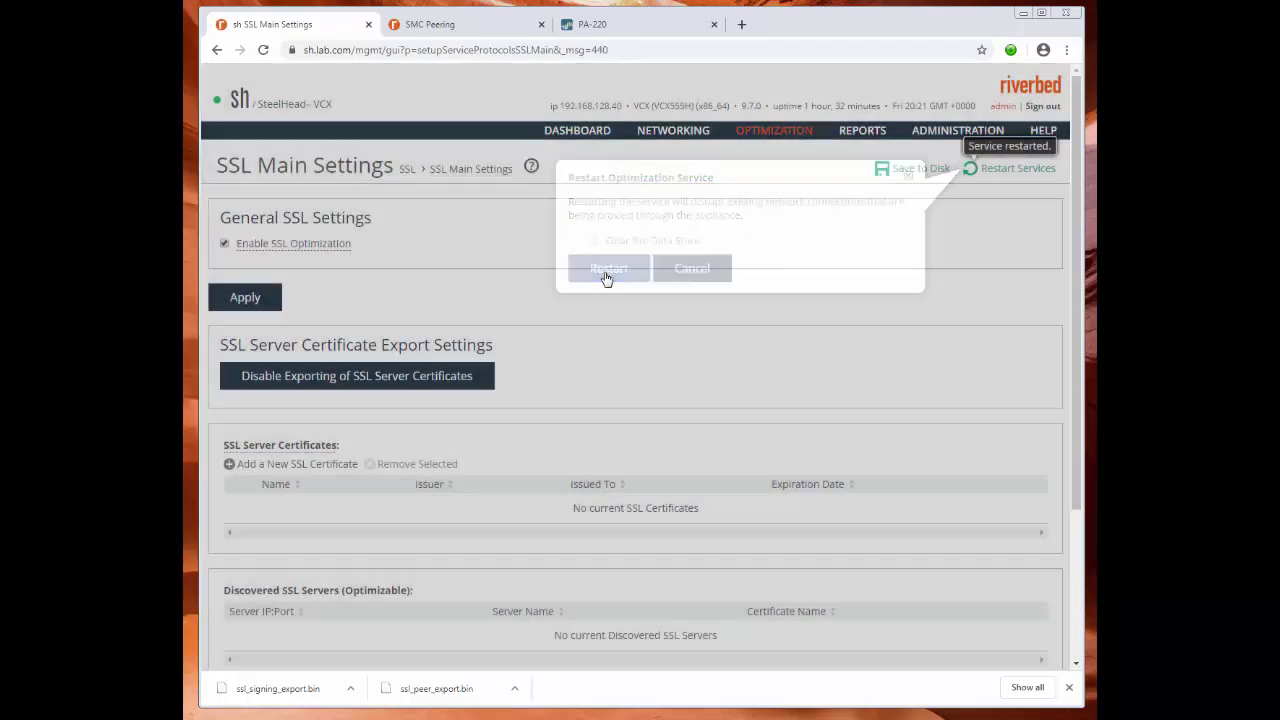
Open the Add a New SSL Certificate form under SSL Server Certificates, ready at its Name field.
scroll(723, 306, down, 3)
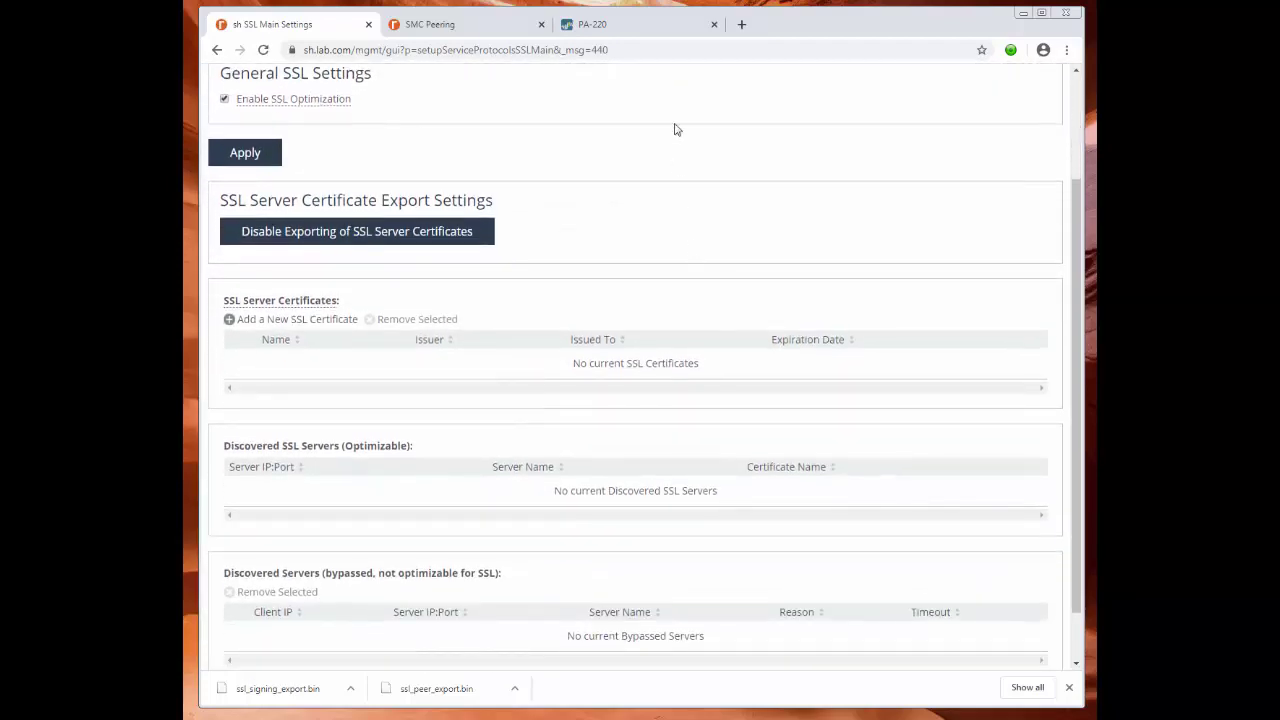
mouse_move(305, 309)
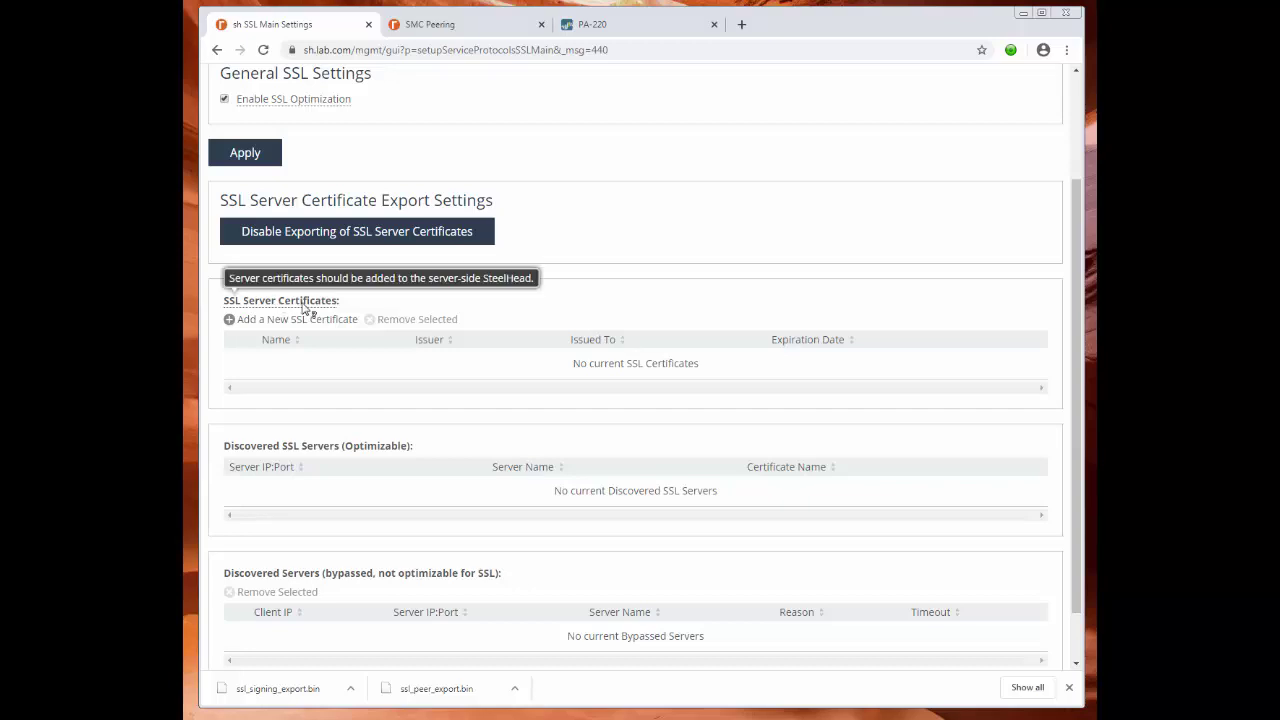
click(287, 322)
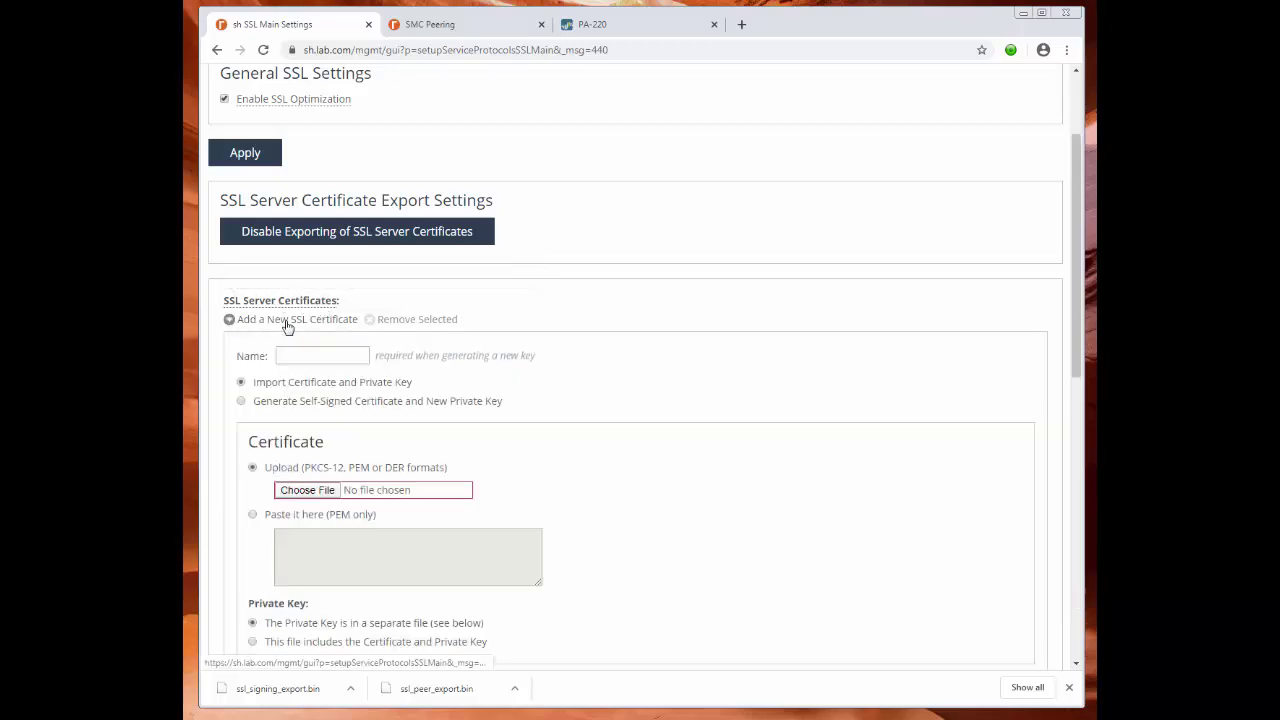
click(320, 355)
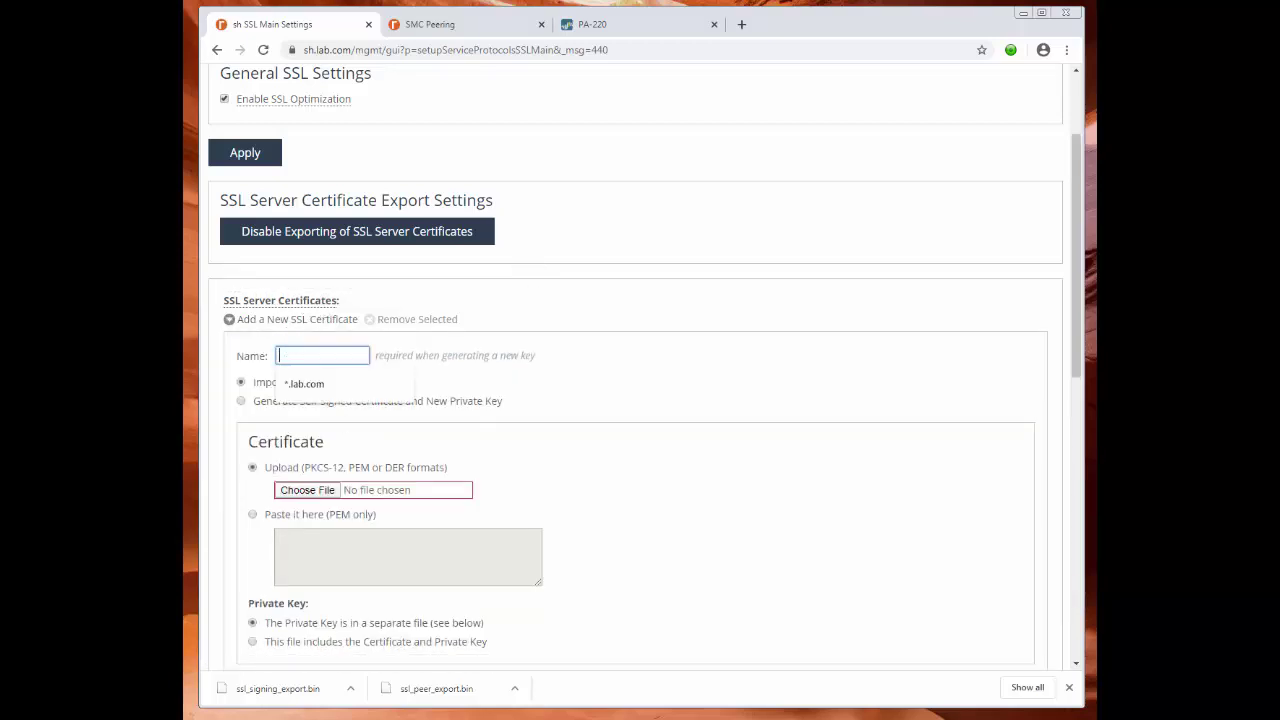
key(alt+Tab)
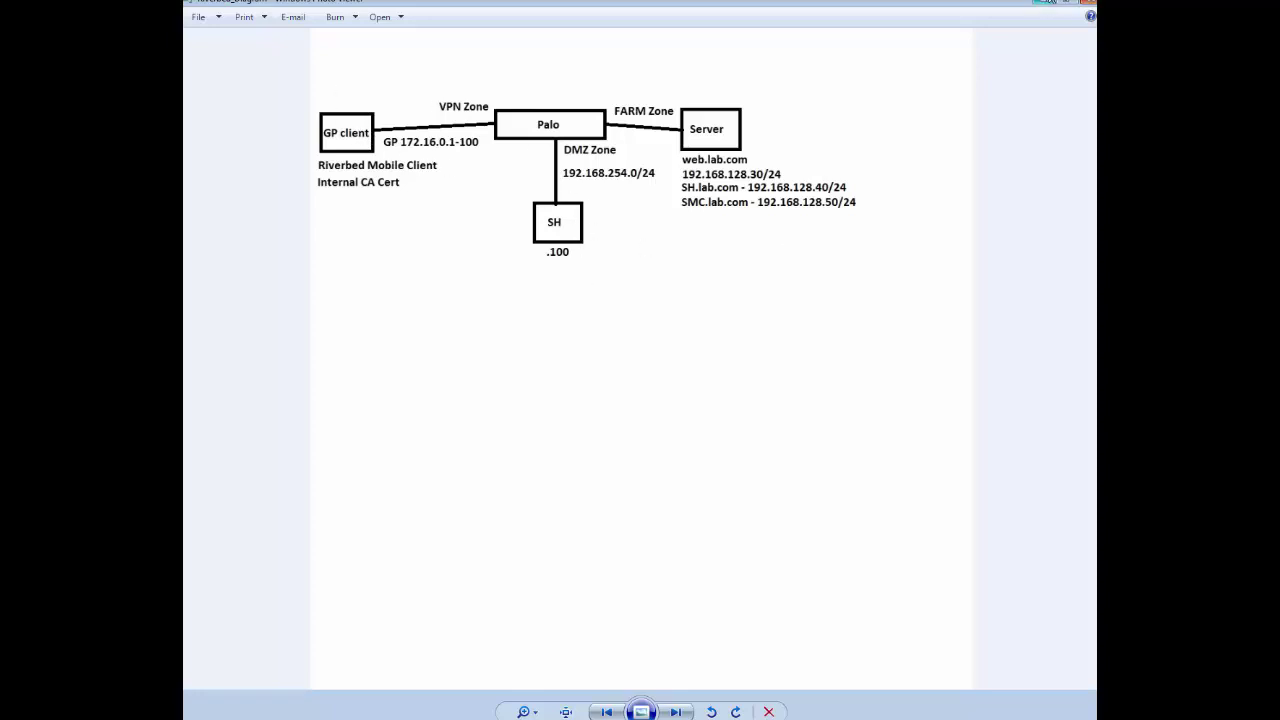
click(1045, 8)
click(289, 358)
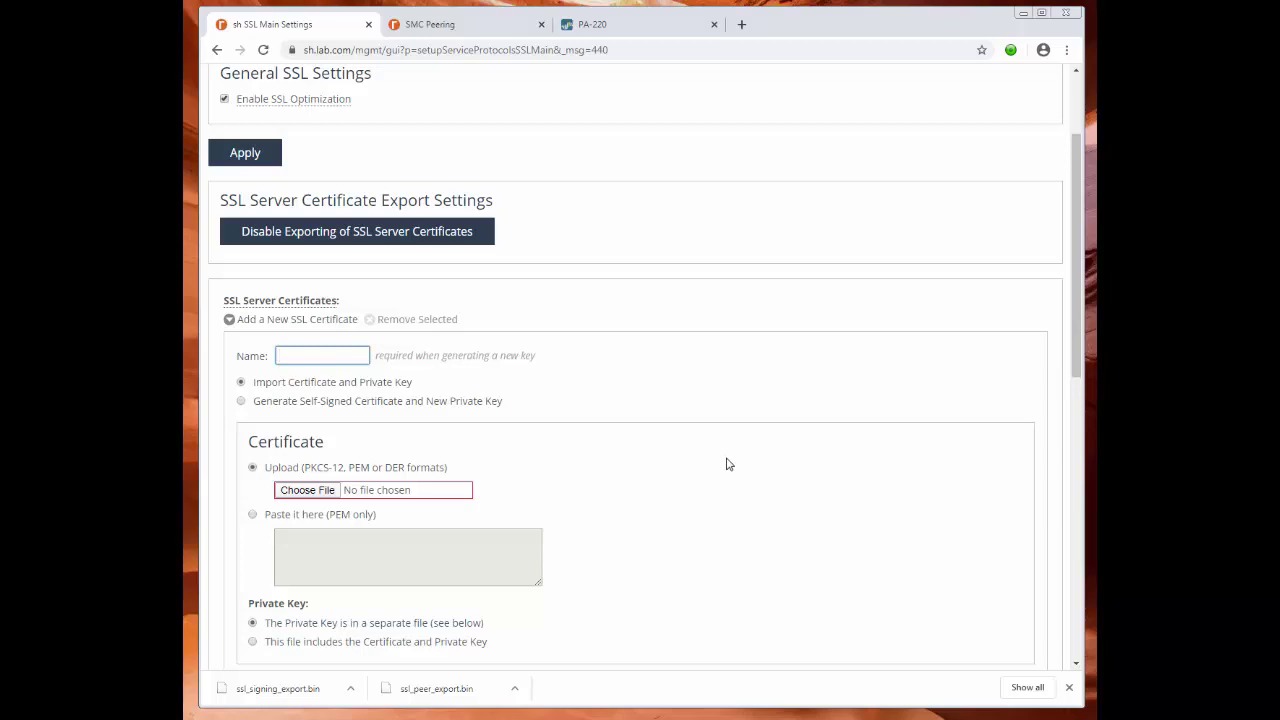
Name the certificate *.lab.com, choose Generate Self-Signed, and set its Common Name to *.lab.com.
text(*)
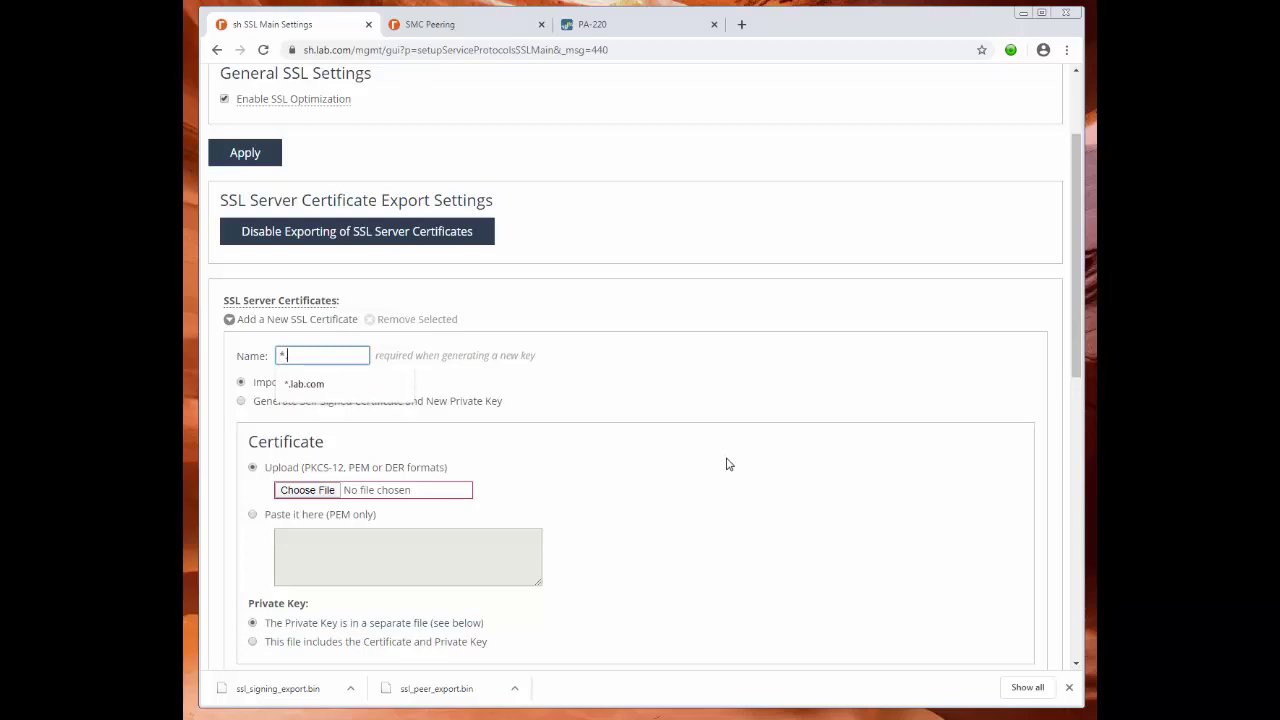
text(.lab.com)
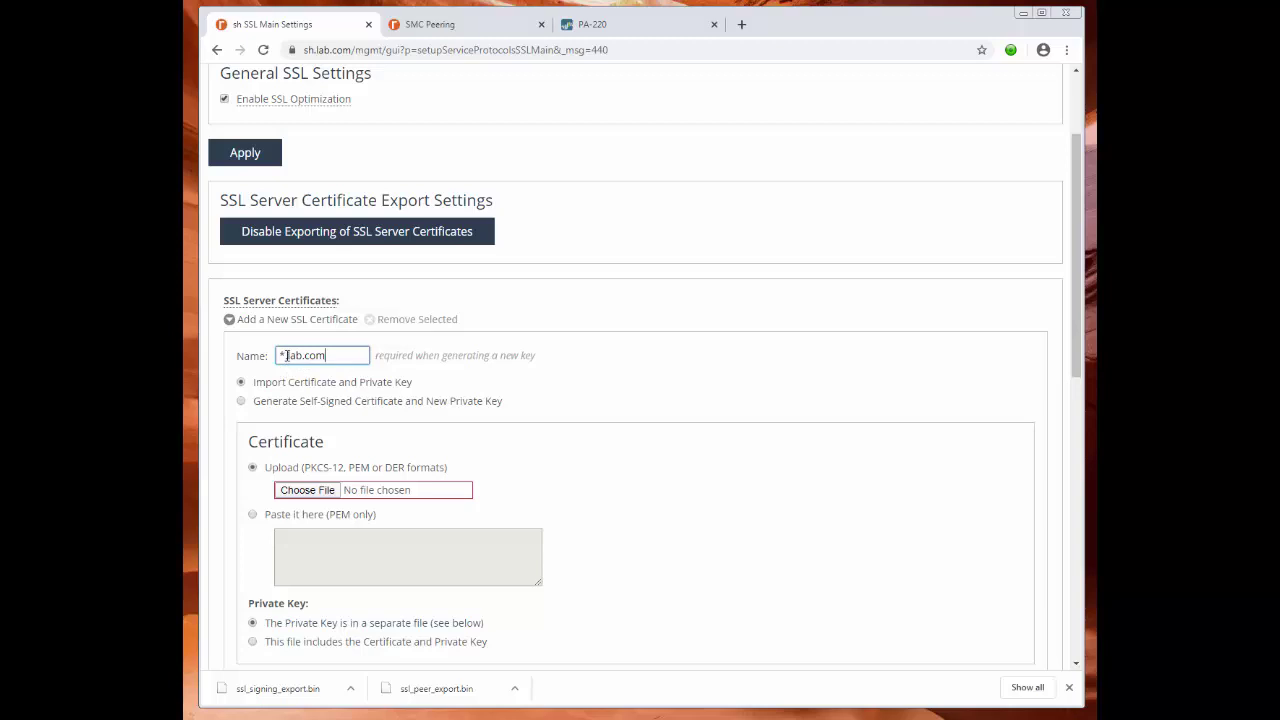
click(705, 391)
click(265, 403)
triple_click(513, 473)
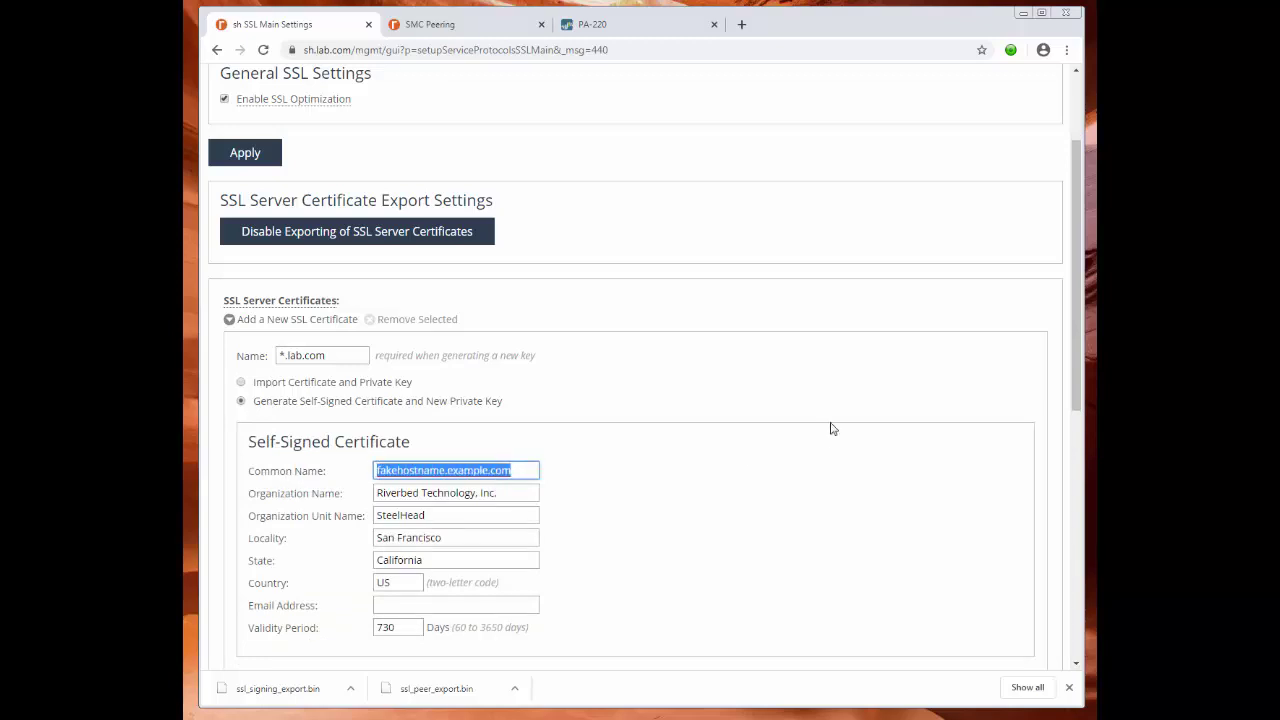
text(*)
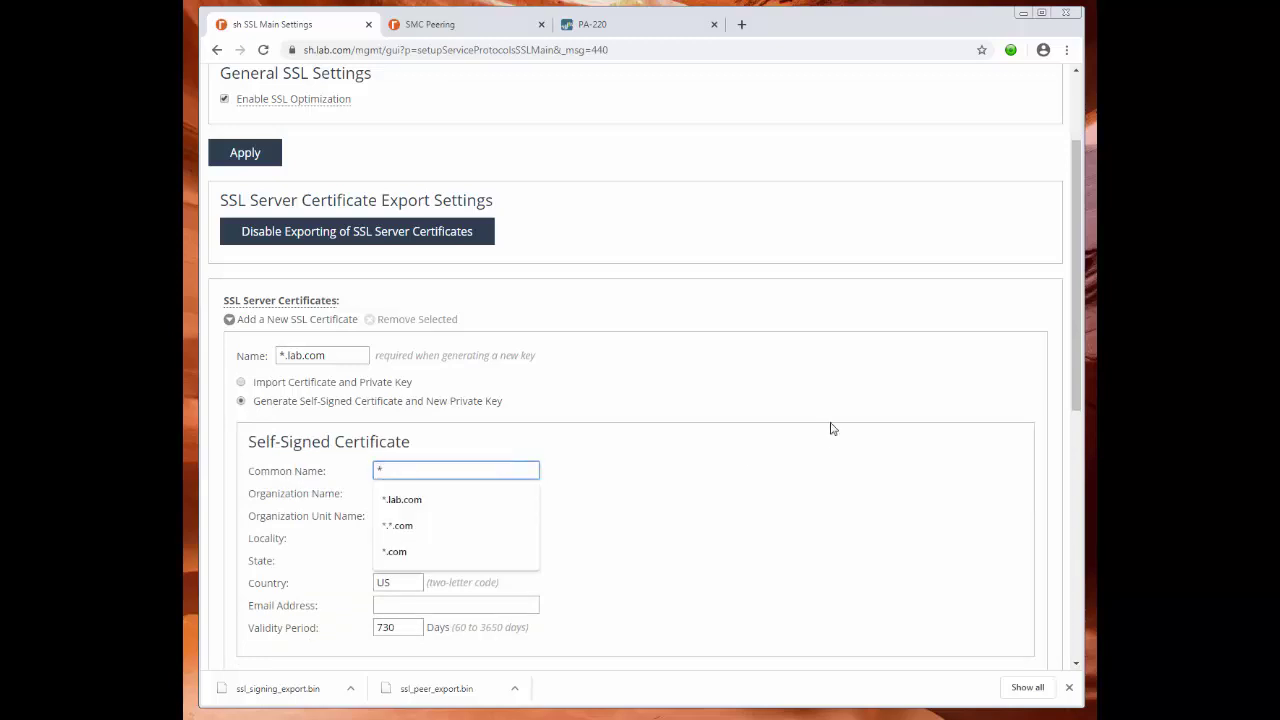
text(.lab.)
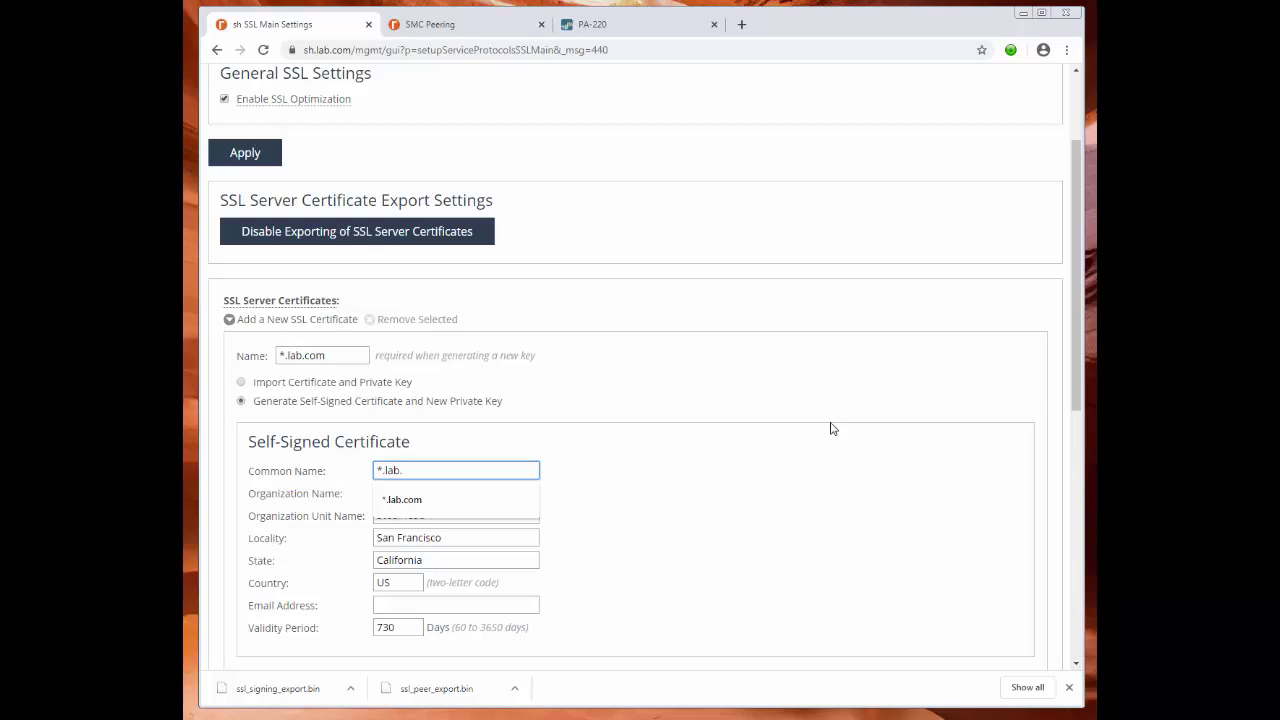
text(com)
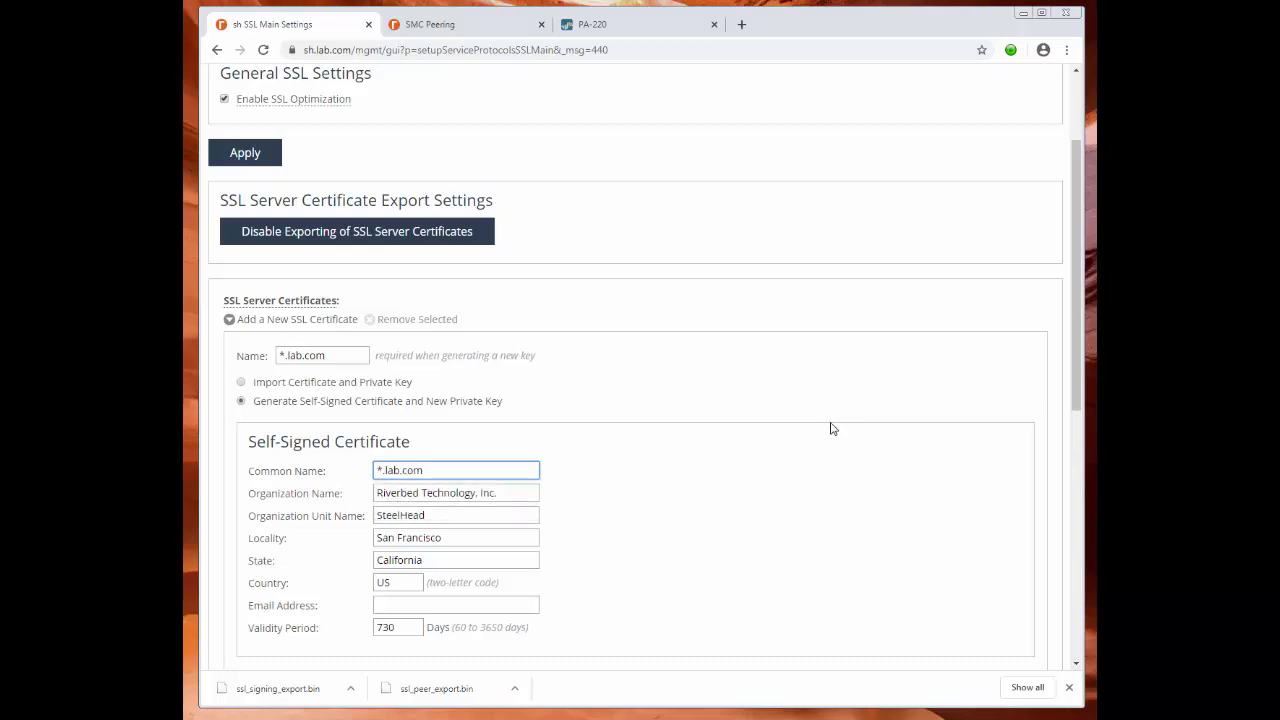
click(705, 472)
Set cipher bits to 2048, make the key exportable, and add the certificate.
scroll(760, 526, down, 2)
click(407, 501)
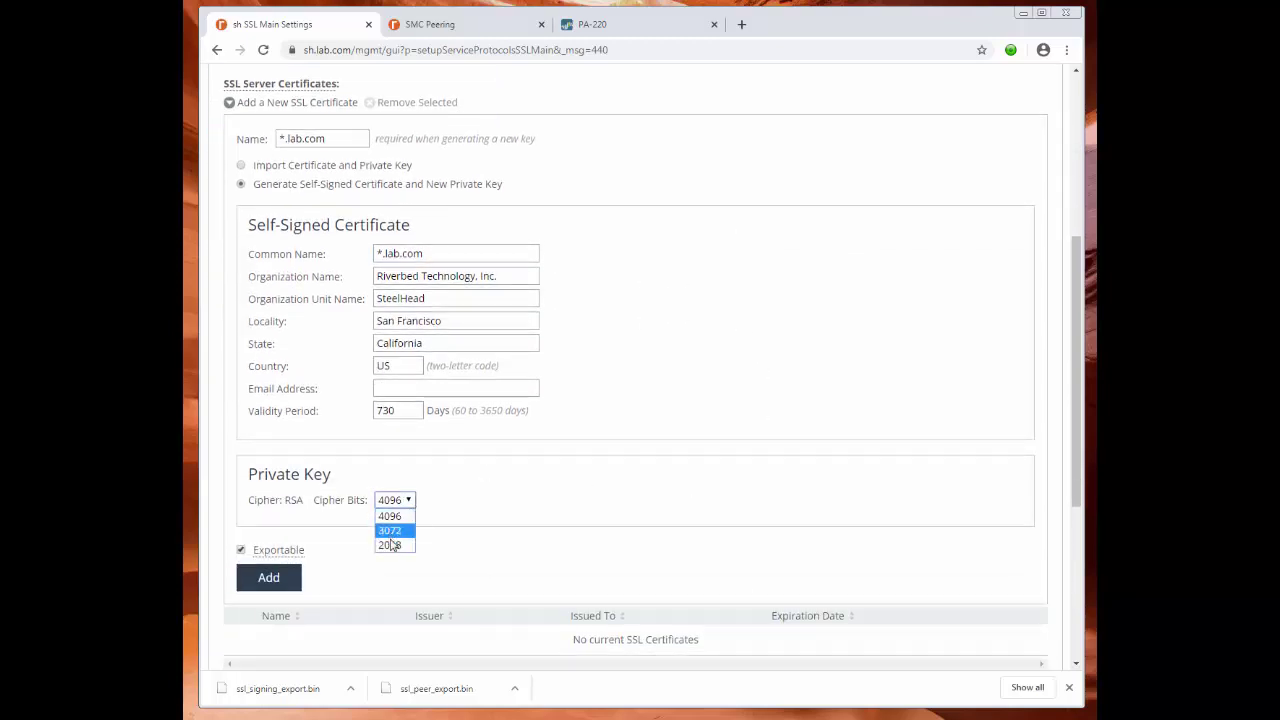
click(390, 516)
scroll(732, 372, up, 4)
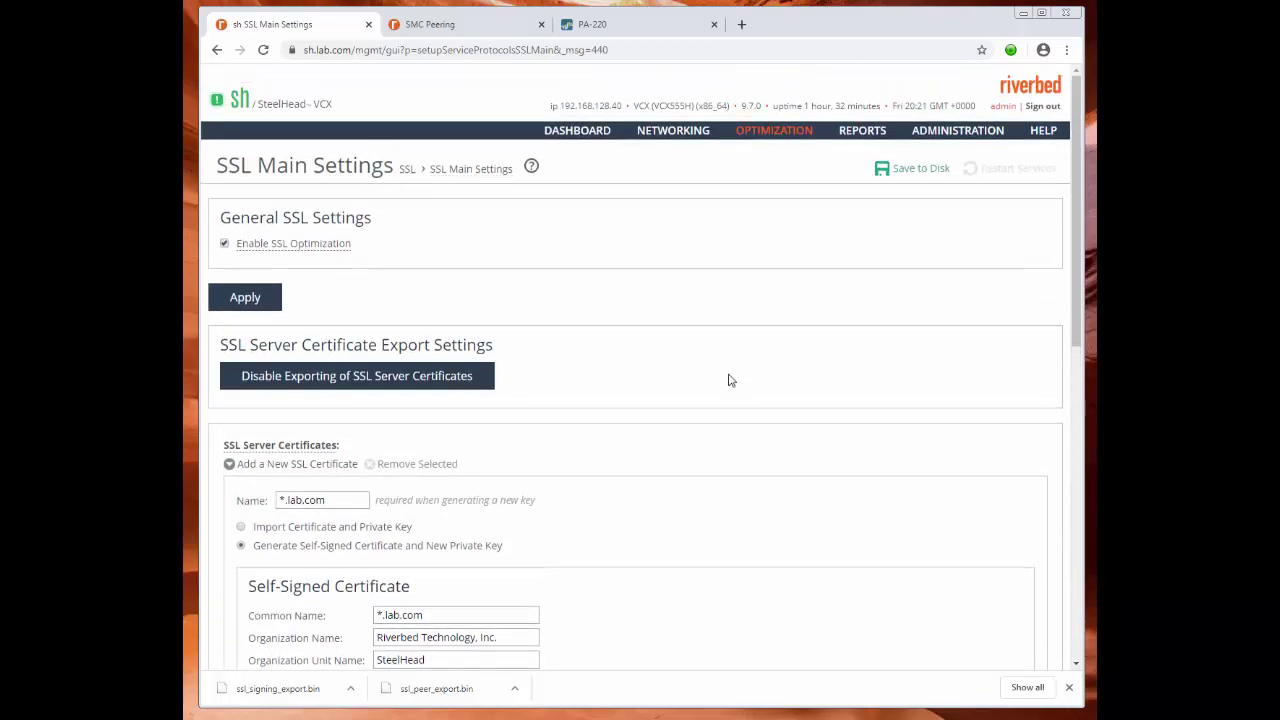
scroll(760, 485, down, 5)
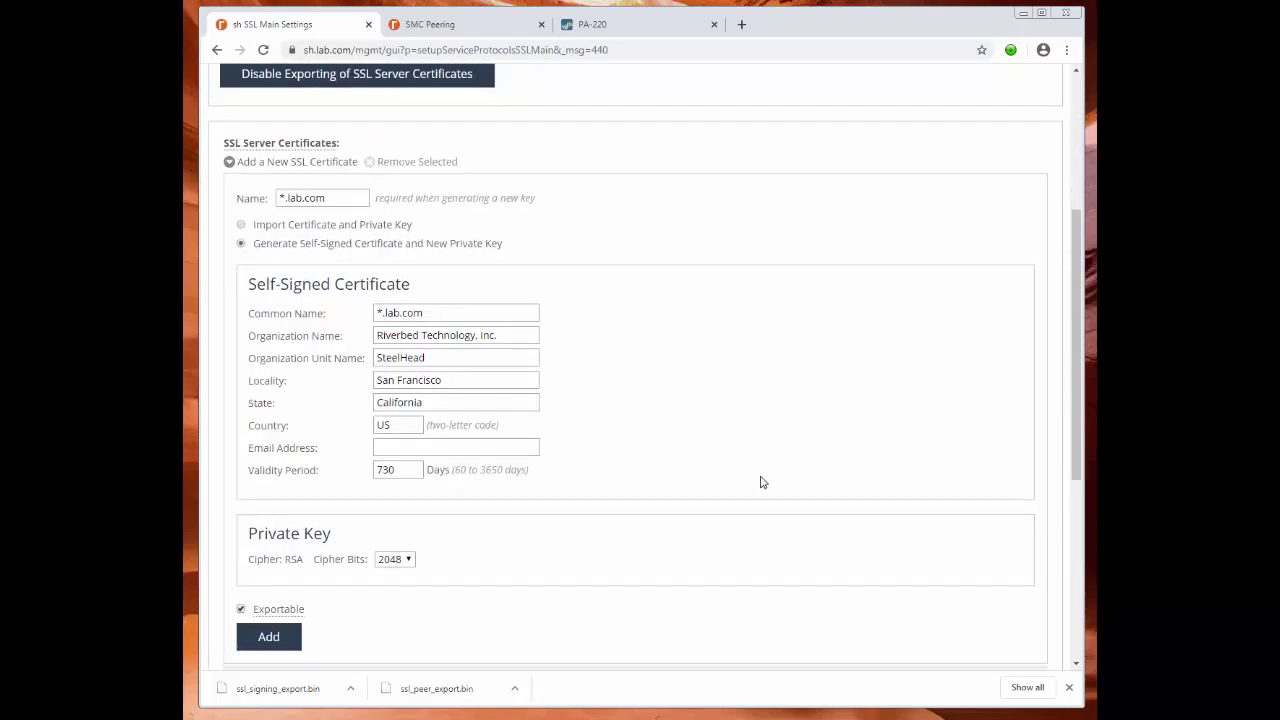
click(241, 404)
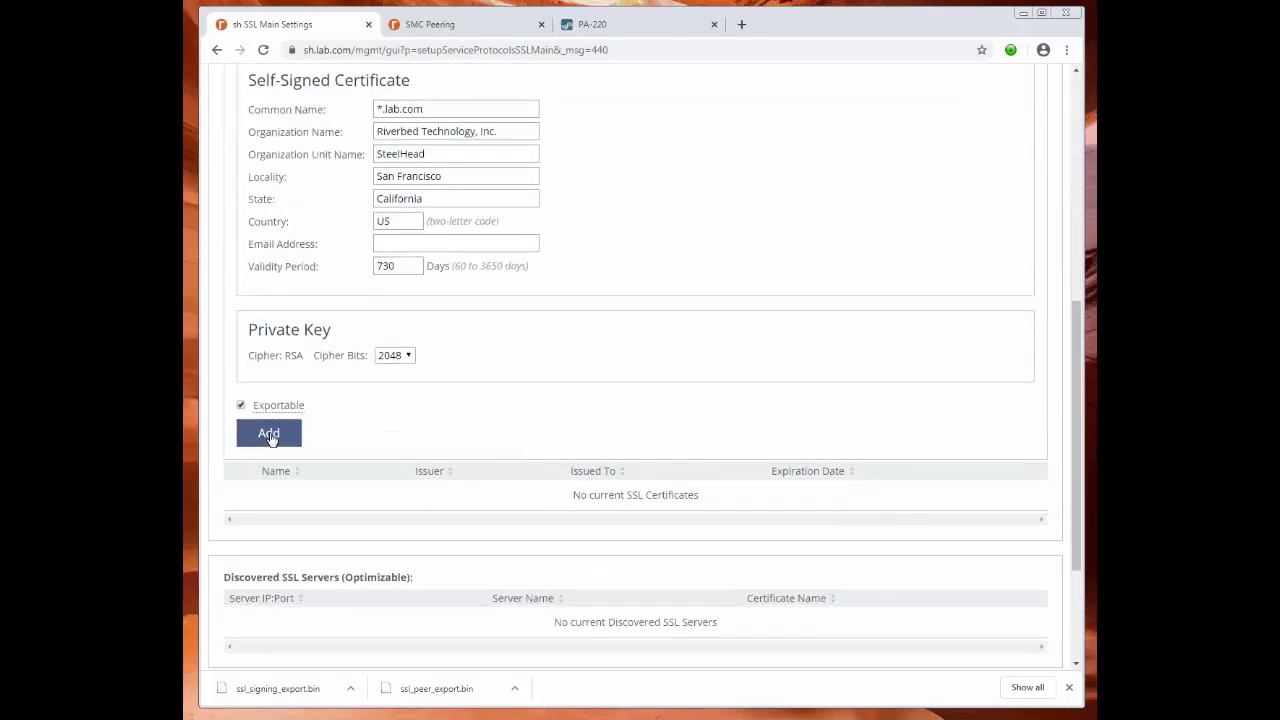
click(270, 436)
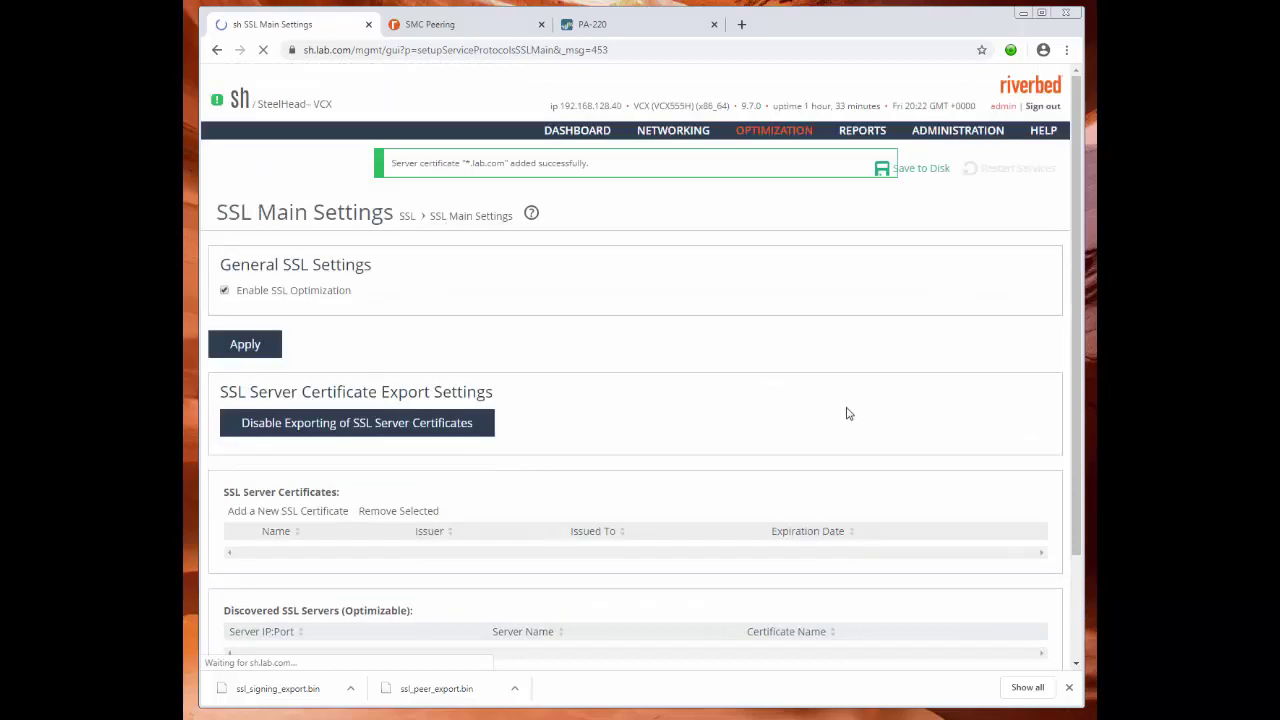
Save the configuration to disk and check the new *.lab.com entry.
click(931, 177)
scroll(920, 320, down, 3)
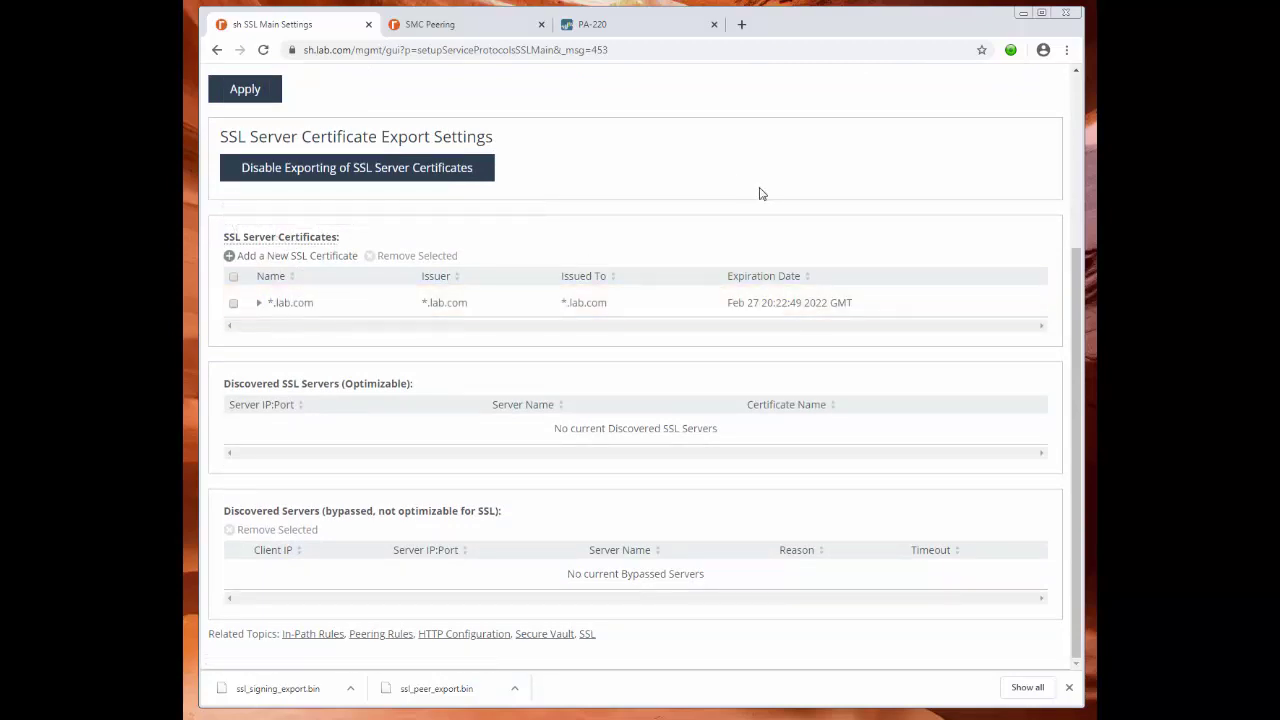
scroll(758, 194, up, 3)
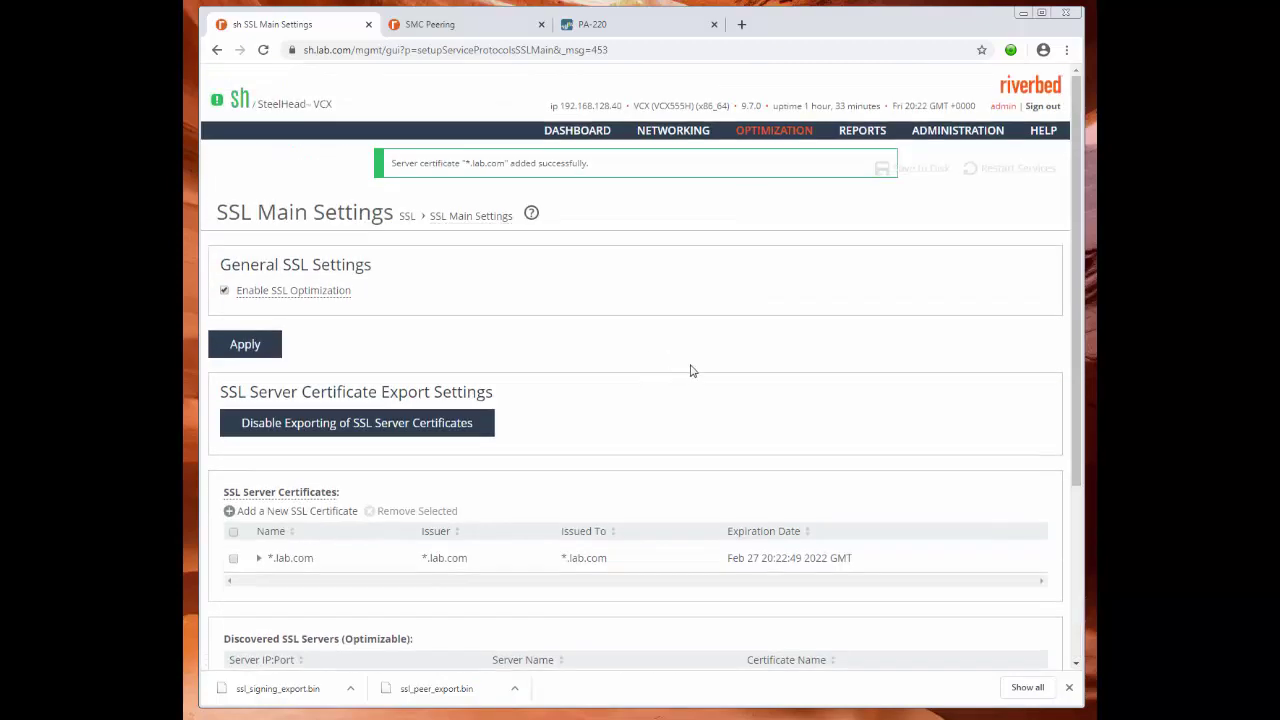
mouse_move(770, 138)
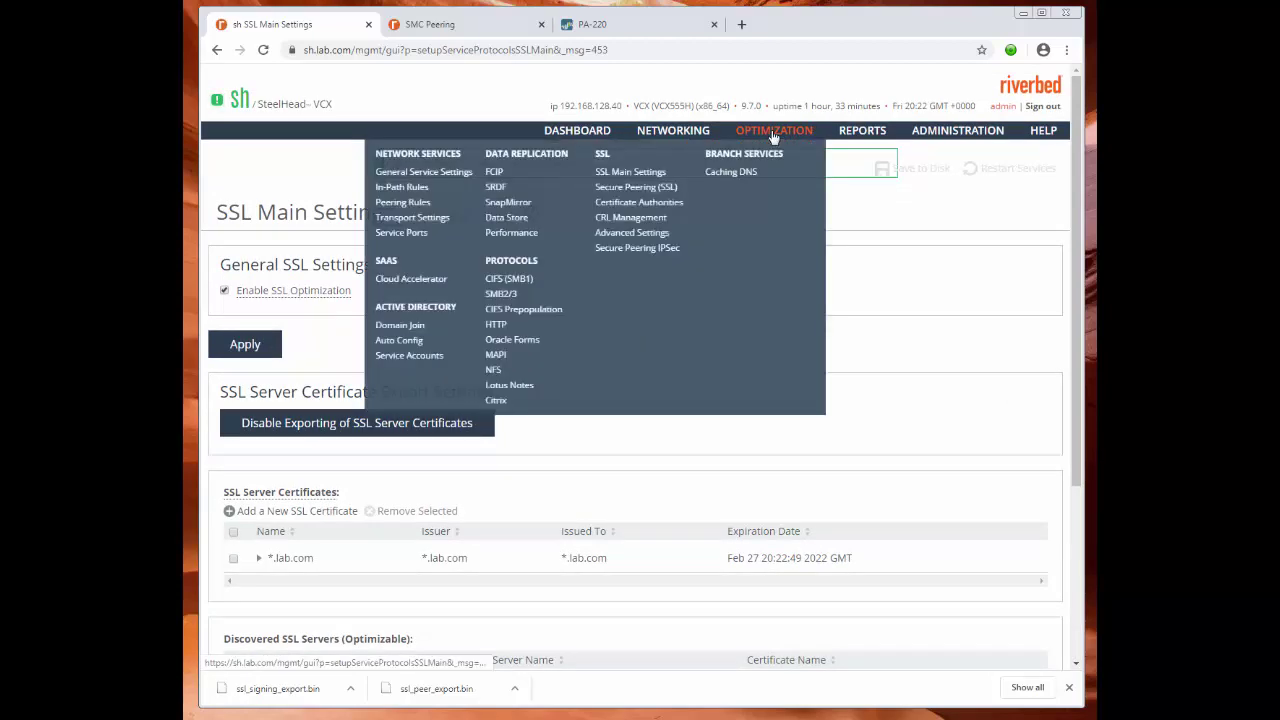
On Secure Peering (SSL), export the peering certificate without its private key as ssl_peer_export (1).bin.
click(647, 187)
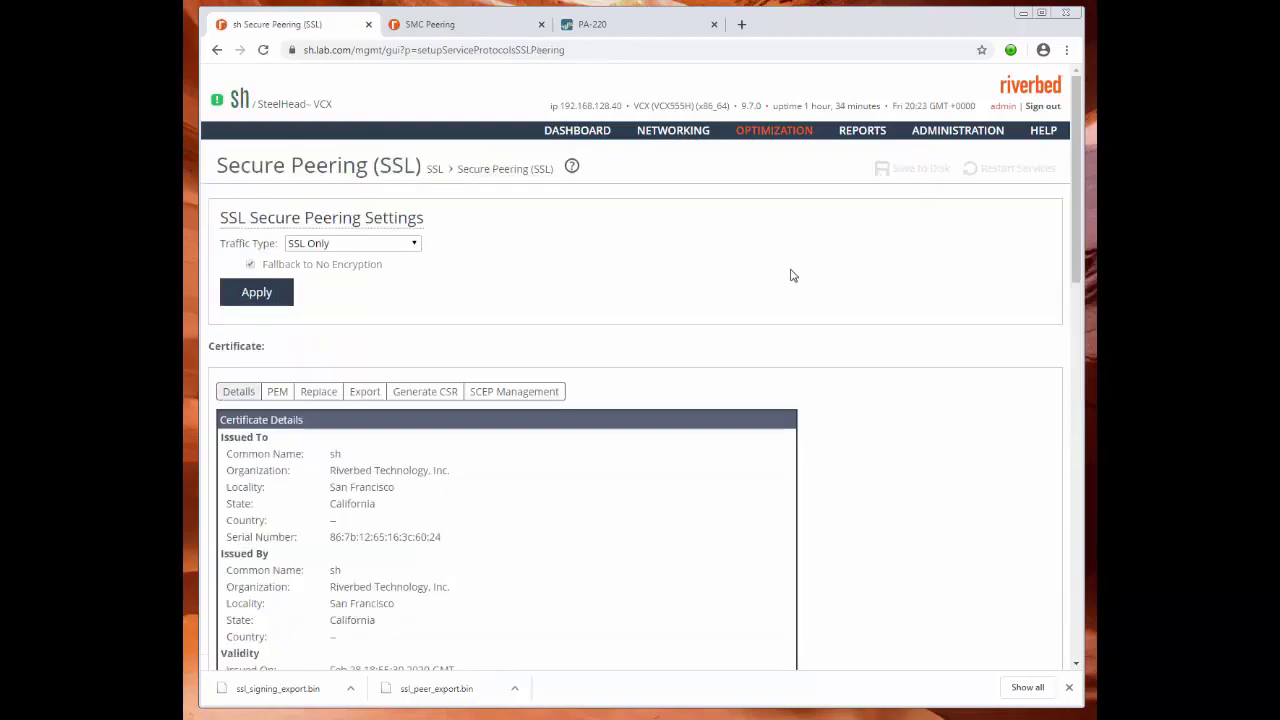
scroll(790, 275, down, 3)
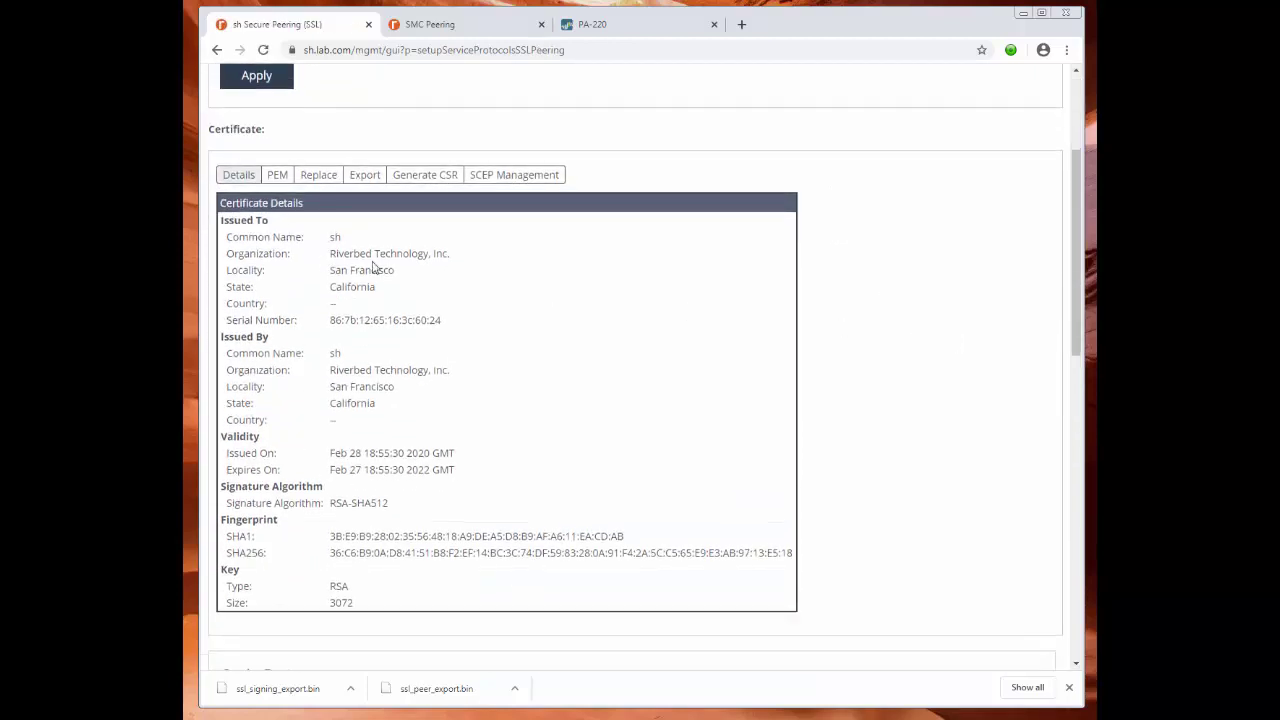
click(377, 178)
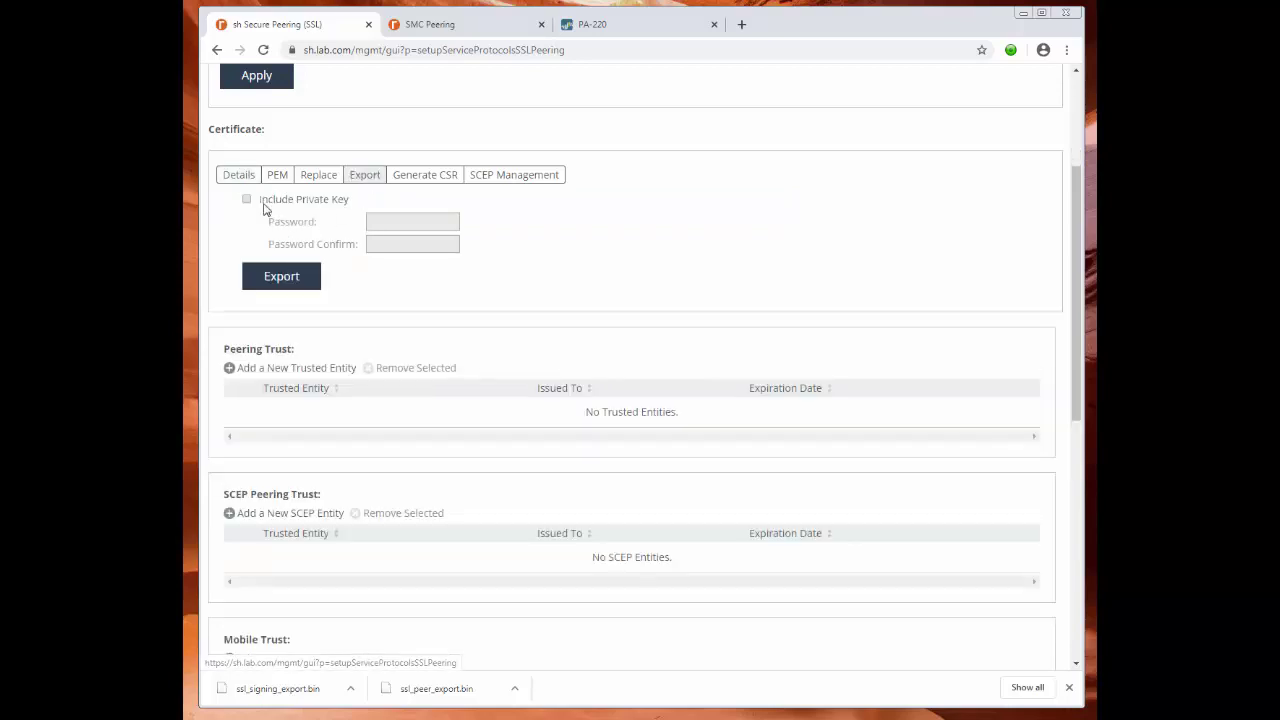
click(284, 281)
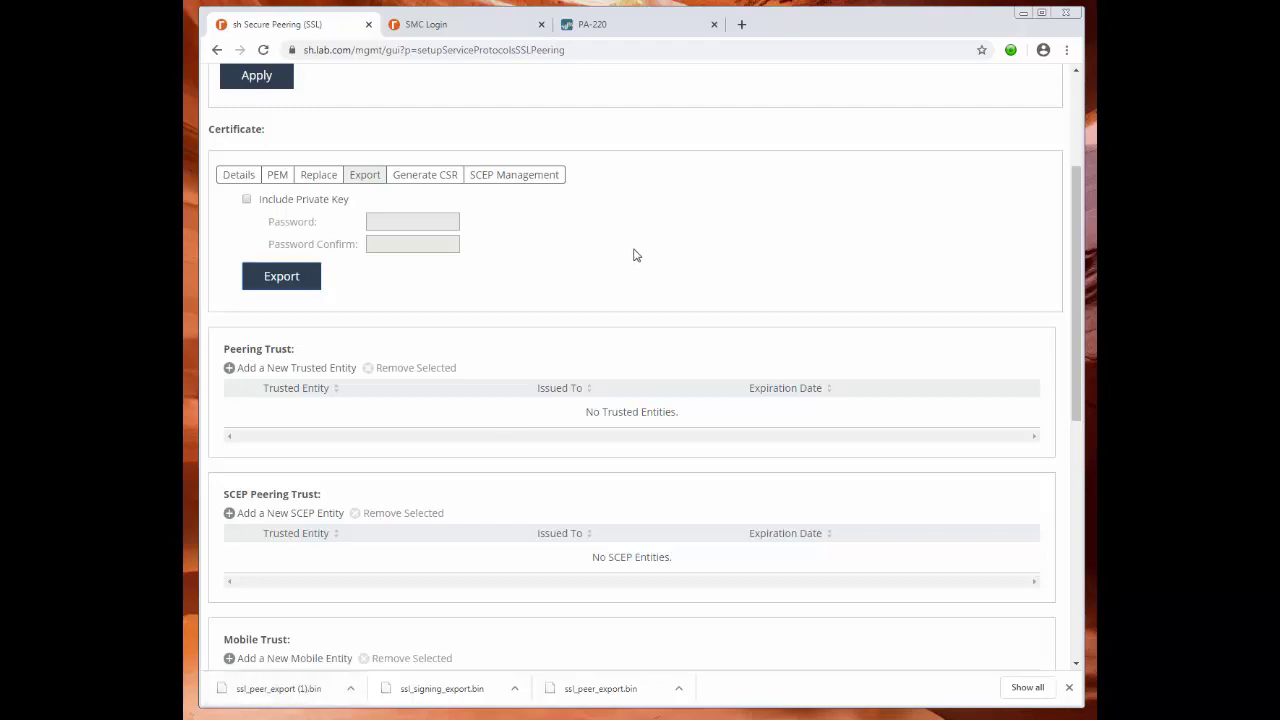
scroll(642, 245, down, 3)
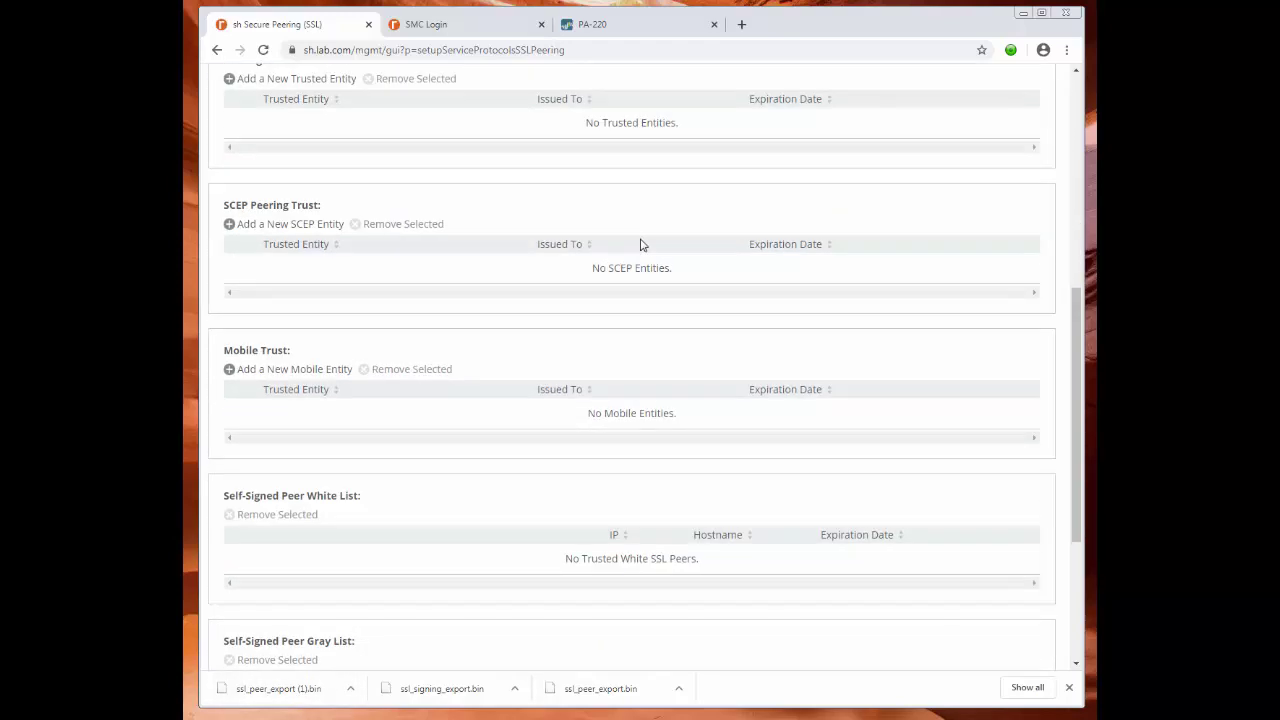
scroll(642, 245, up, 5)
scroll(640, 243, down, 5)
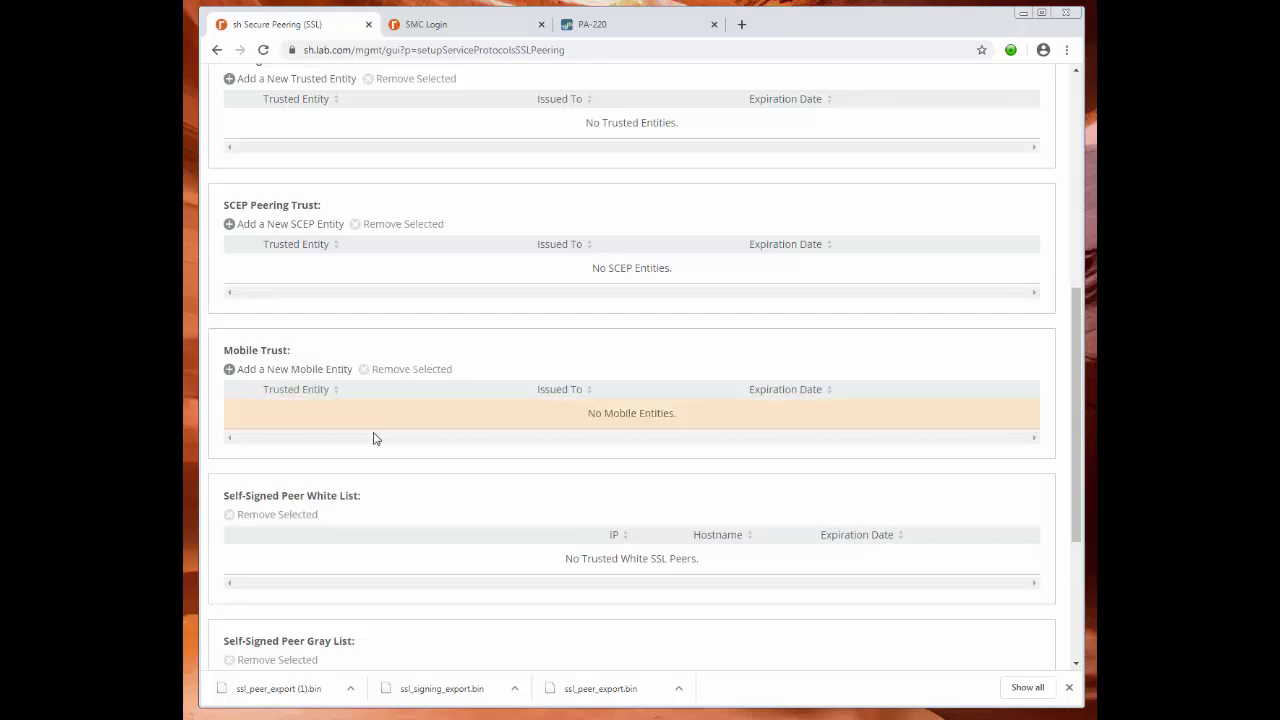
scroll(737, 288, up, 5)
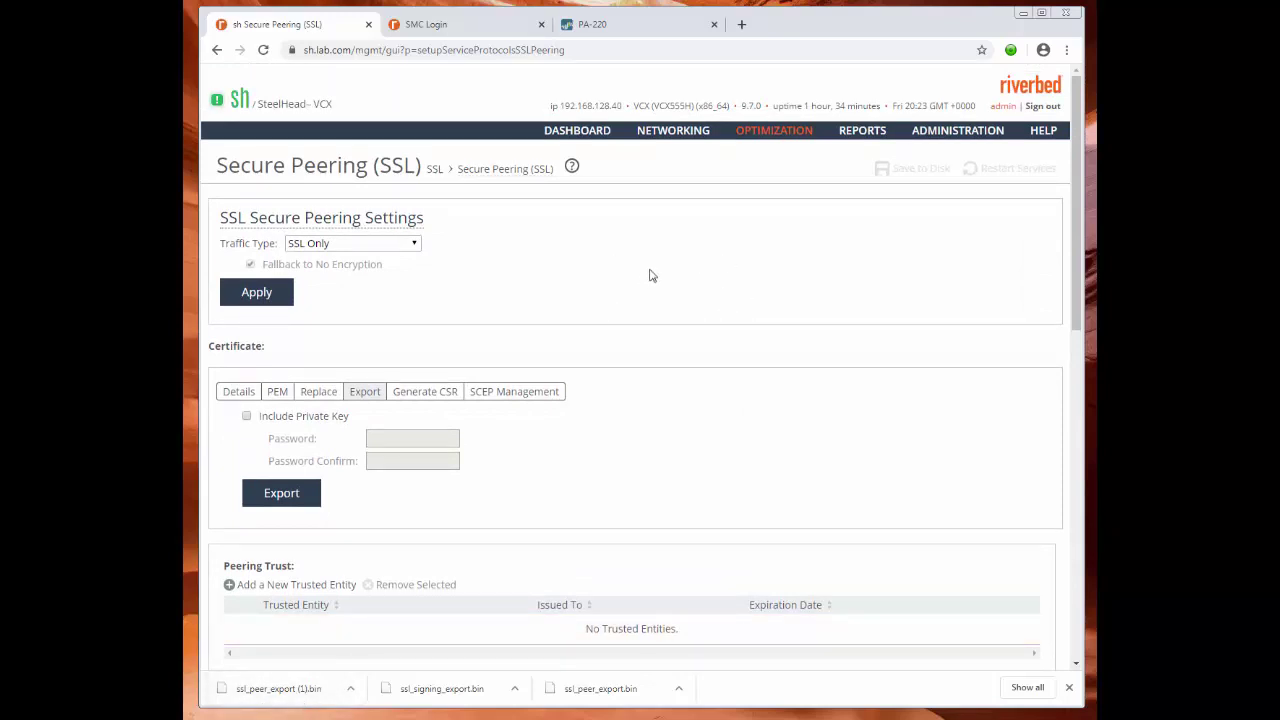
mouse_move(770, 135)
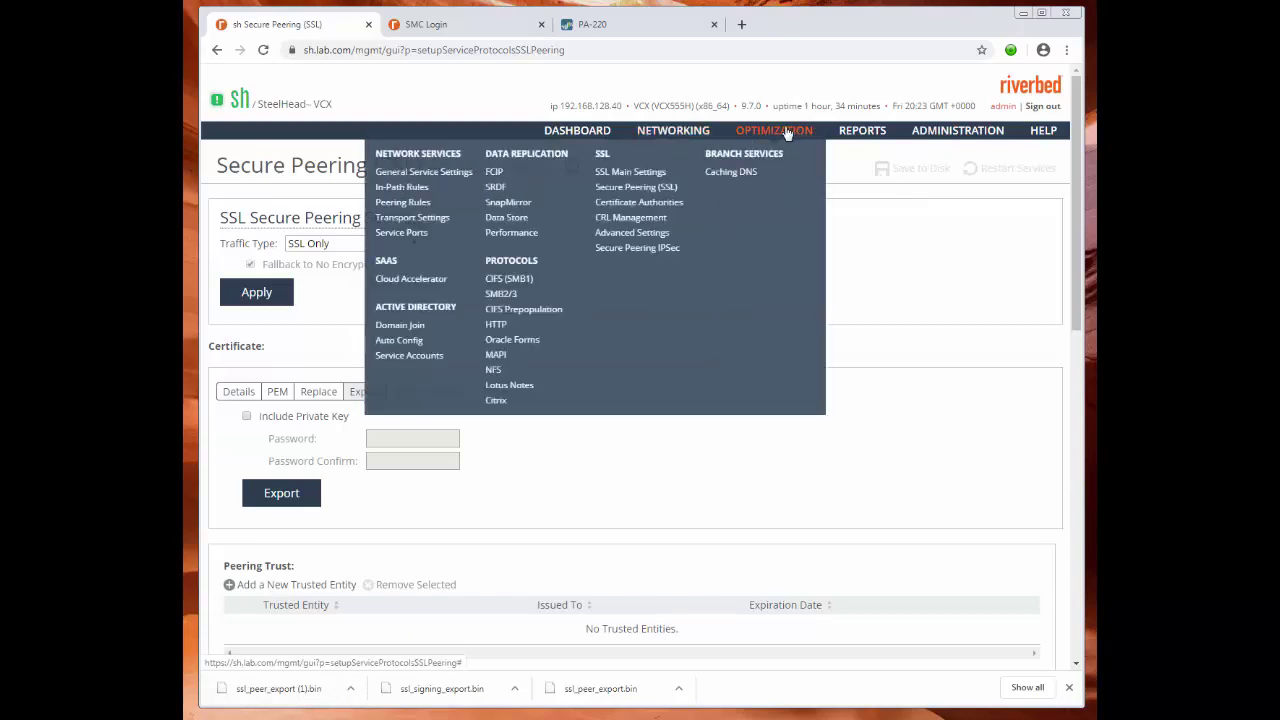
Start a new certificate authority on the Certificate Authorities page and choose Desktop\NMS.cer.
click(648, 202)
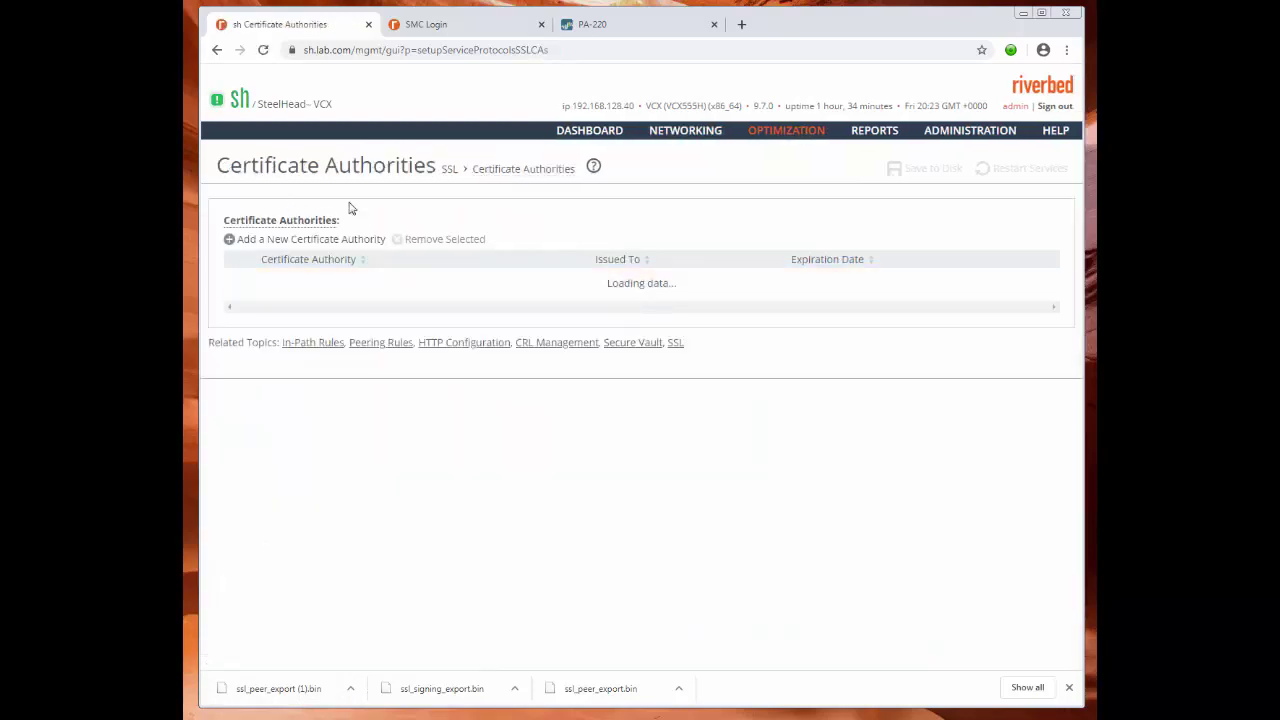
click(301, 241)
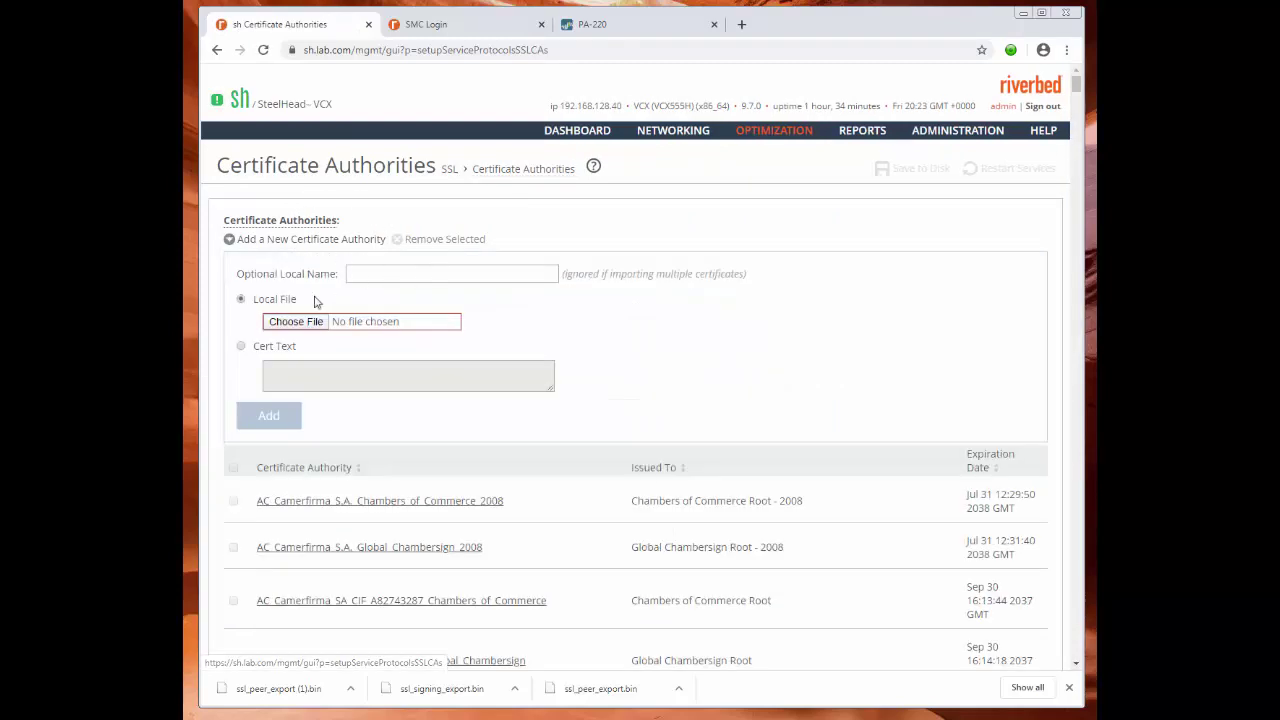
click(301, 323)
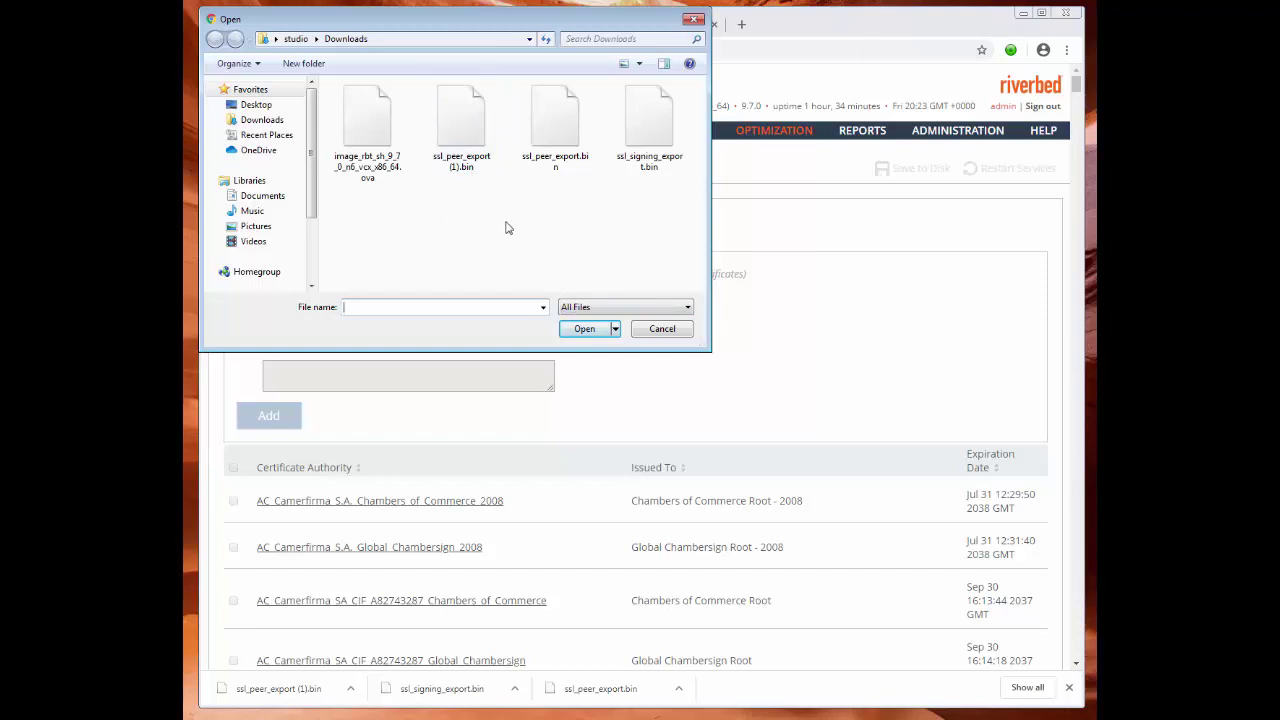
click(260, 106)
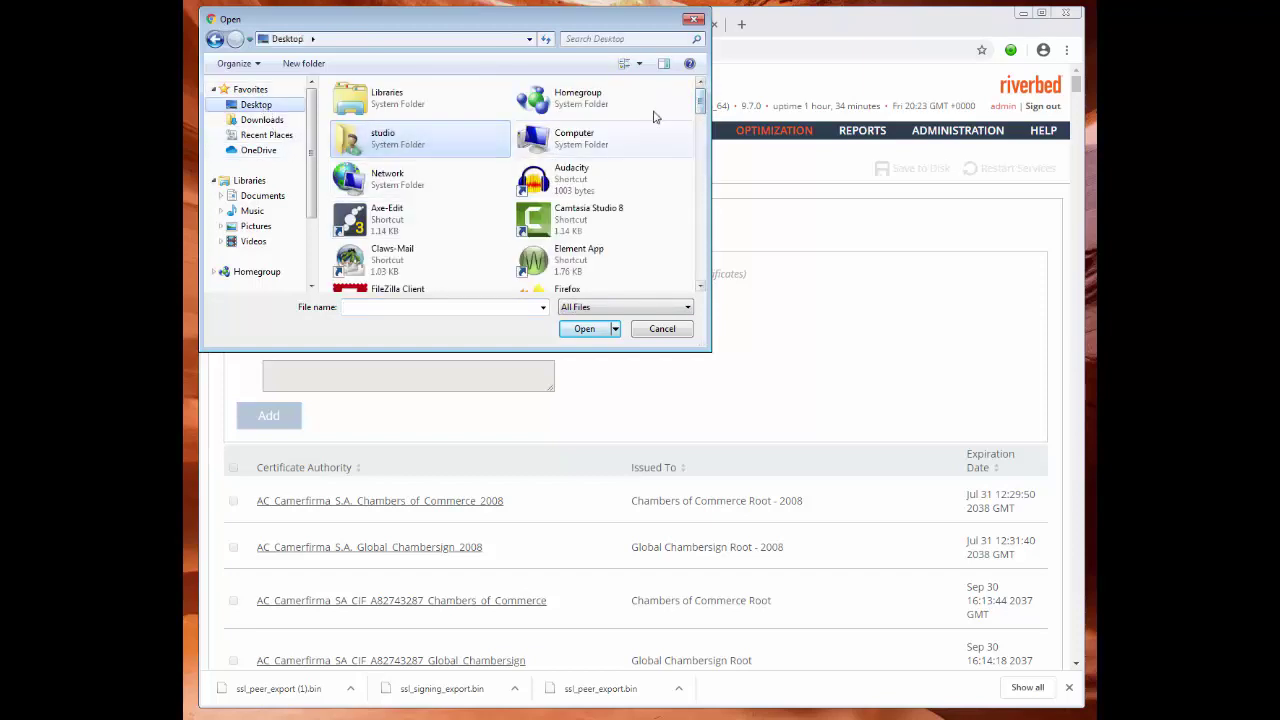
drag(702, 100, 700, 215)
double_click(393, 204)
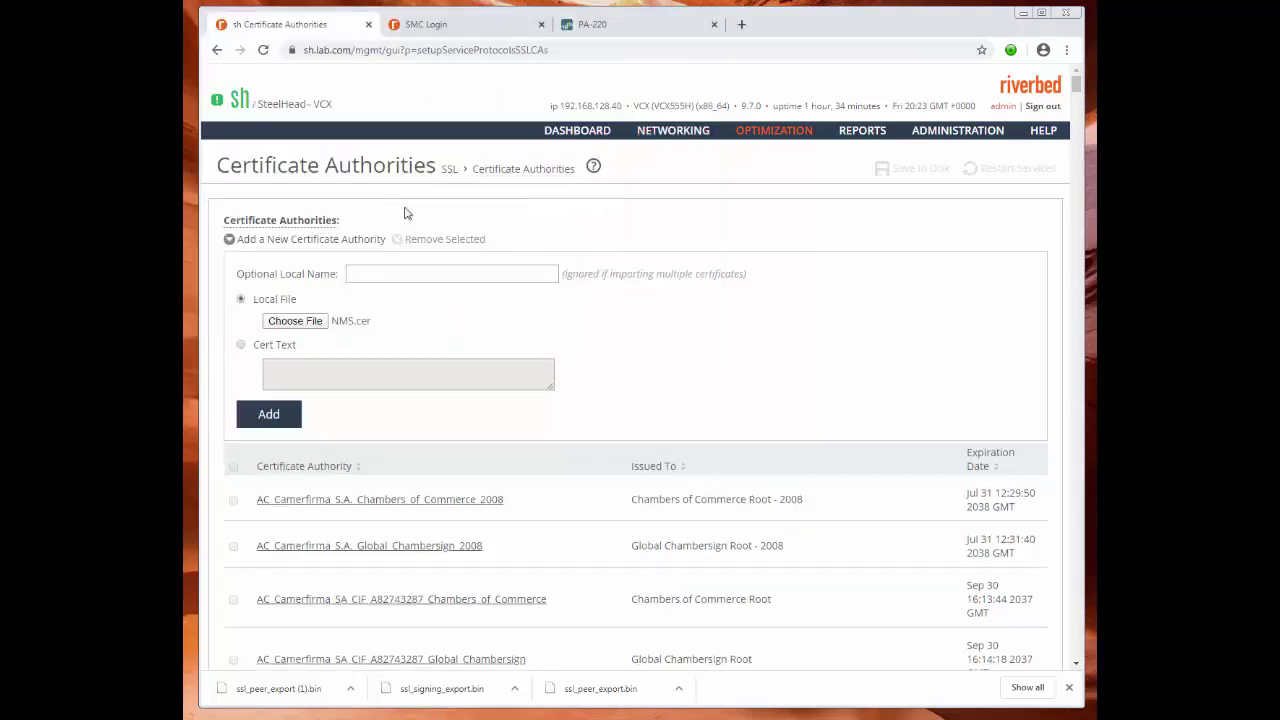
Leave the optional local name empty and add the NMS certificate authority.
click(366, 277)
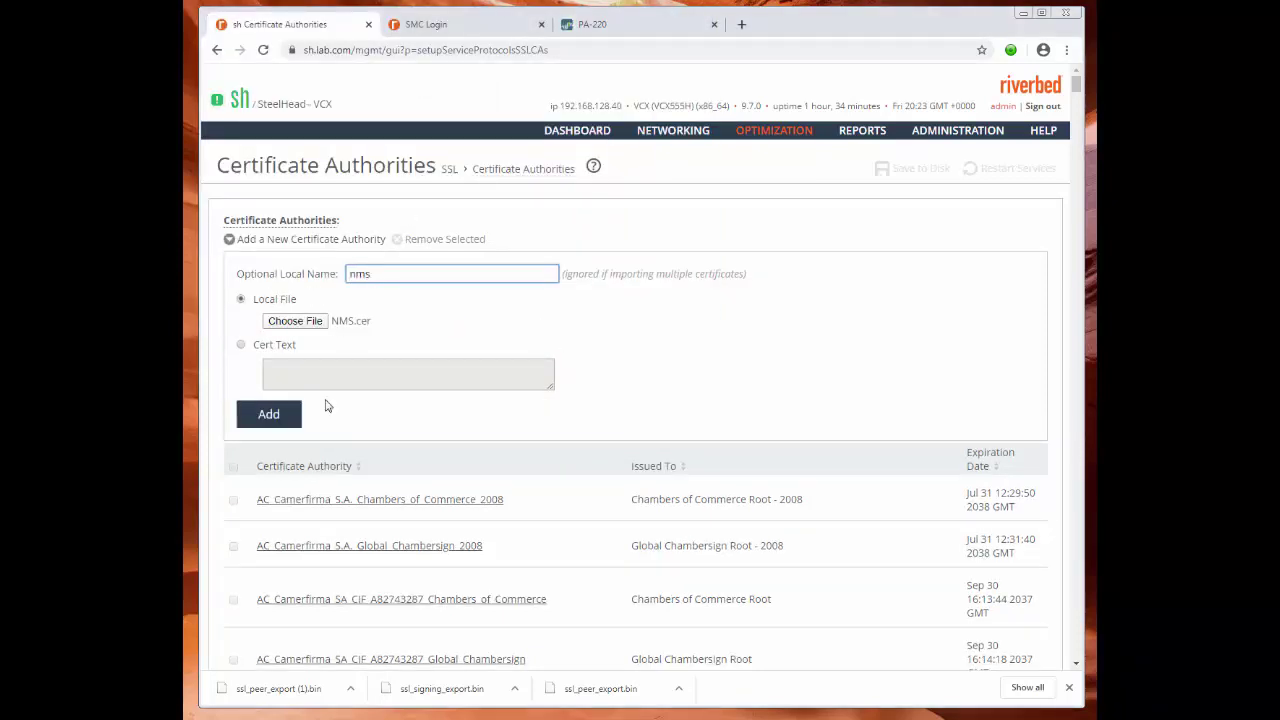
text(nms)
key(ctrl+a)
key(BackSpace)
click(274, 414)
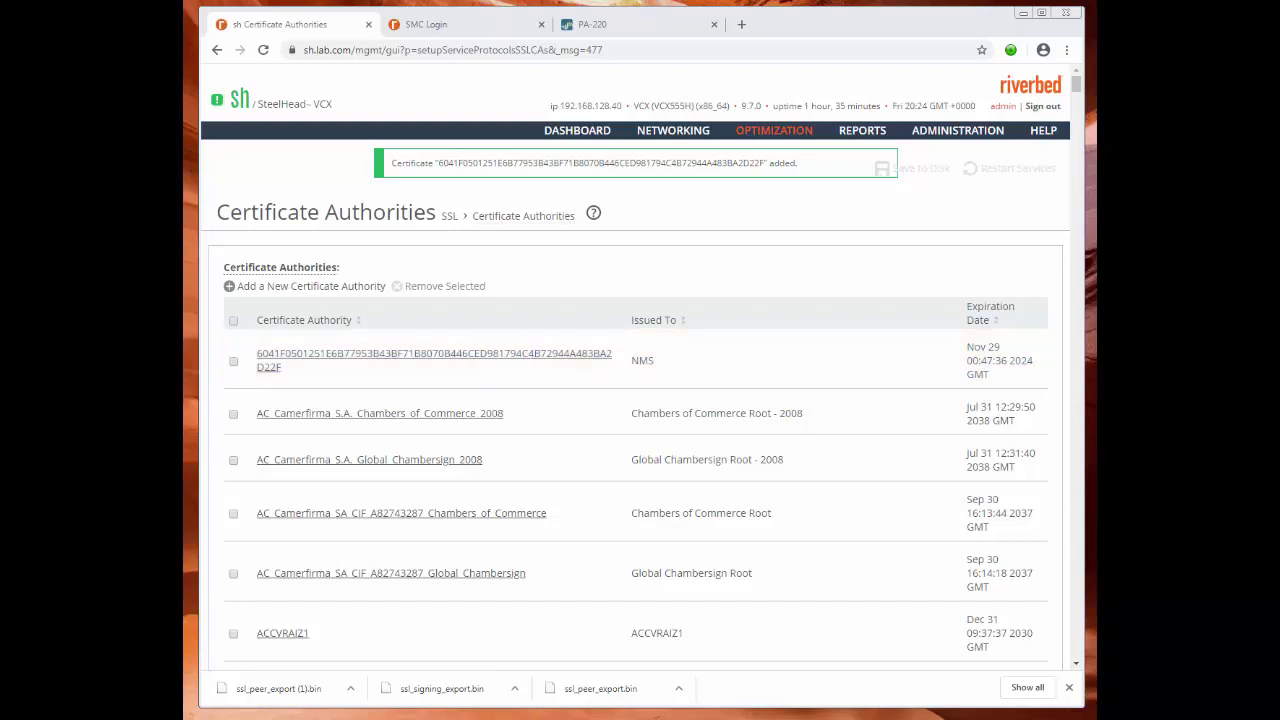
Sign in to the SteelCentral Controller and reload the SSL Peering page.
click(469, 28)
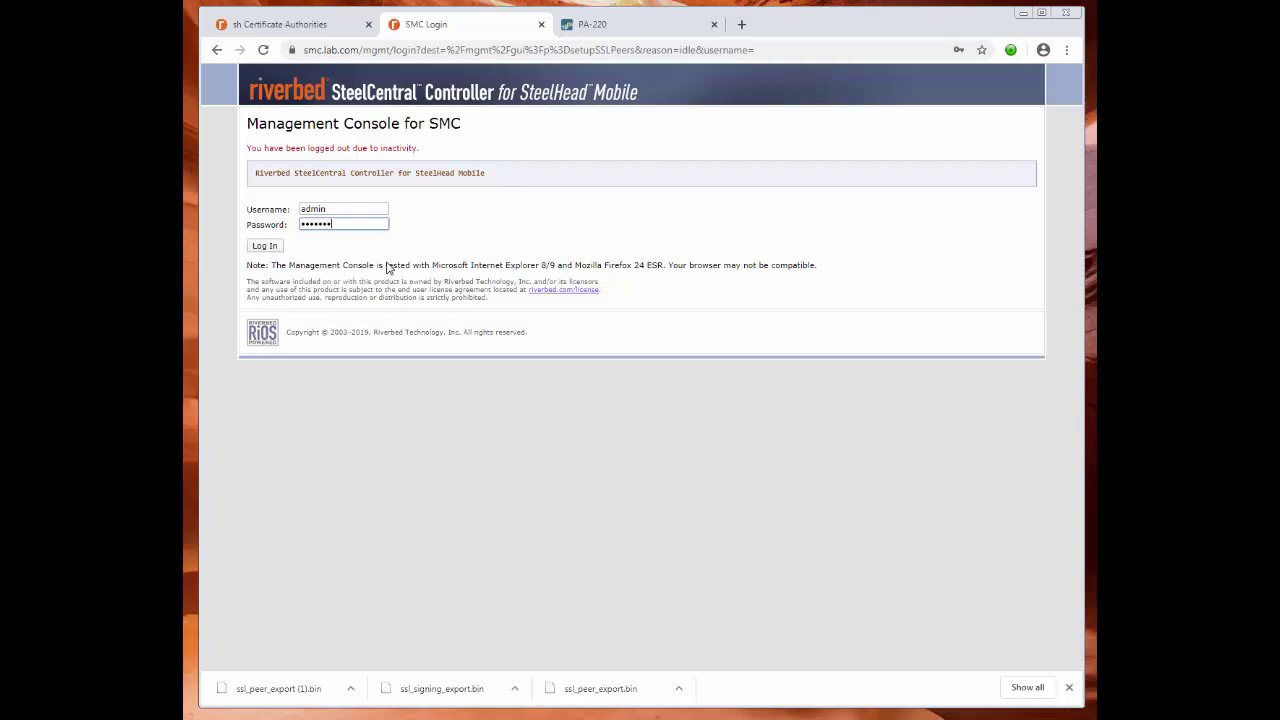
key(Return)
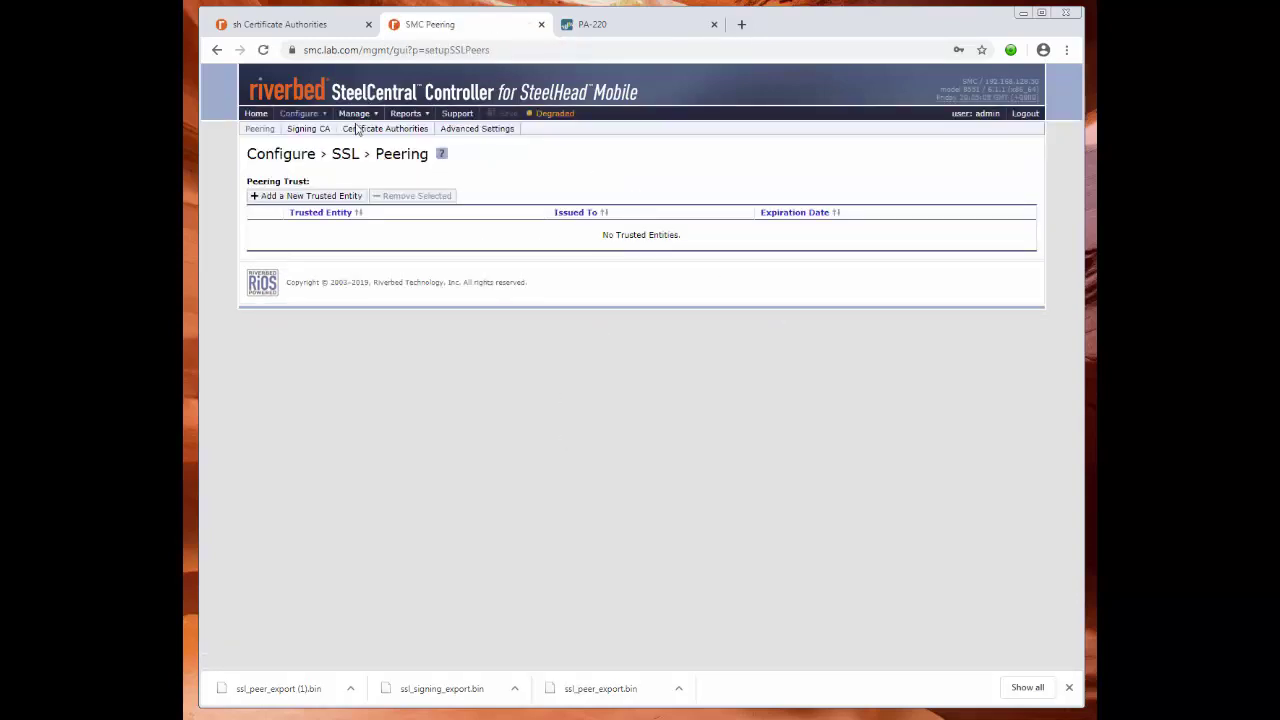
click(274, 132)
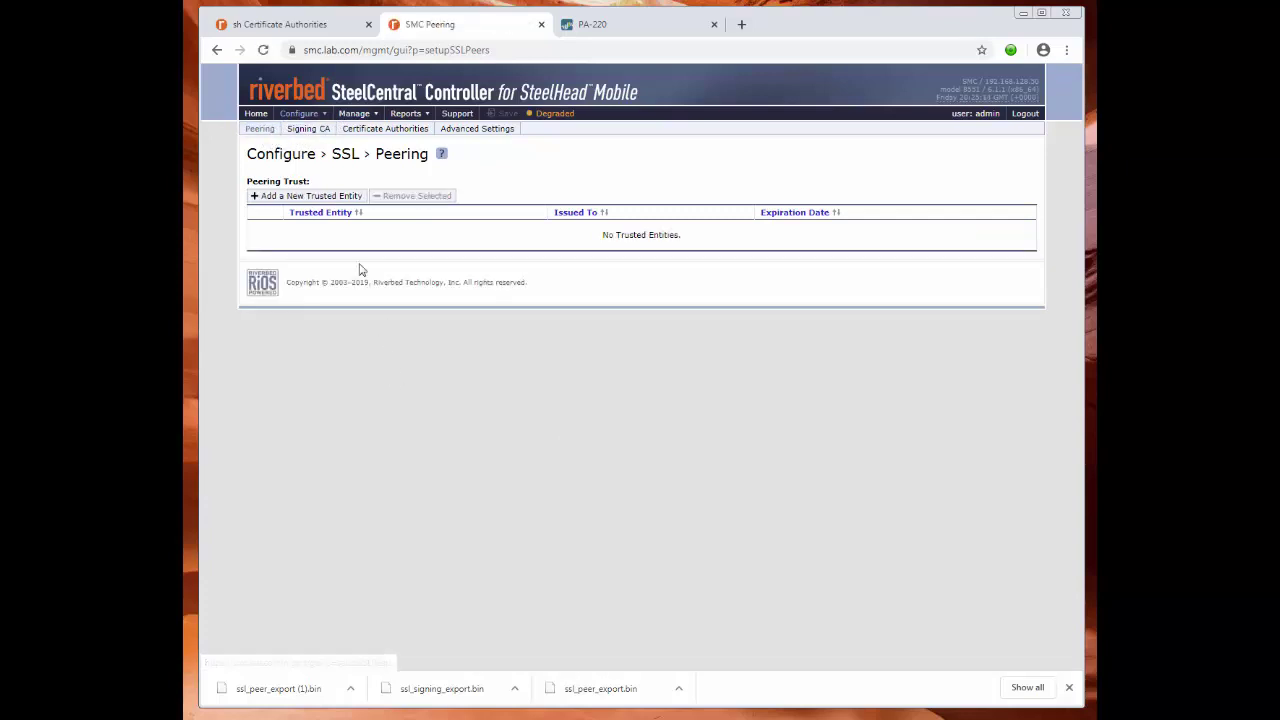
Add ssl_peer_export (1).bin from Downloads as a new trusted peering entity.
click(307, 197)
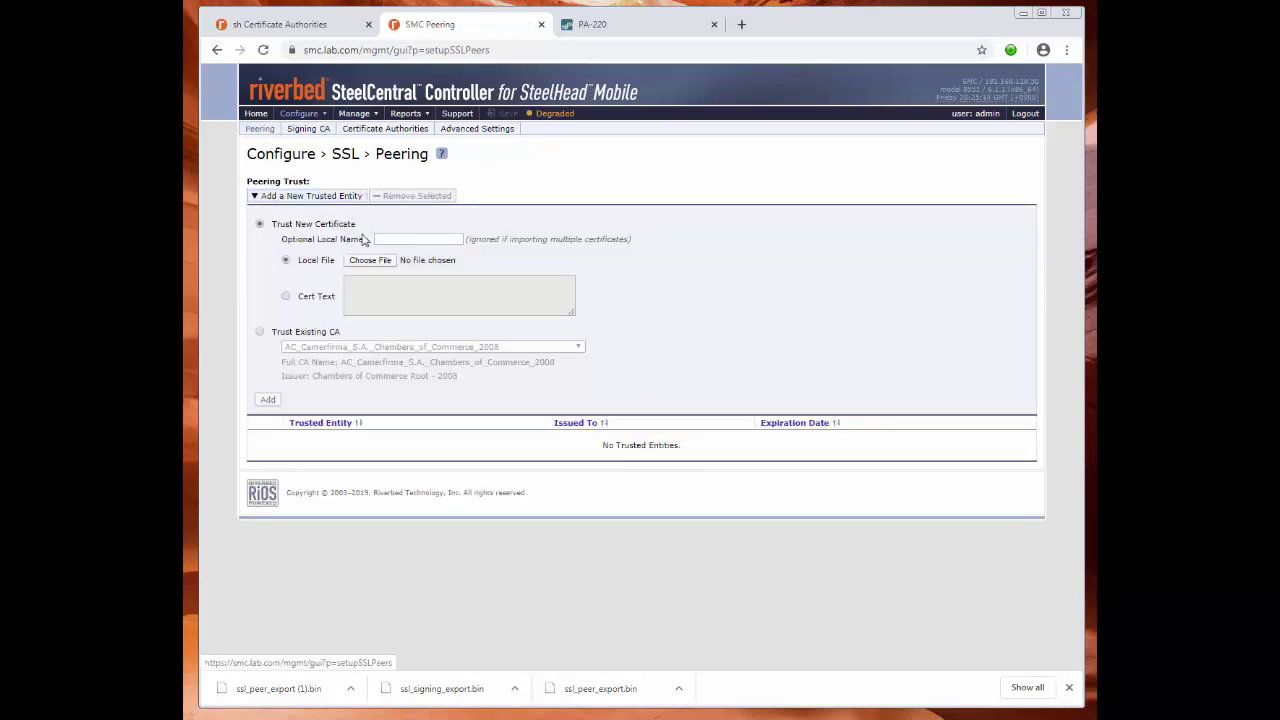
click(370, 260)
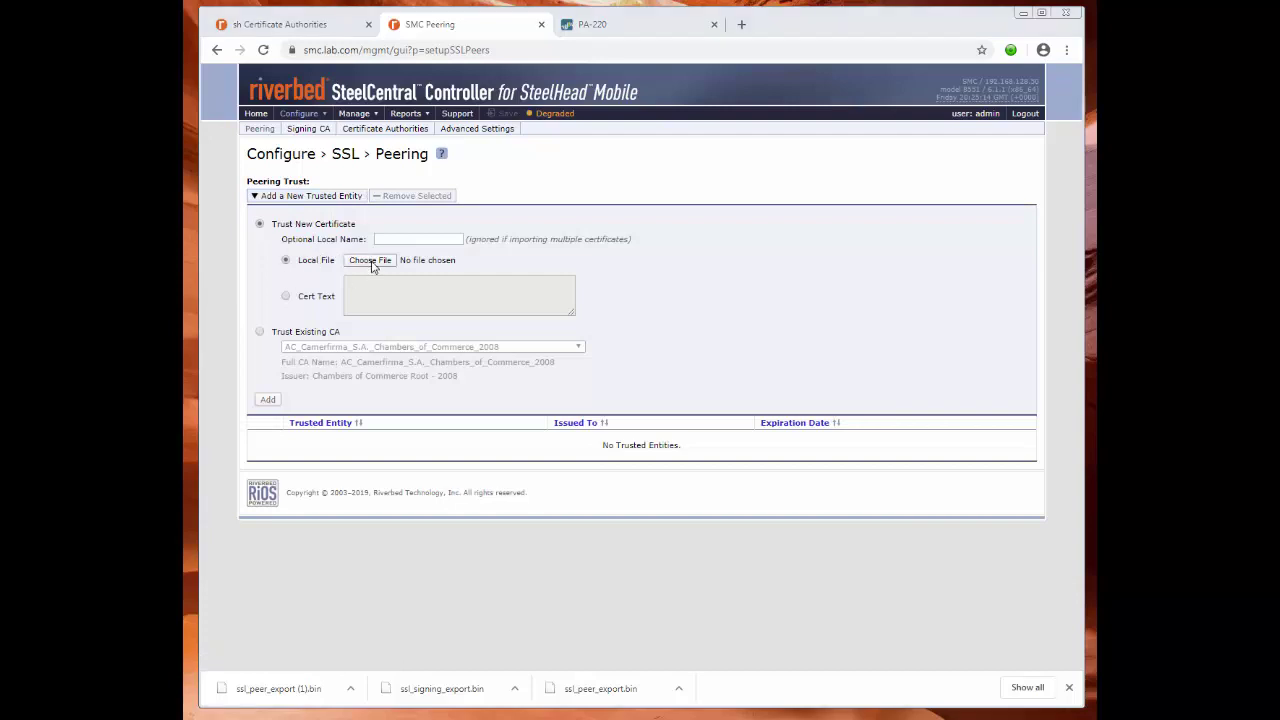
click(262, 120)
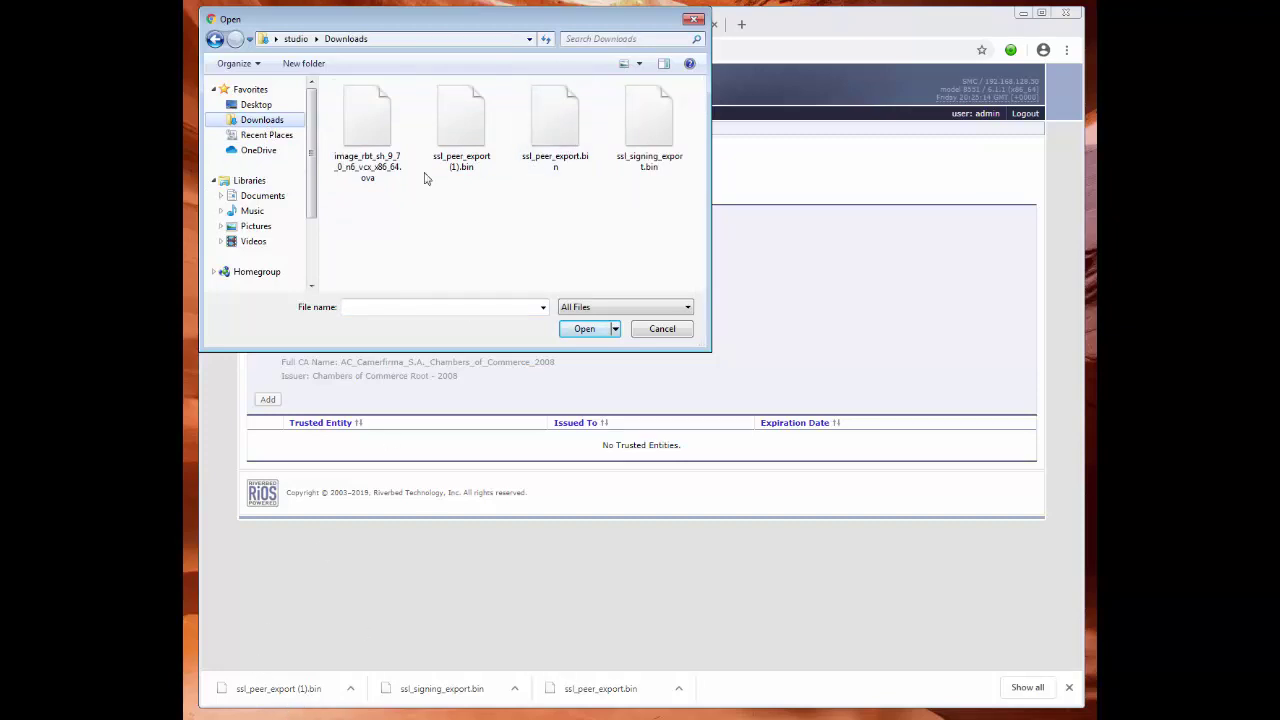
click(464, 115)
double_click(464, 115)
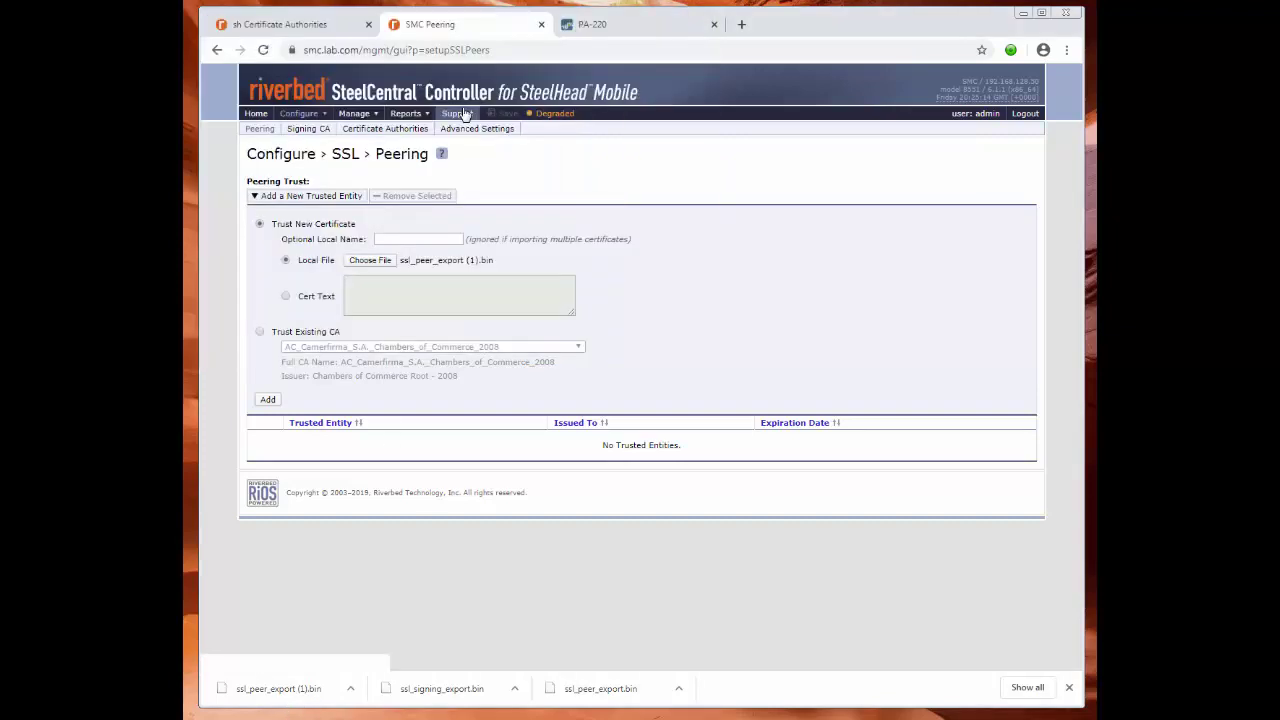
click(268, 400)
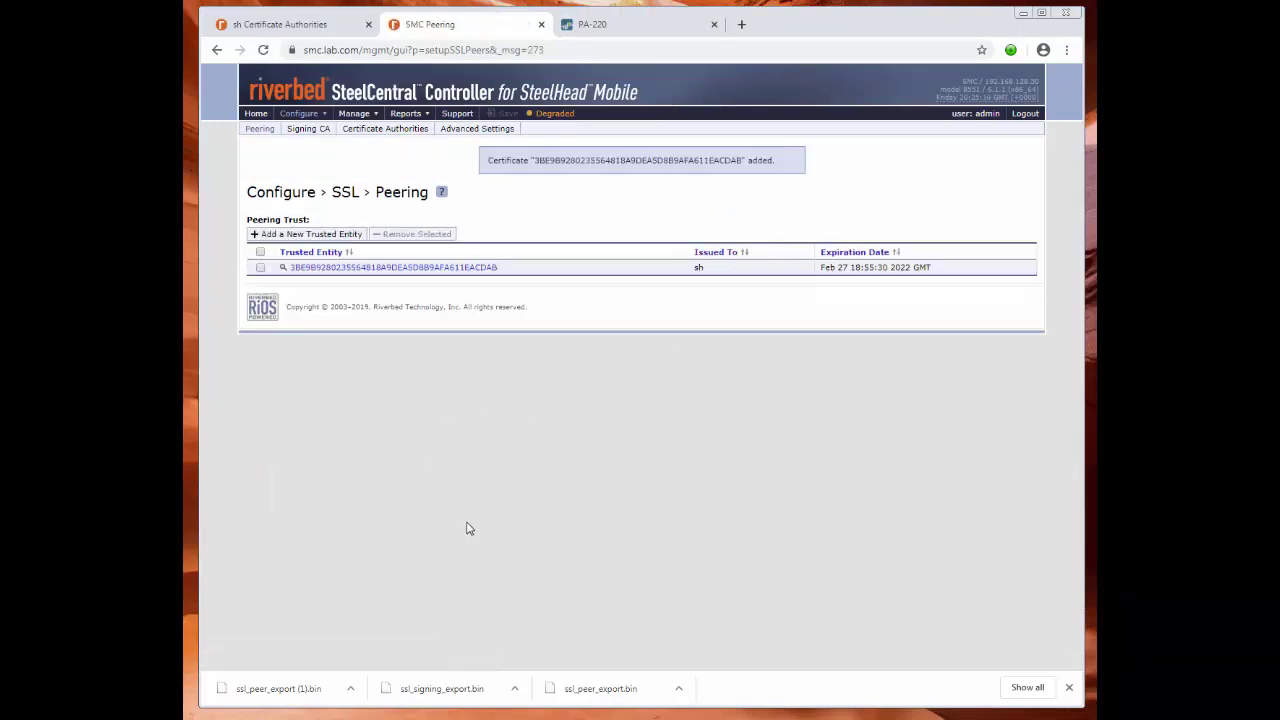
drag(292, 160, 300, 164)
Replace the signing CA with a generated self-signed 2048-bit key and certificate for smc.lab.com.
click(307, 133)
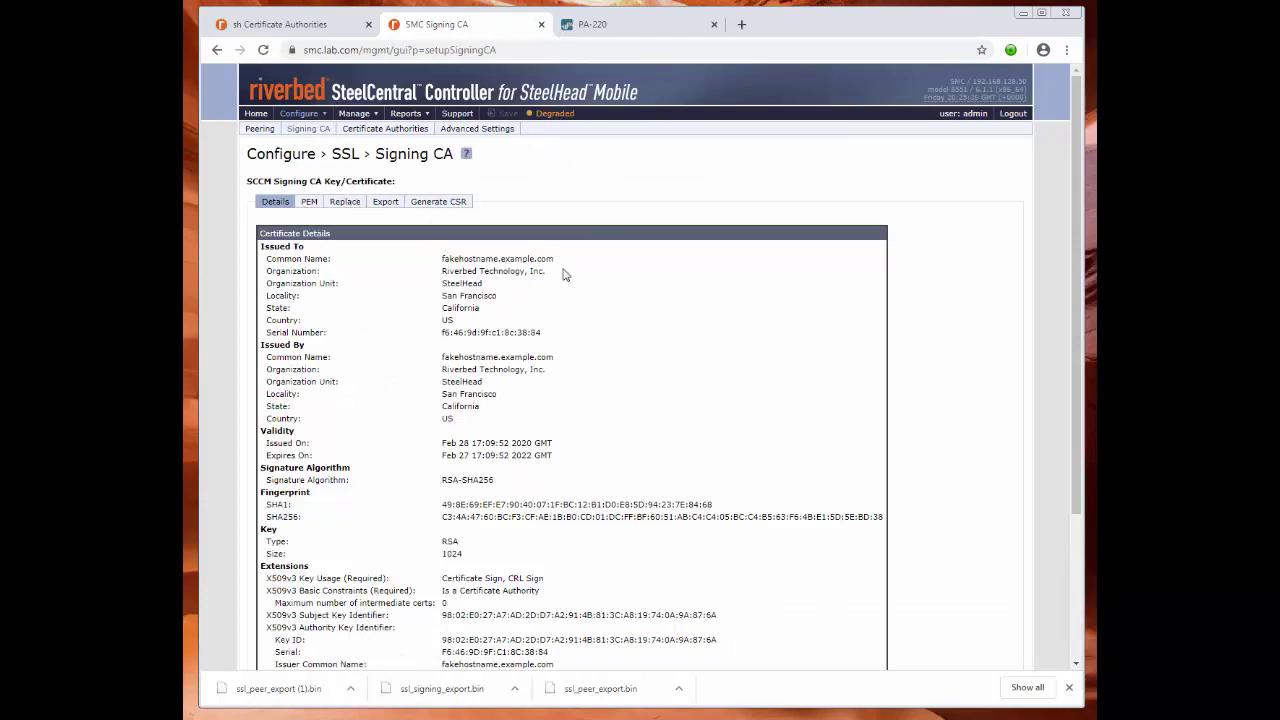
click(345, 201)
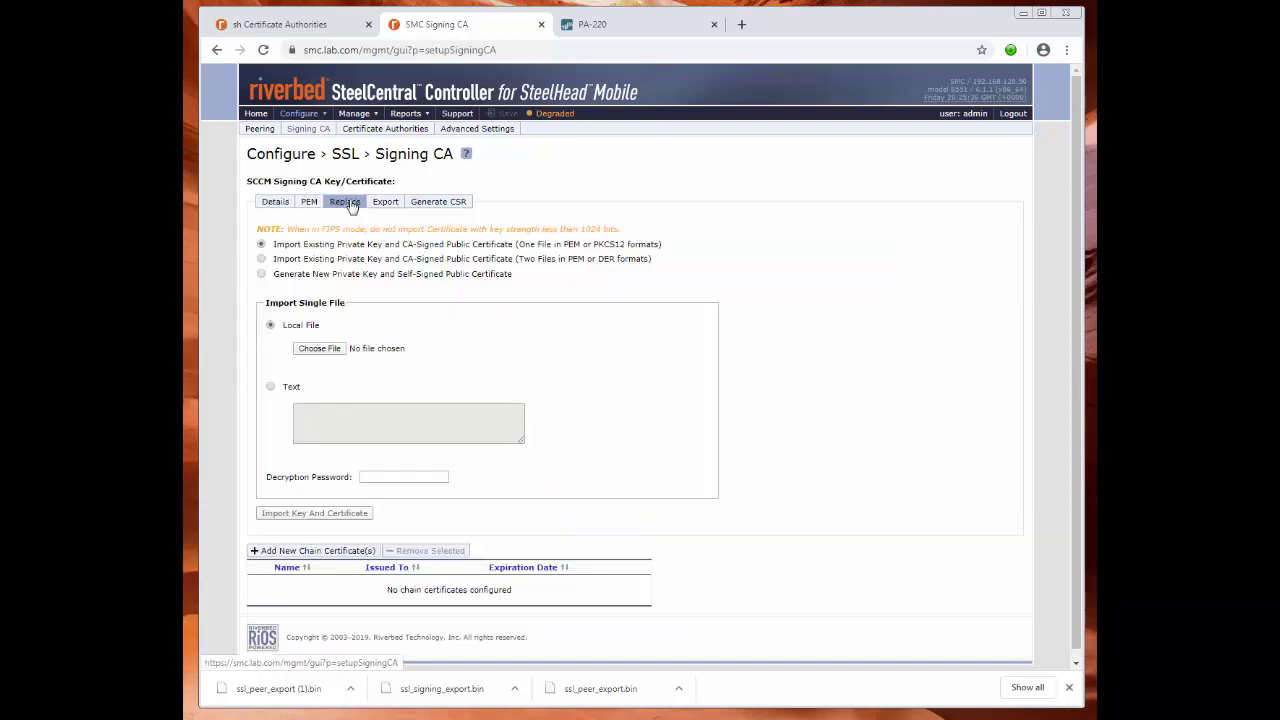
click(261, 274)
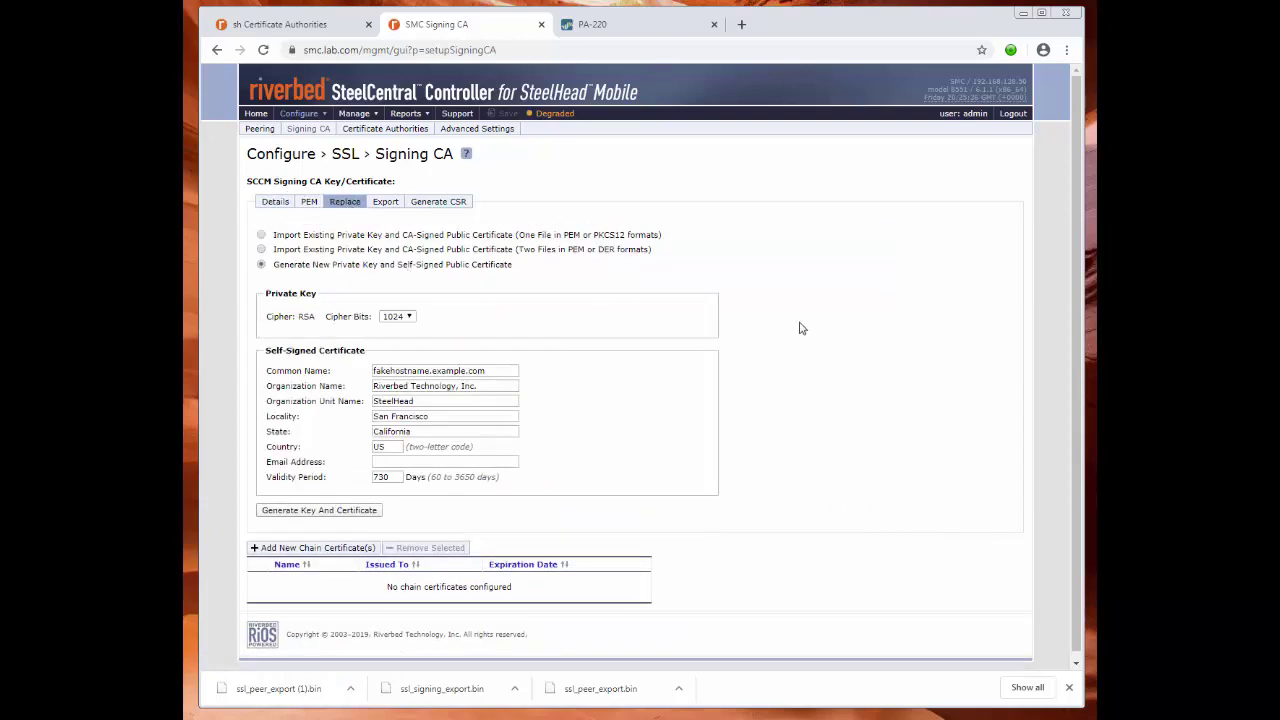
click(397, 316)
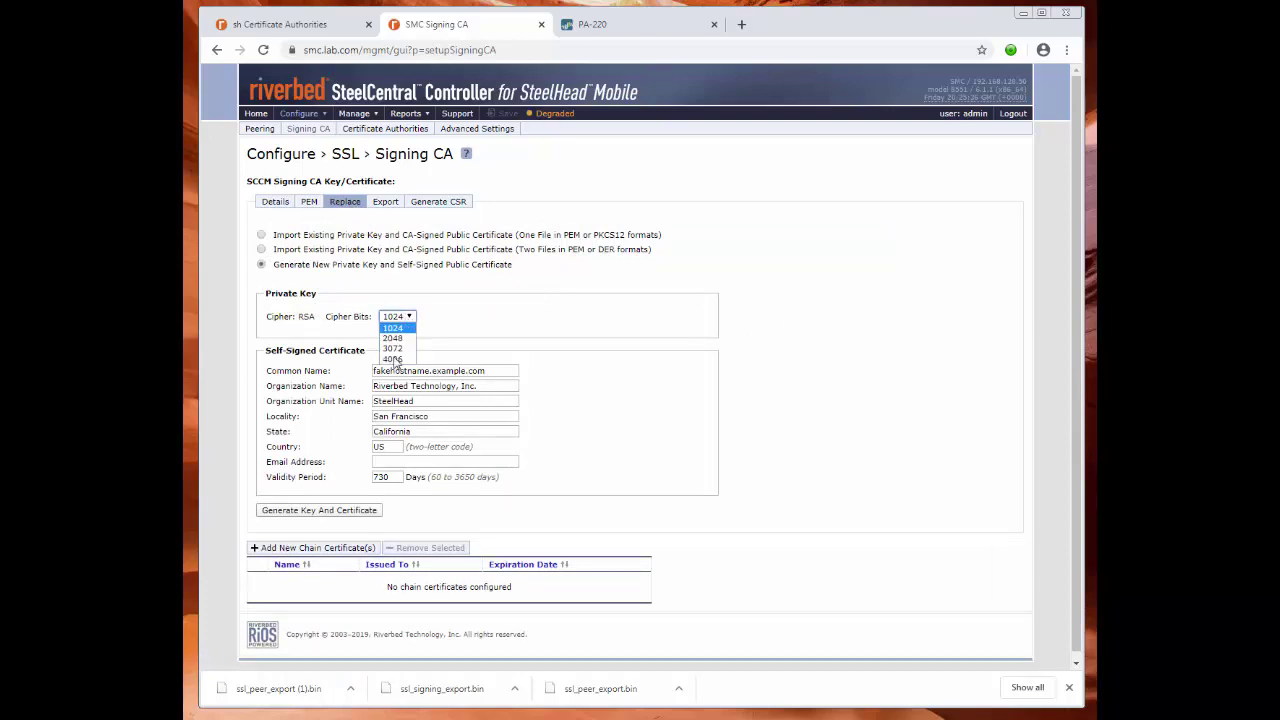
click(397, 340)
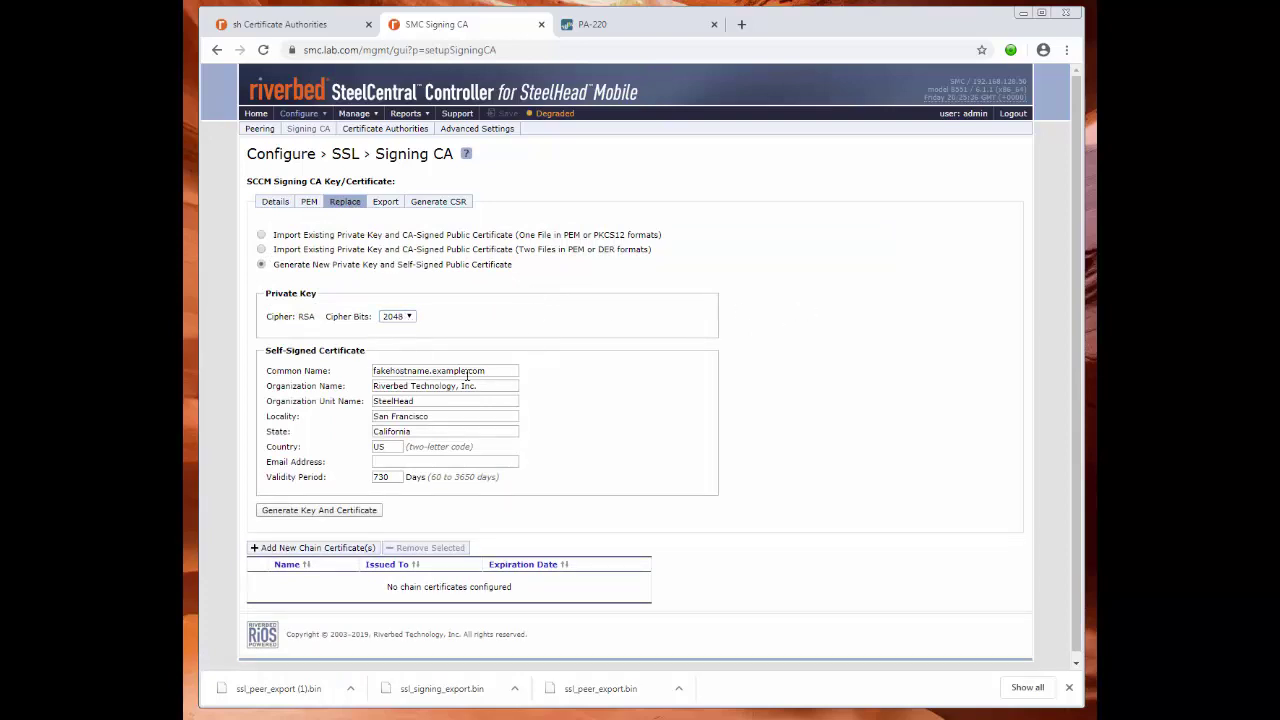
drag(500, 370, 373, 370)
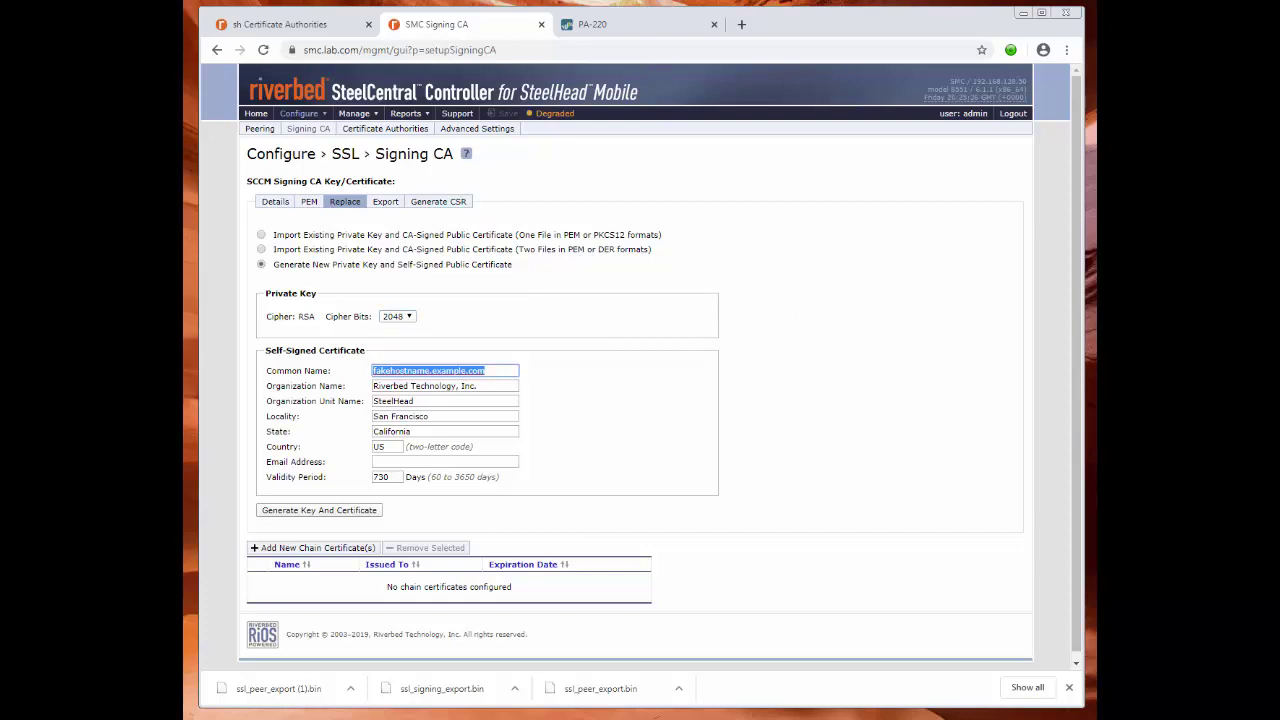
text(smc.lab)
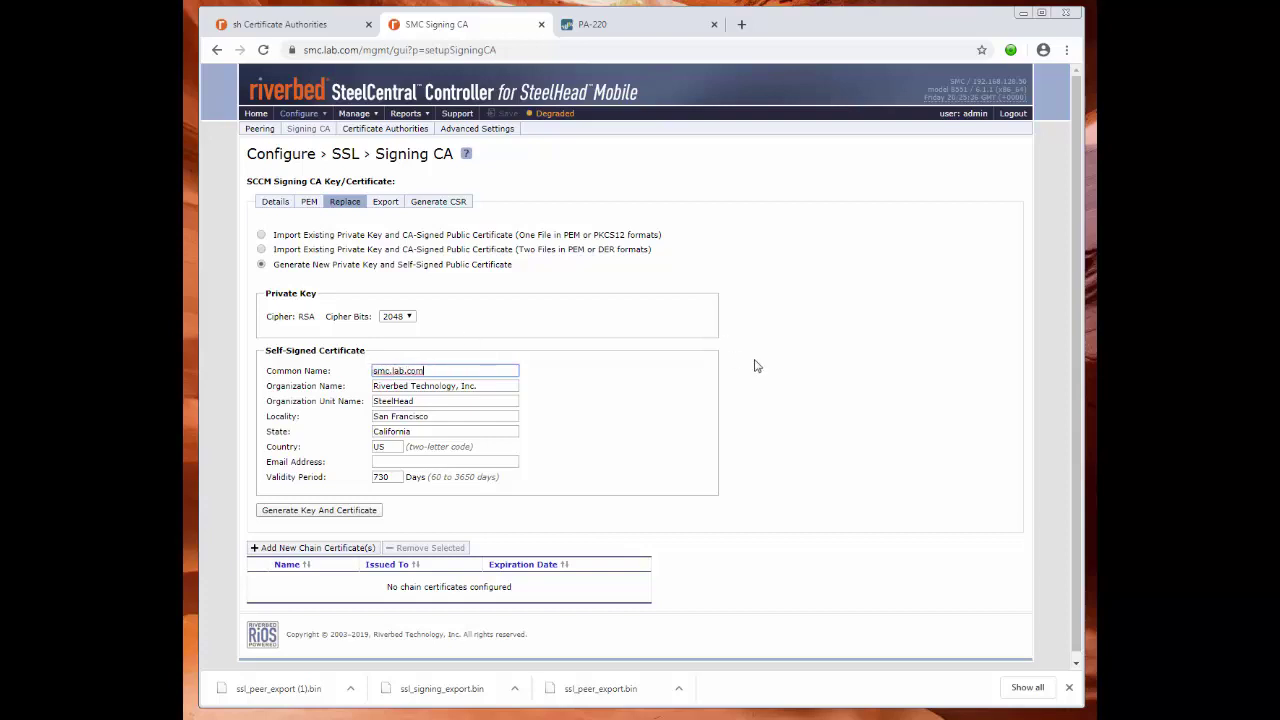
click(915, 352)
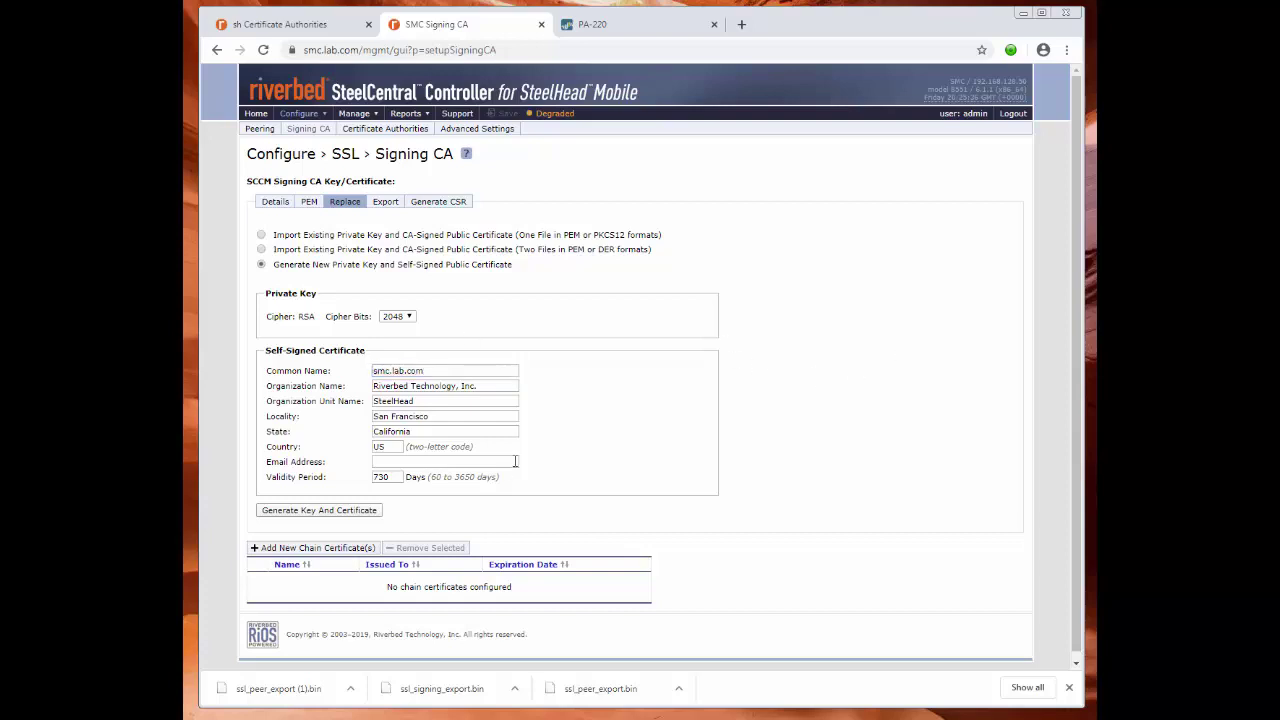
click(350, 512)
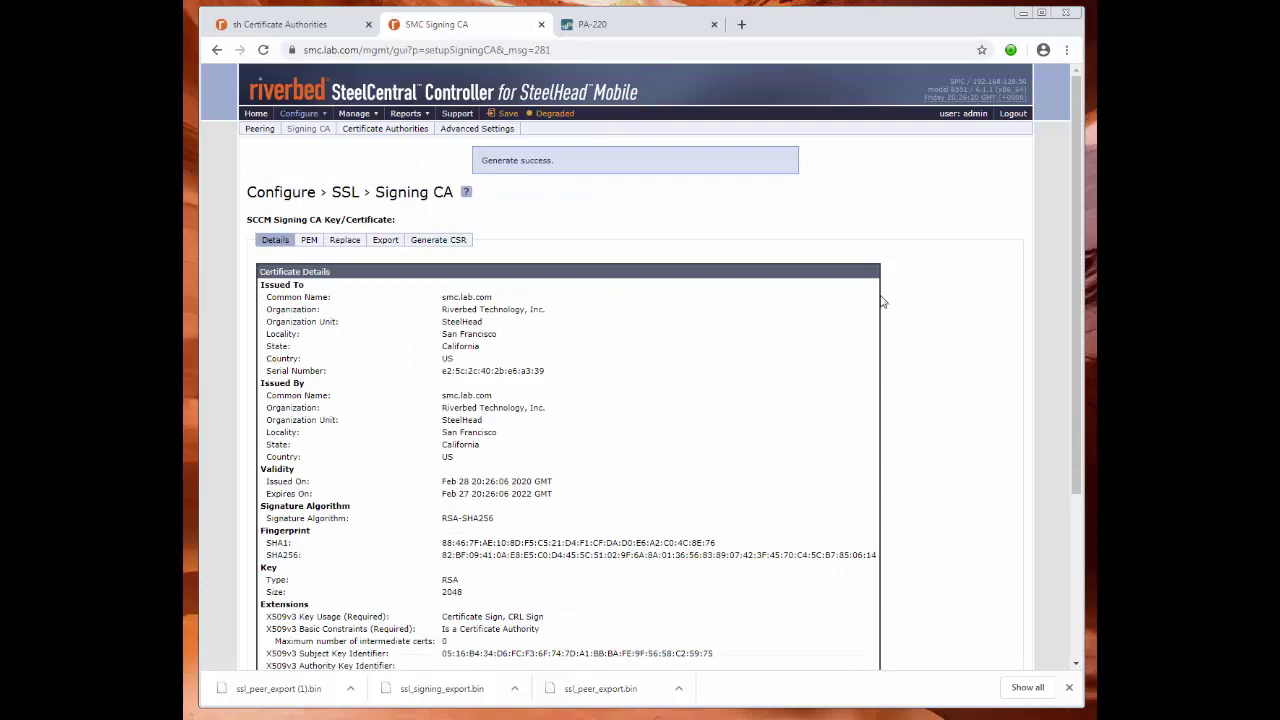
Export the new signing CA certificate from the Export tab.
scroll(890, 299, down, 1)
scroll(890, 297, down, 1)
scroll(850, 290, up, 2)
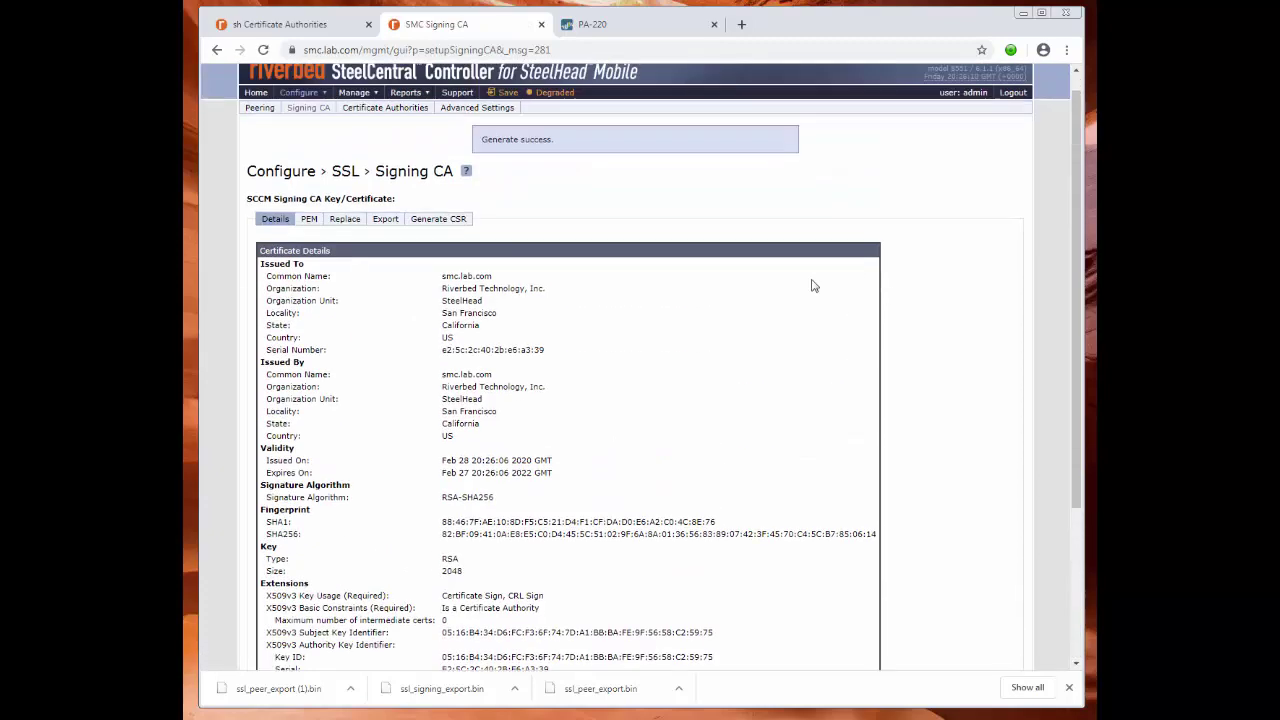
click(388, 226)
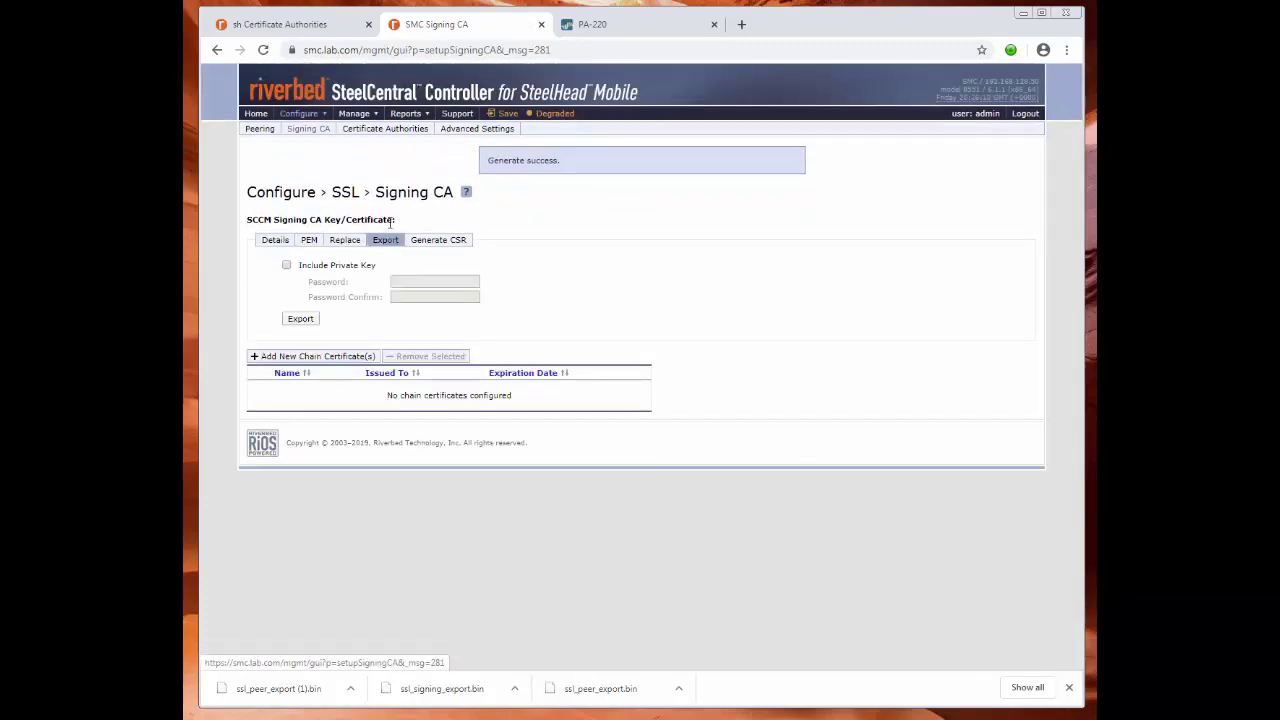
click(304, 324)
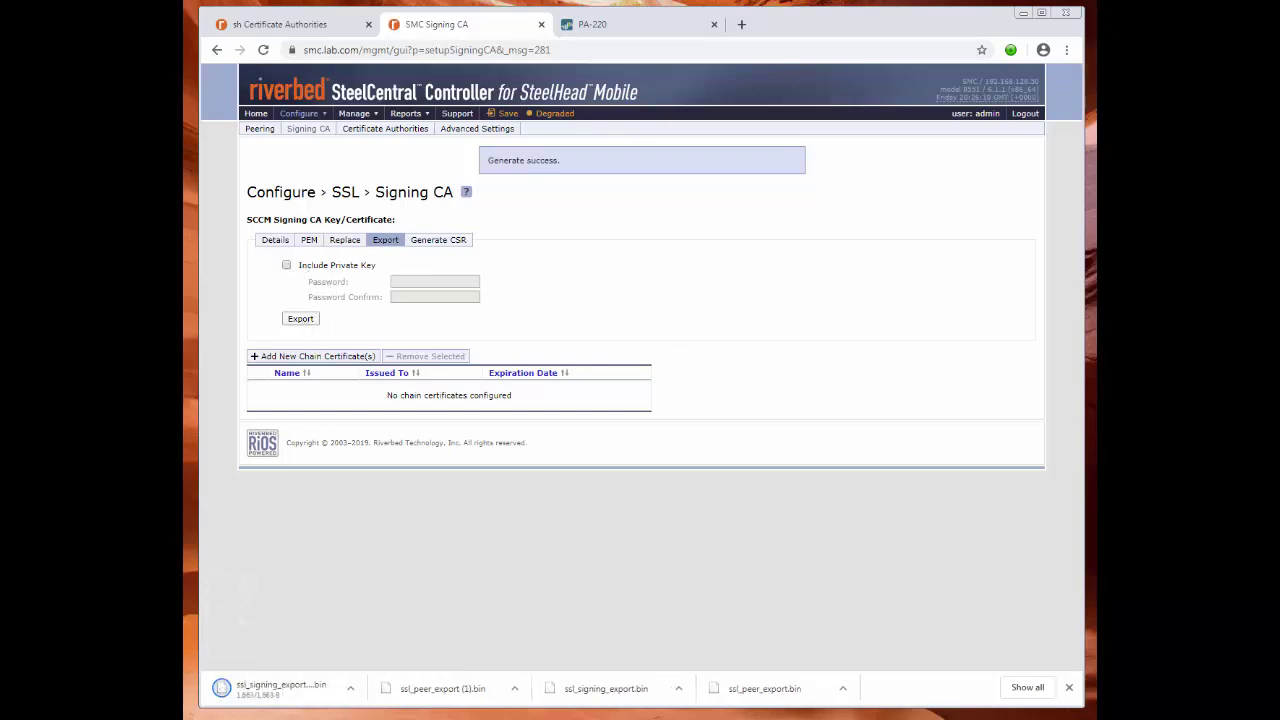
Show the ssl_signing_export download in its folder, save the controller configuration, and return to SteelHead.
click(352, 690)
click(412, 640)
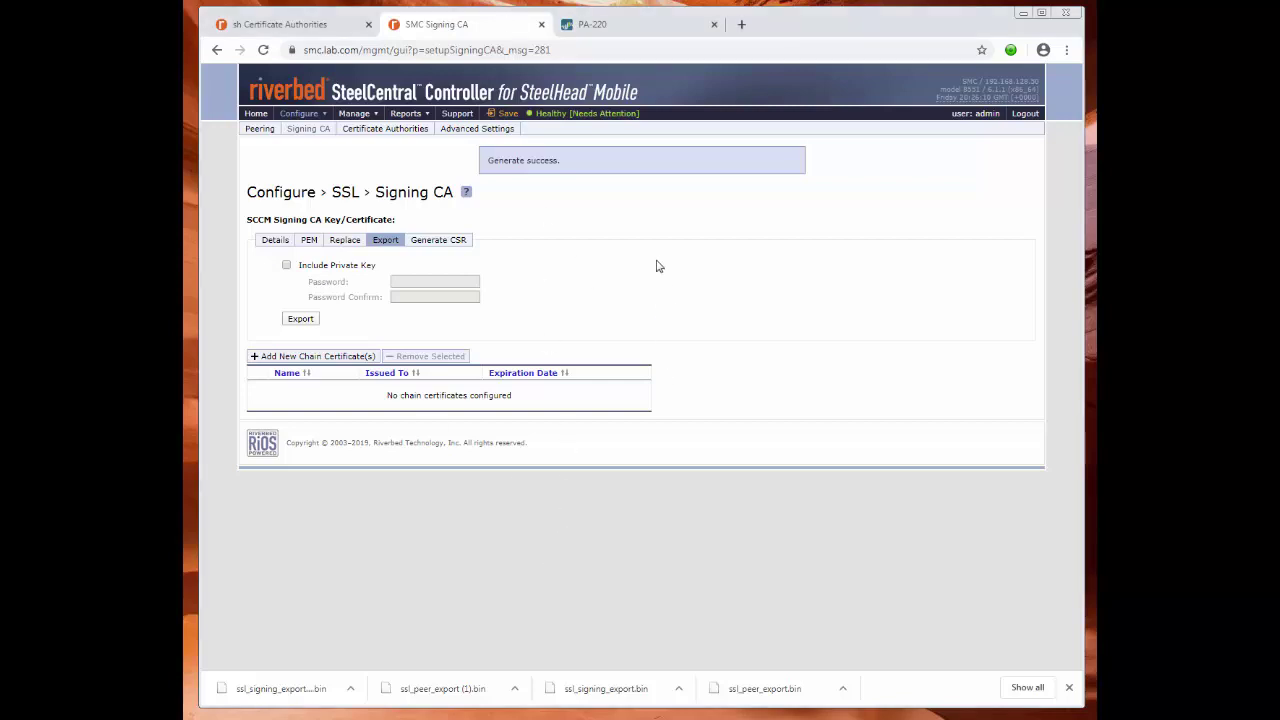
click(505, 113)
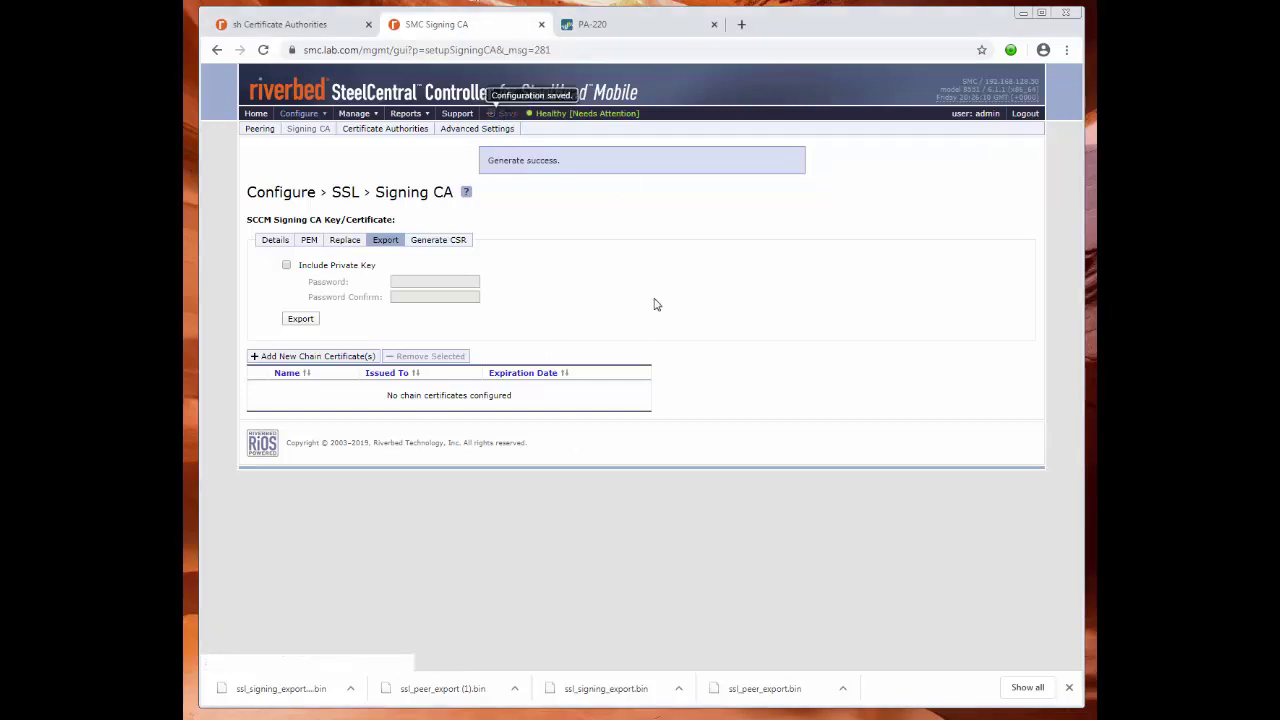
click(309, 30)
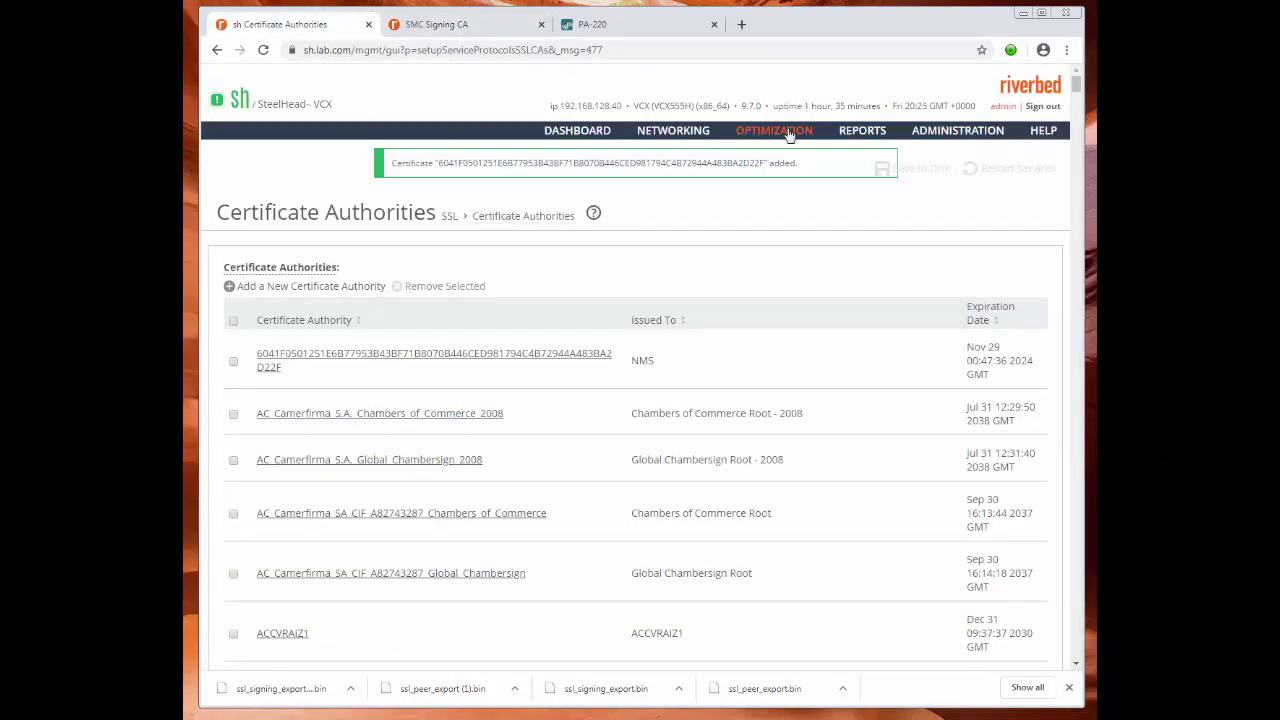
On SteelHead's Secure Peering (SSL) page, add ssl_signing_export (1).bin as a new Mobile Trust entity.
mouse_move(786, 138)
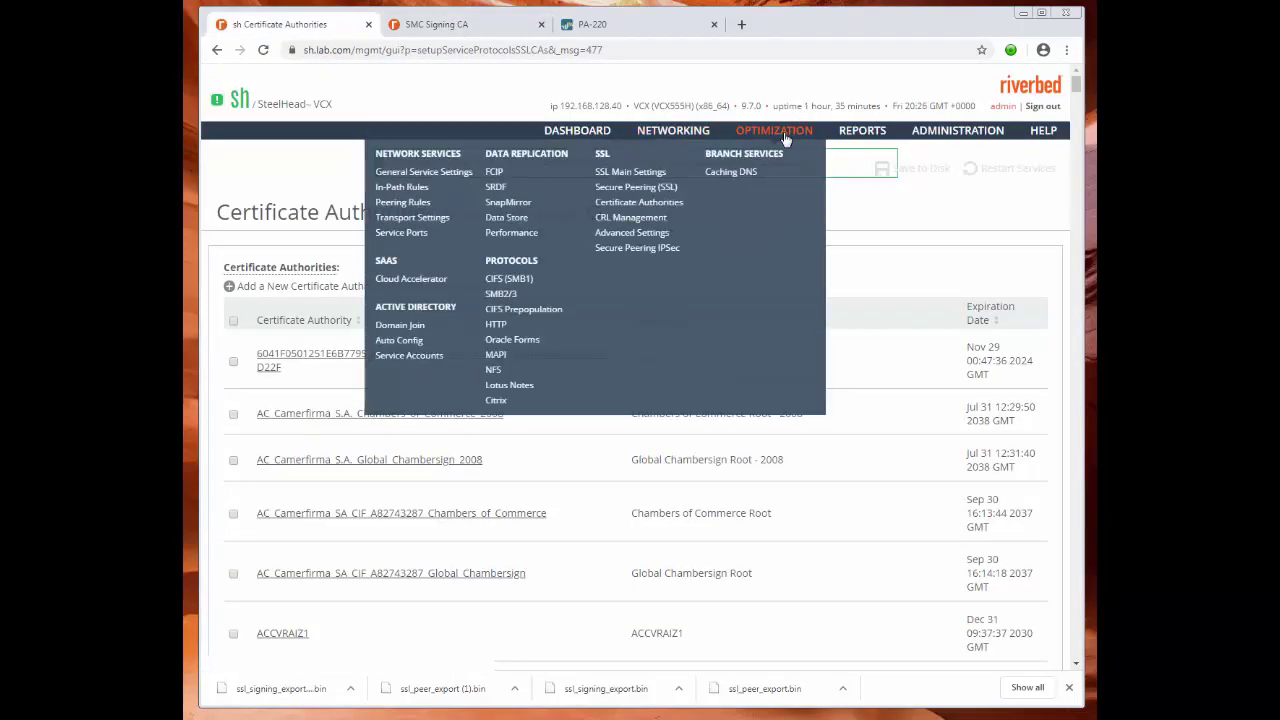
click(638, 189)
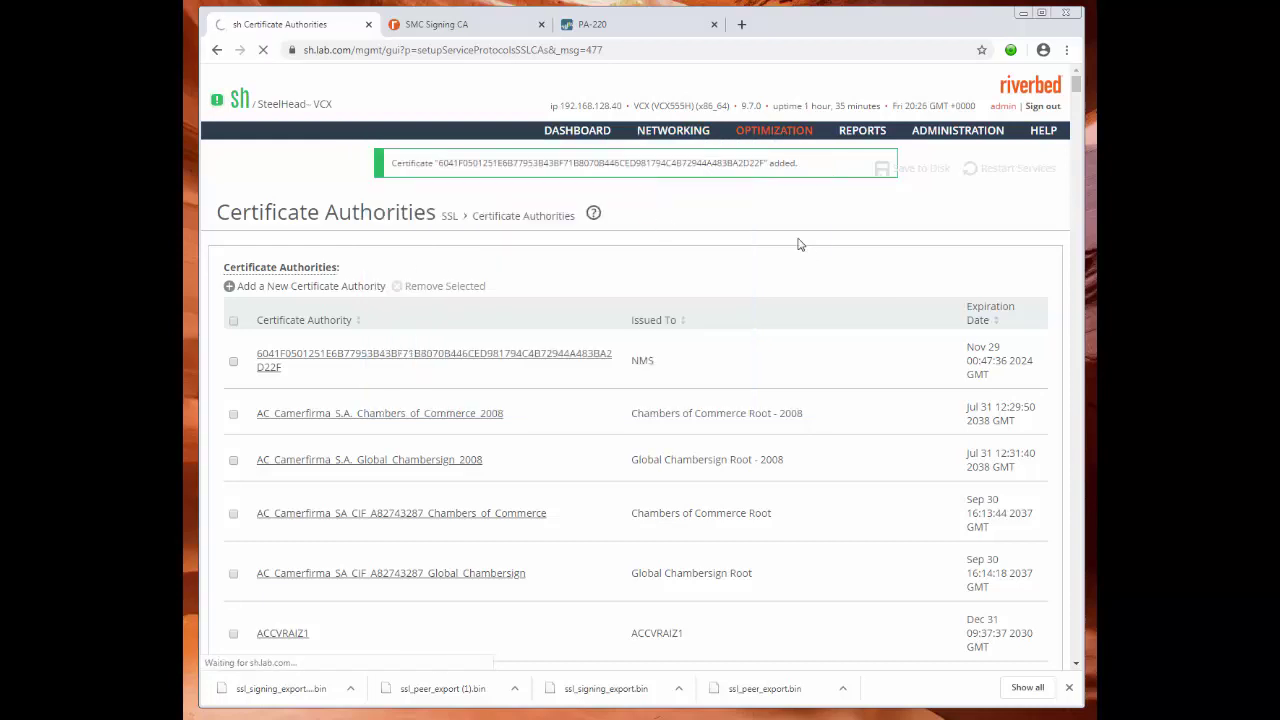
scroll(875, 354, down, 8)
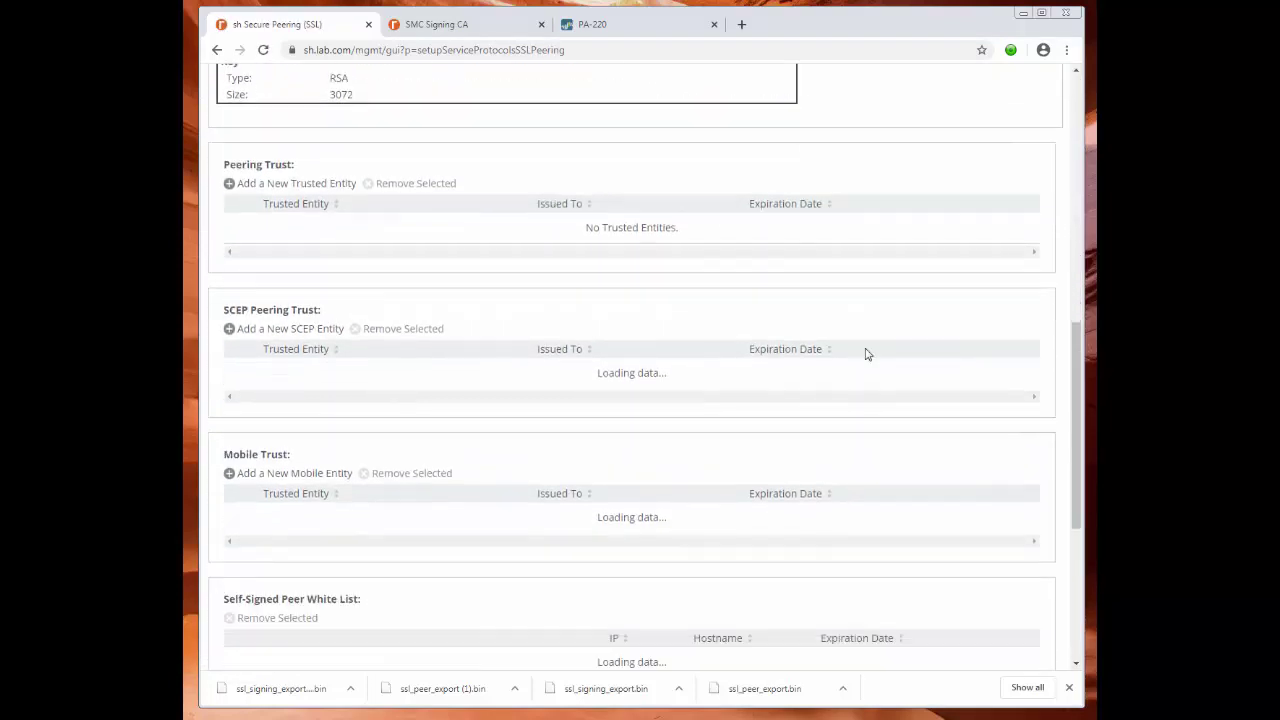
scroll(867, 354, down, 1)
click(297, 404)
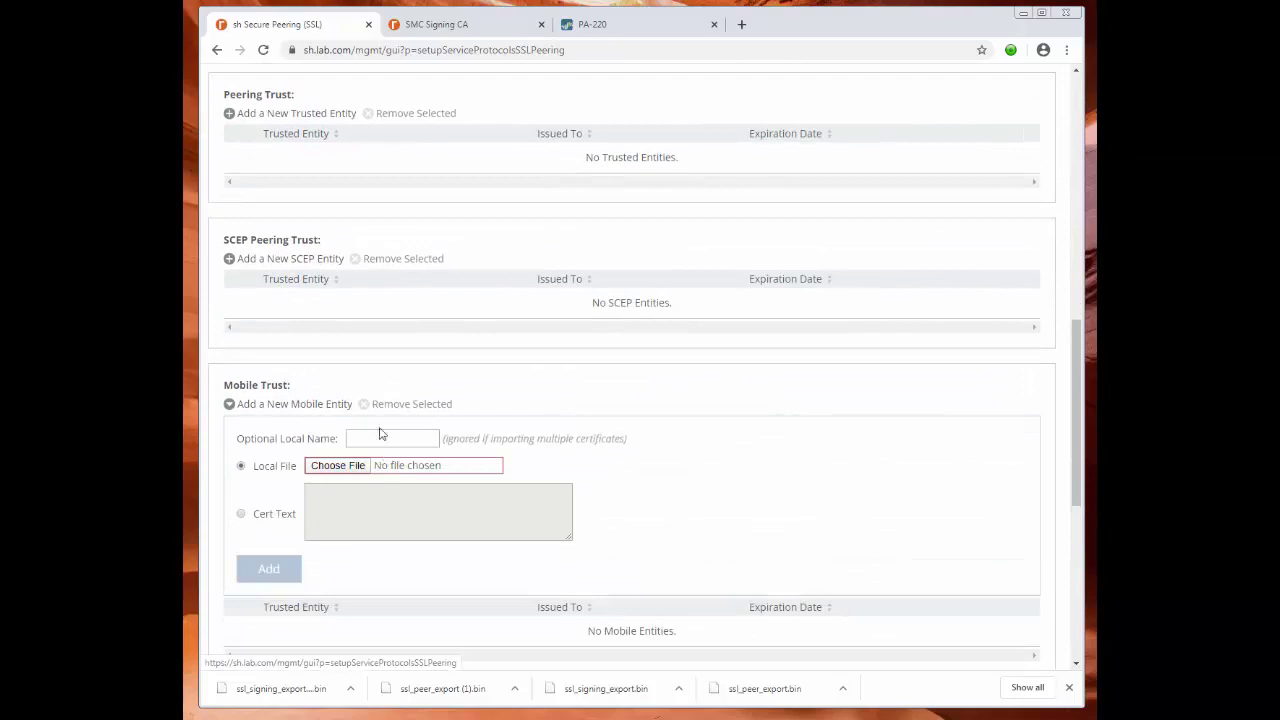
click(341, 474)
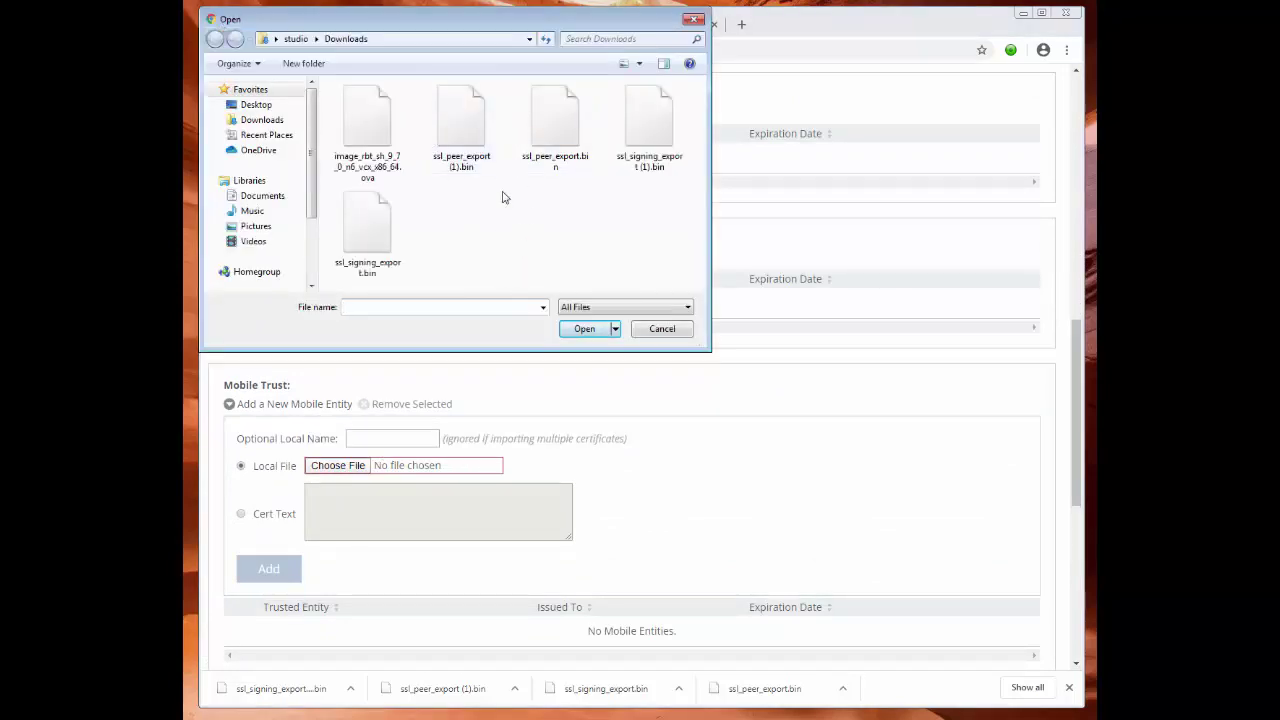
click(642, 118)
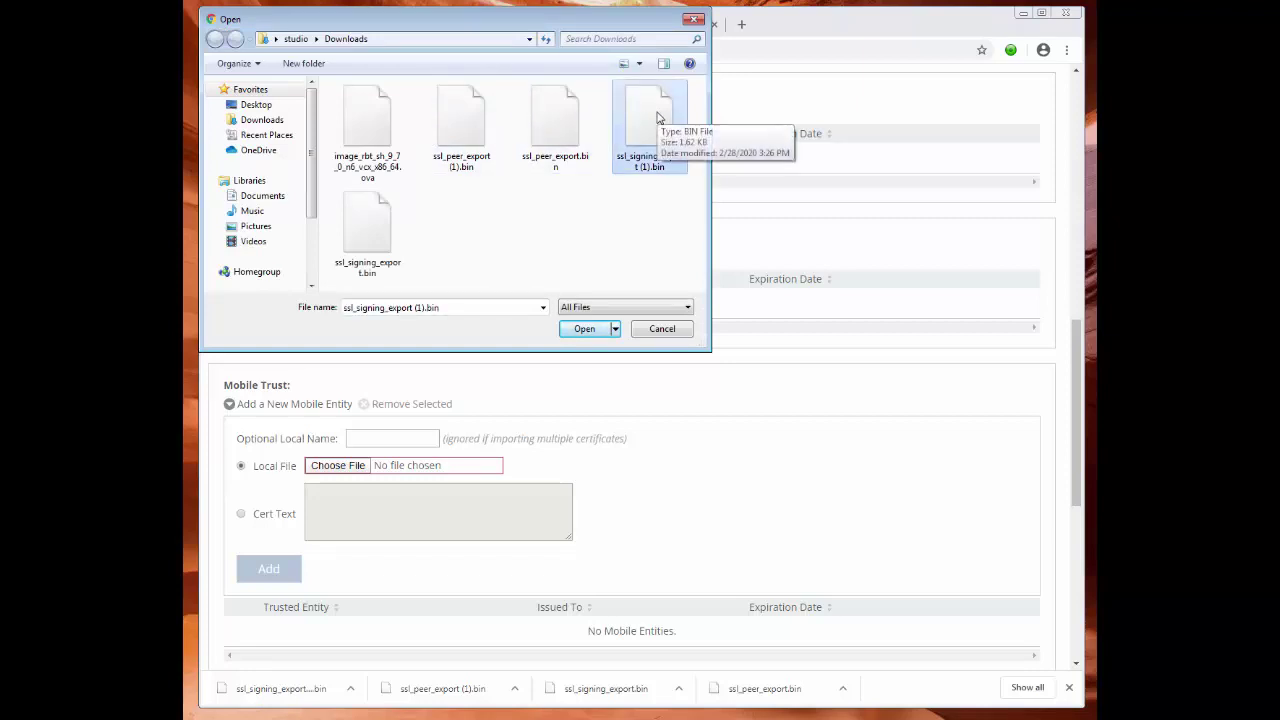
double_click(657, 118)
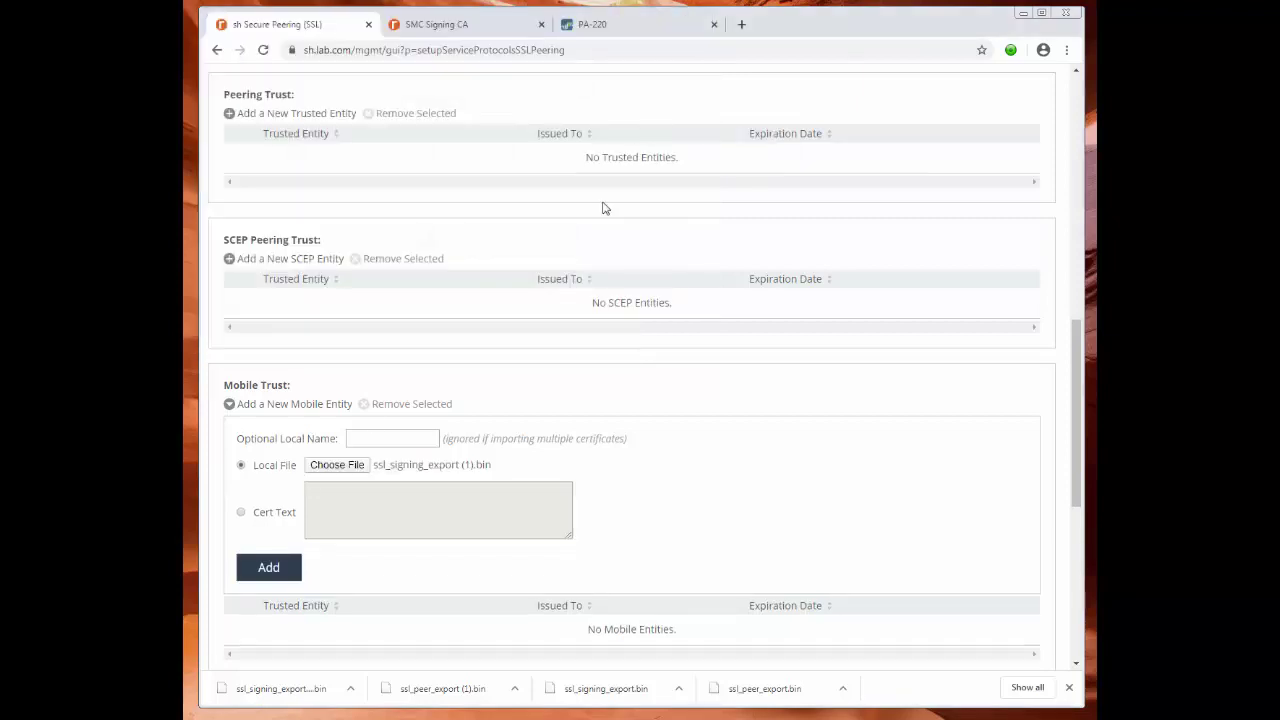
click(271, 571)
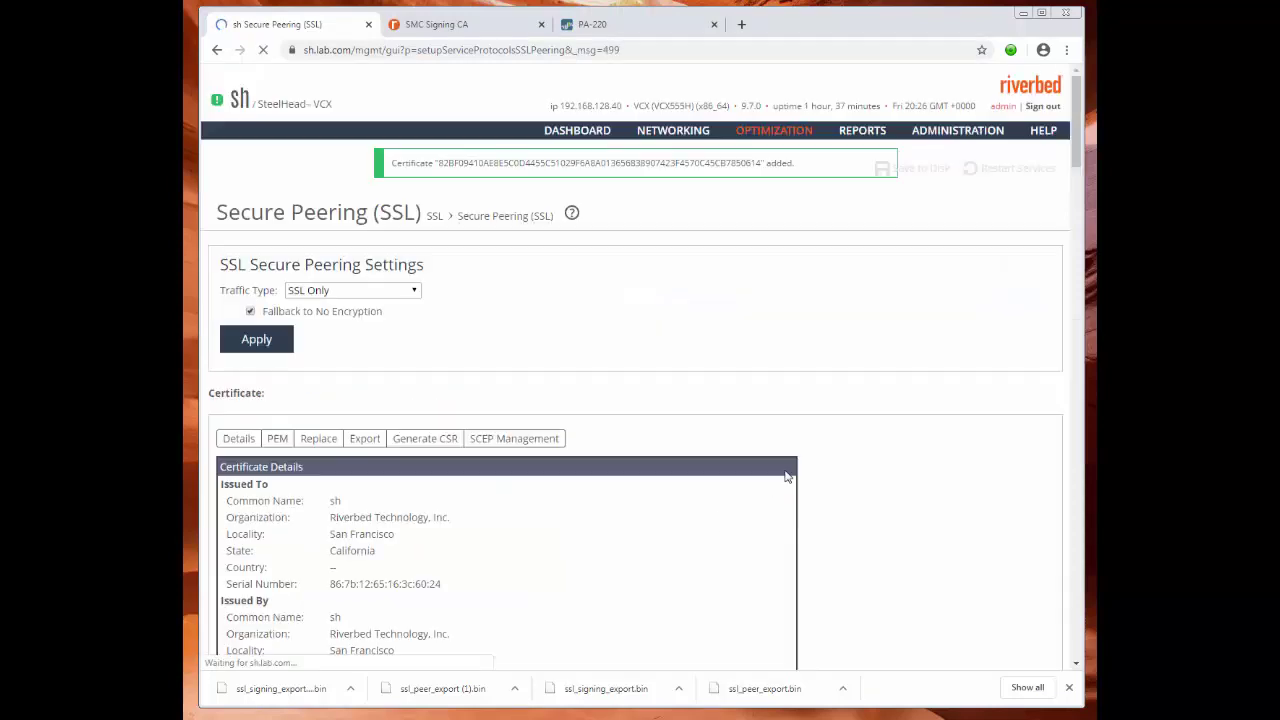
scroll(814, 392, down, 8)
scroll(836, 404, down, 3)
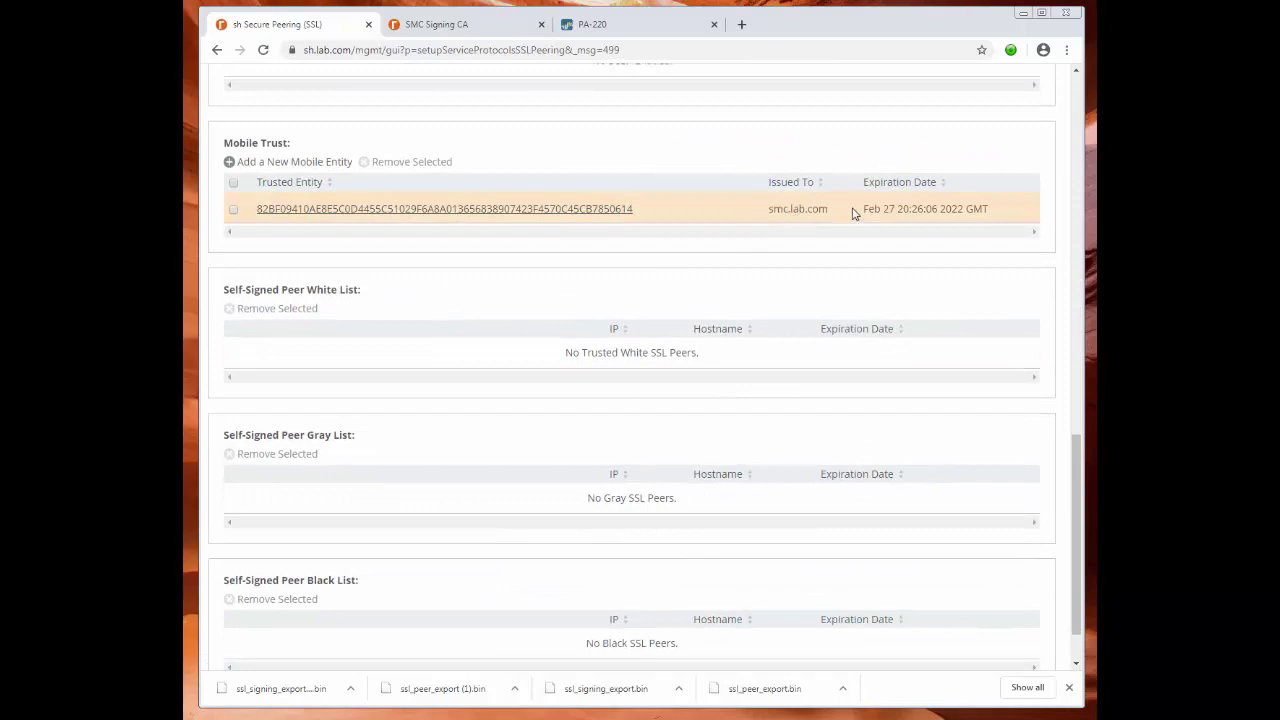
scroll(740, 325, up, 10)
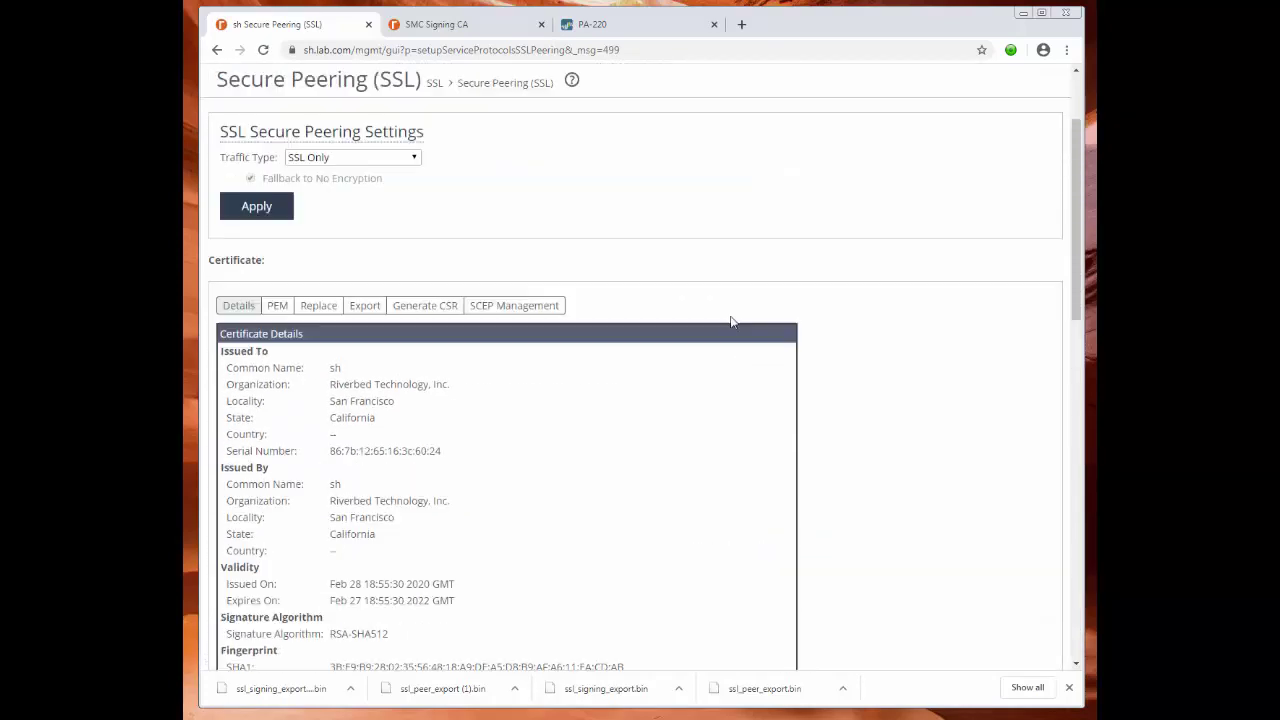
scroll(731, 322, up, 2)
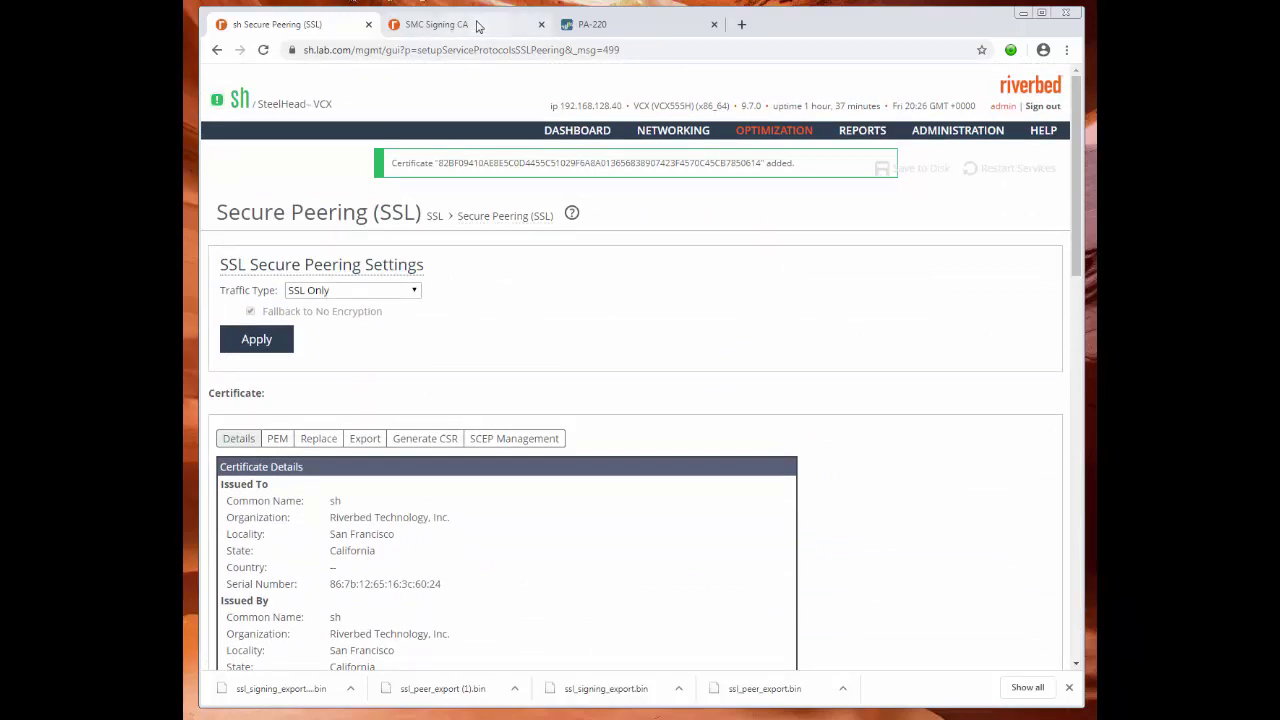
Return to the controller's Signing CA page and reload its details.
click(477, 27)
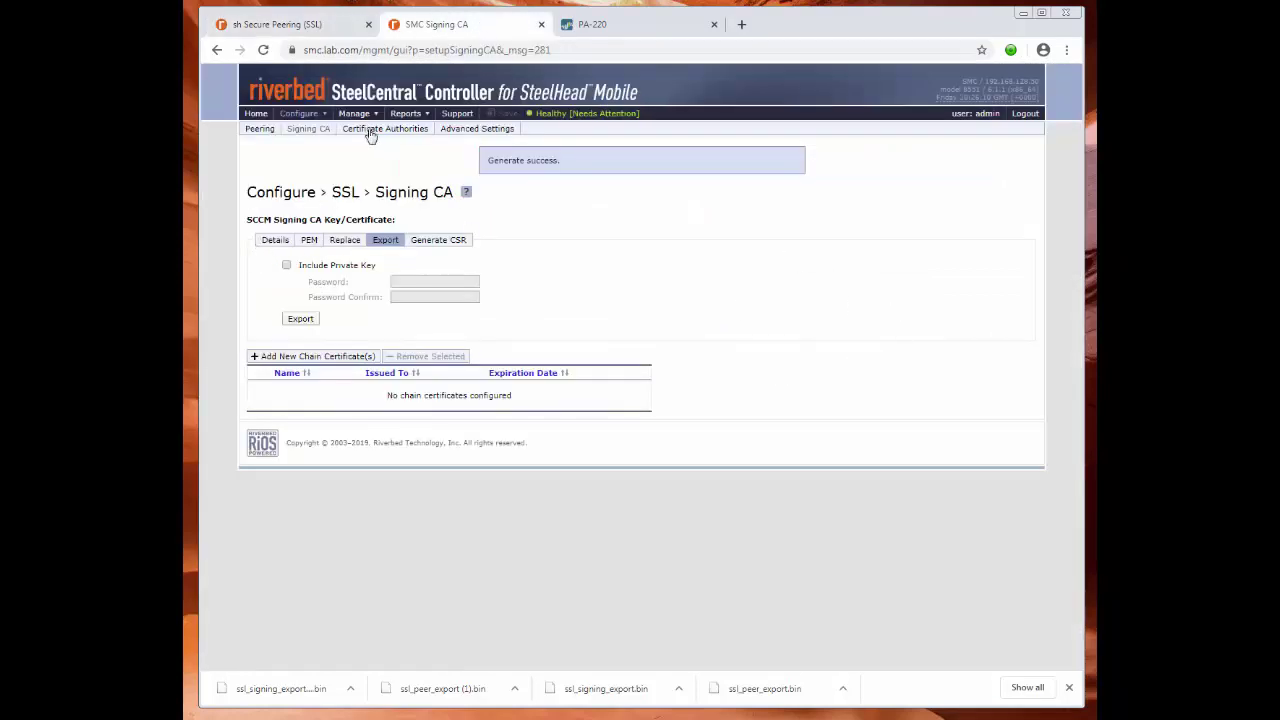
click(302, 132)
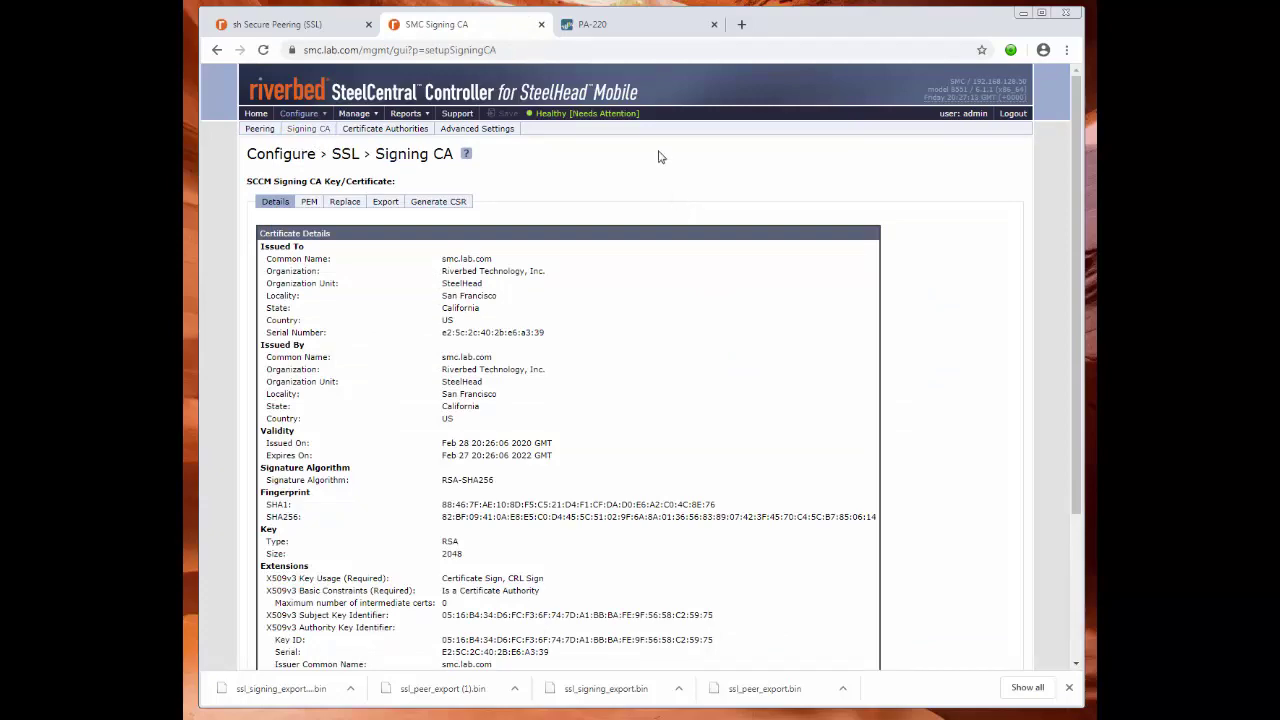
scroll(594, 192, down, 5)
scroll(594, 194, up, 5)
Browse the built-in trusted root CAs on the controller's SSL Certificate Authorities page.
click(398, 134)
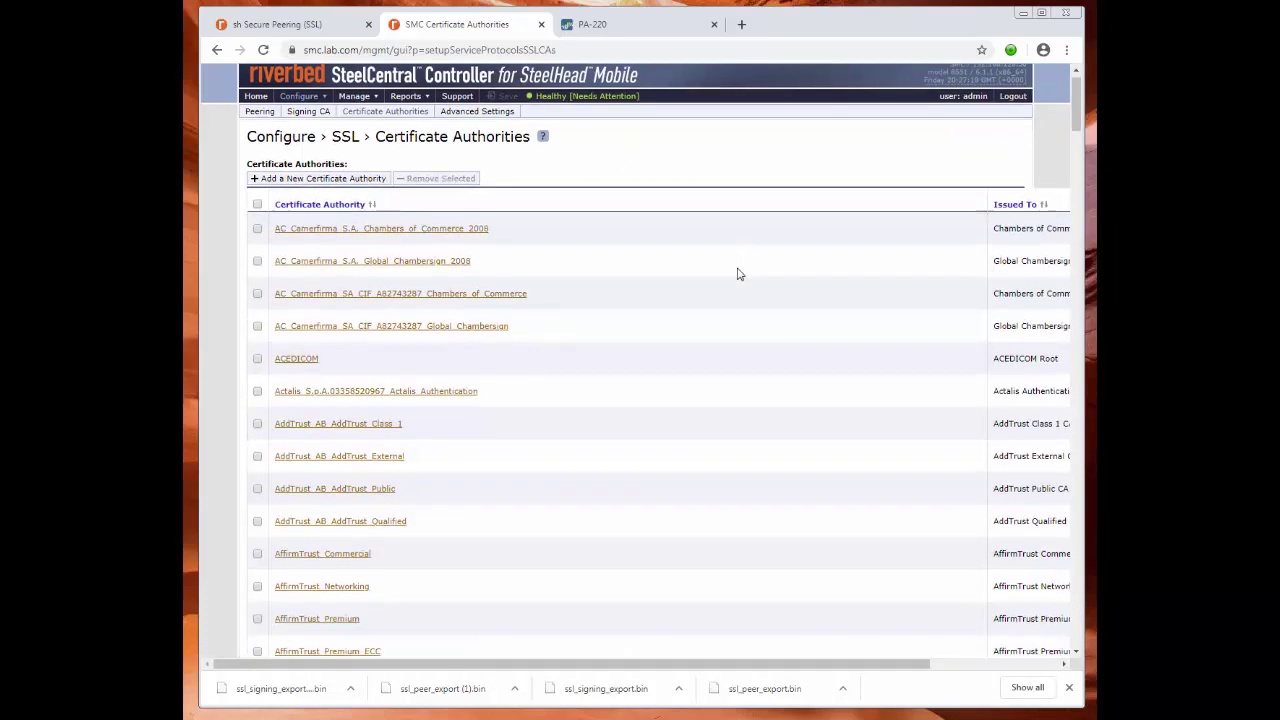
scroll(740, 278, down, 15)
scroll(742, 279, down, 10)
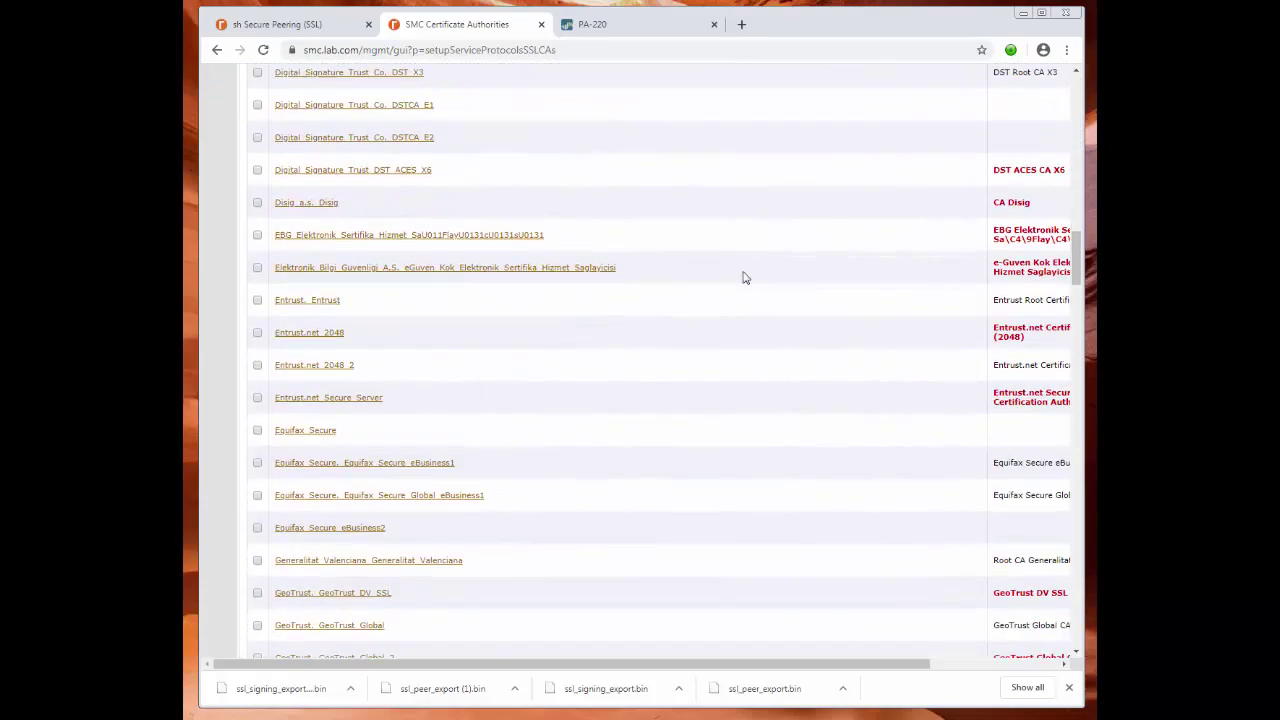
scroll(744, 281, down, 3)
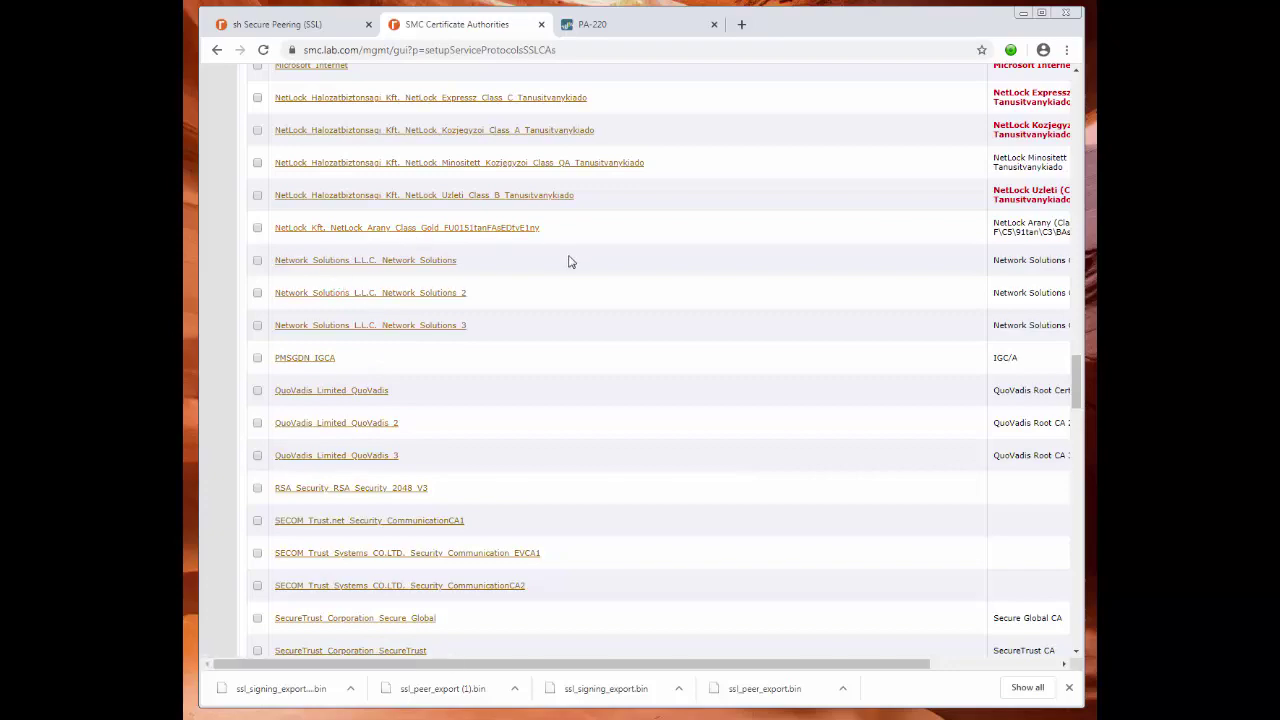
scroll(640, 262, up, 6)
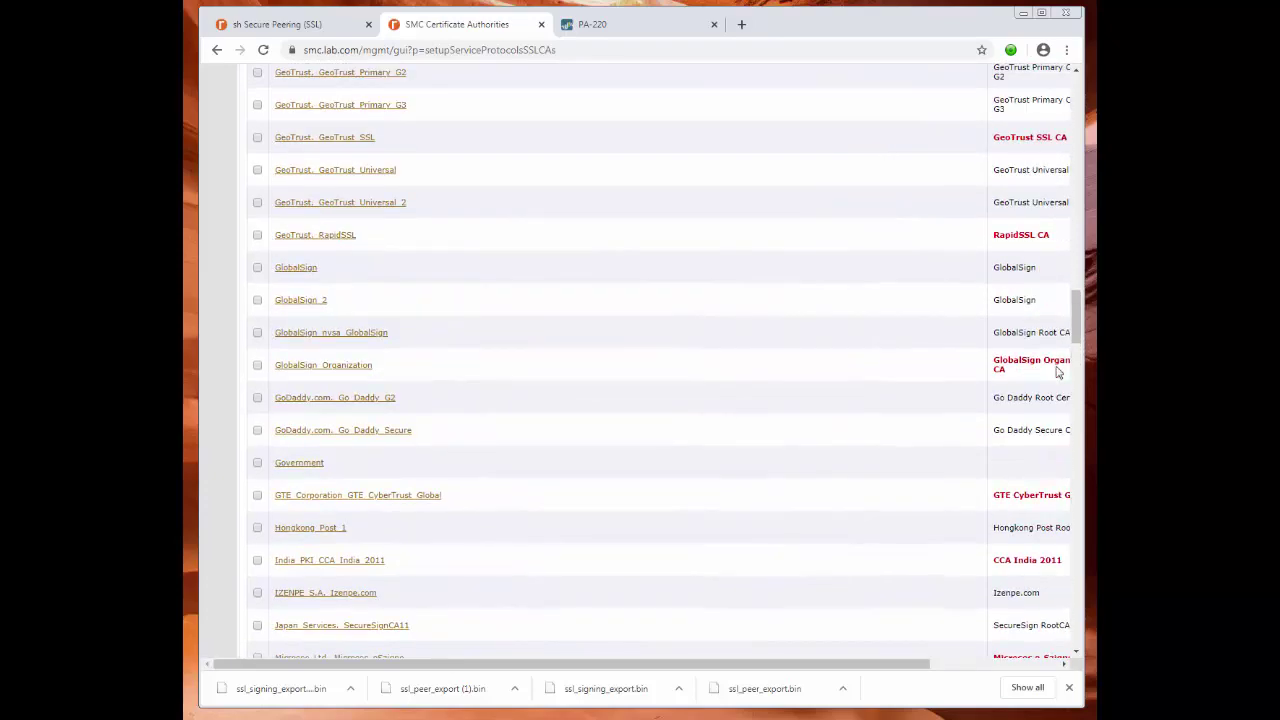
drag(1078, 322, 1090, 98)
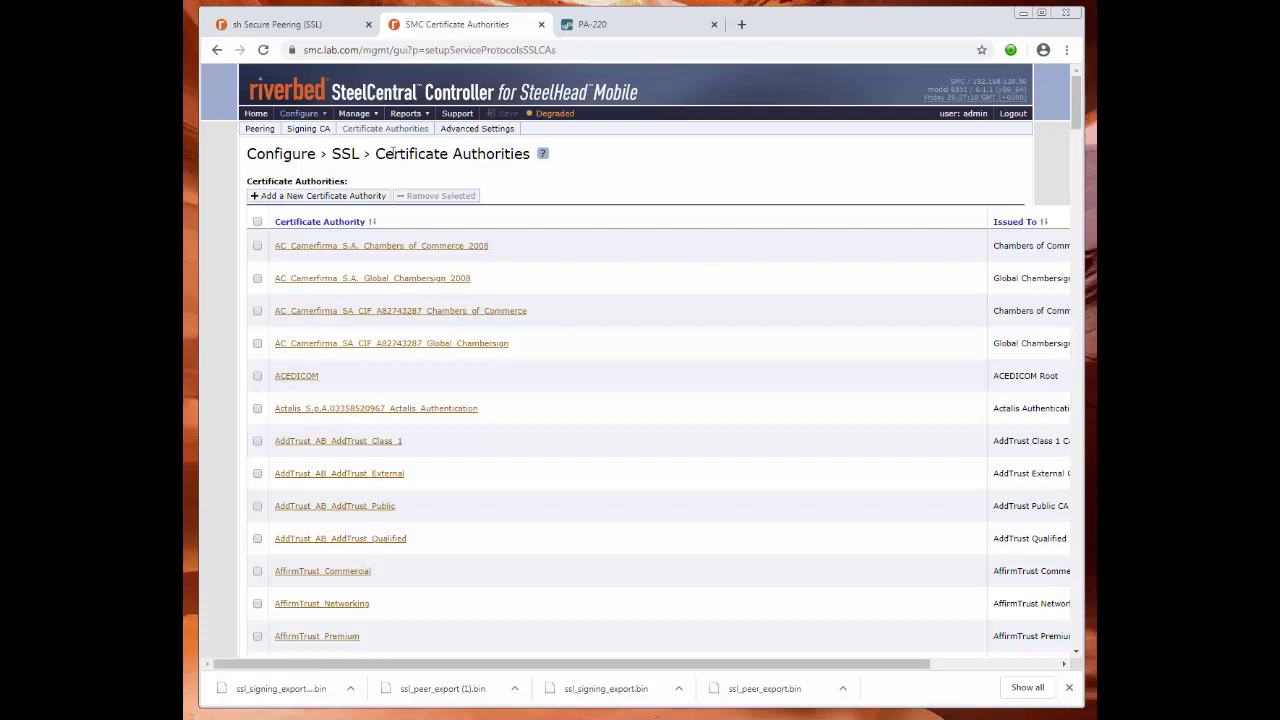
click(298, 113)
mouse_move(302, 146)
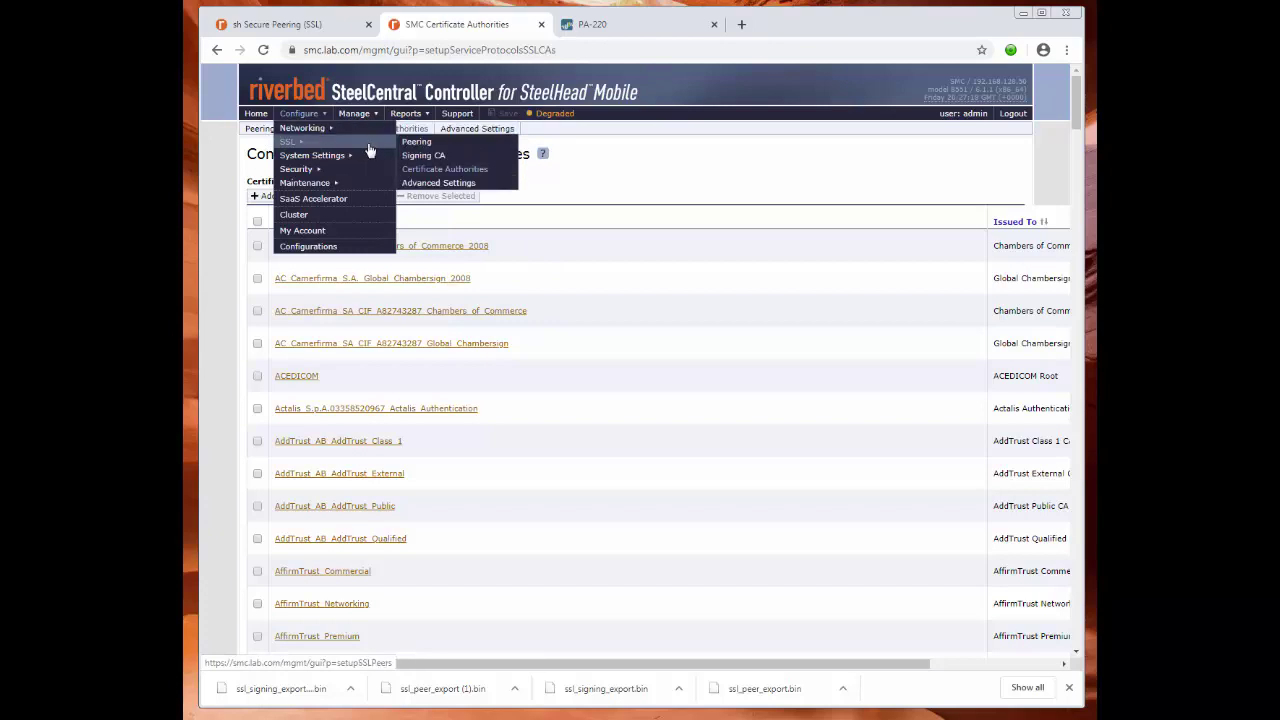
mouse_move(345, 163)
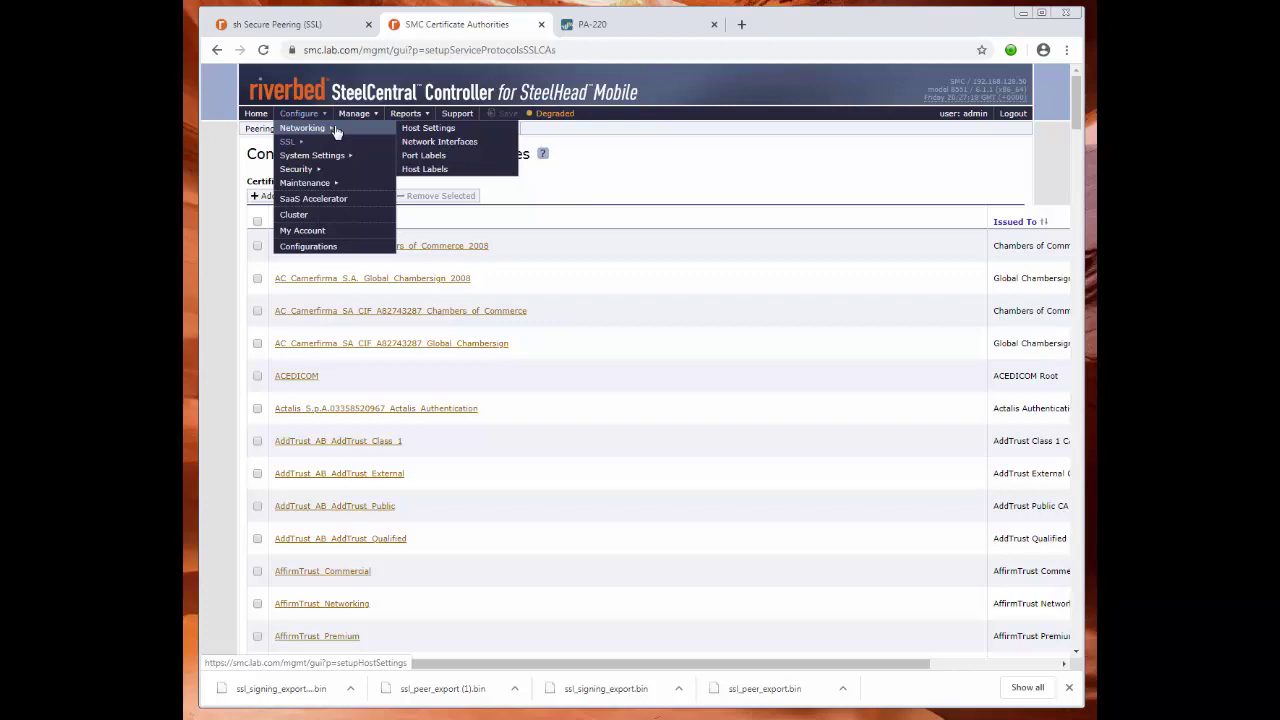
Delete 443 from the Secure port label's Ports under Port Labels, apply, and save the configuration.
click(438, 162)
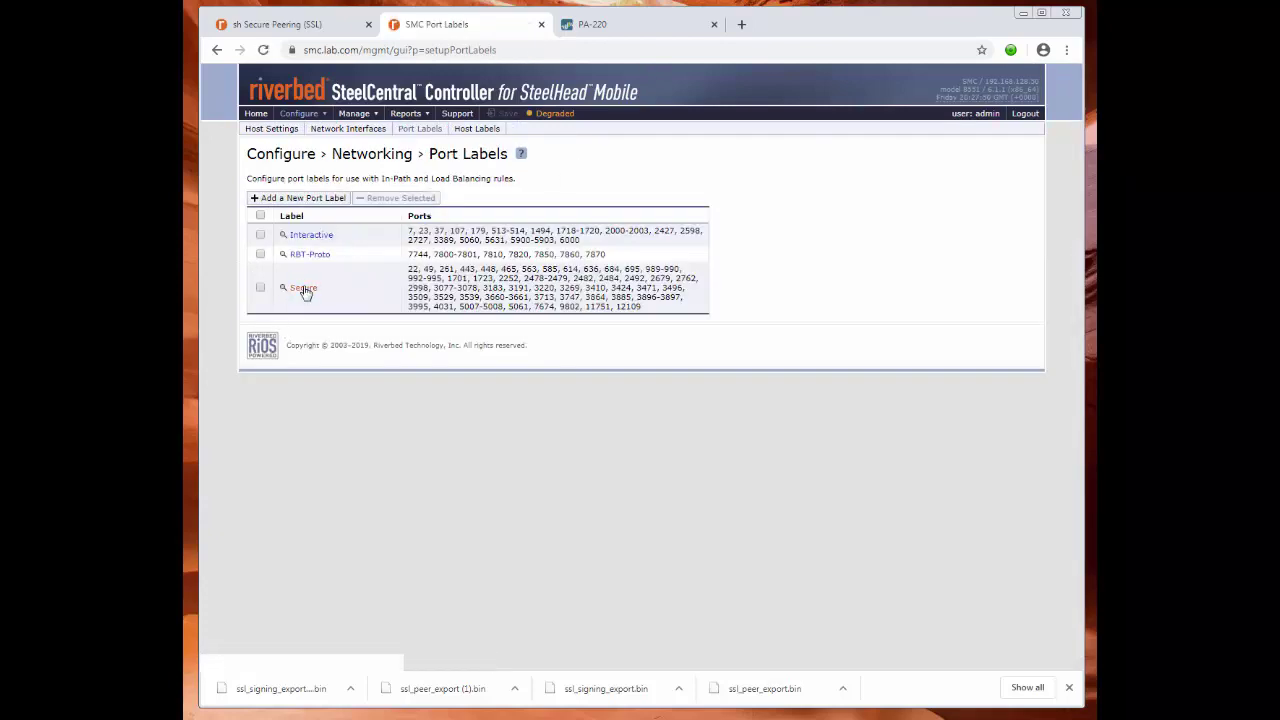
click(304, 289)
click(388, 348)
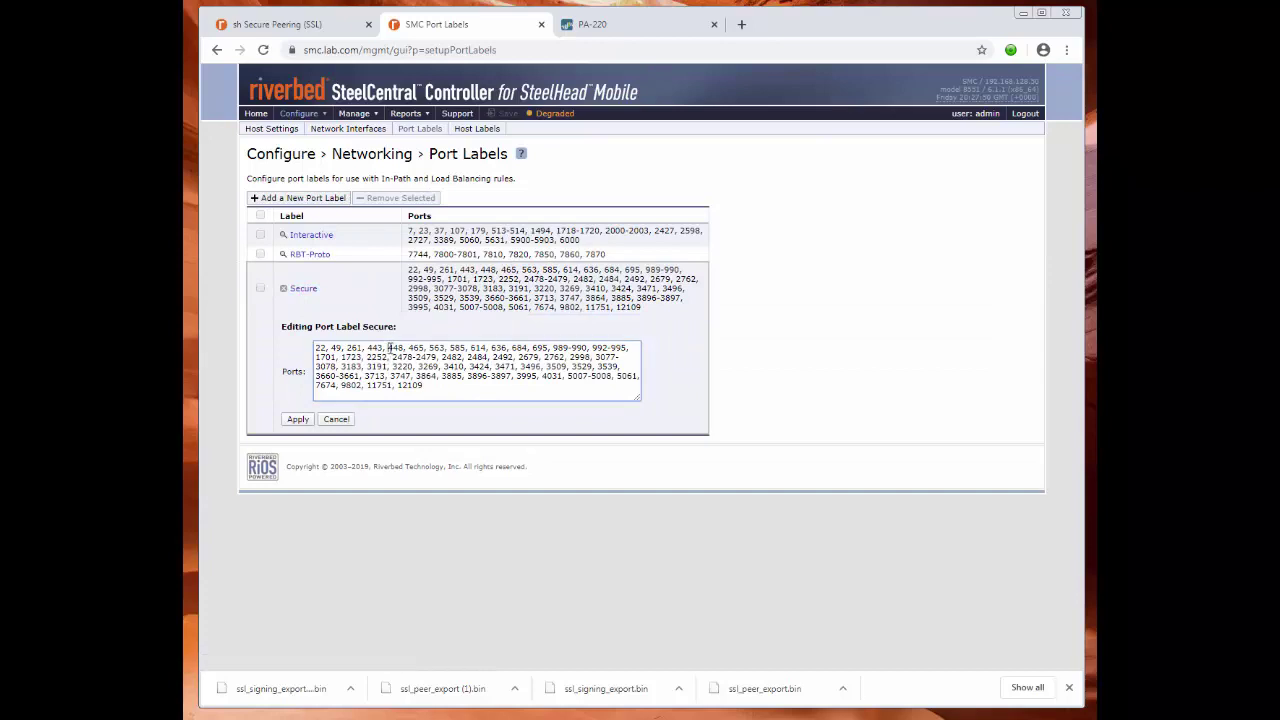
key(BackSpace)
key(BackSpace)
key(BackSpace)
key(BackSpace)
key(BackSpace)
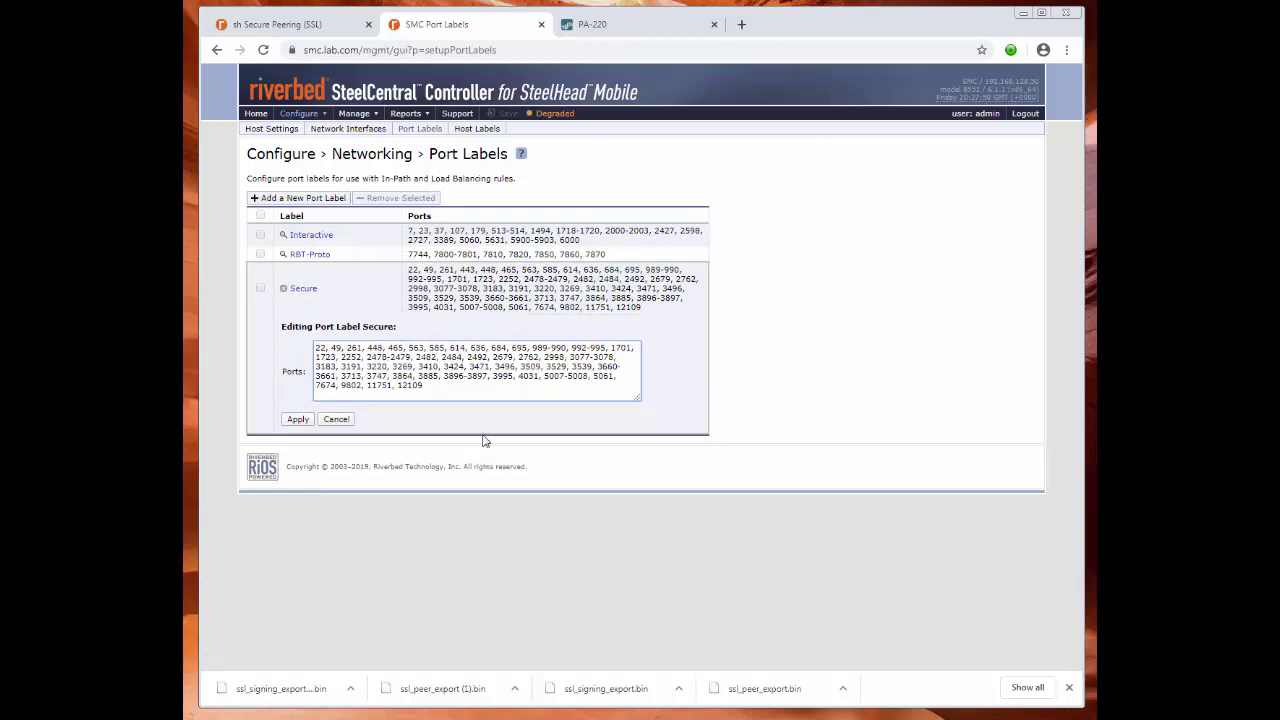
click(298, 419)
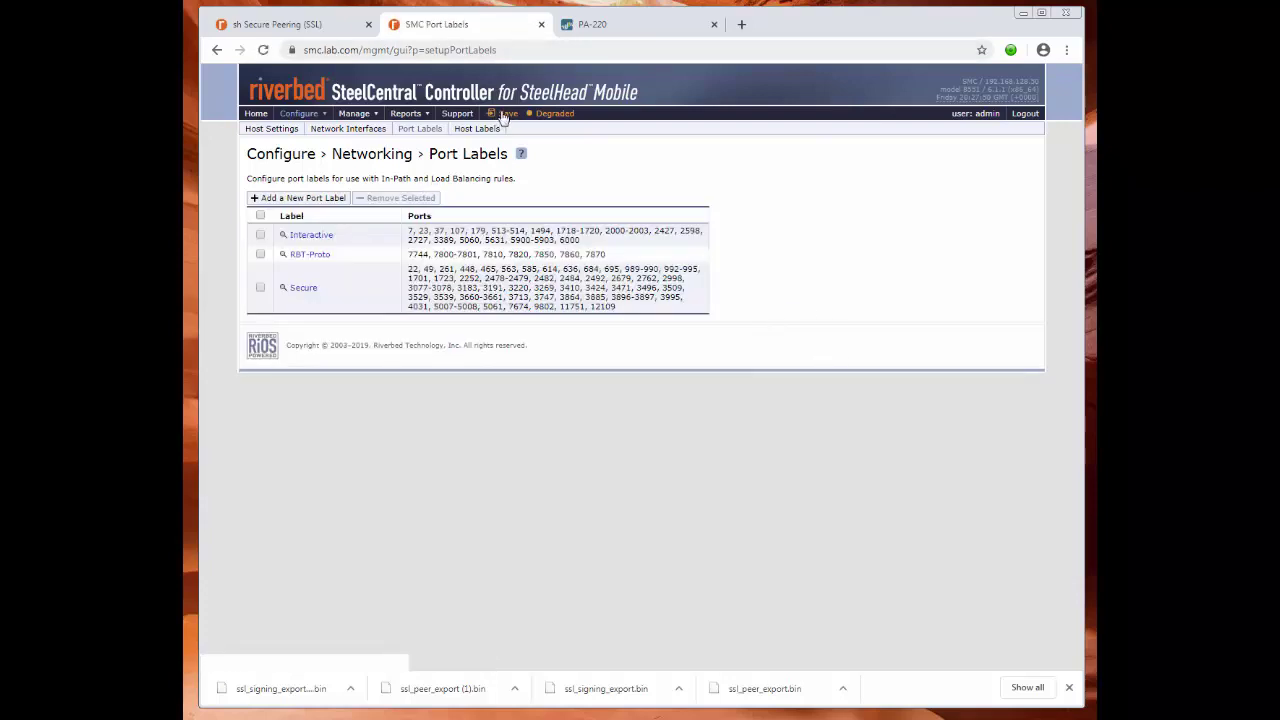
click(505, 114)
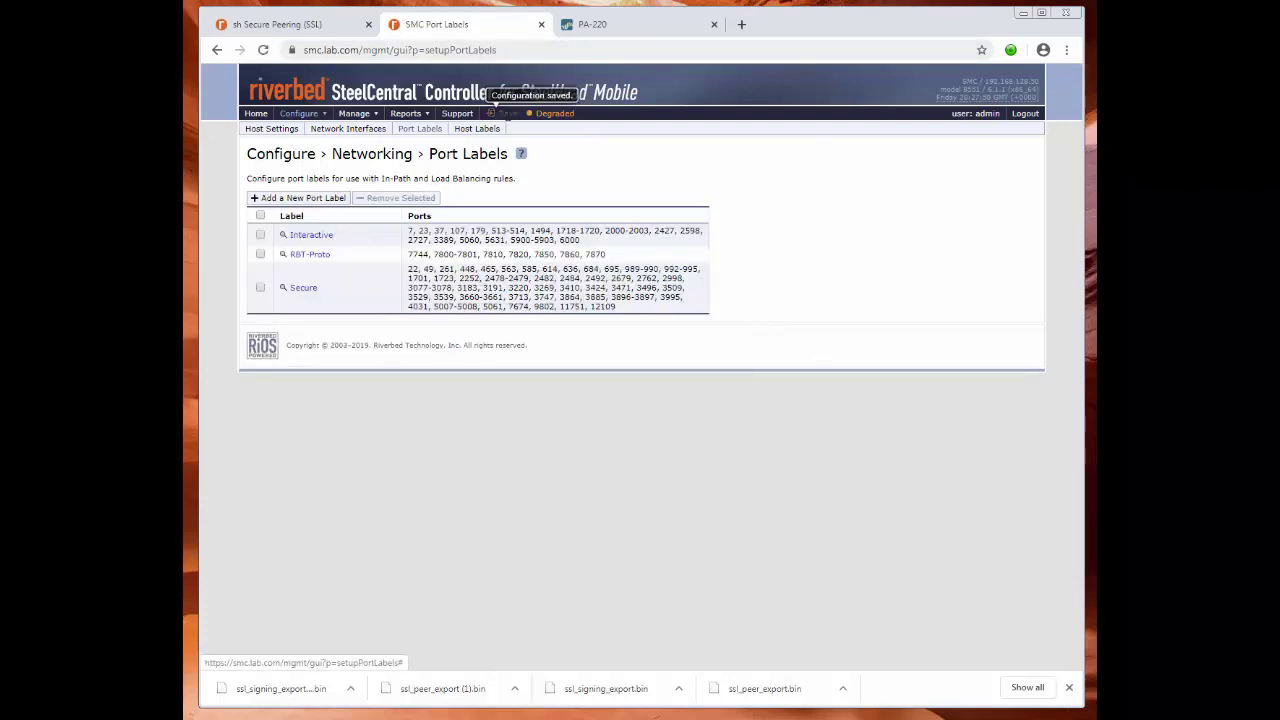
click(298, 113)
mouse_move(297, 131)
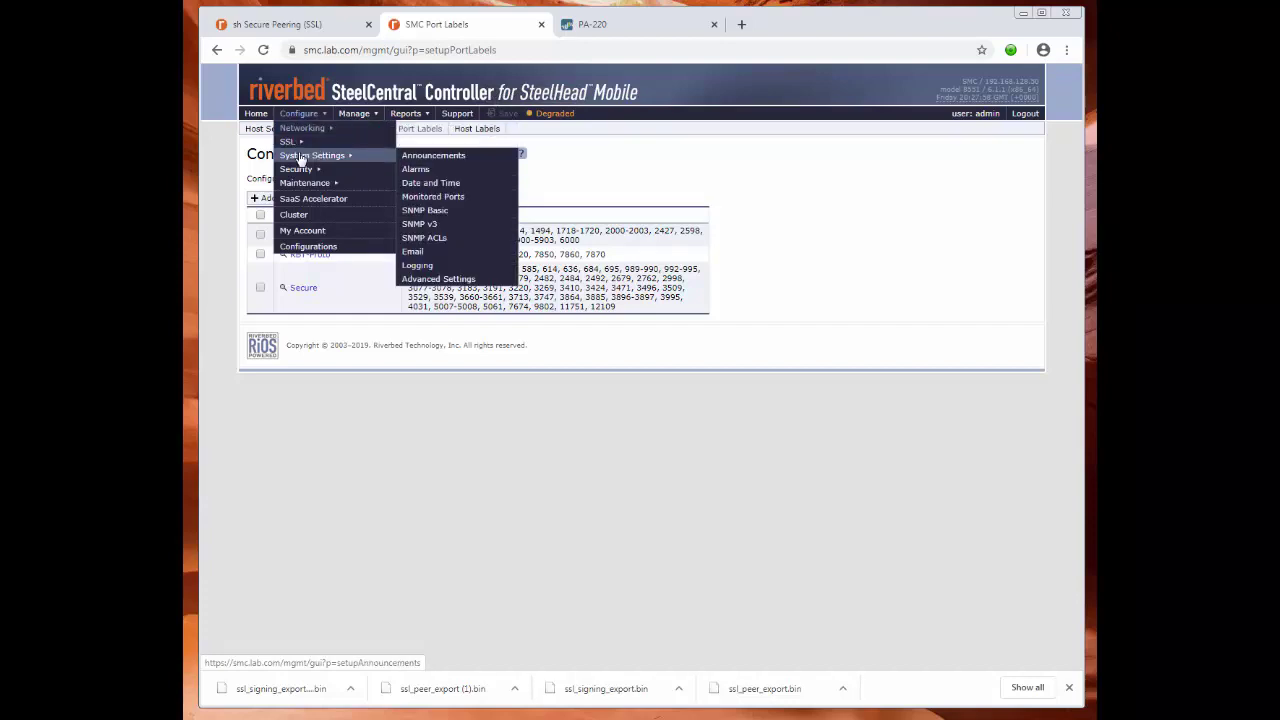
Enable SSL Optimization and SSL Proxy Support in the Initial client policy and update it.
click(355, 129)
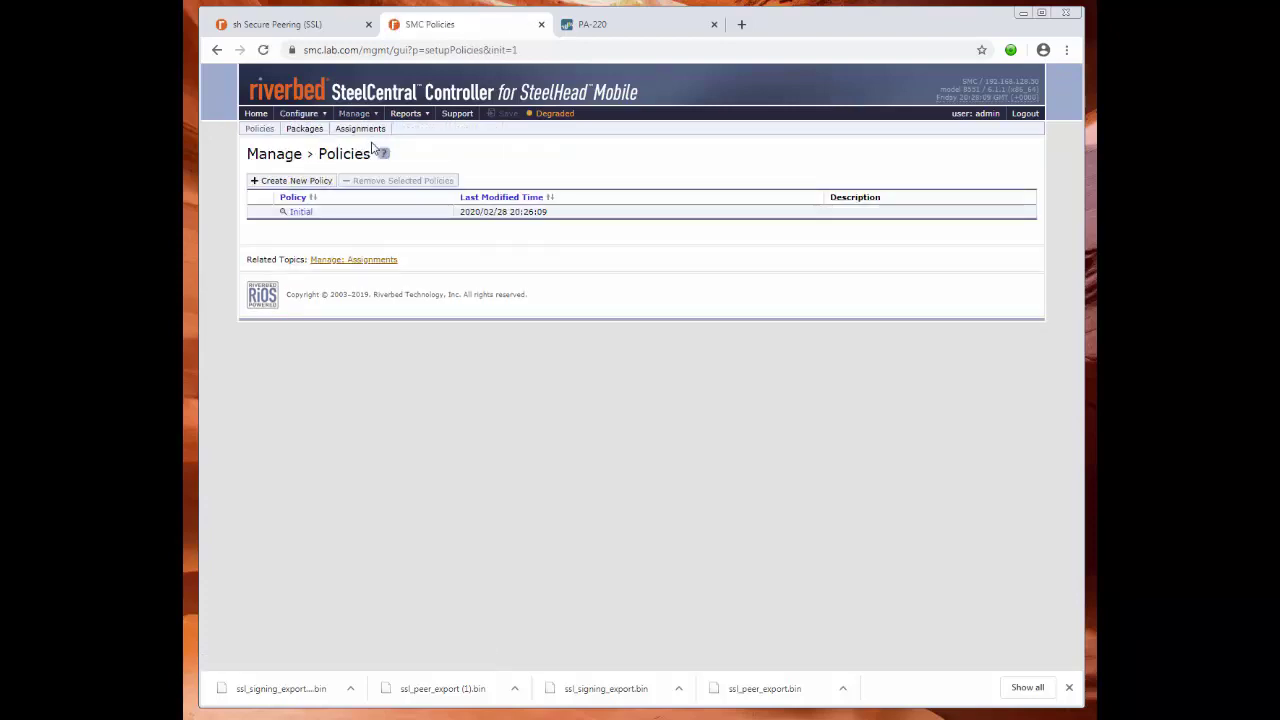
click(300, 214)
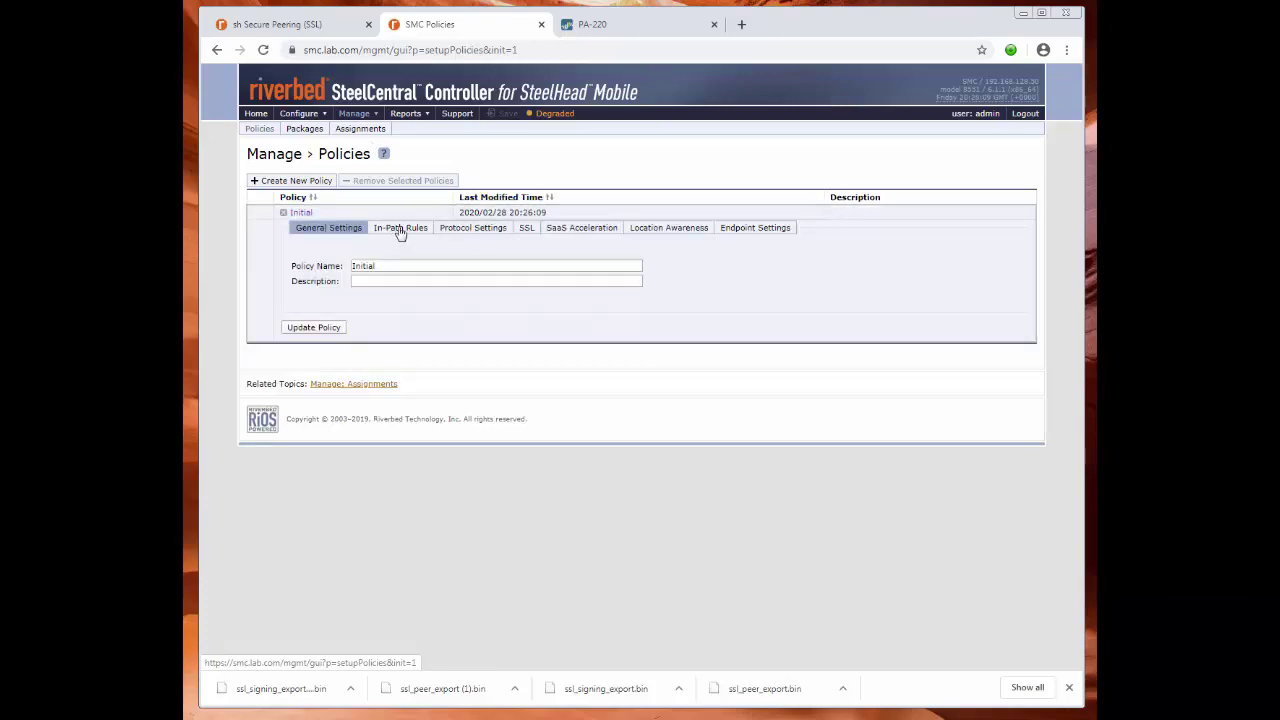
click(400, 229)
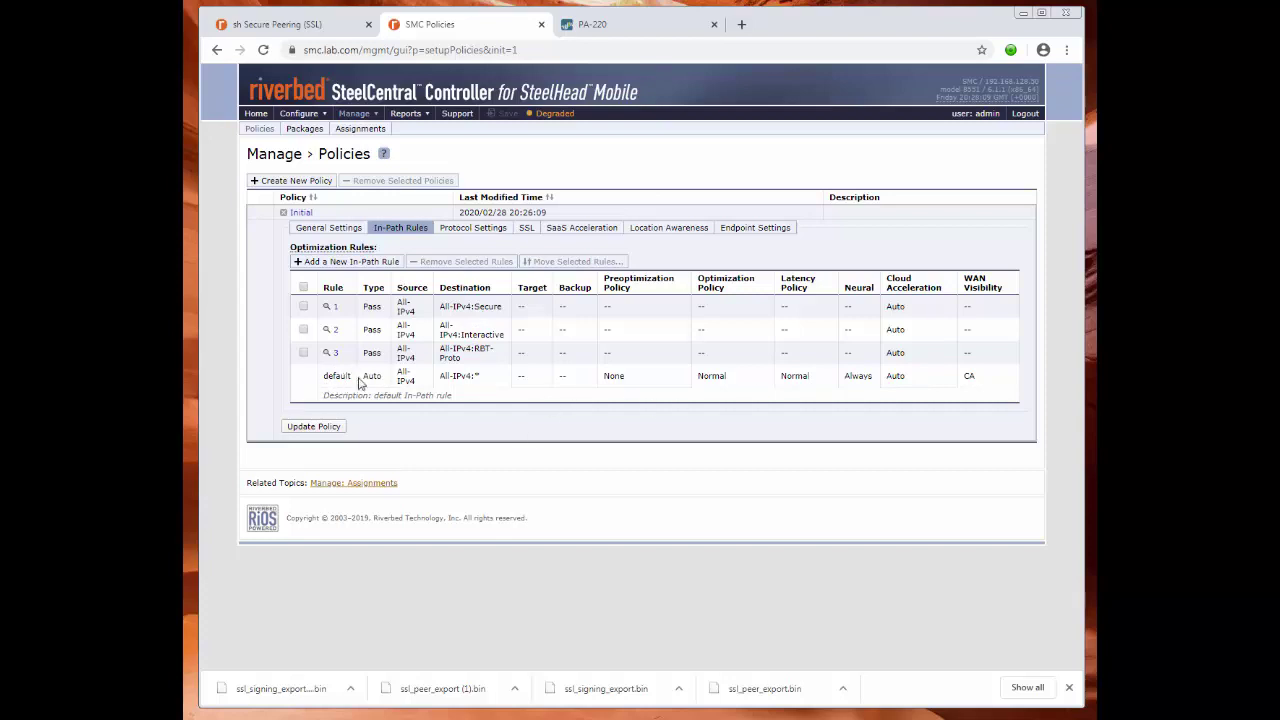
click(526, 228)
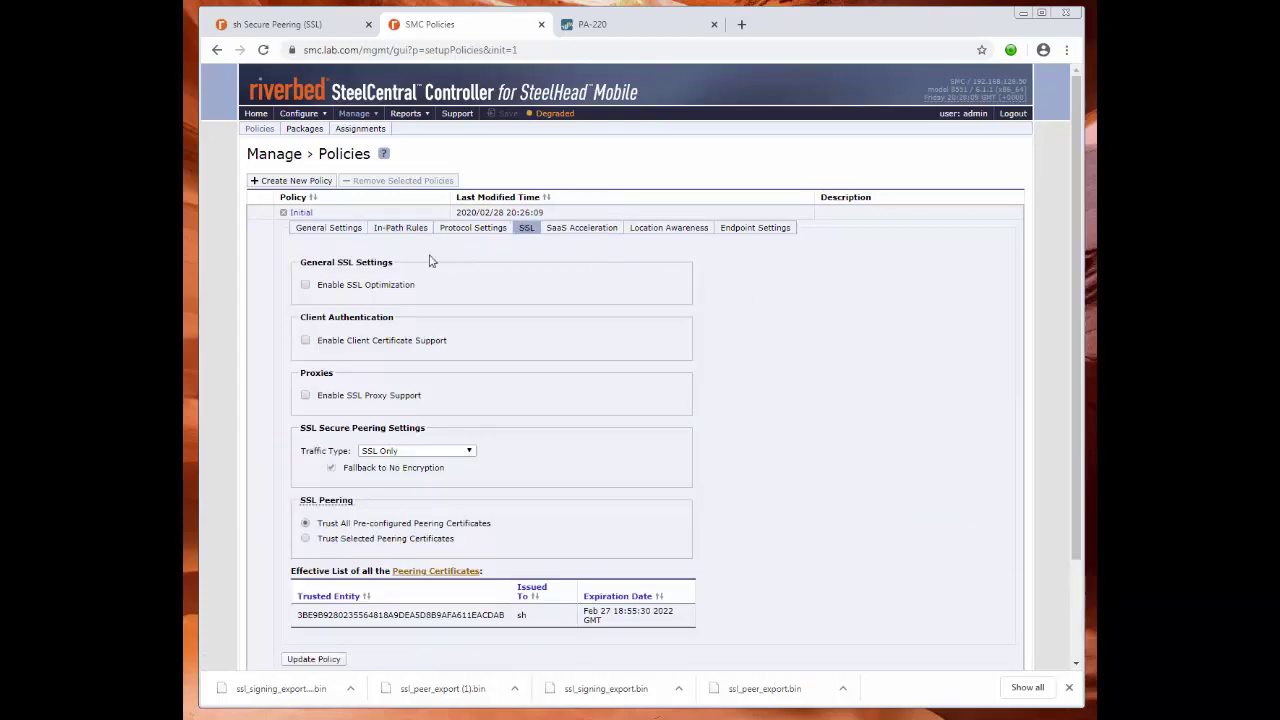
click(305, 285)
scroll(796, 410, down, 3)
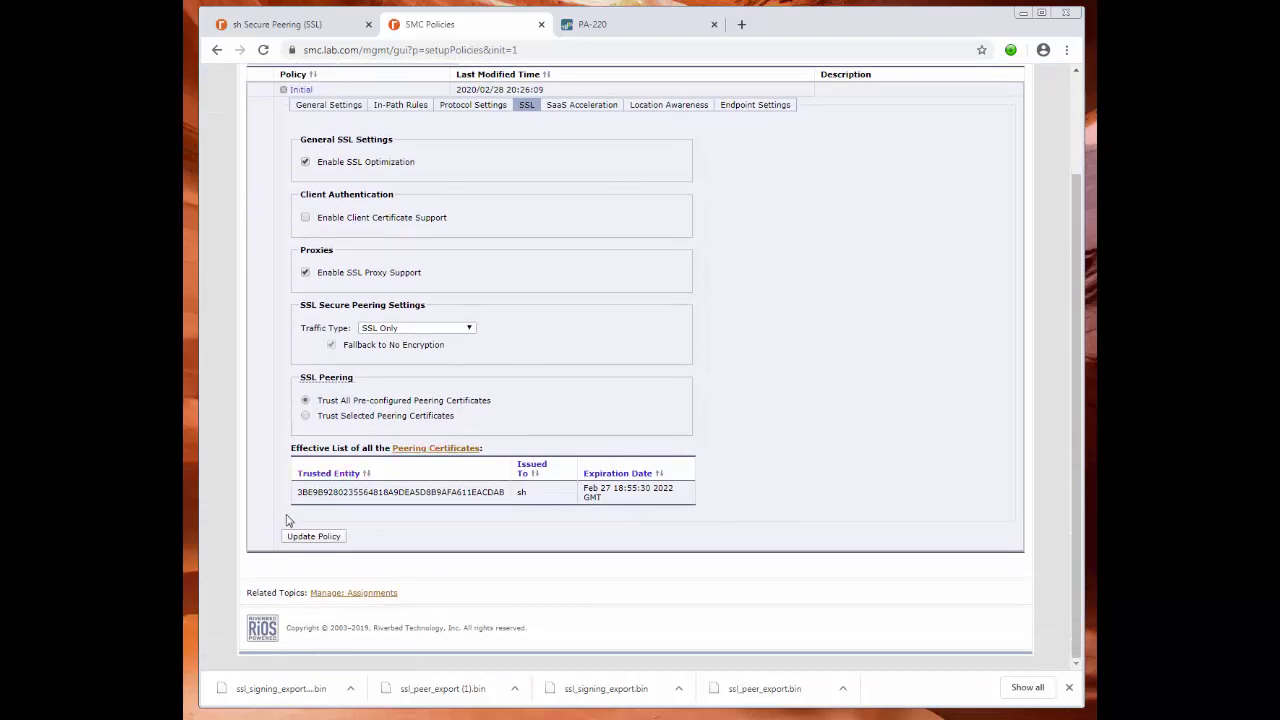
click(334, 538)
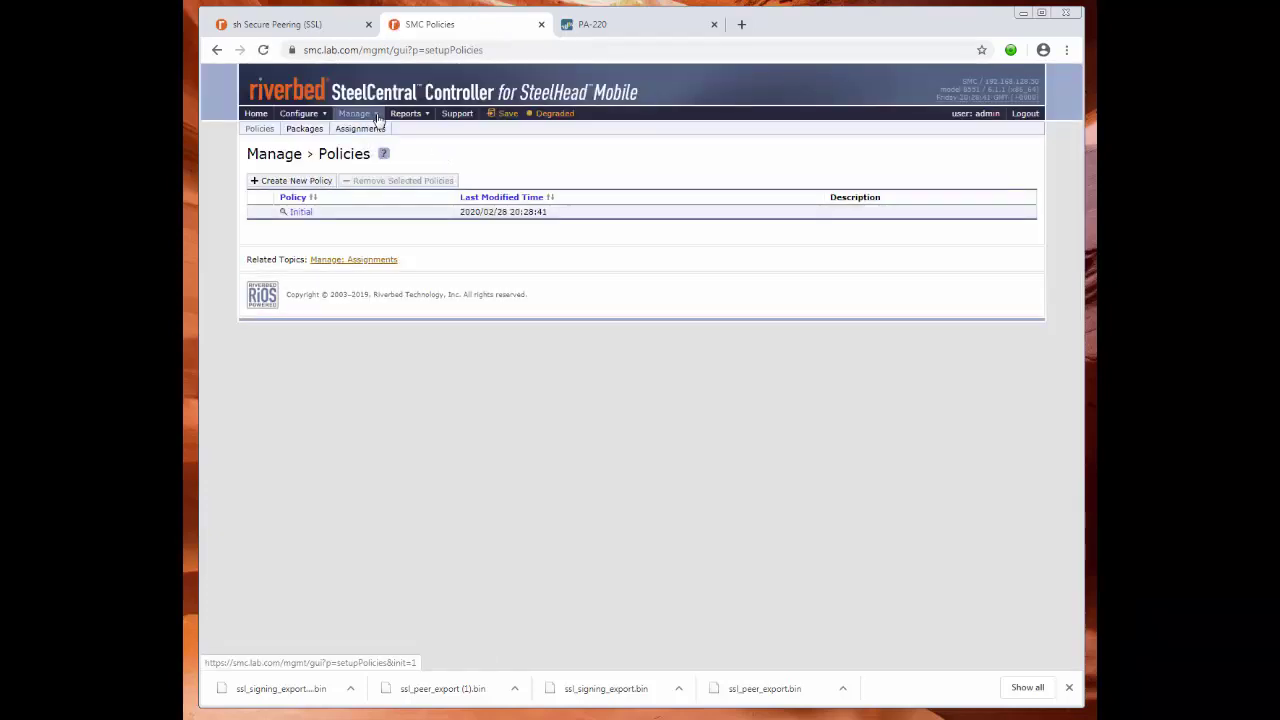
Expand the Default group and review Package Details for Default 6.1.1 #26, including its client installers.
mouse_move(378, 117)
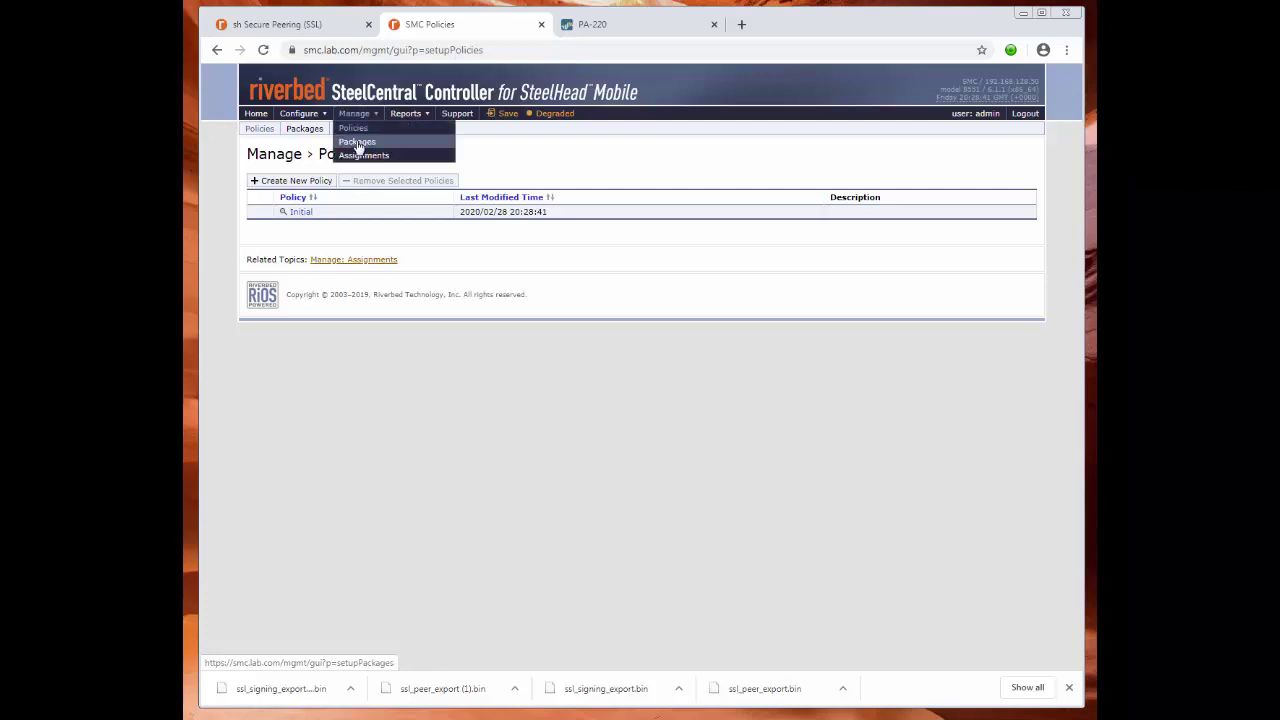
click(358, 144)
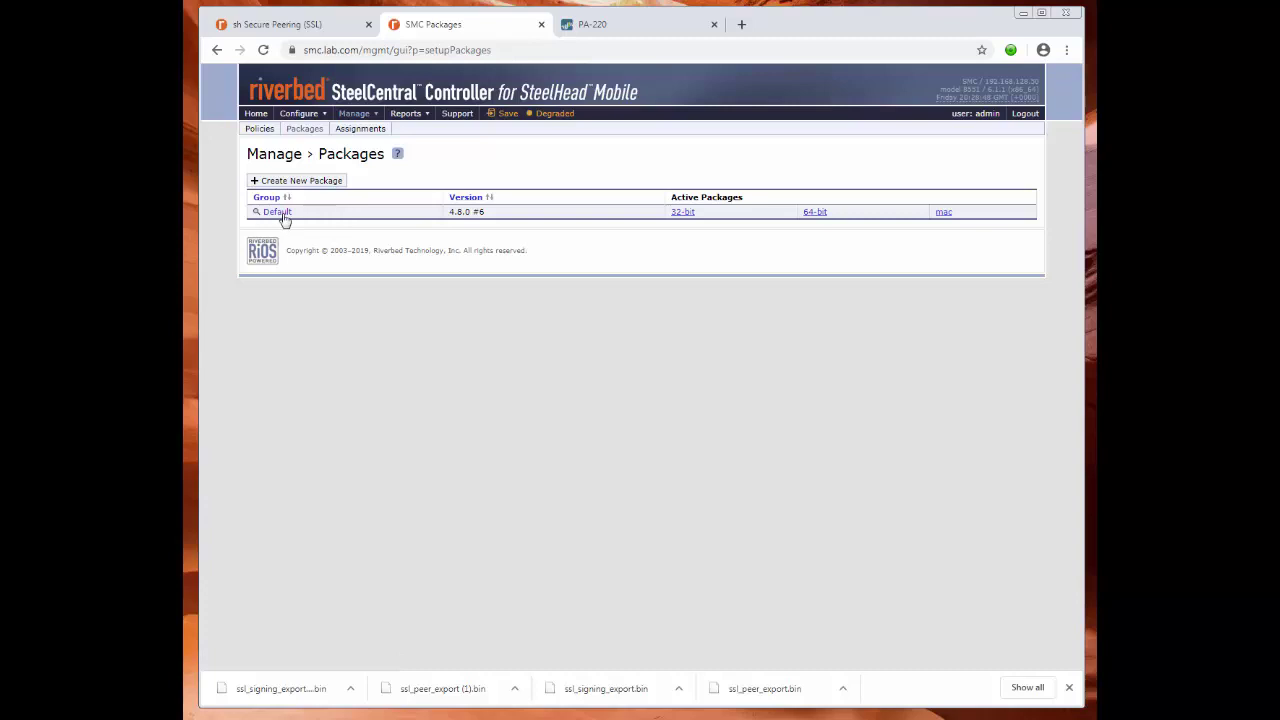
click(281, 214)
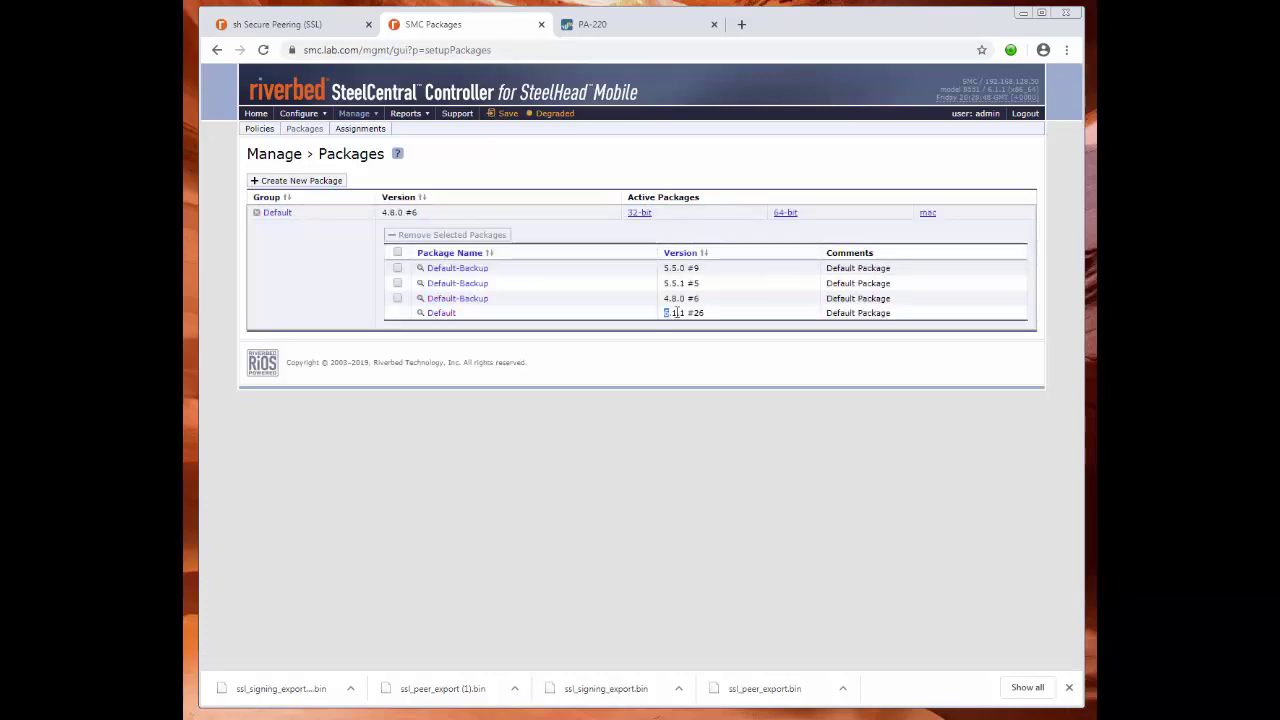
drag(665, 312, 710, 320)
click(668, 488)
click(446, 314)
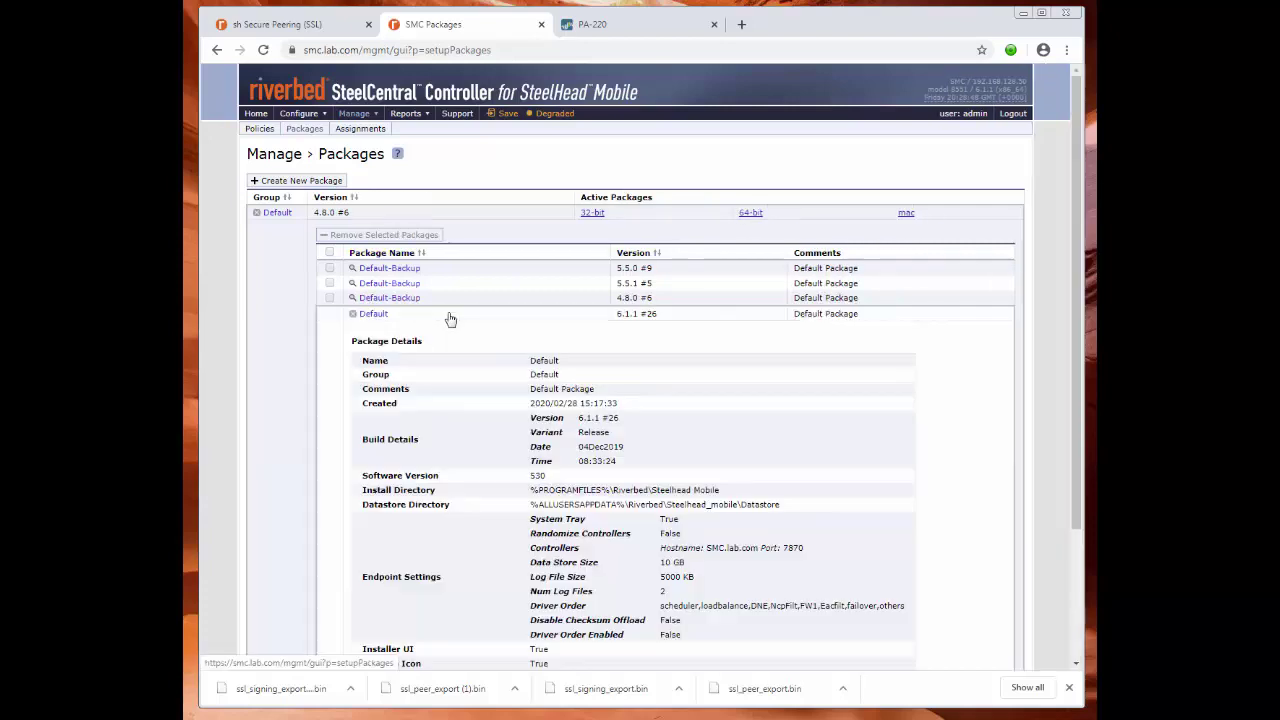
scroll(506, 375, down, 3)
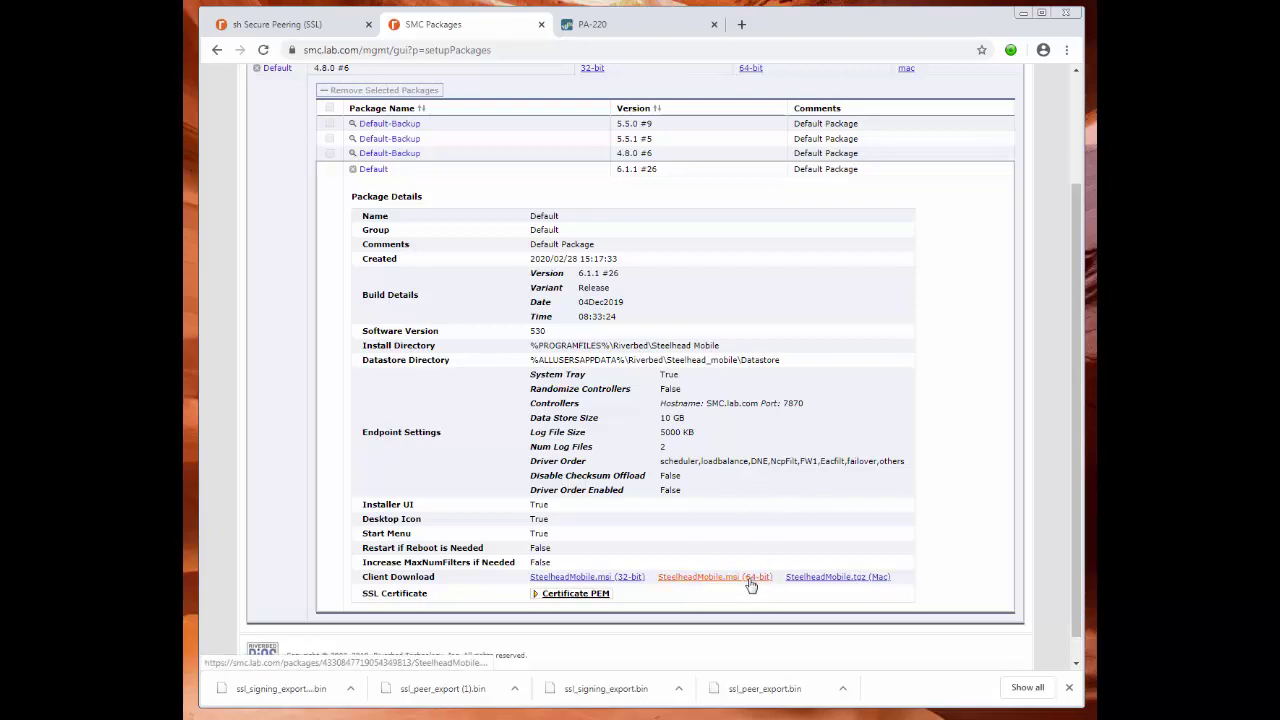
scroll(757, 457, up, 1)
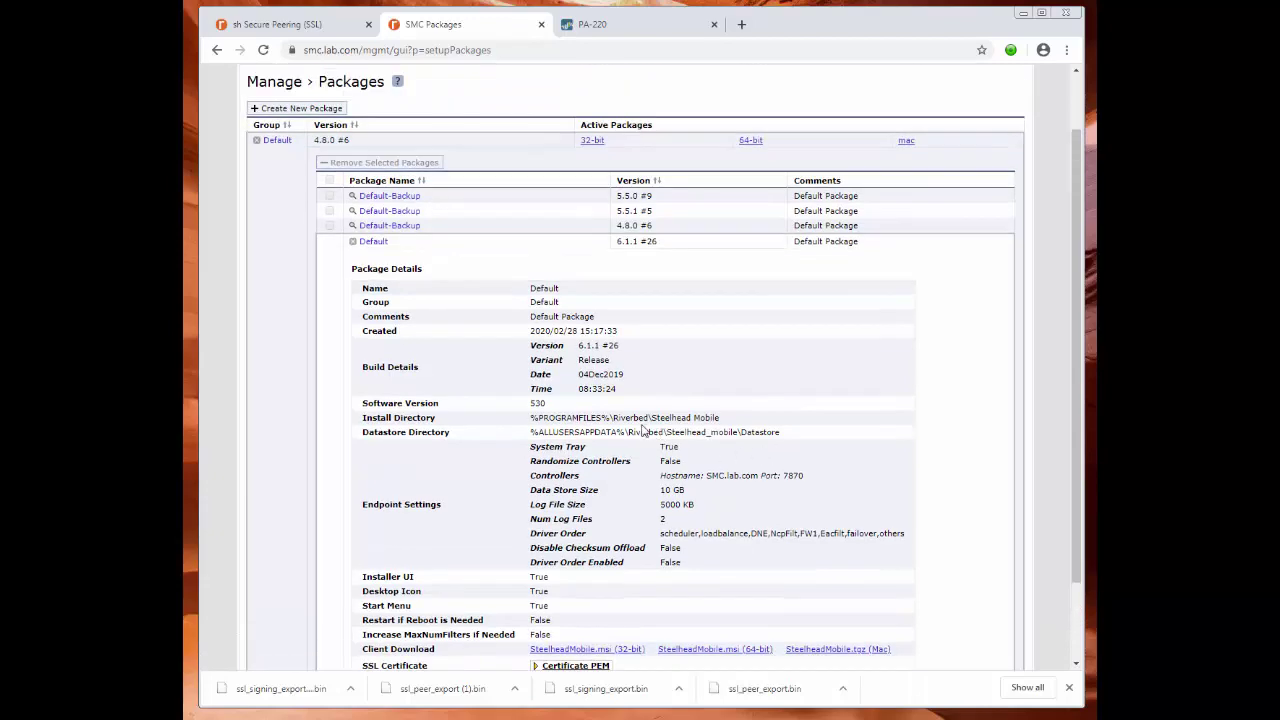
scroll(673, 373, down, 1)
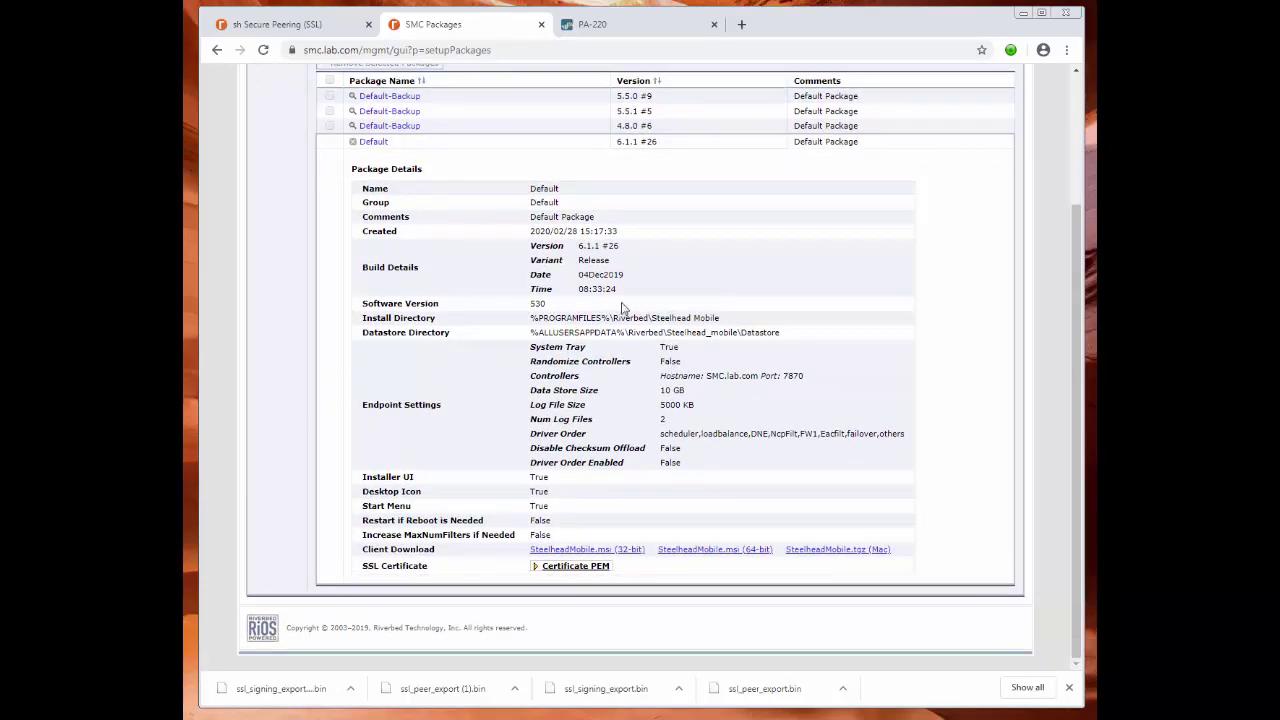
scroll(622, 310, up, 2)
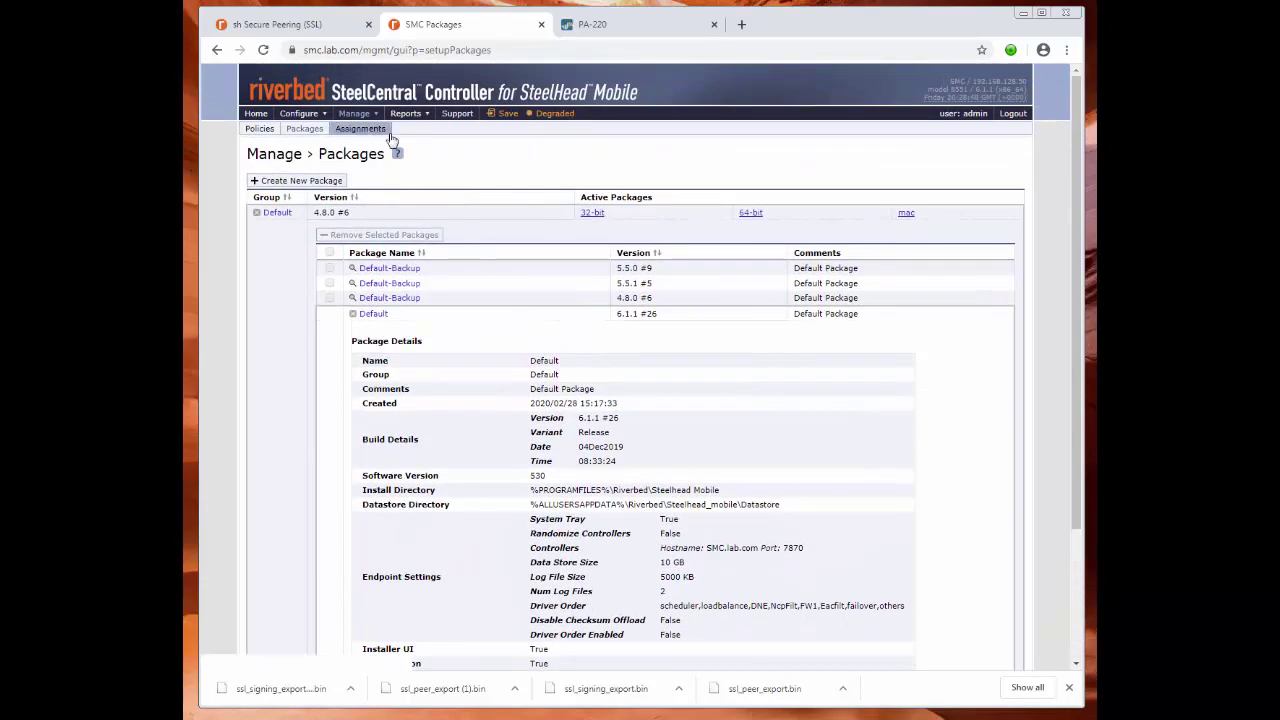
mouse_move(366, 120)
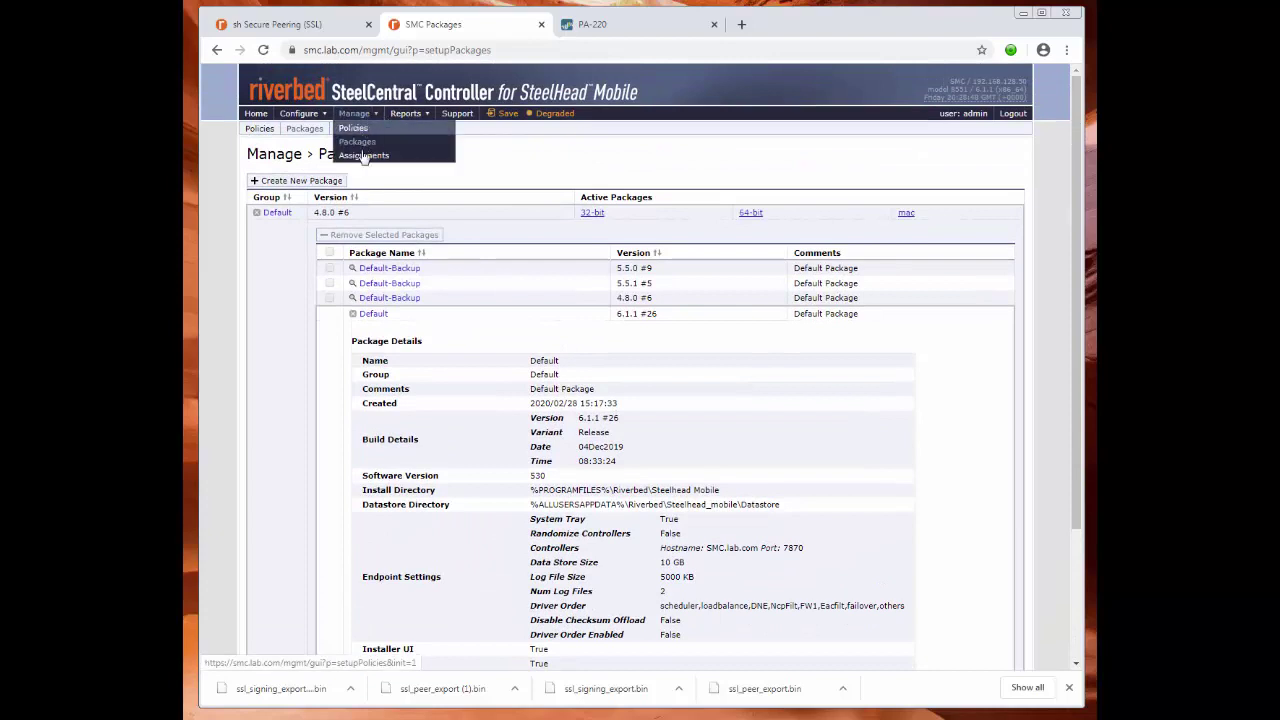
Look over the package assignments page, then return to the Packages page.
click(366, 155)
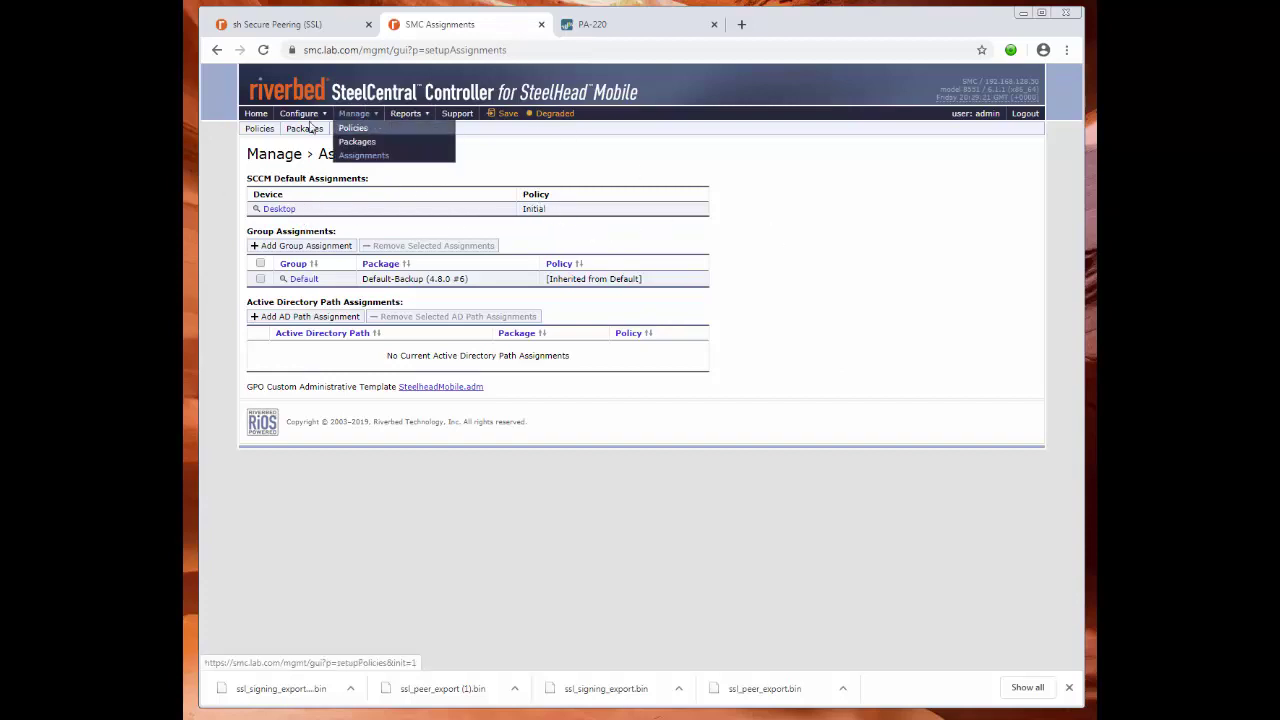
mouse_move(320, 138)
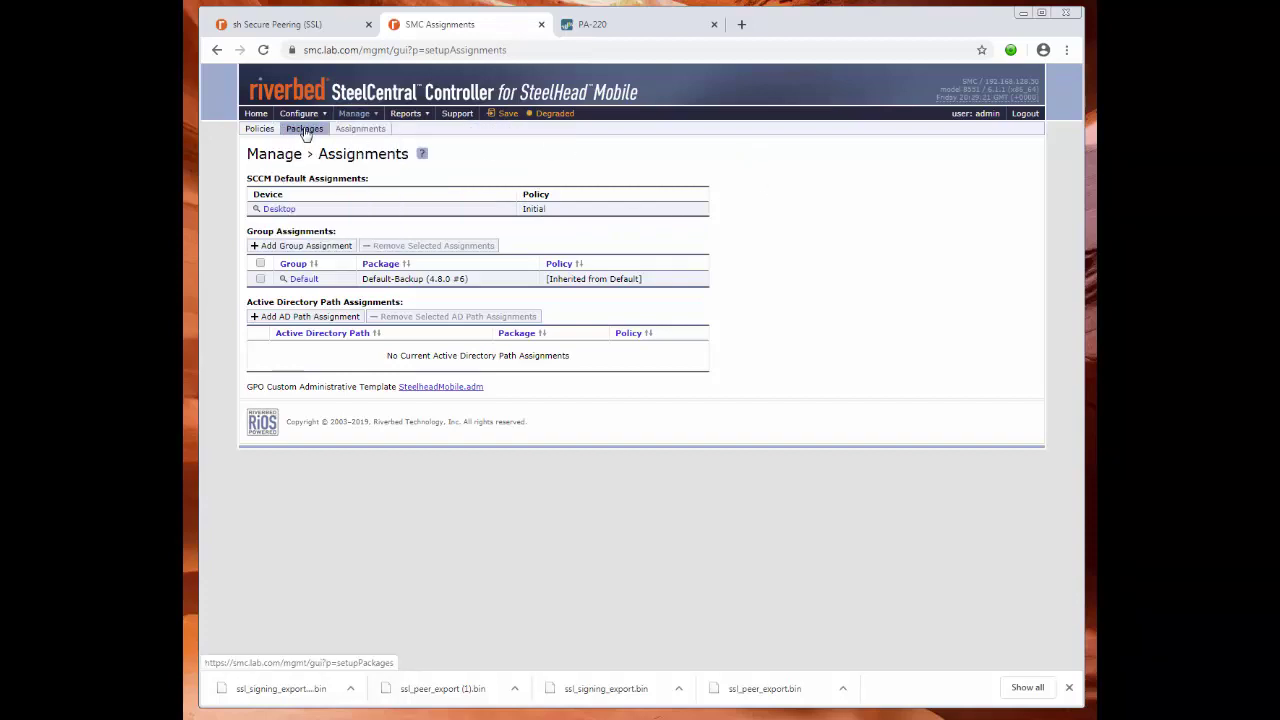
click(305, 128)
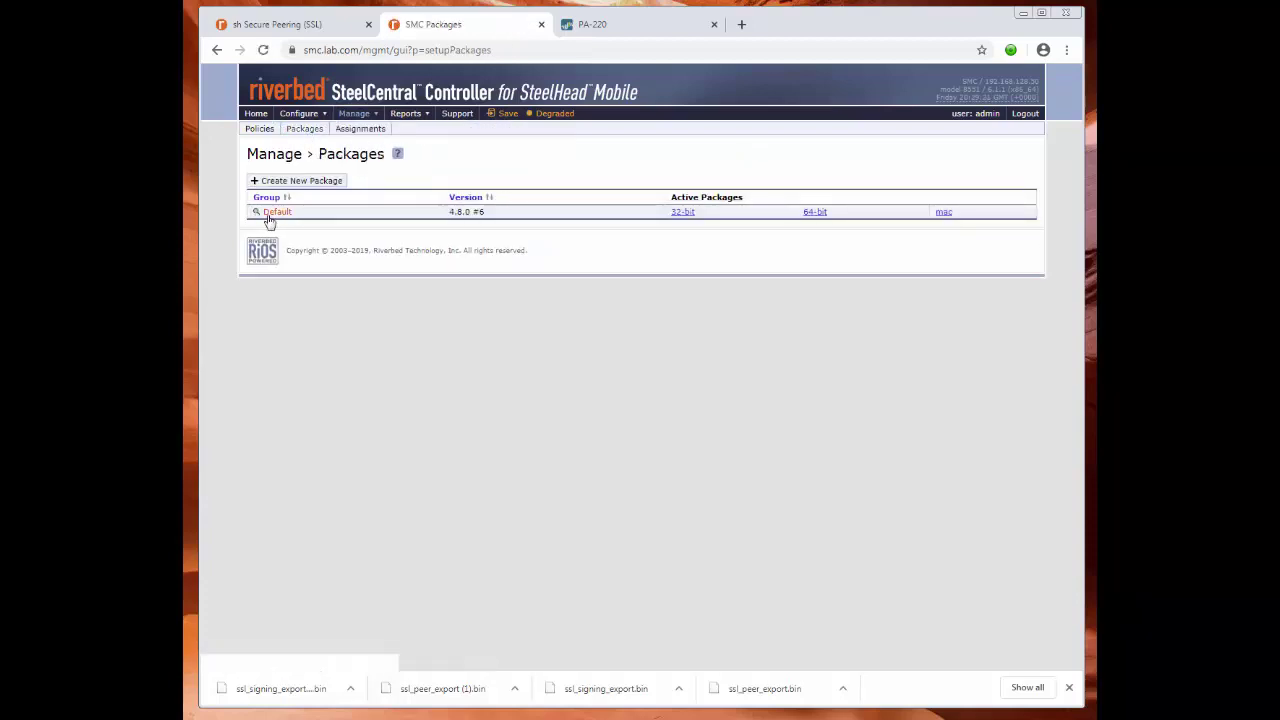
Download the 64-bit SteelheadMobile.msi installer from the Default 6.1.1 #26 package.
click(270, 215)
click(441, 313)
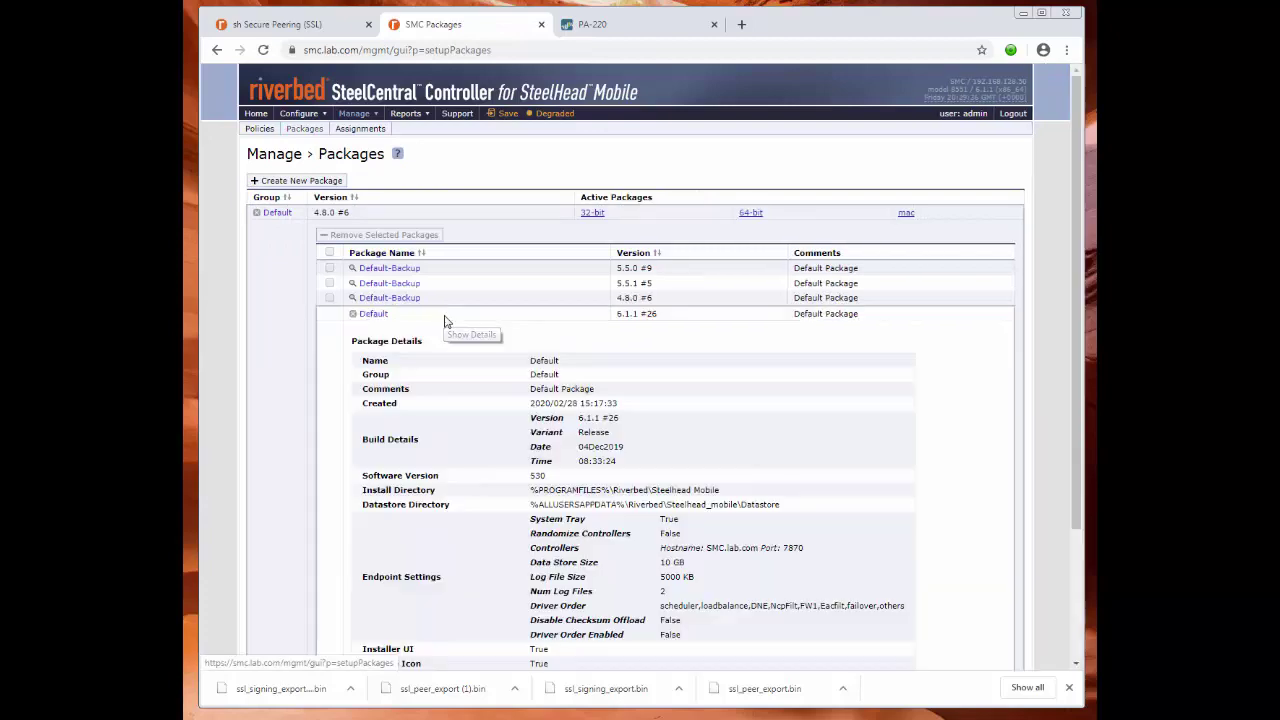
scroll(951, 408, down, 3)
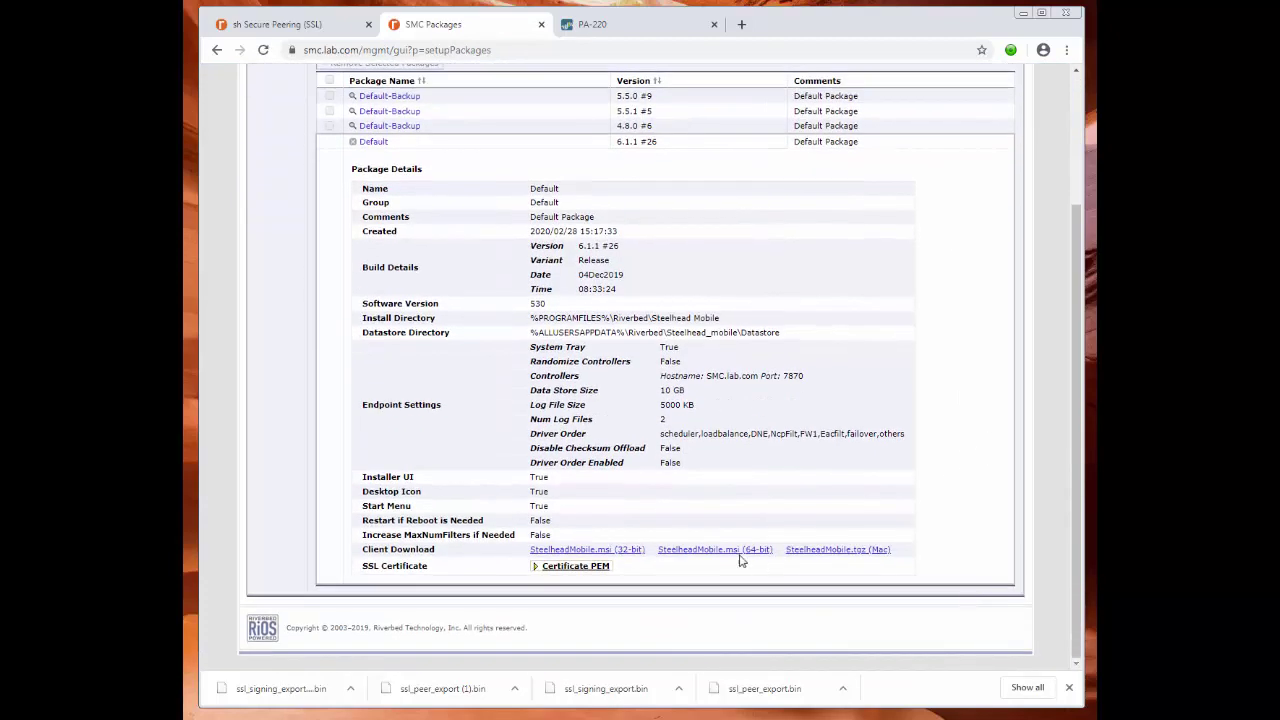
click(735, 557)
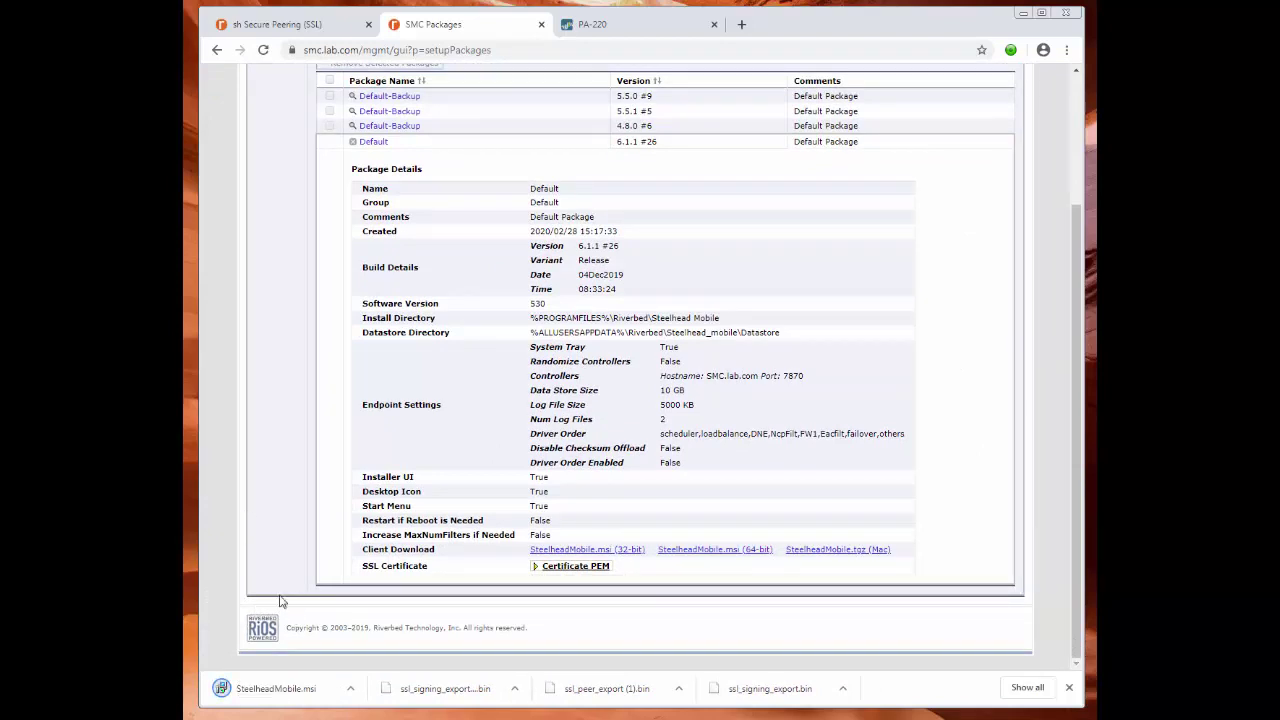
scroll(285, 478, up, 2)
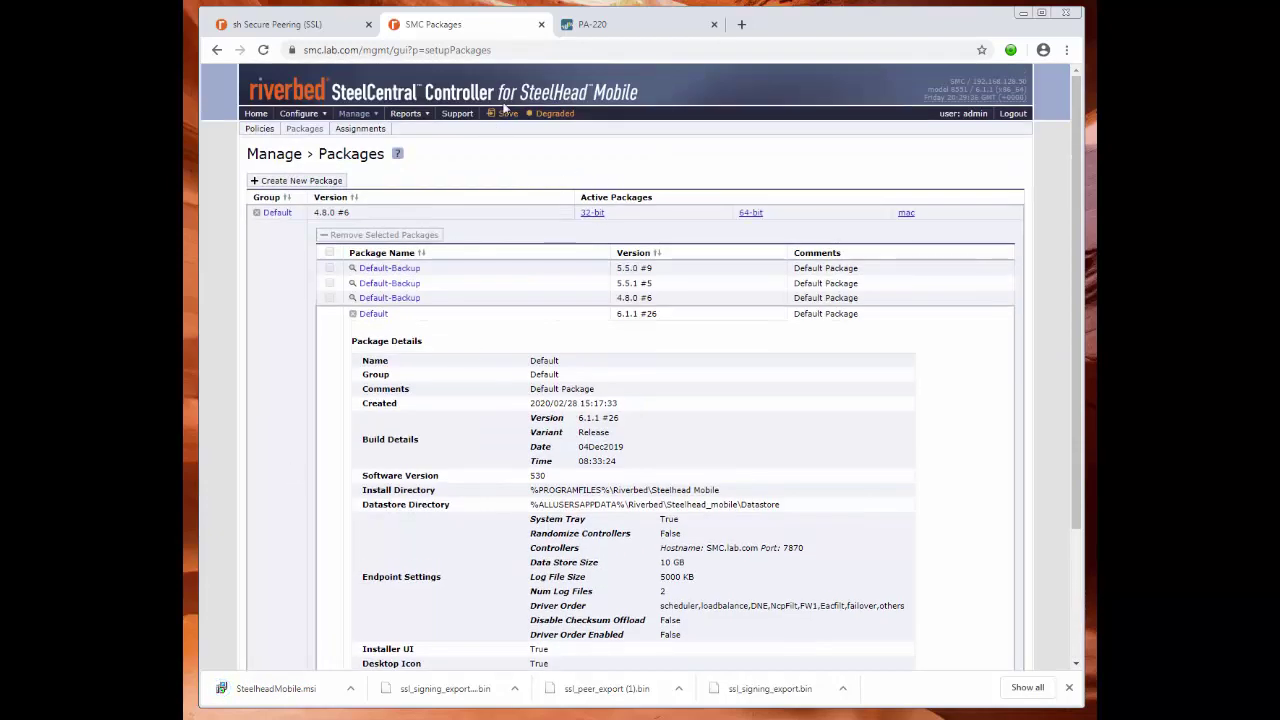
scroll(286, 350, down, 3)
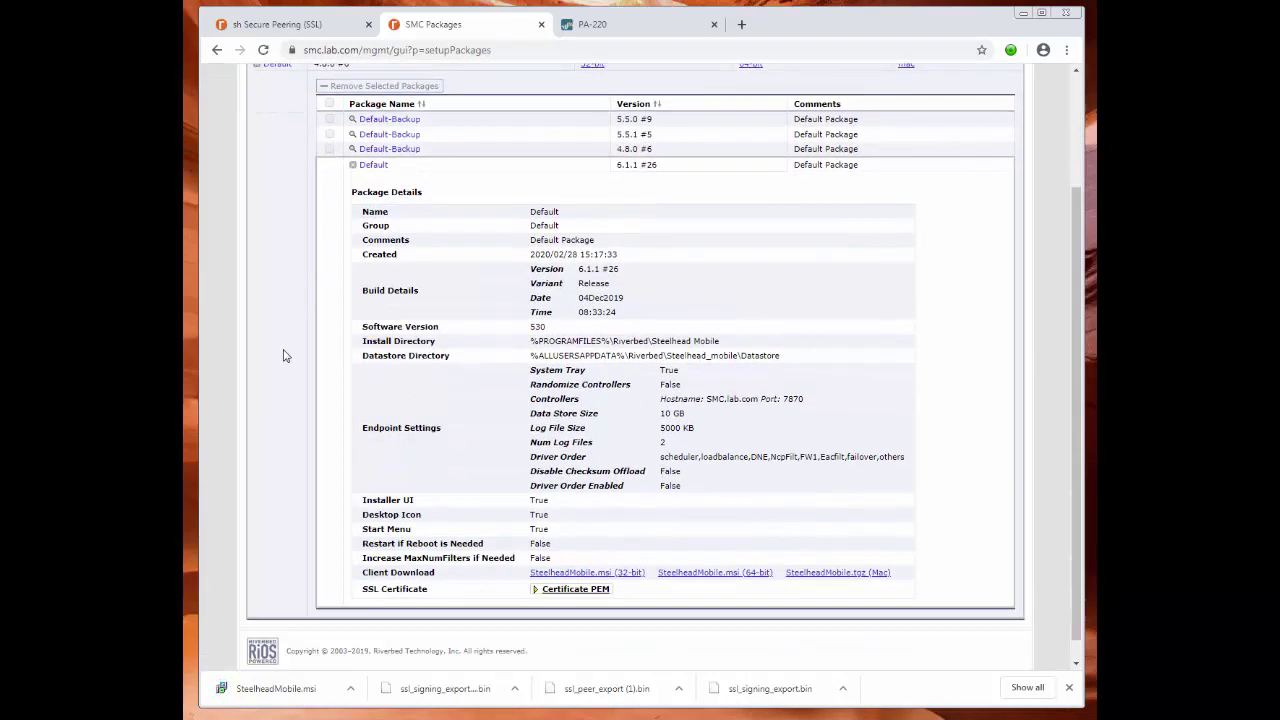
Run SteelheadMobile.msi, accept the licence, and proceed through default folder and Typical setup to install.
click(272, 690)
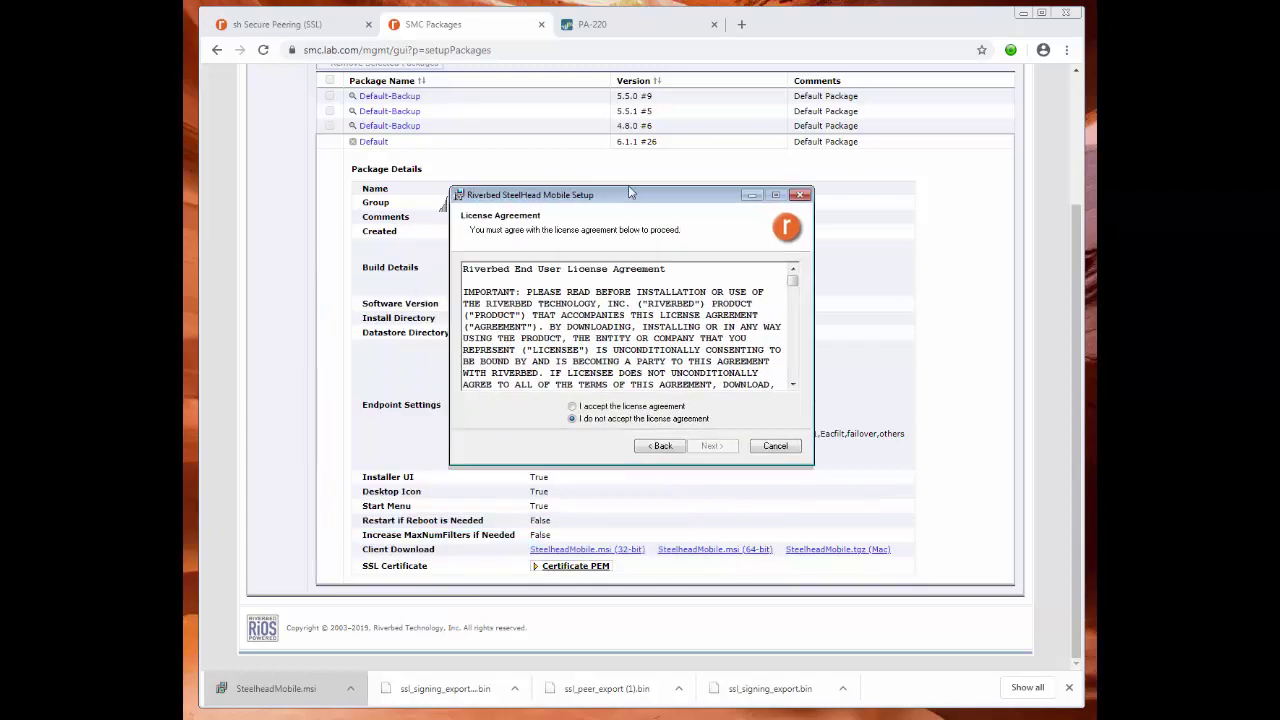
click(630, 387)
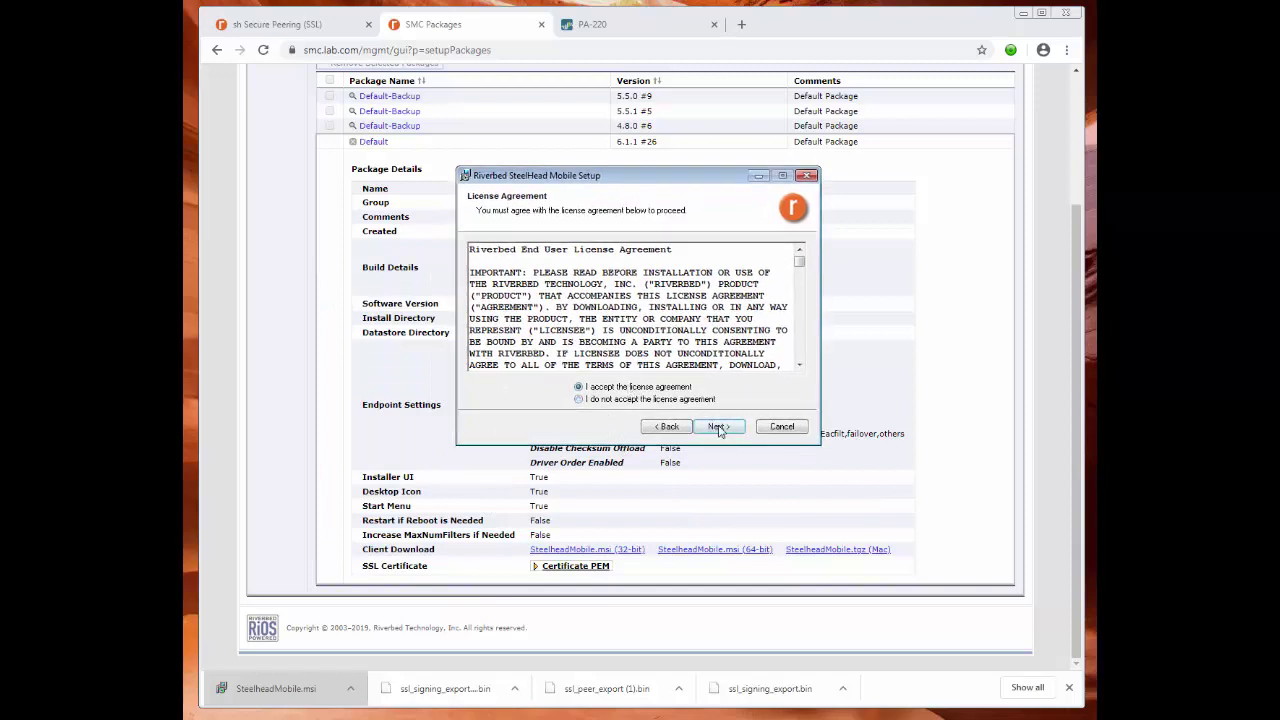
click(719, 427)
click(720, 427)
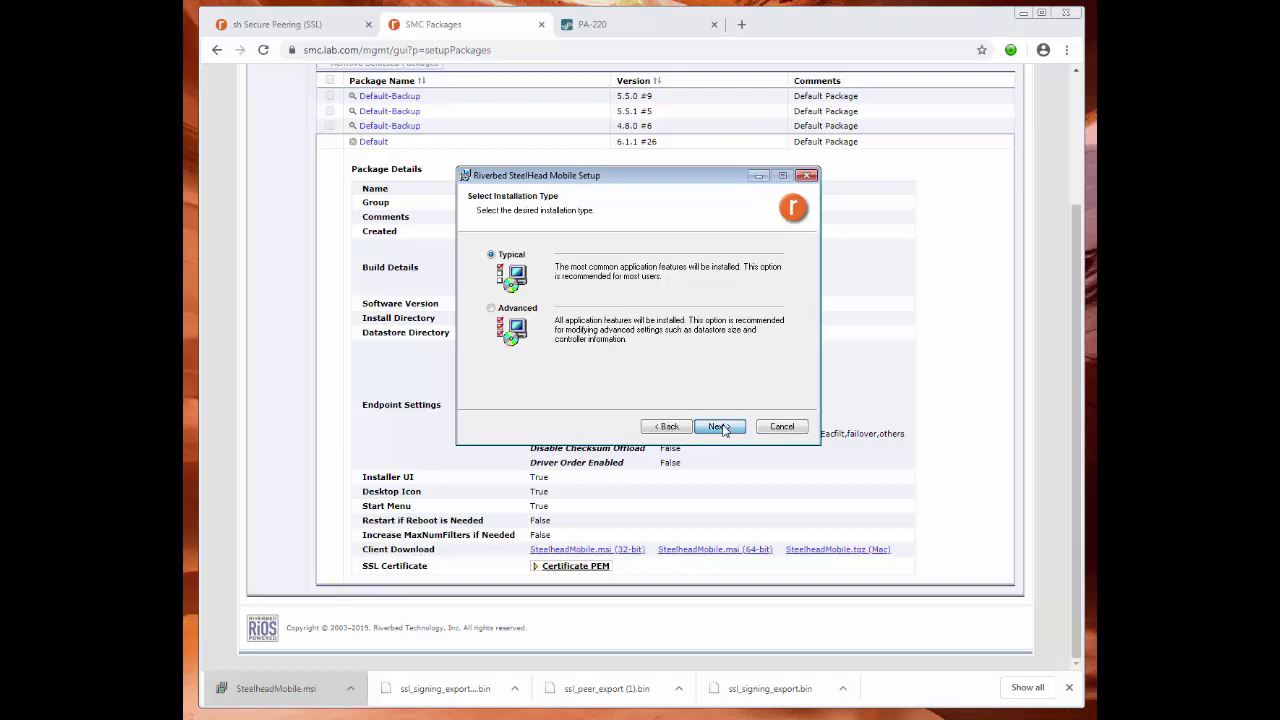
click(720, 427)
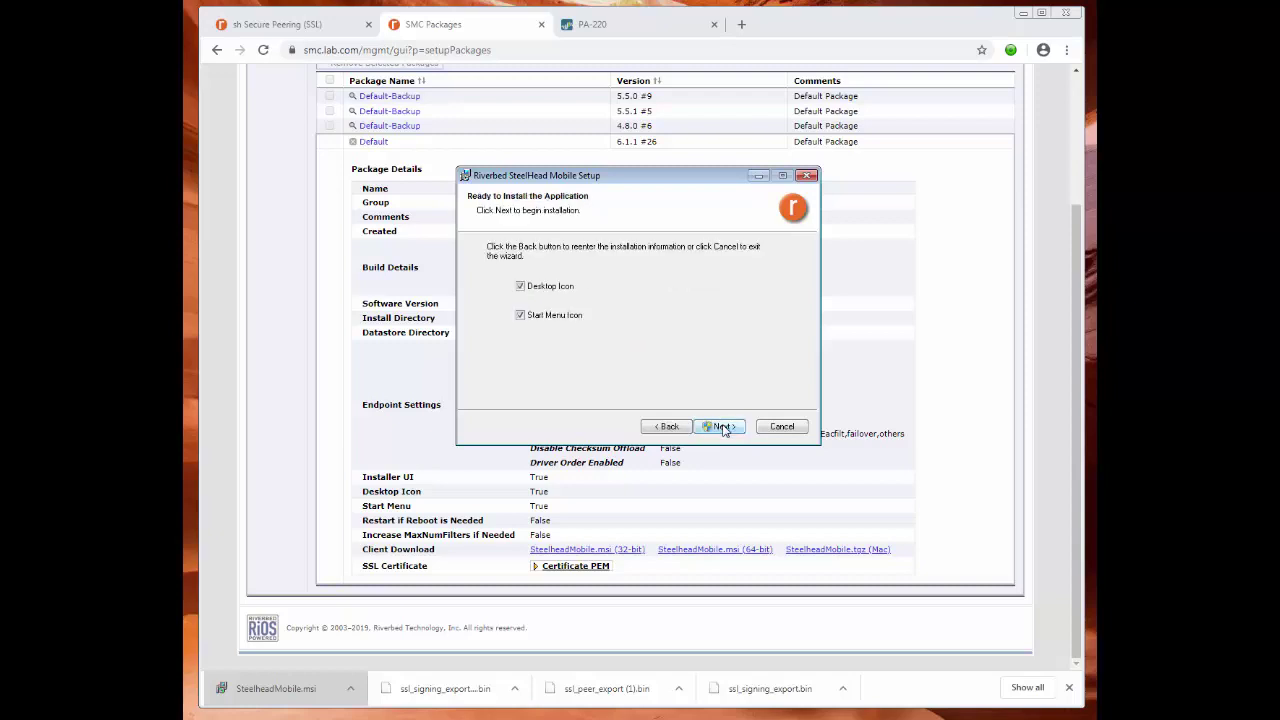
click(722, 427)
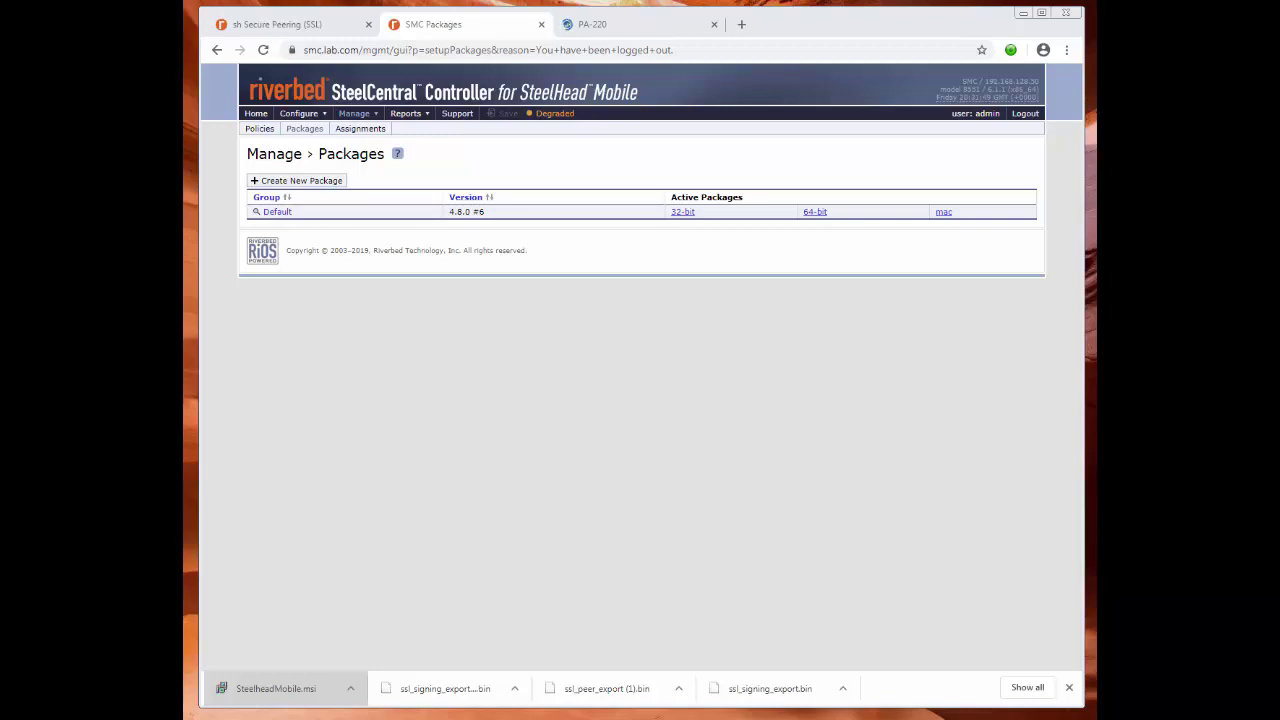
Bring up the SteelHead Mobile Client window, confirm SSL Optimization under Settings, then view Support.
drag(672, 189, 632, 152)
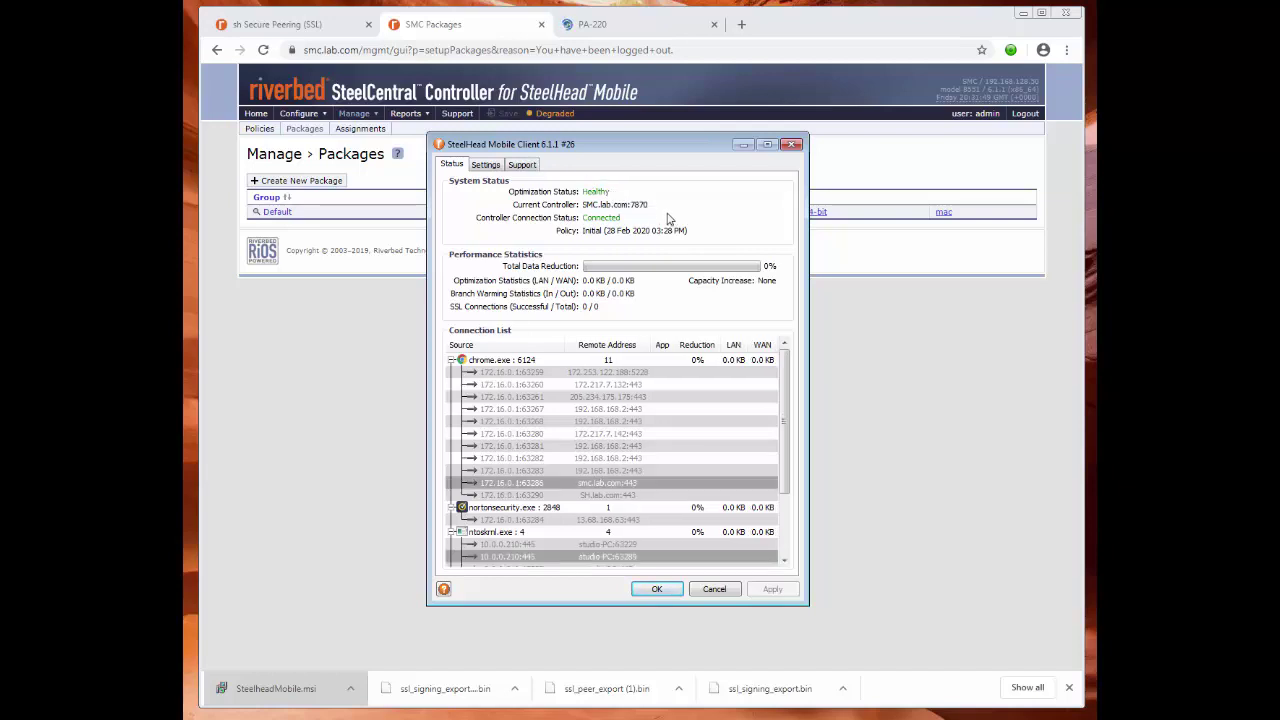
click(487, 165)
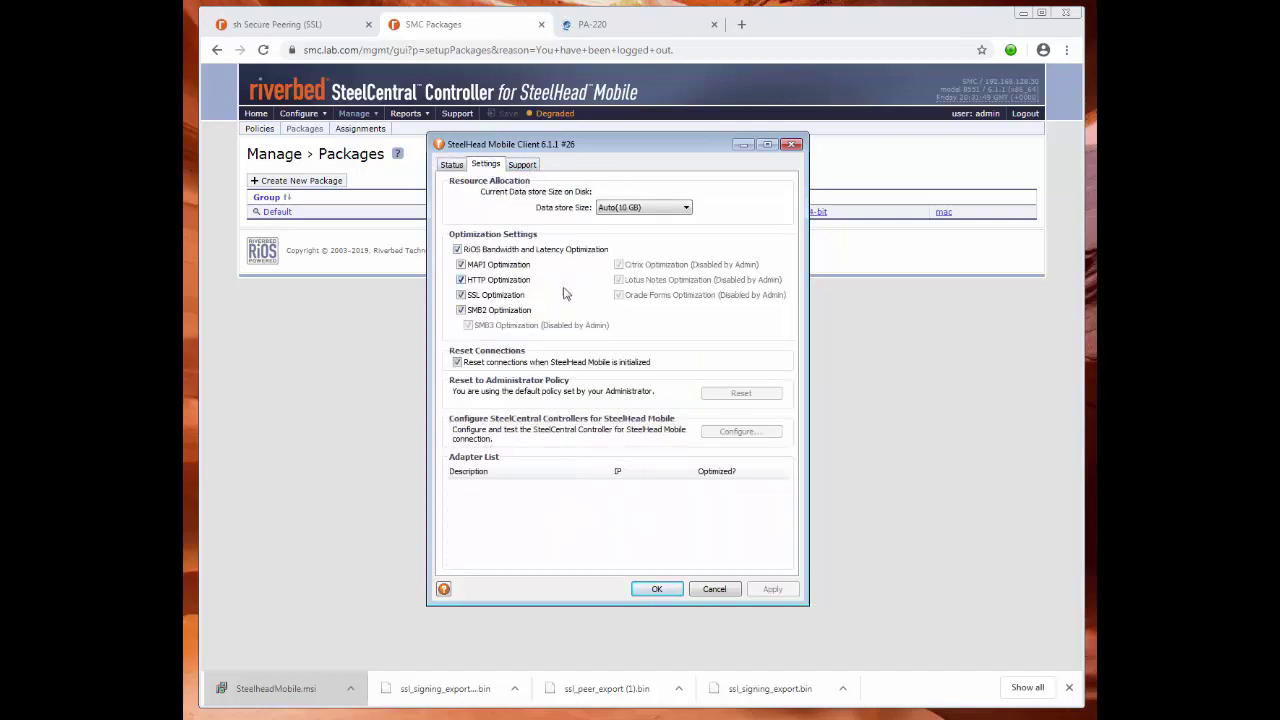
click(526, 168)
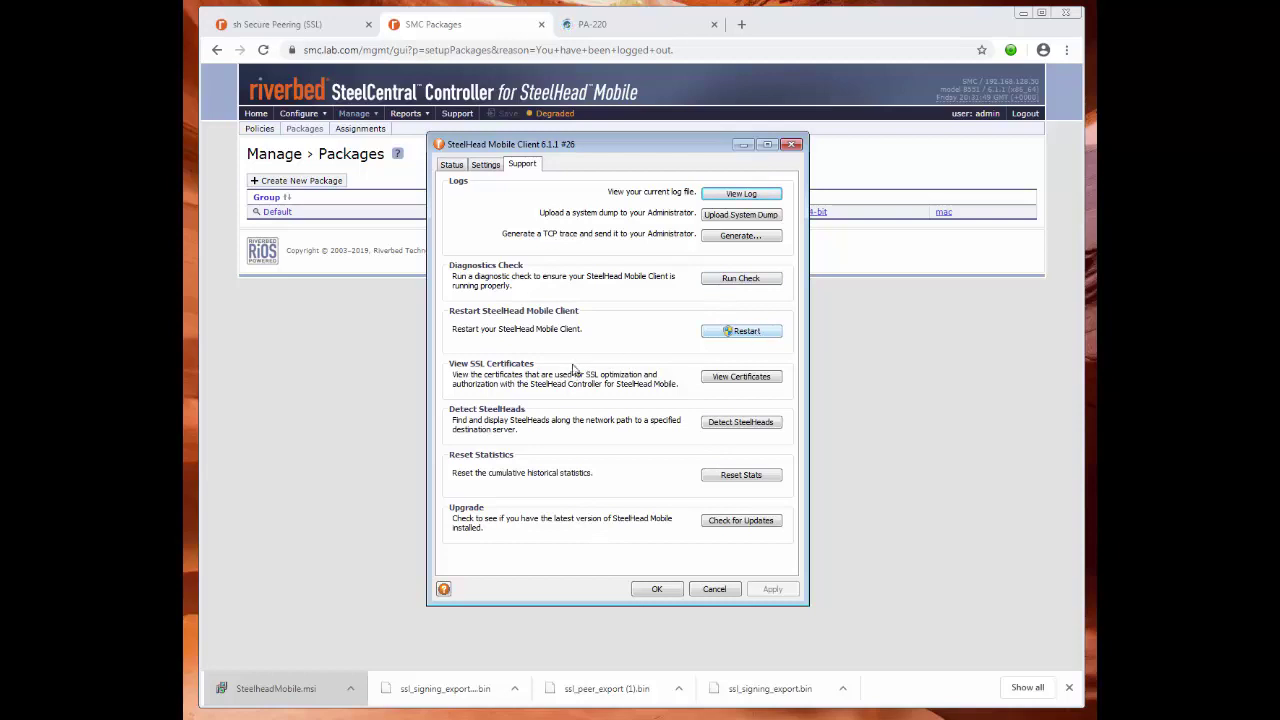
View the Advanced SSL CA Certificate details among the client's certificates.
click(752, 378)
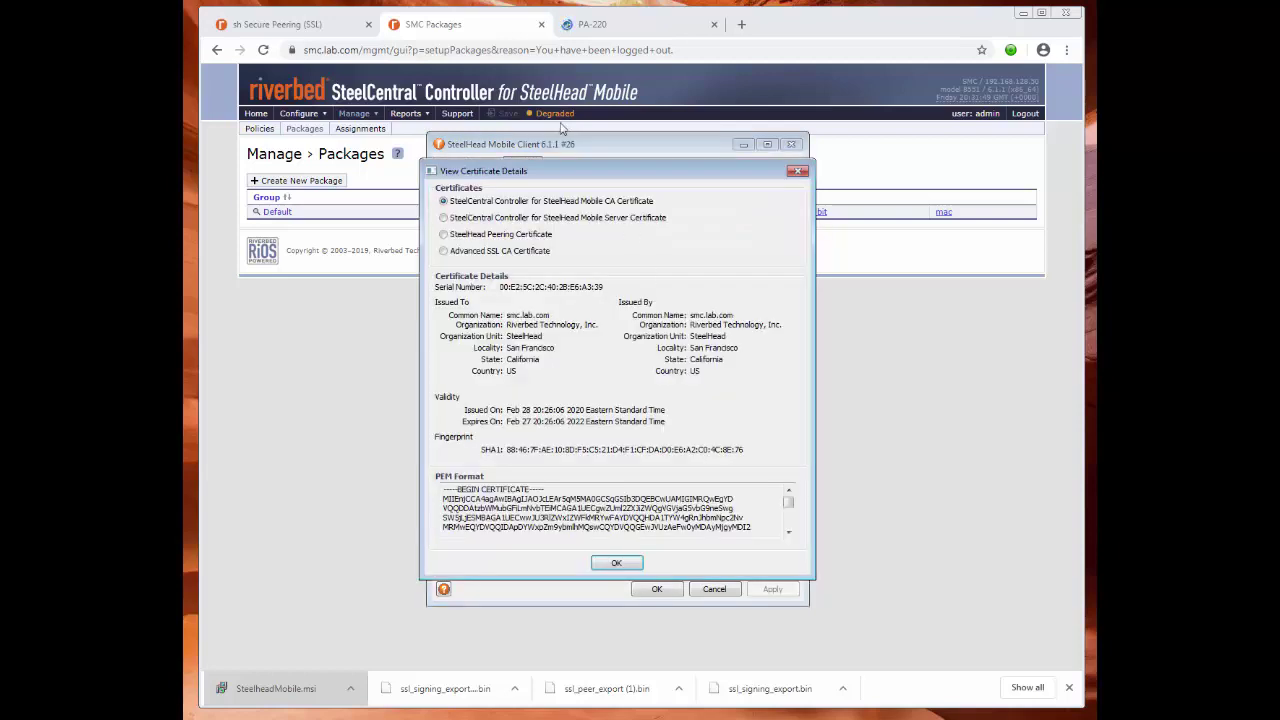
click(461, 253)
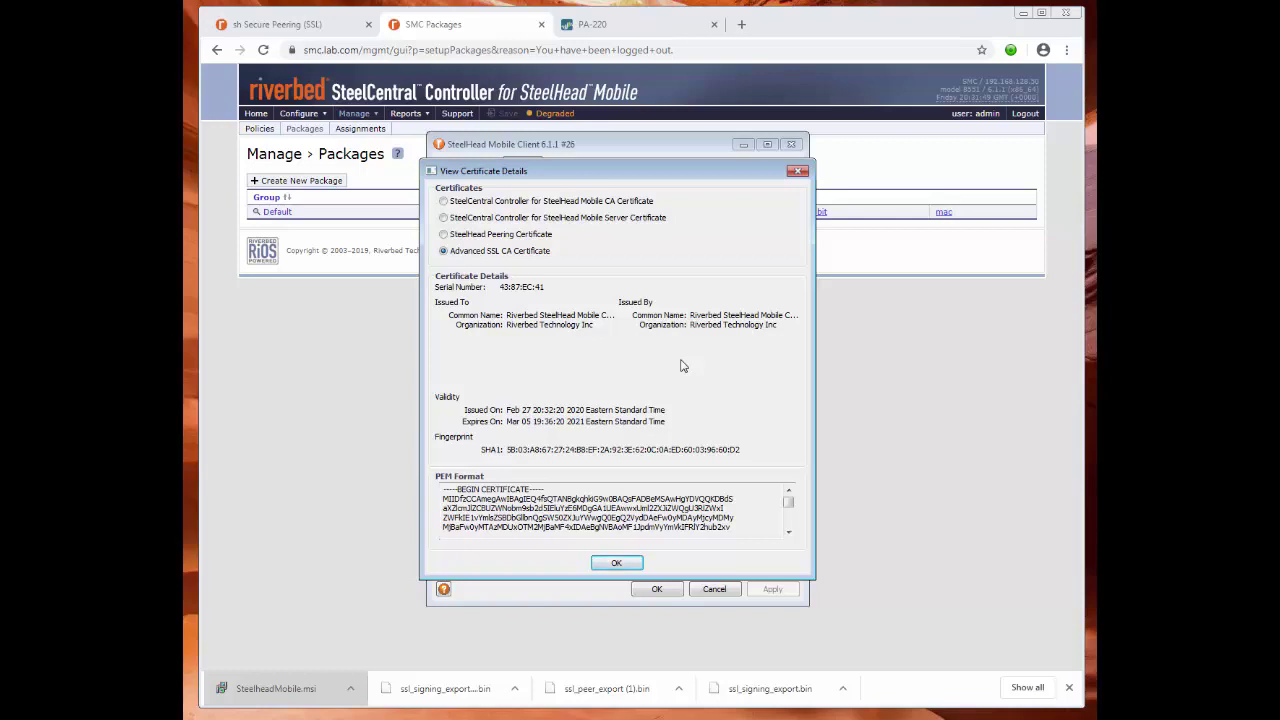
click(620, 561)
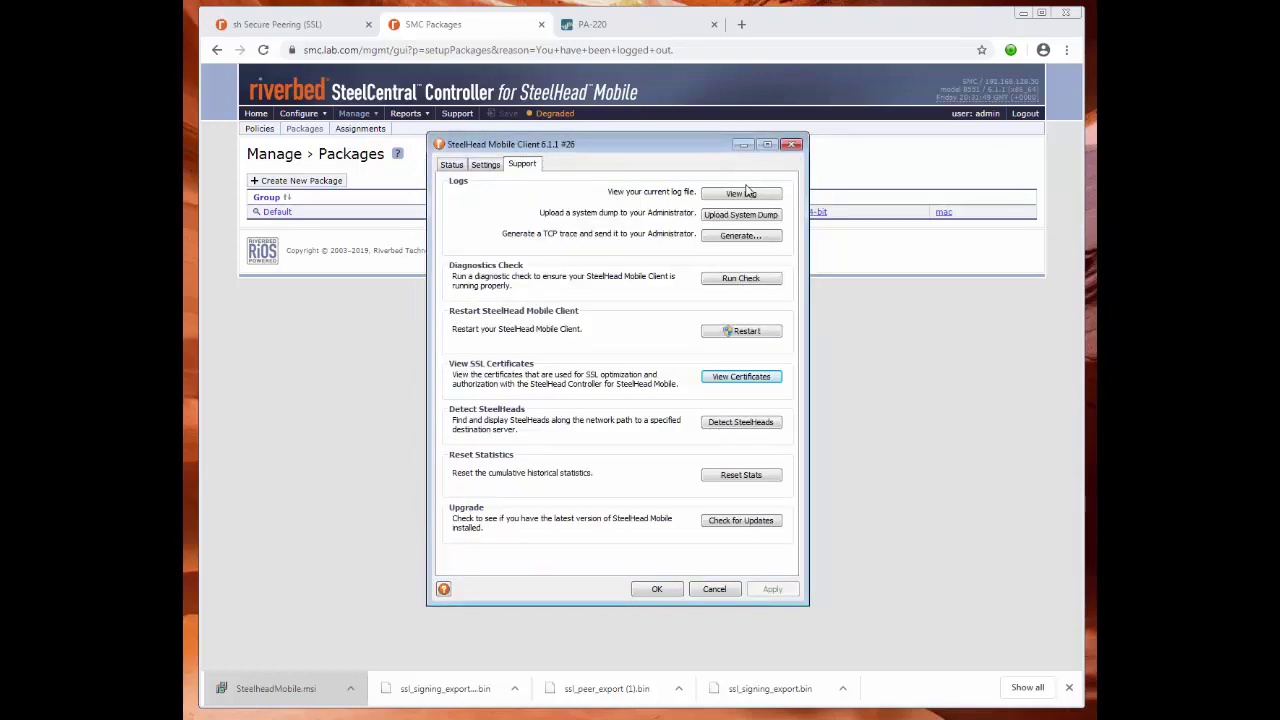
Recheck Settings, inspect the SH.lab.com:443 connection, close the client, and go to the PA-220 firewall.
click(487, 166)
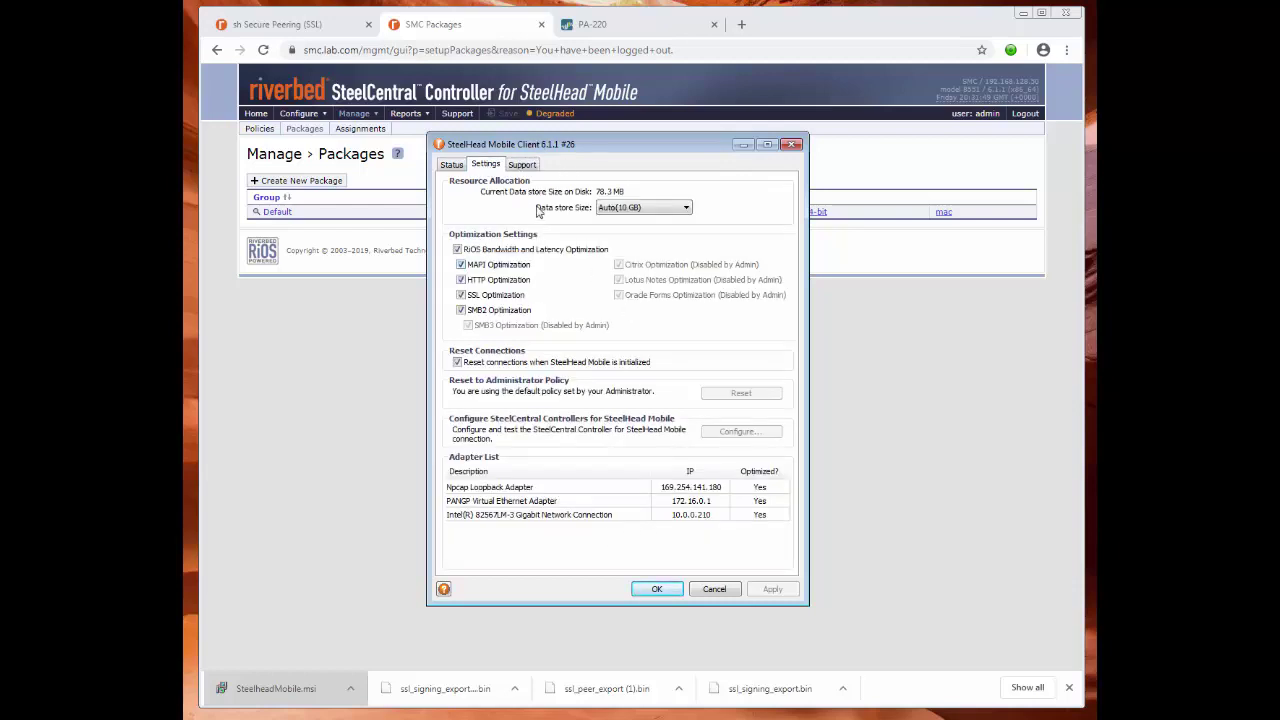
click(459, 171)
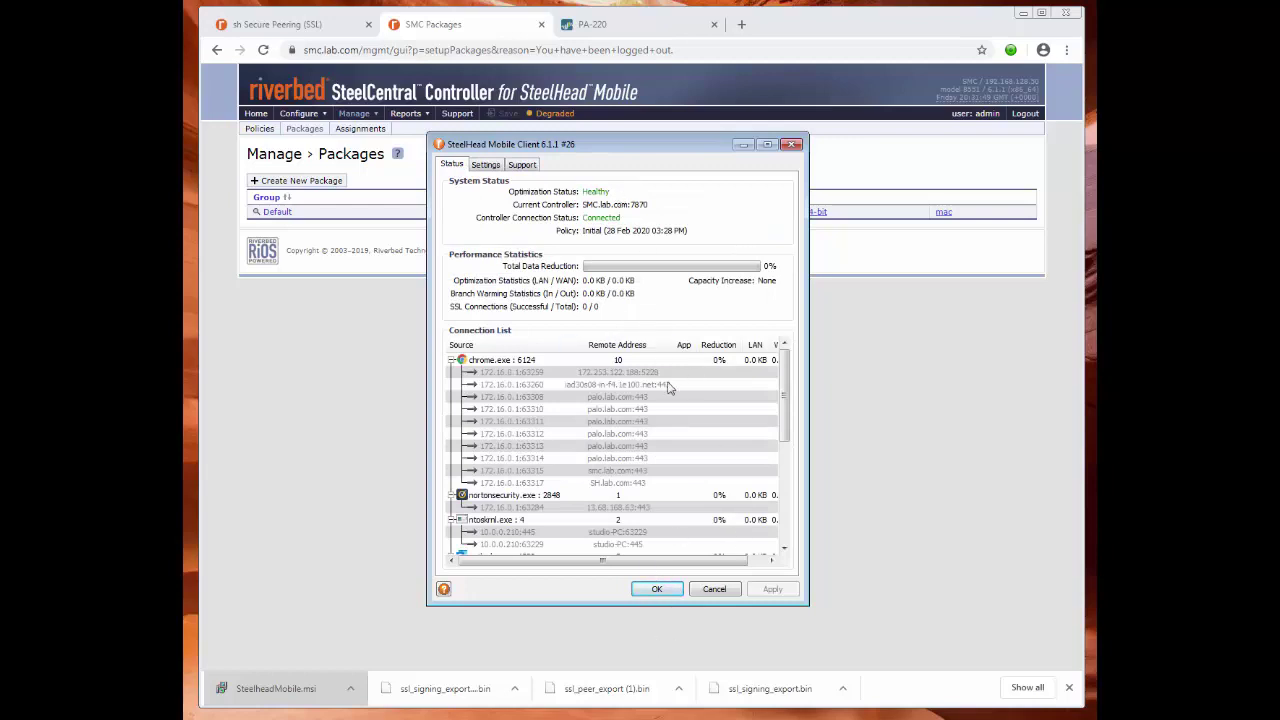
click(690, 483)
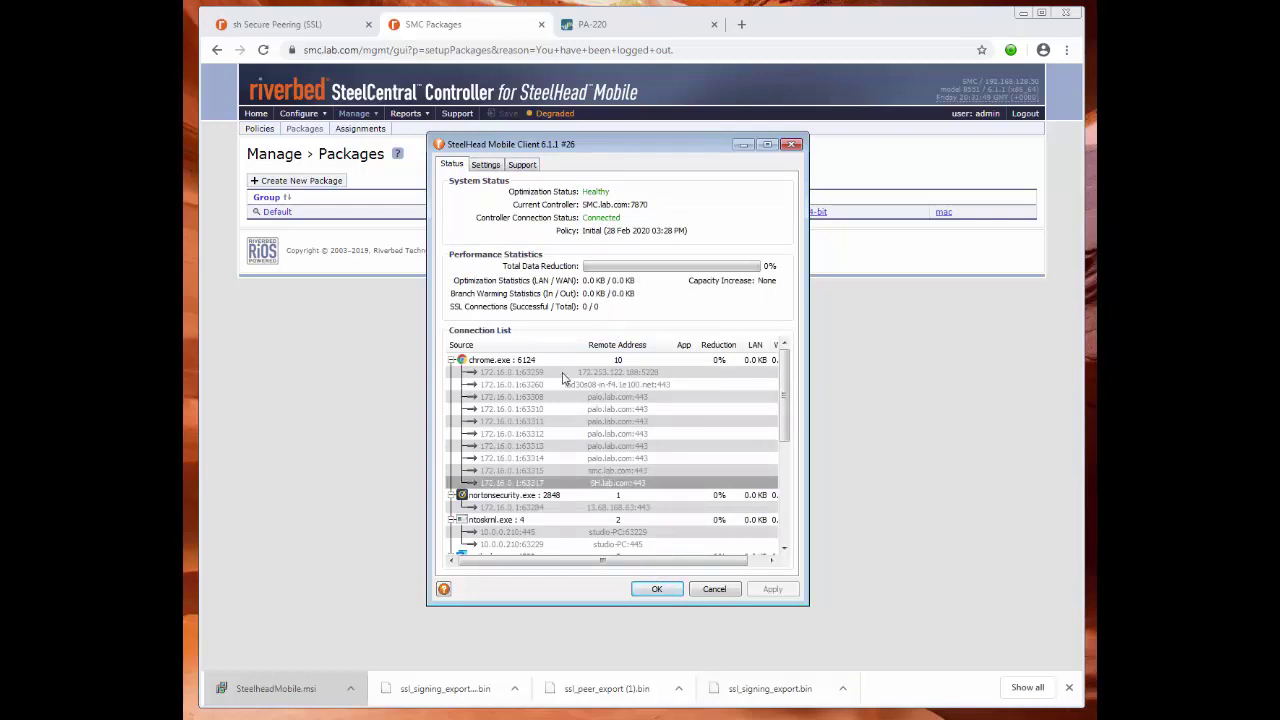
click(730, 592)
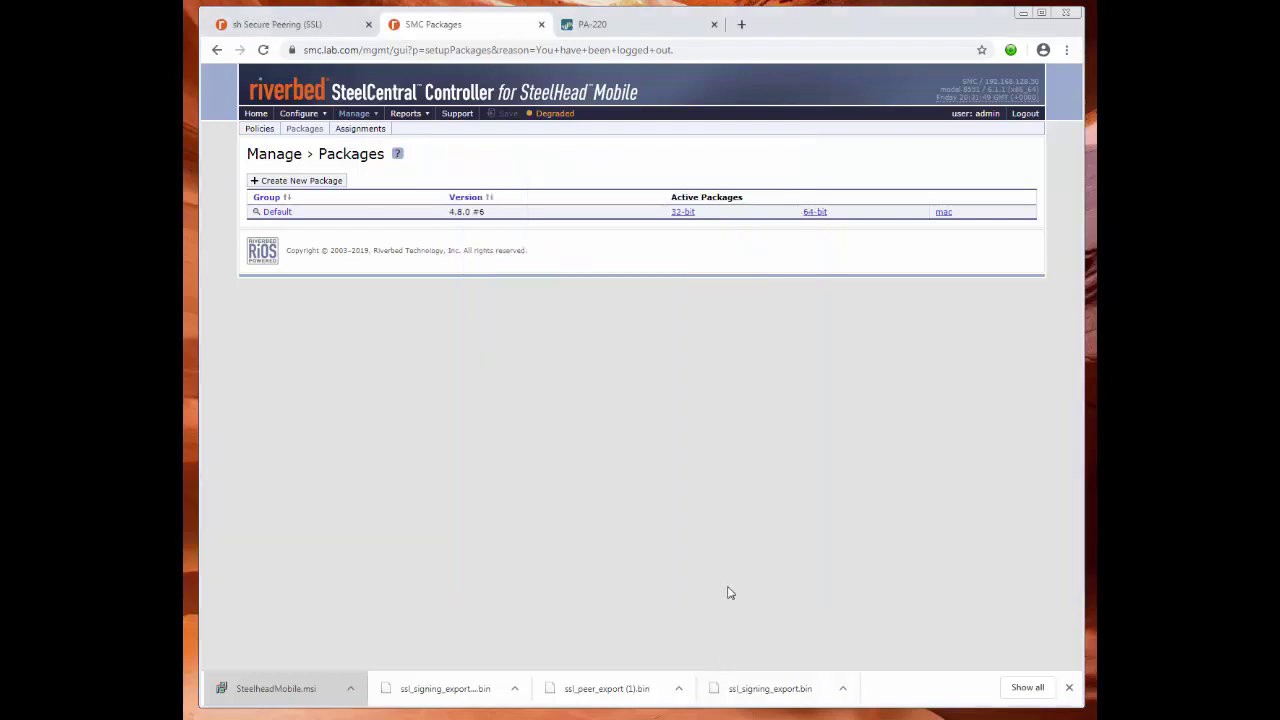
click(638, 28)
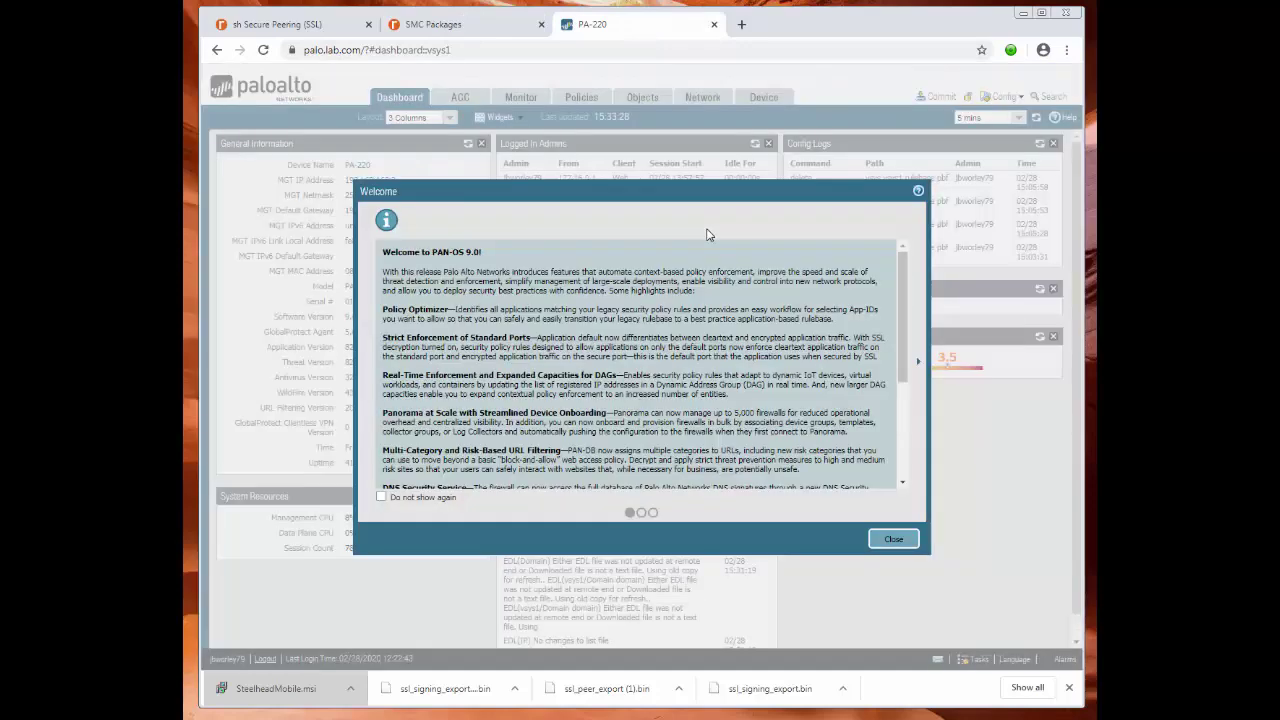
Dismiss the PAN-OS welcome notice and start a new Policy Based Forwarding rule named r-in.
click(895, 540)
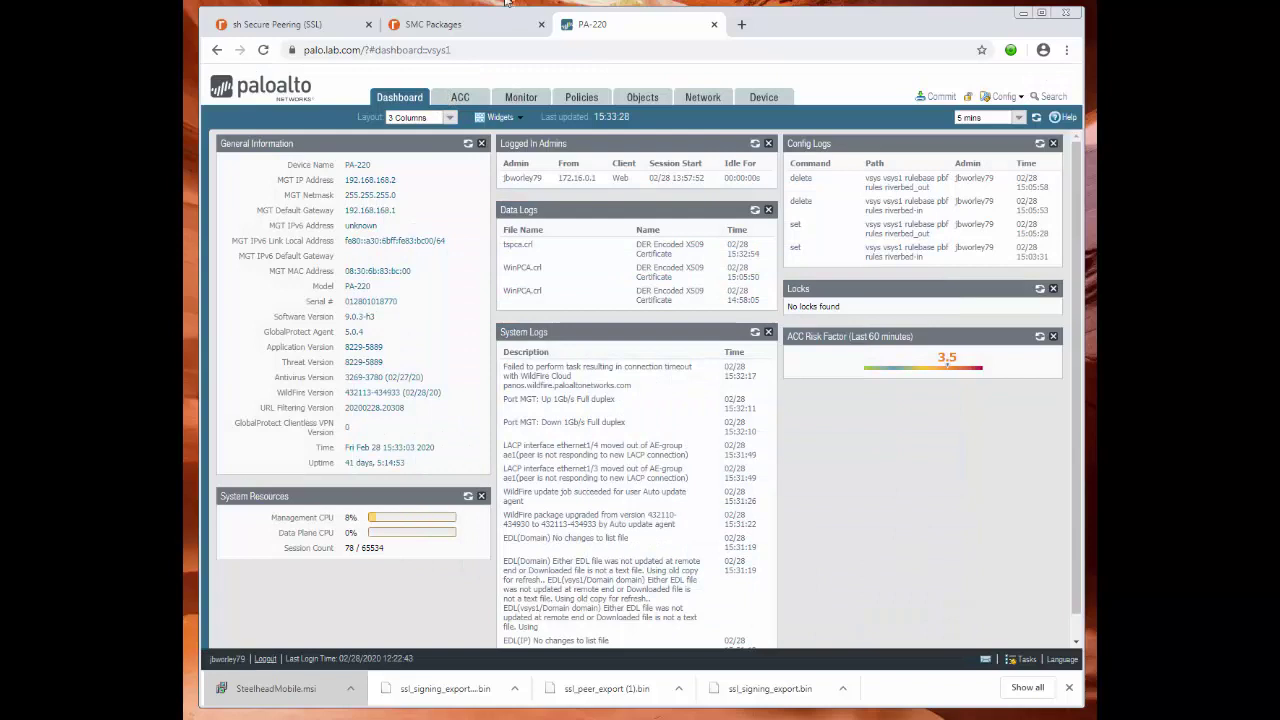
click(582, 98)
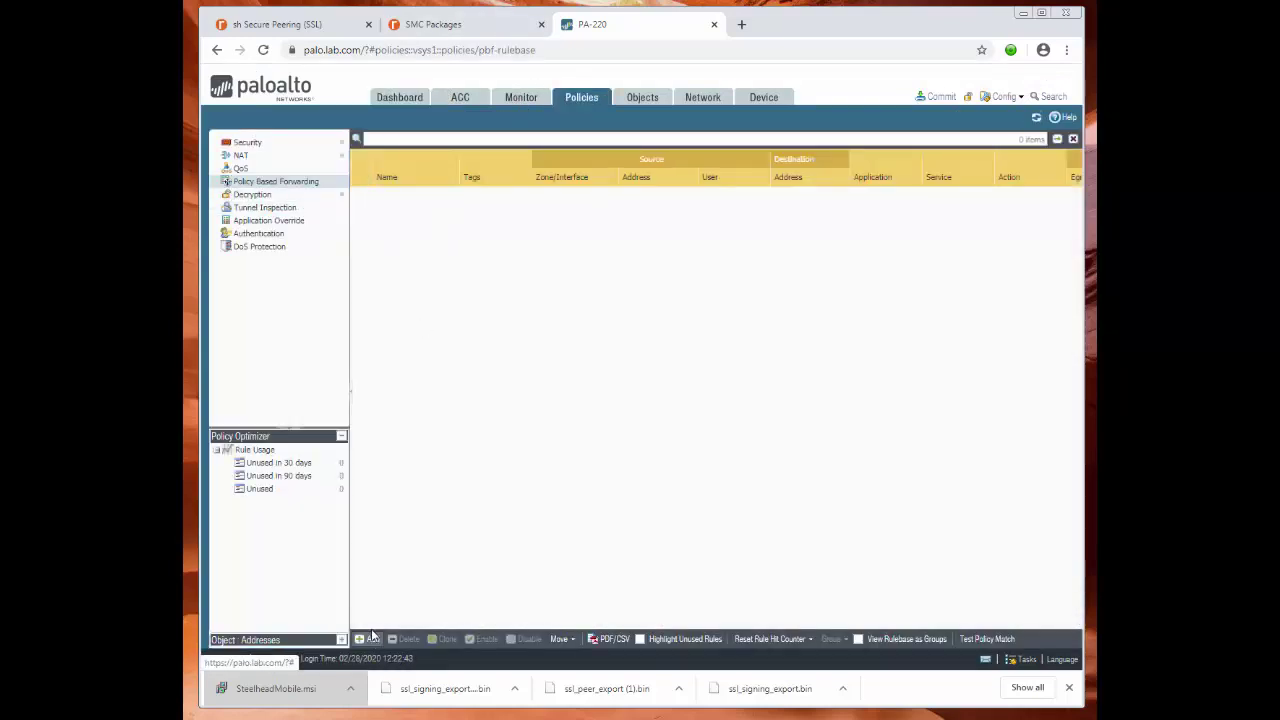
click(368, 638)
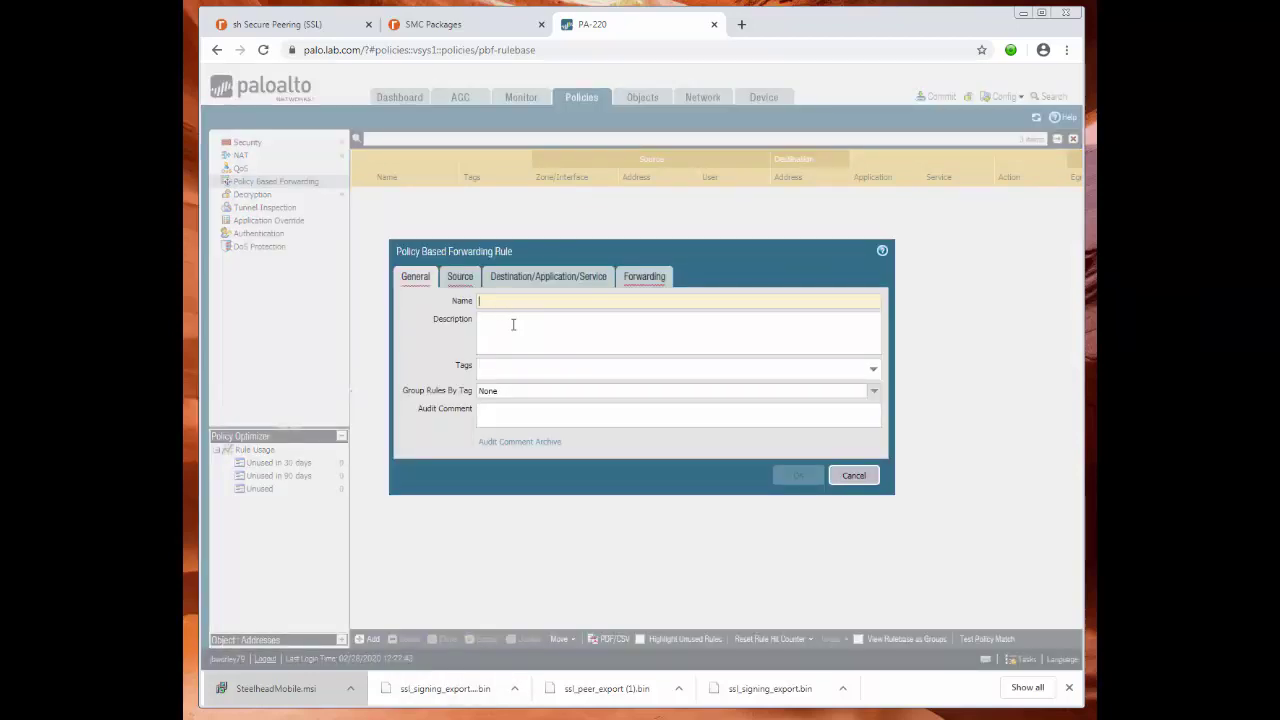
text(r-in)
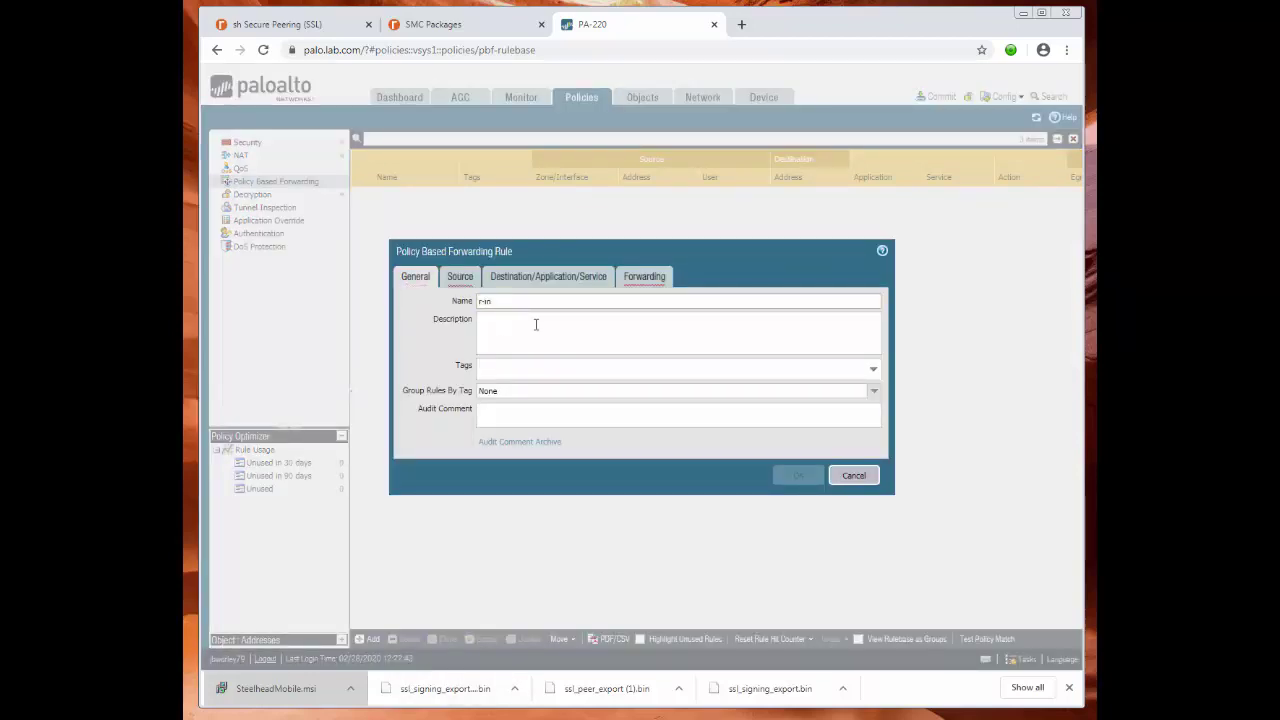
Set the rule's source zone to VPN and source address to 172.16.0.1_172.16.0.100.
click(460, 278)
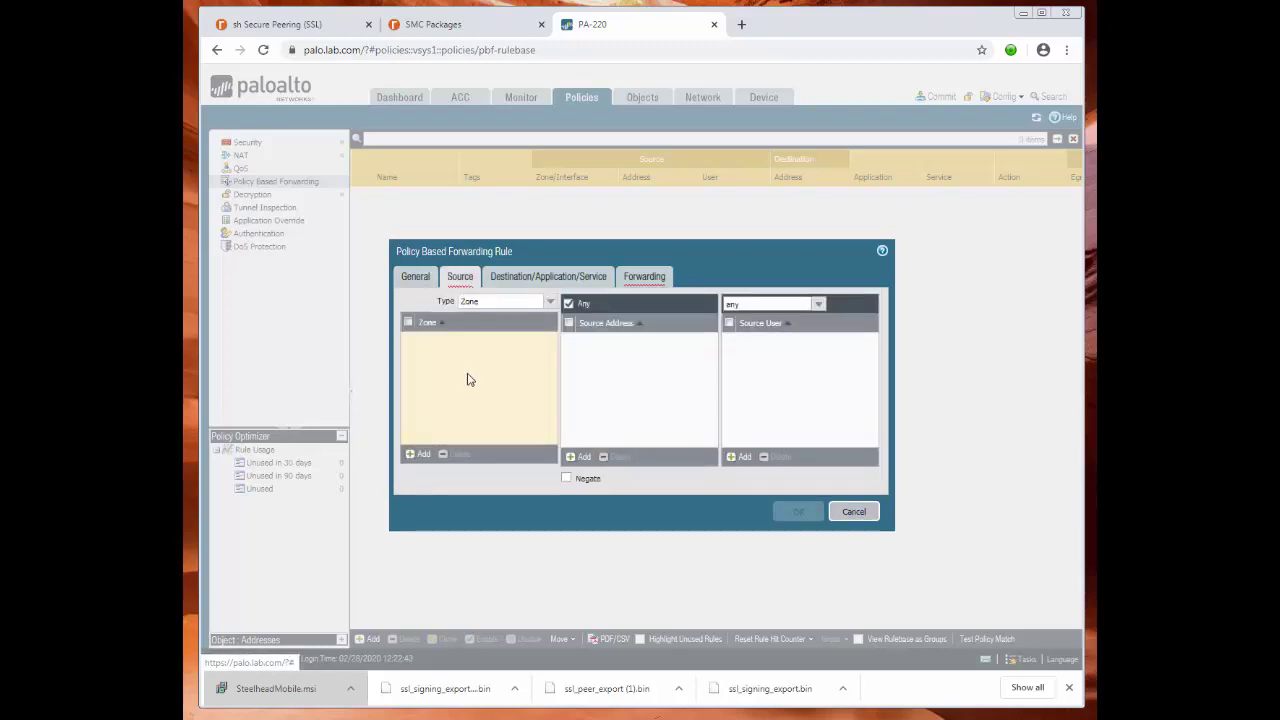
click(418, 454)
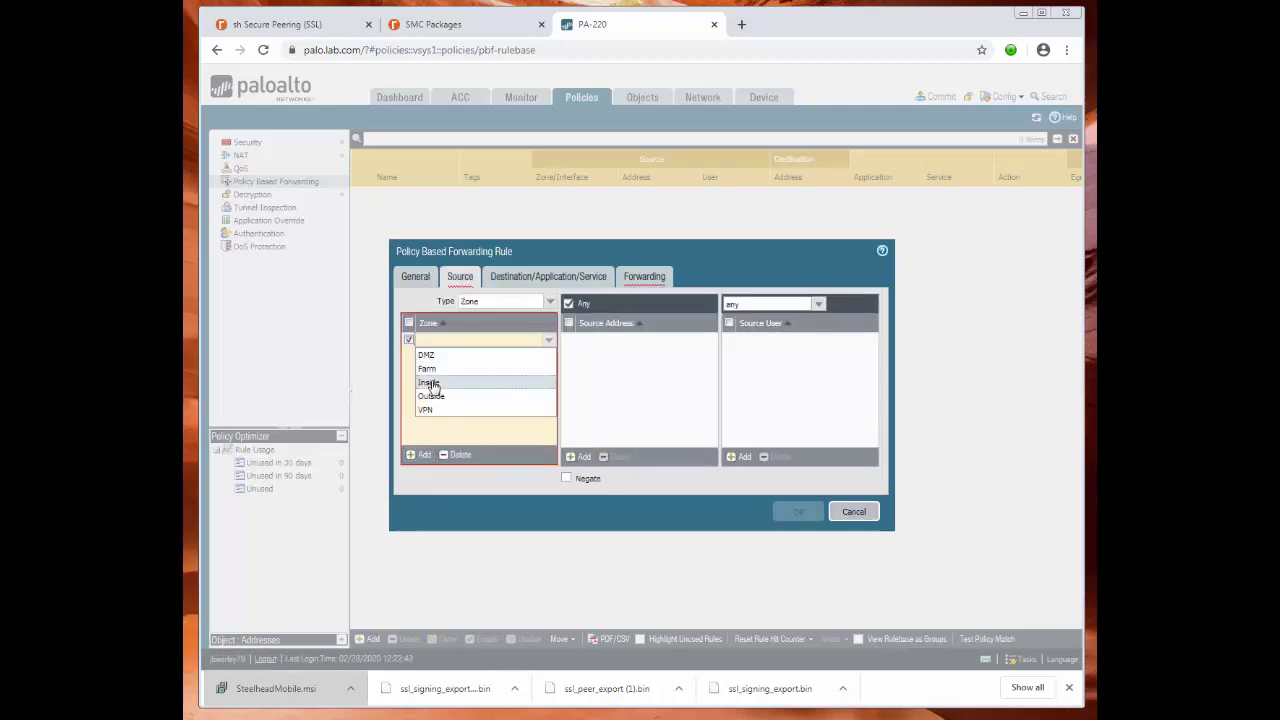
click(425, 409)
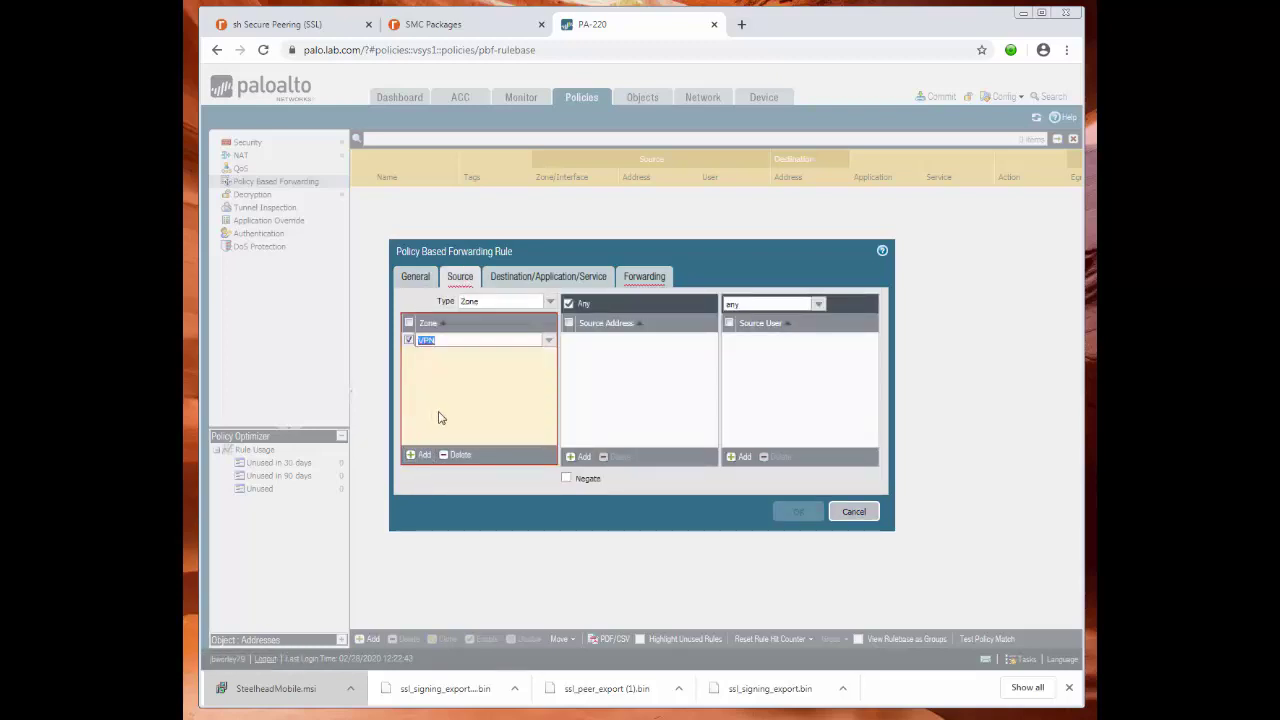
click(579, 457)
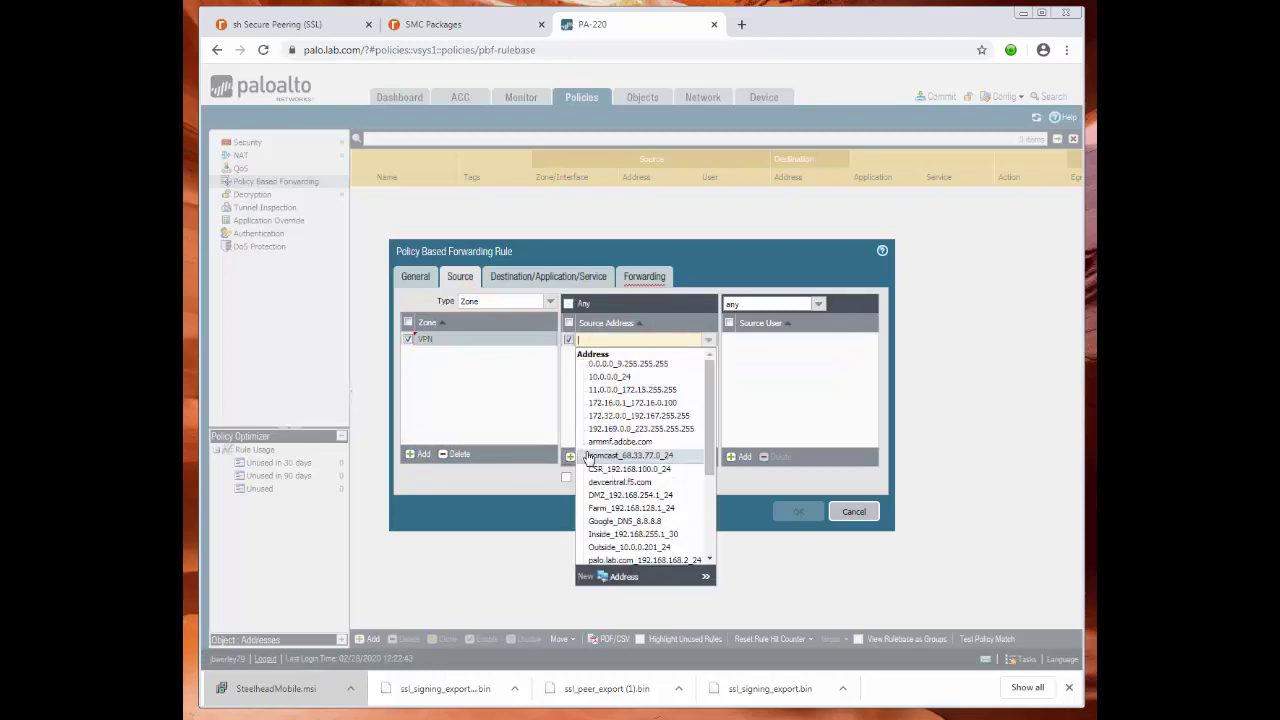
text(172.16)
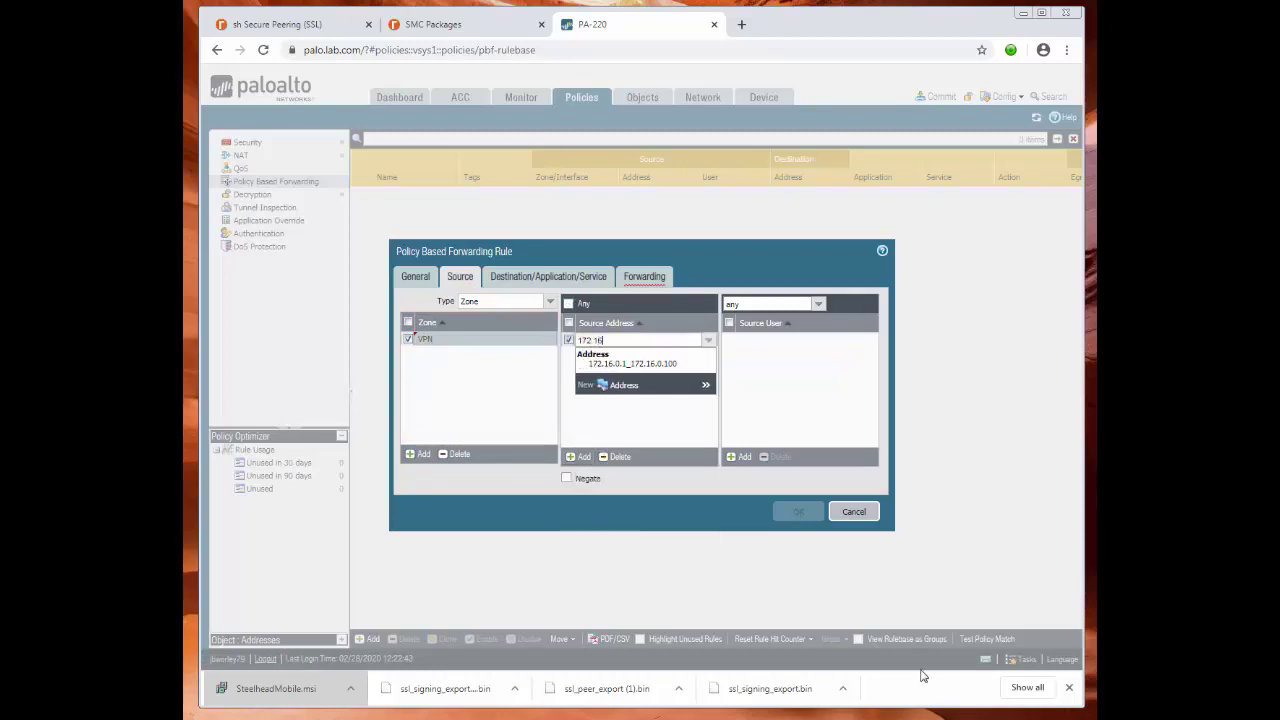
click(660, 365)
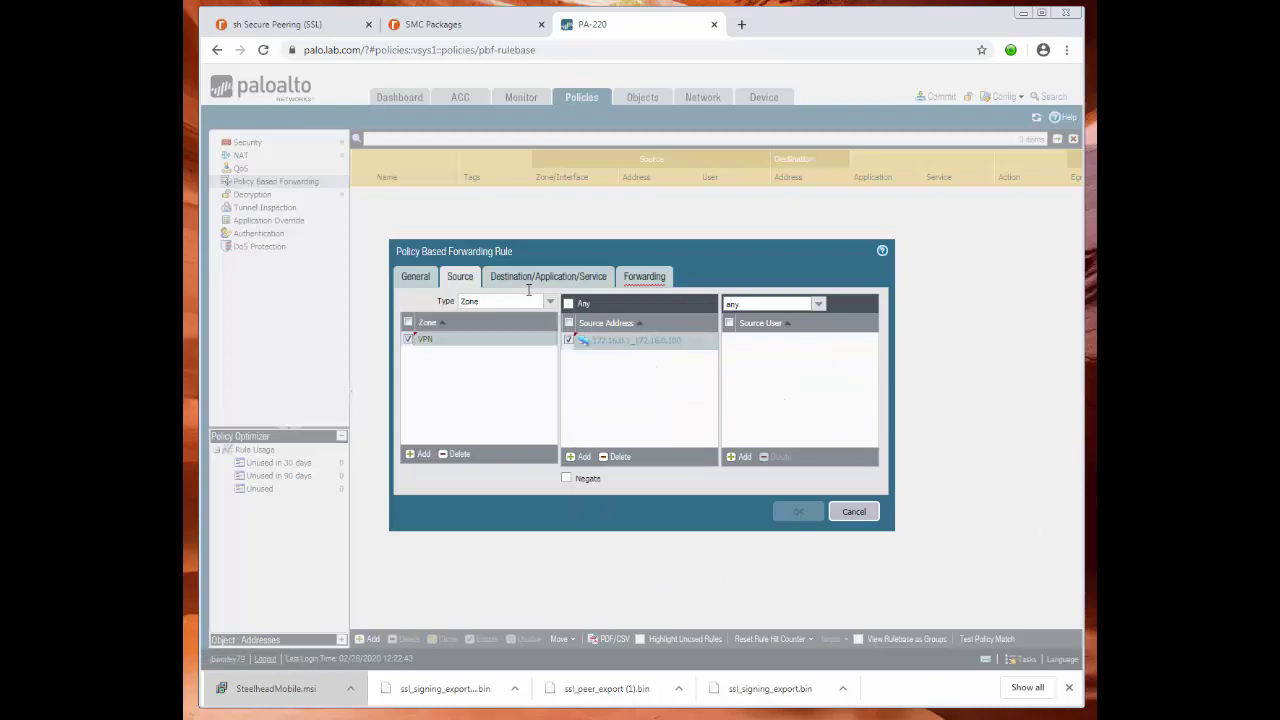
click(540, 277)
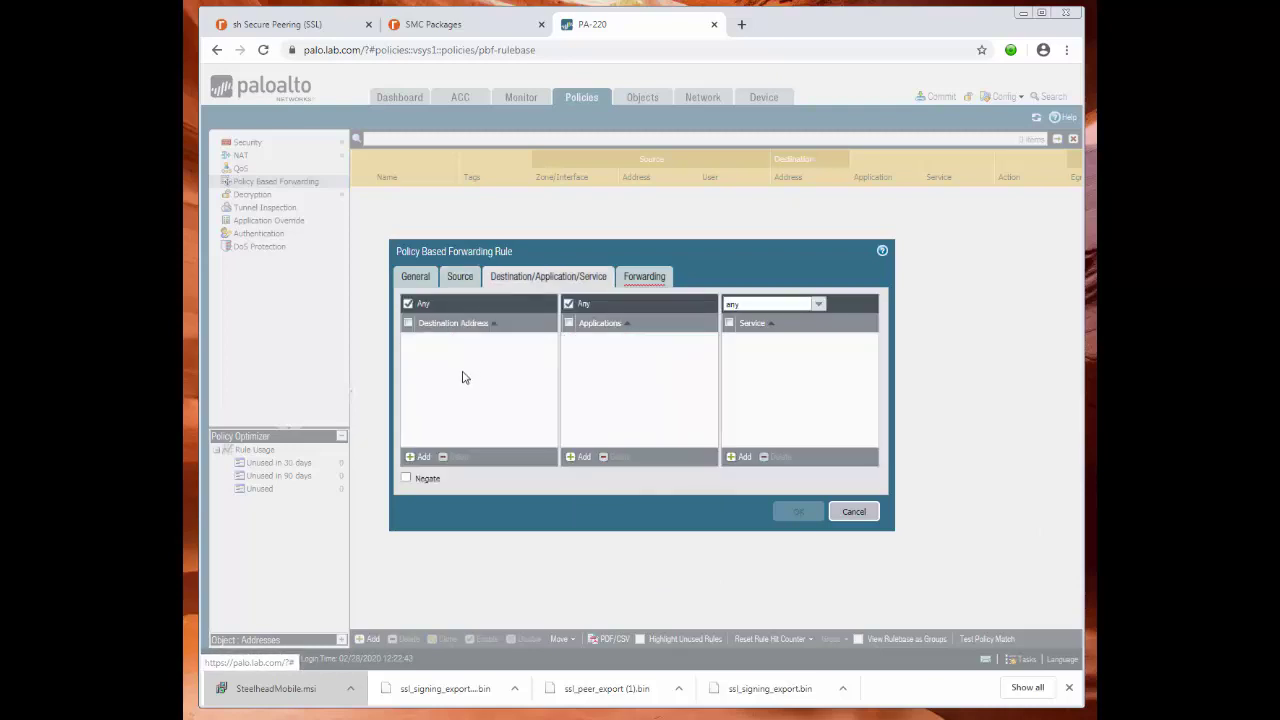
Match destination address web.lab.com and service TCP-443 in the r-in rule.
click(418, 456)
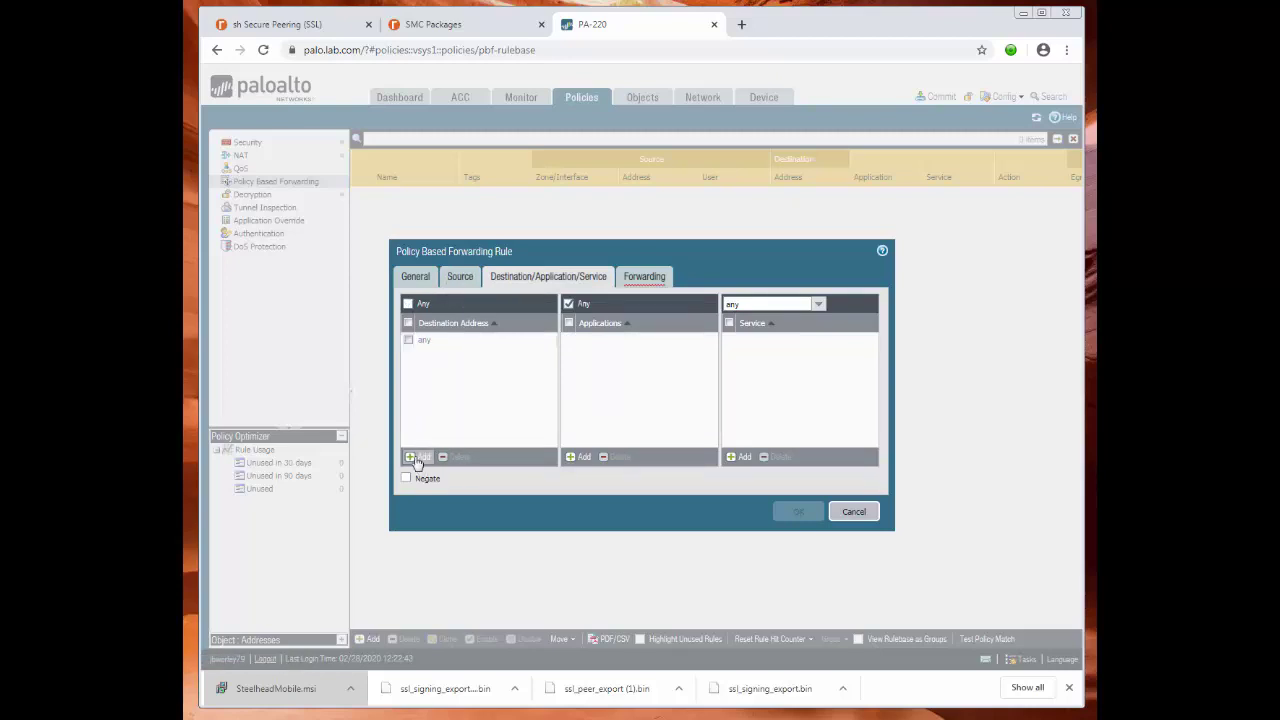
text(web)
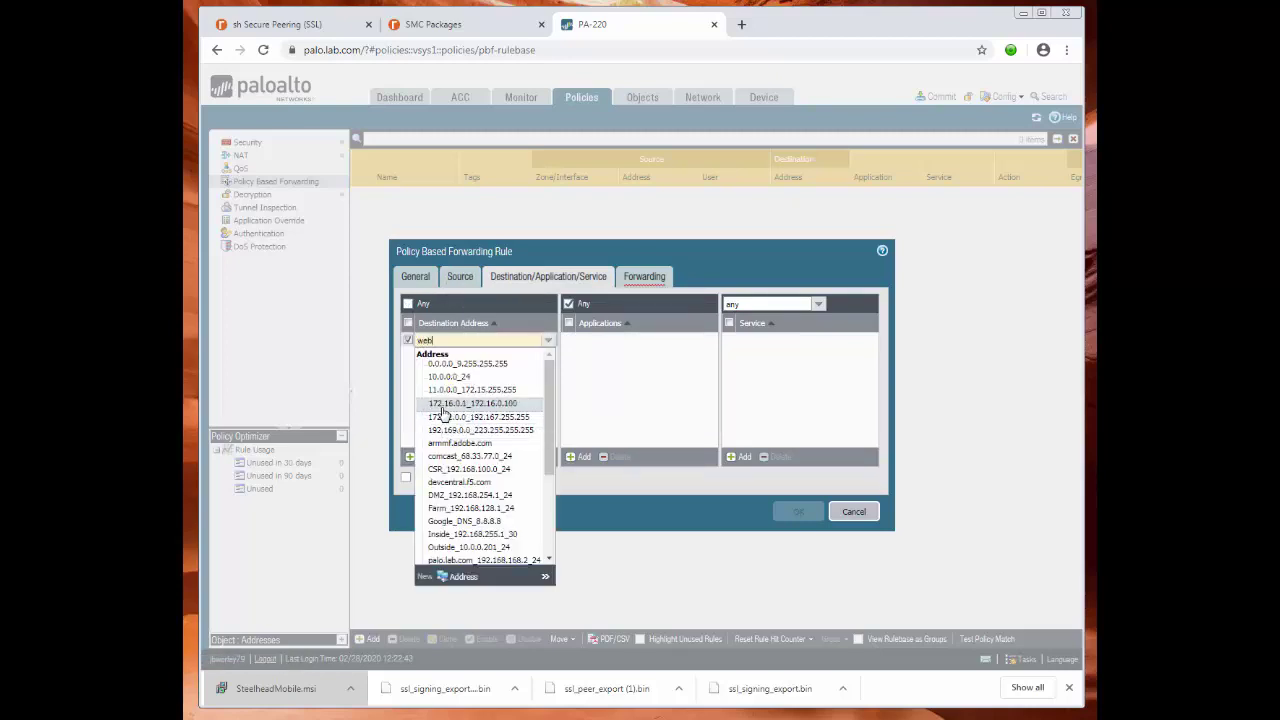
text(.lab.com)
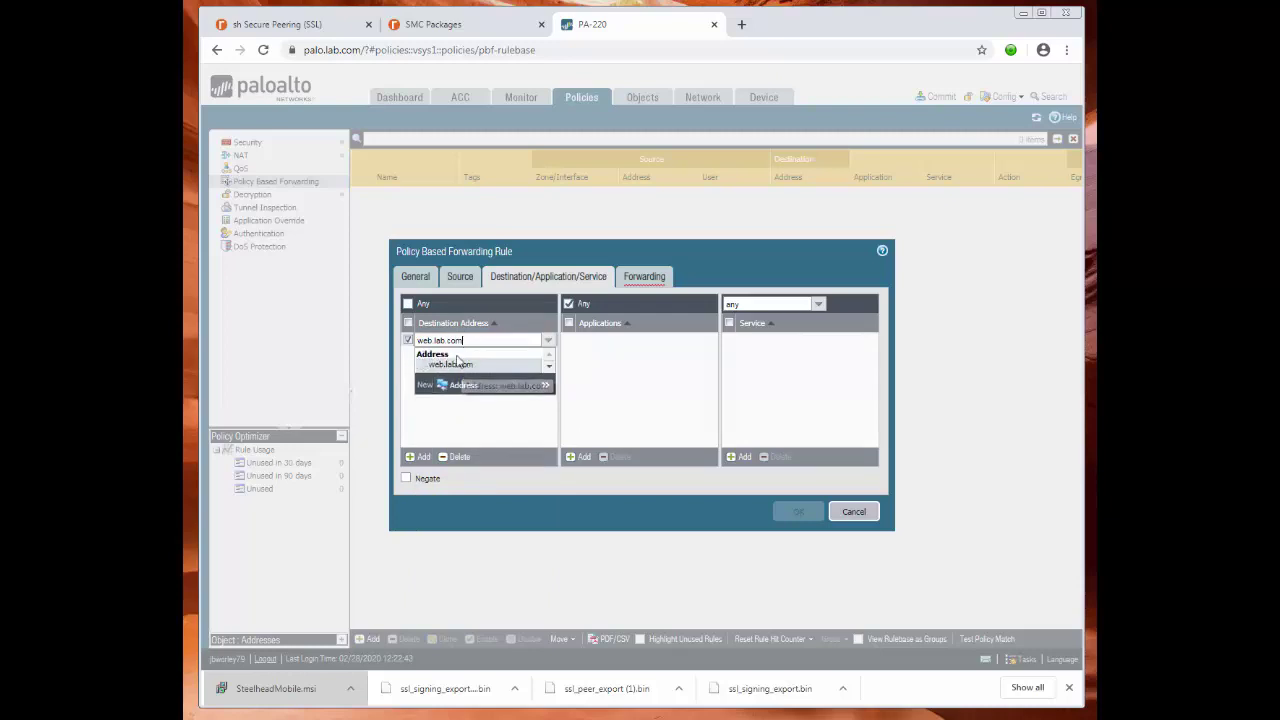
click(453, 366)
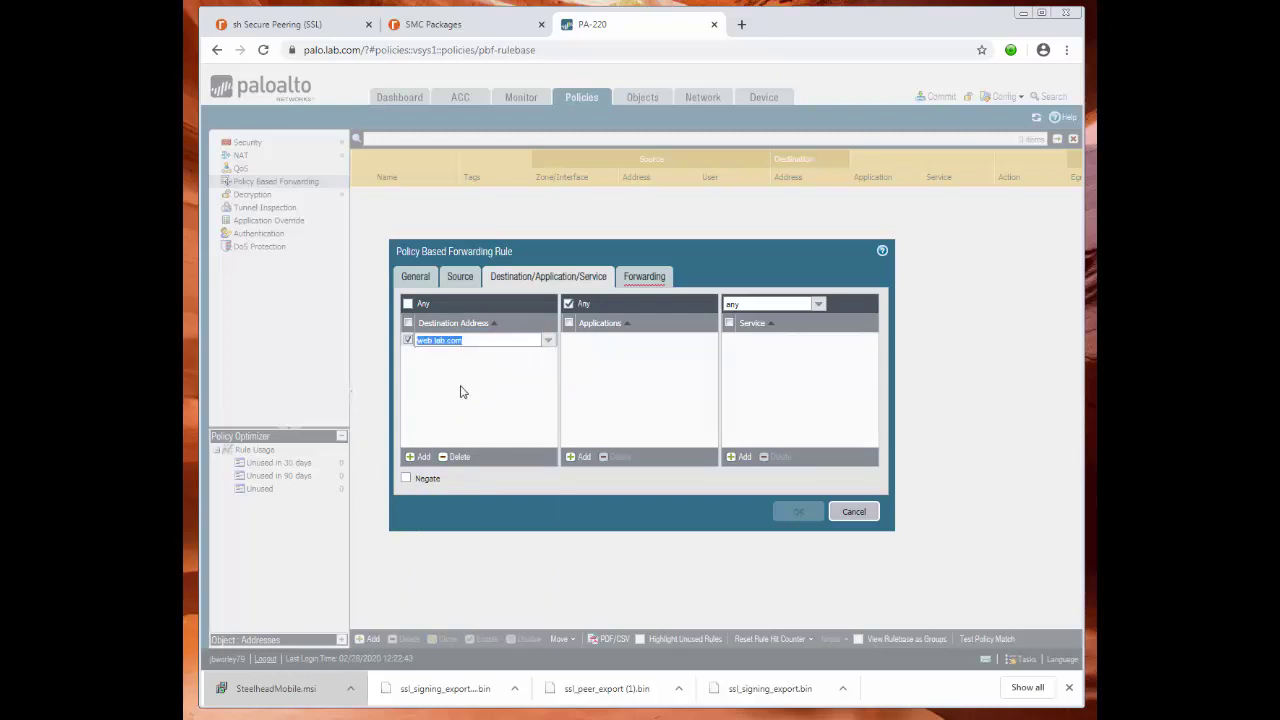
click(422, 419)
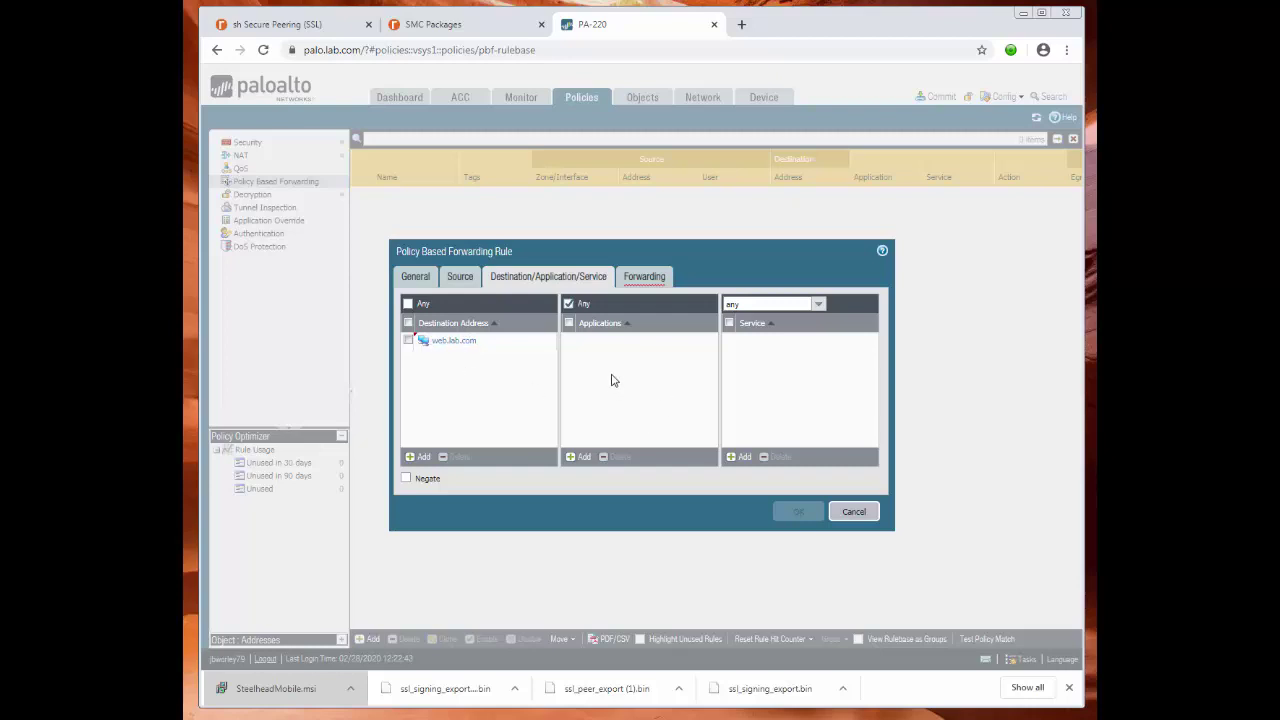
click(740, 456)
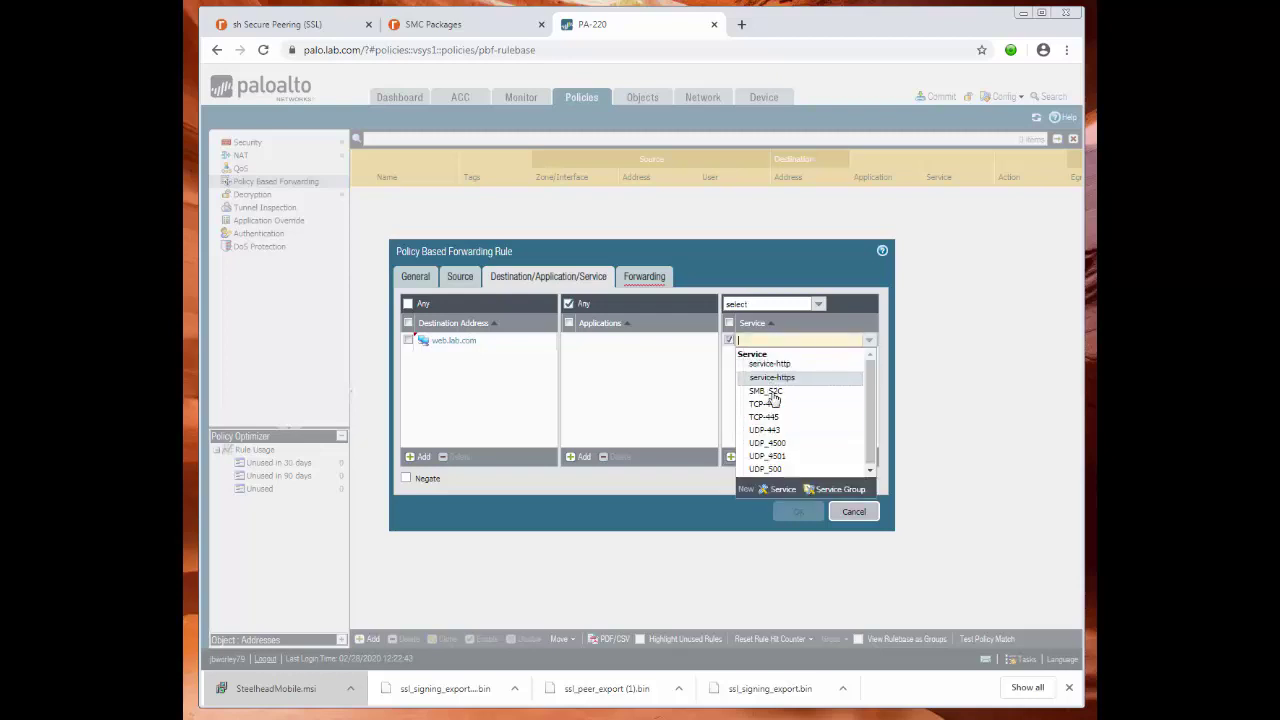
click(768, 404)
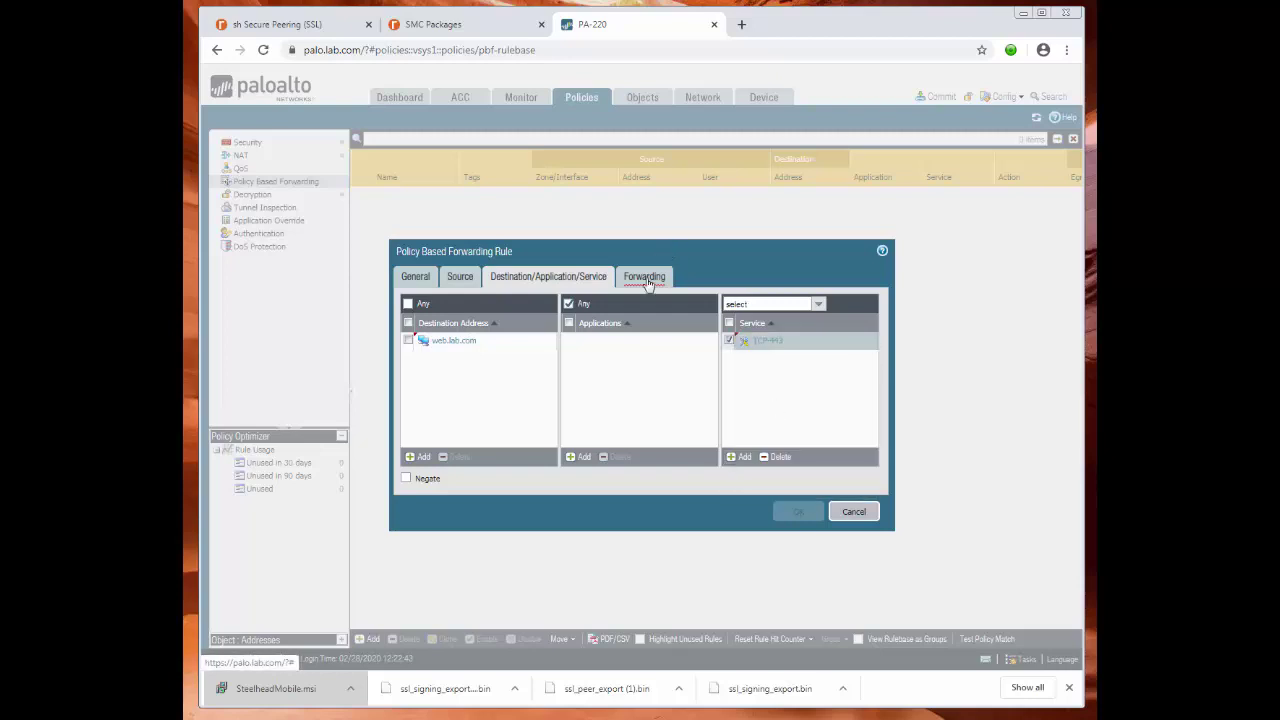
click(645, 280)
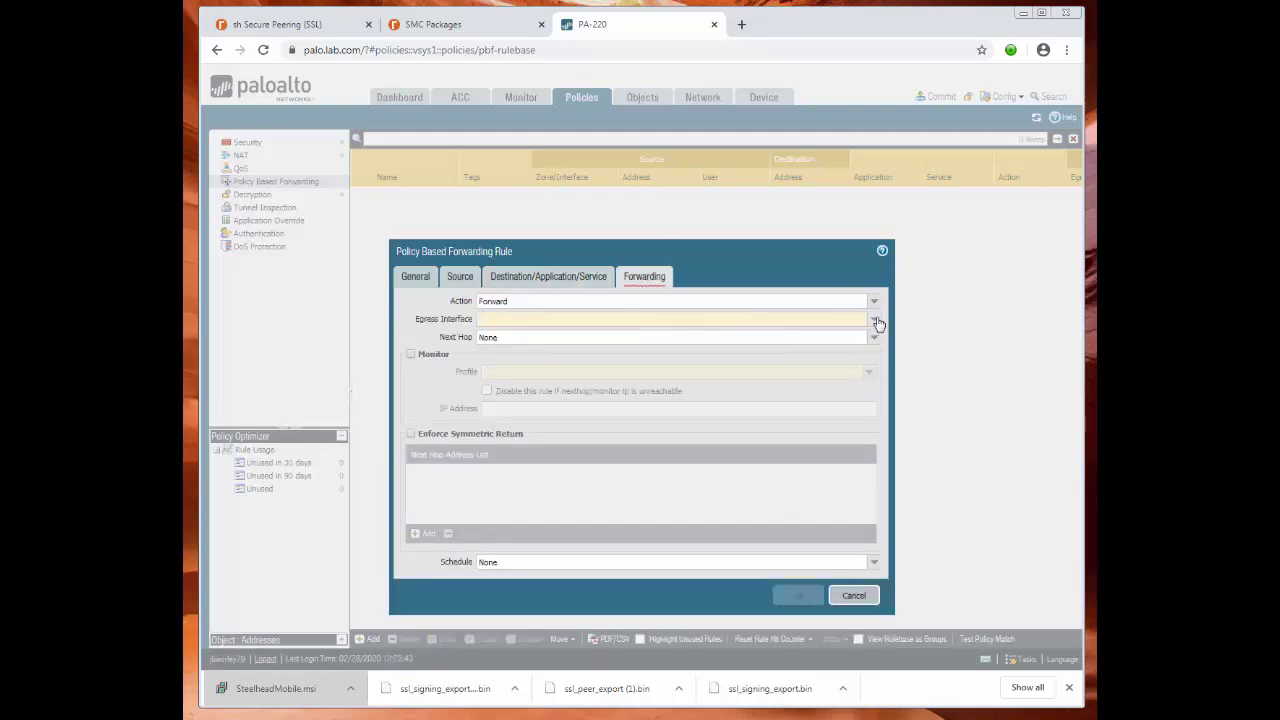
Forward via egress ethernet1/8.254 to next-hop IP SH-In-Path_192.168.254.100 and save rule r-in.
click(874, 319)
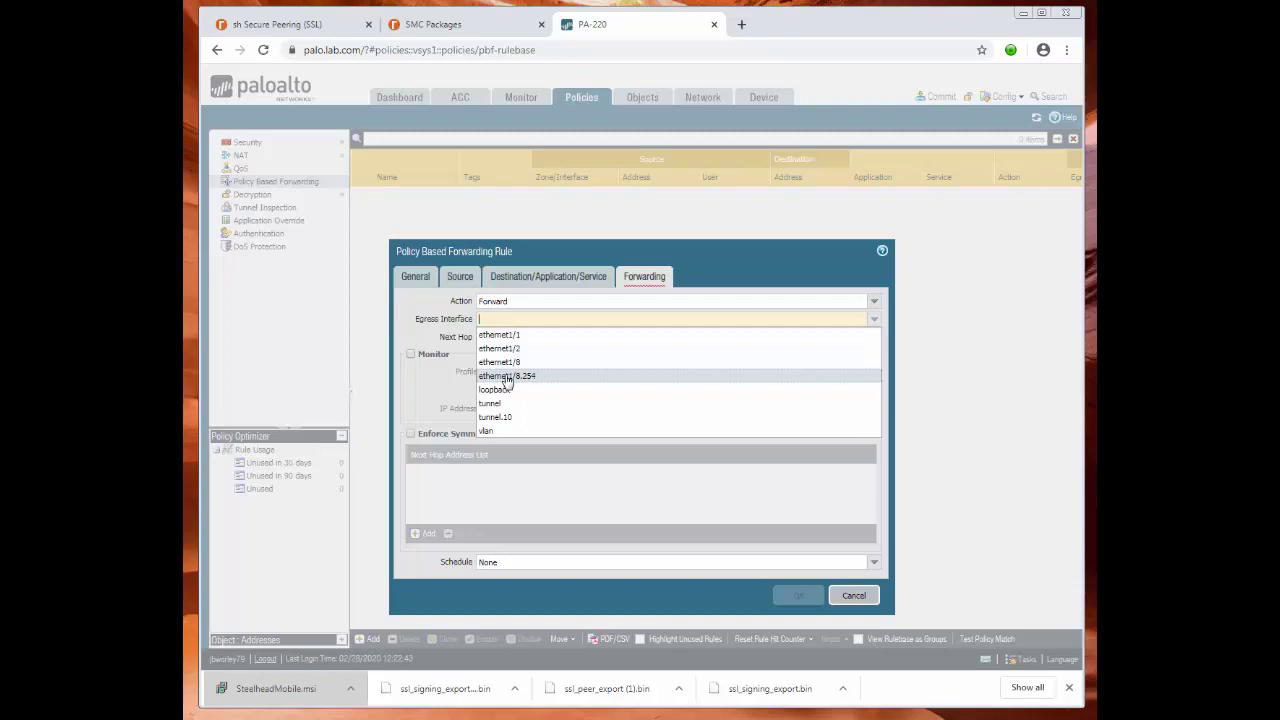
click(507, 376)
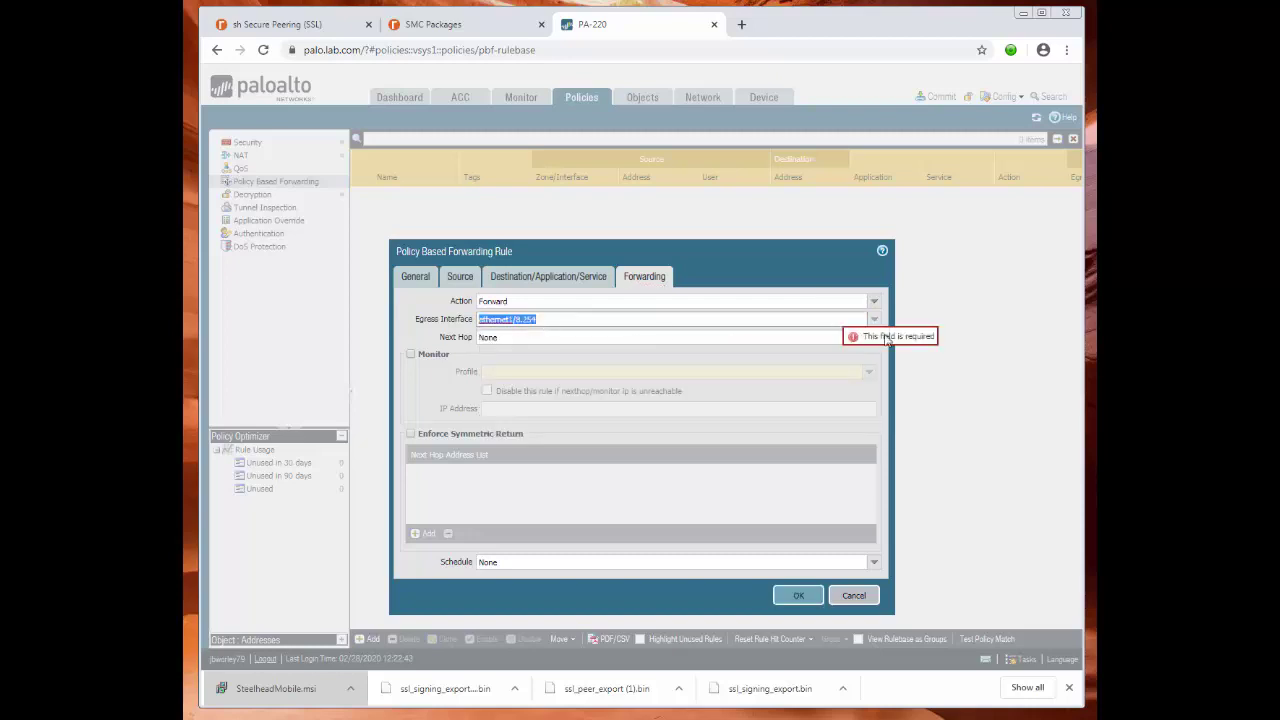
click(876, 342)
click(510, 354)
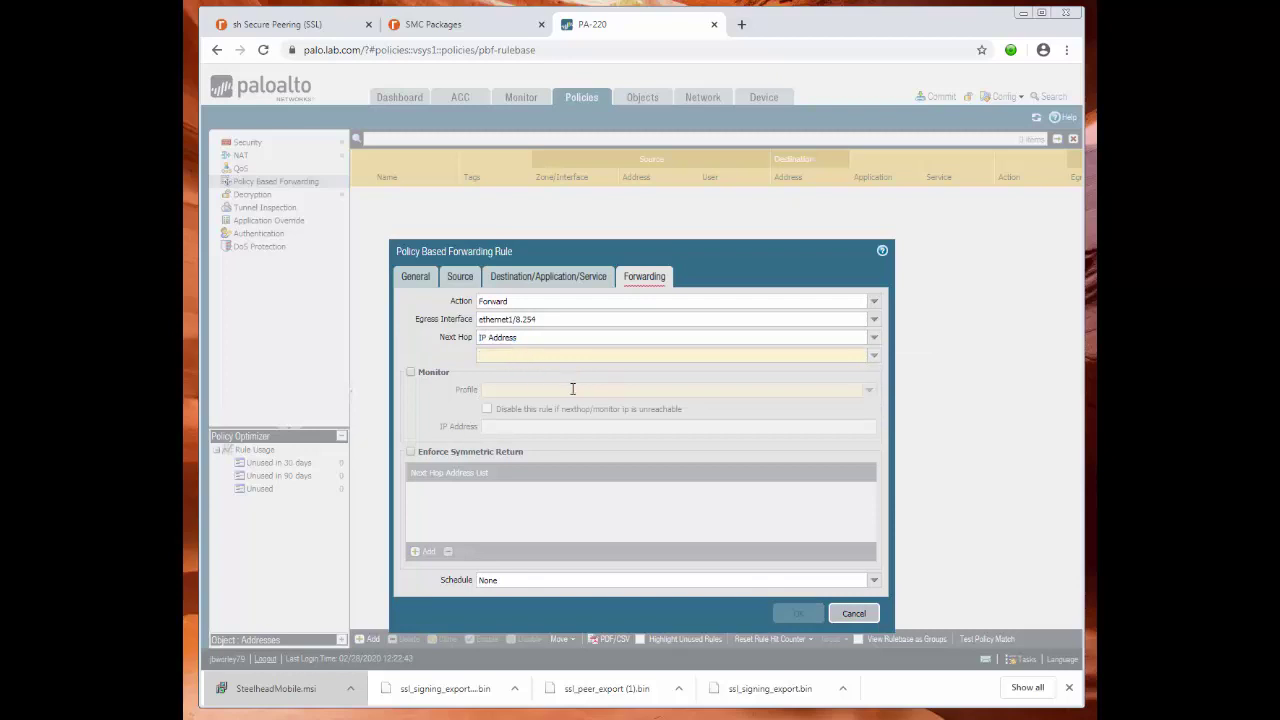
text(192.168.254)
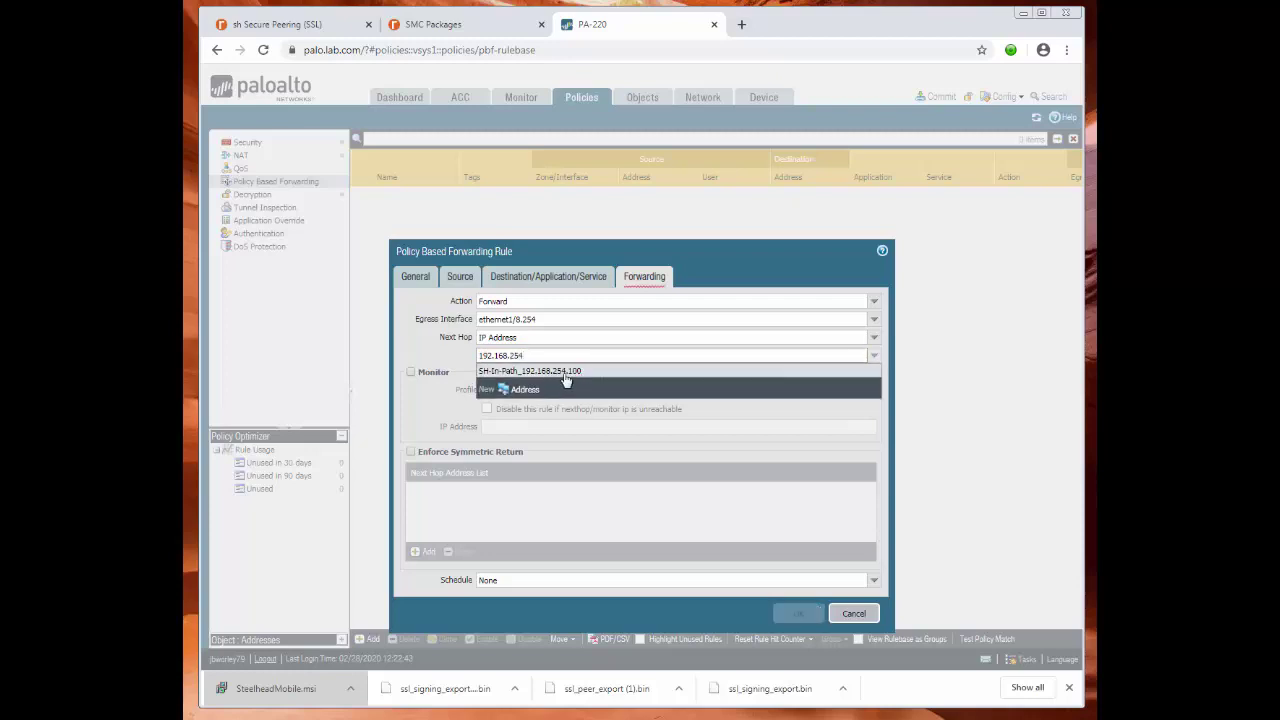
click(565, 373)
key(shift+Tab)
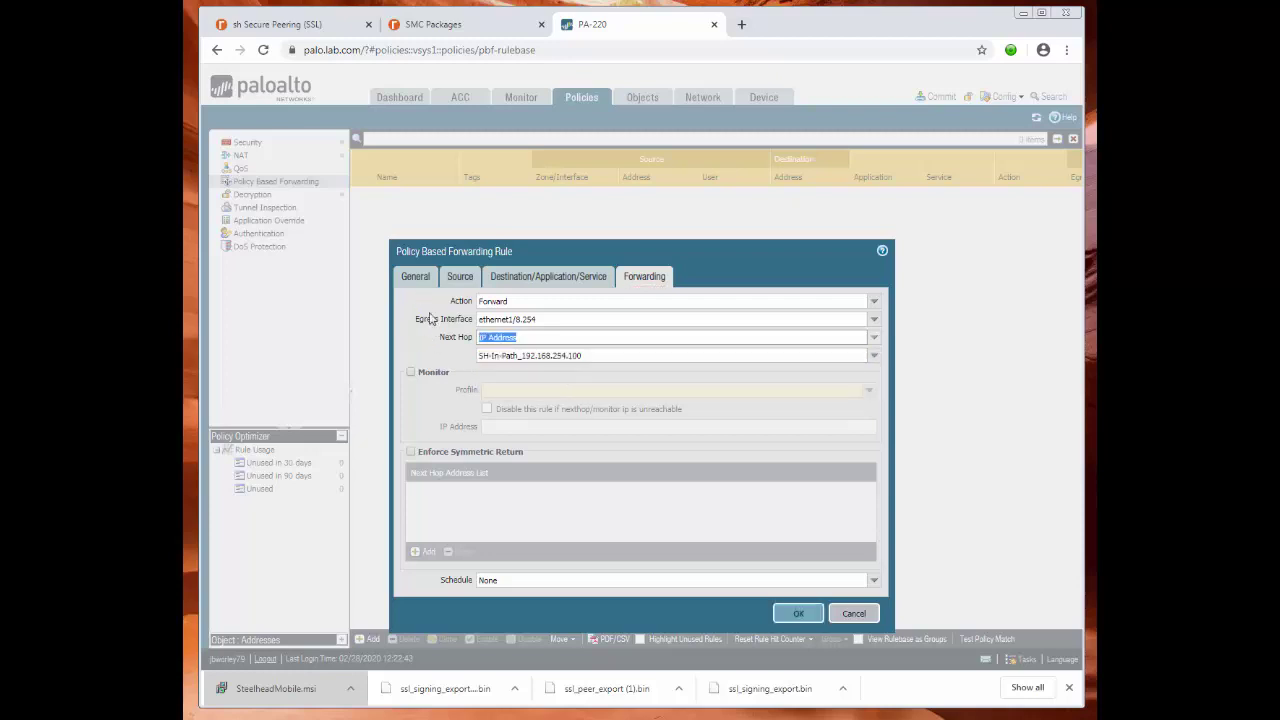
click(424, 314)
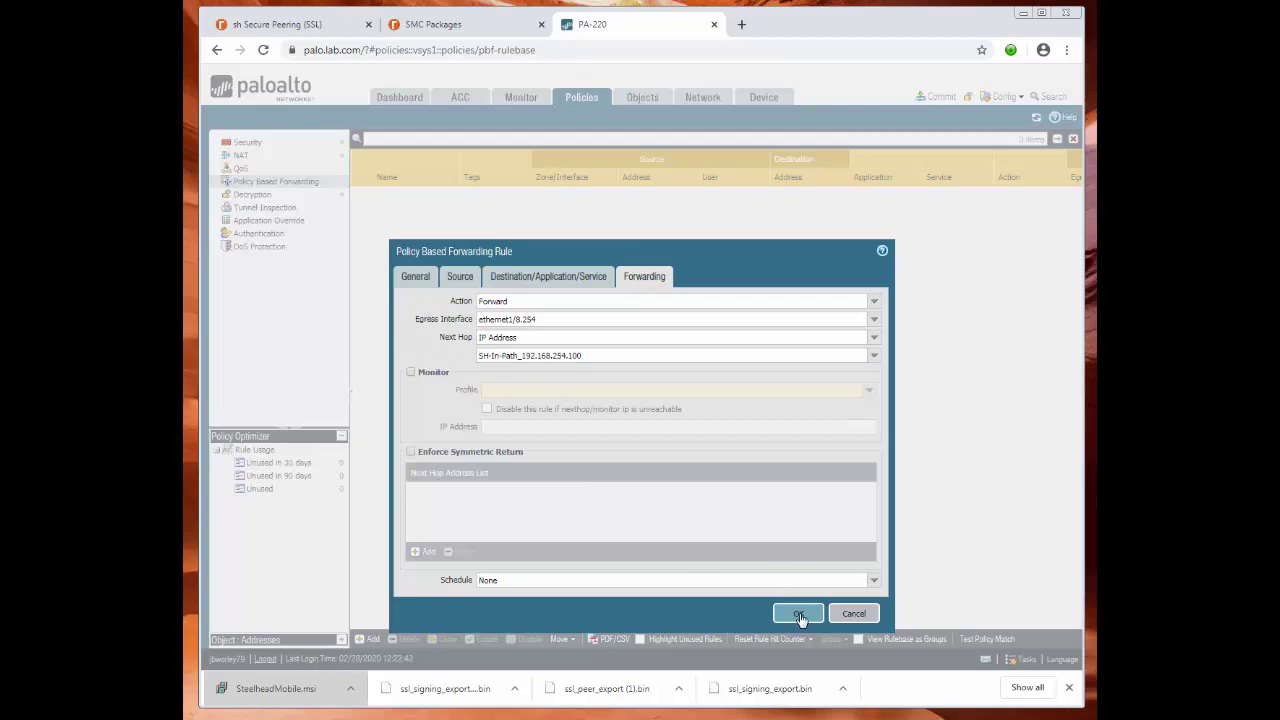
click(799, 615)
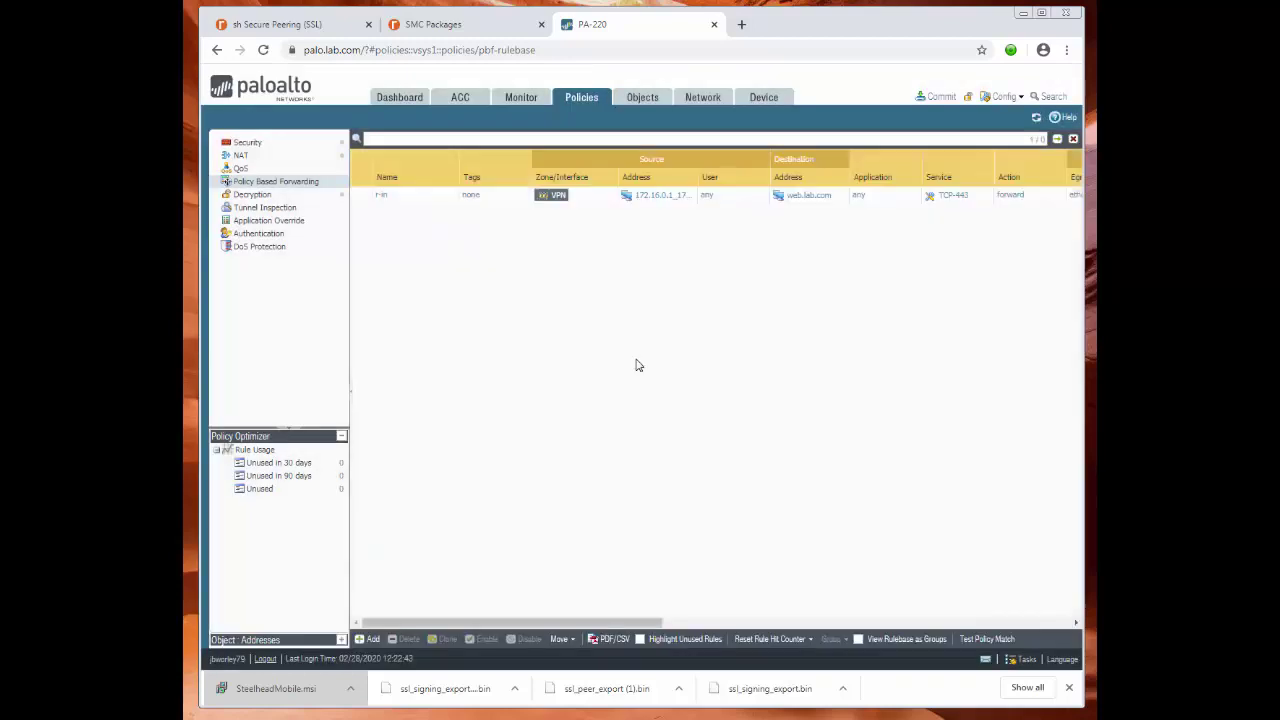
Start forwarding rule r-out with source zone Farm and source address web.lab.com.
click(370, 640)
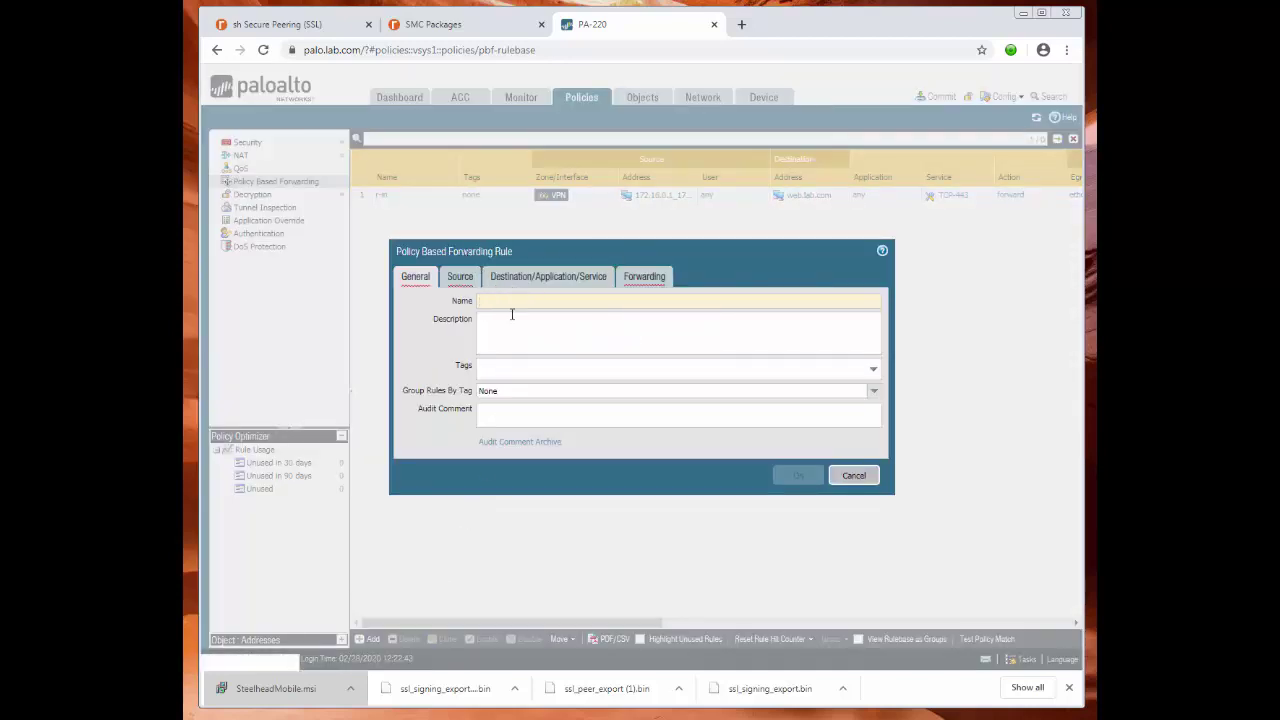
text(r)
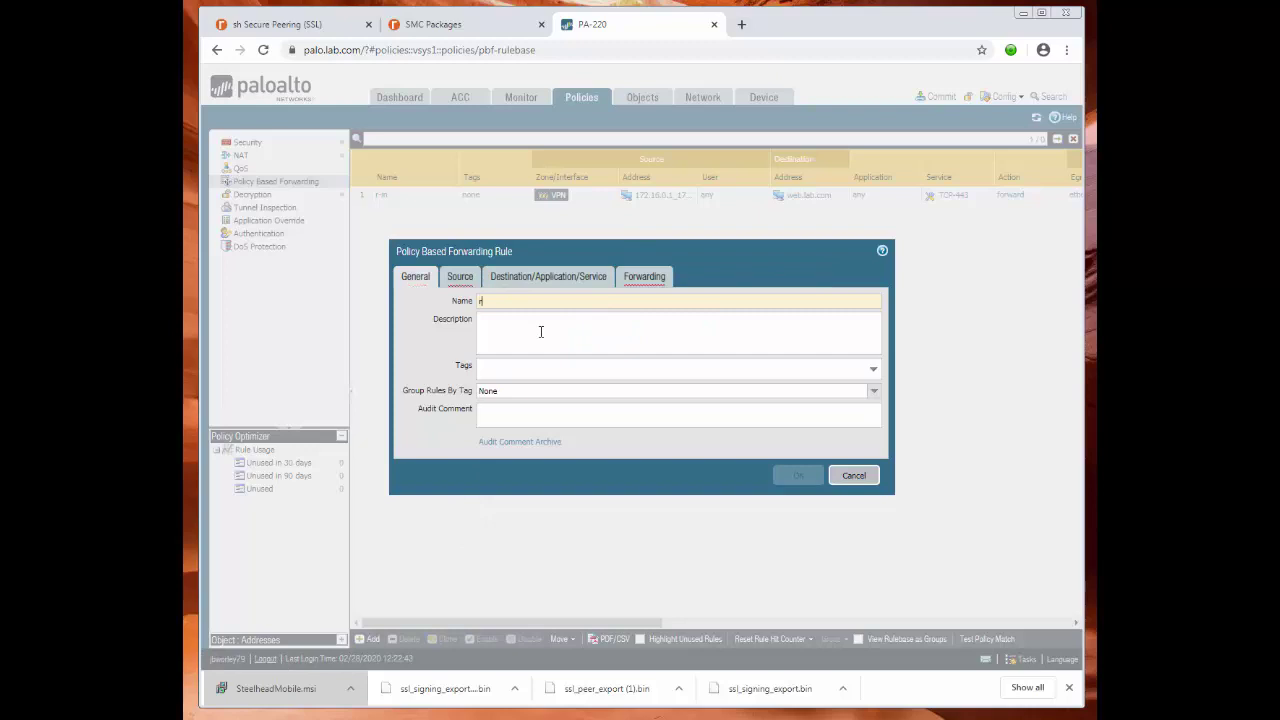
text(-out)
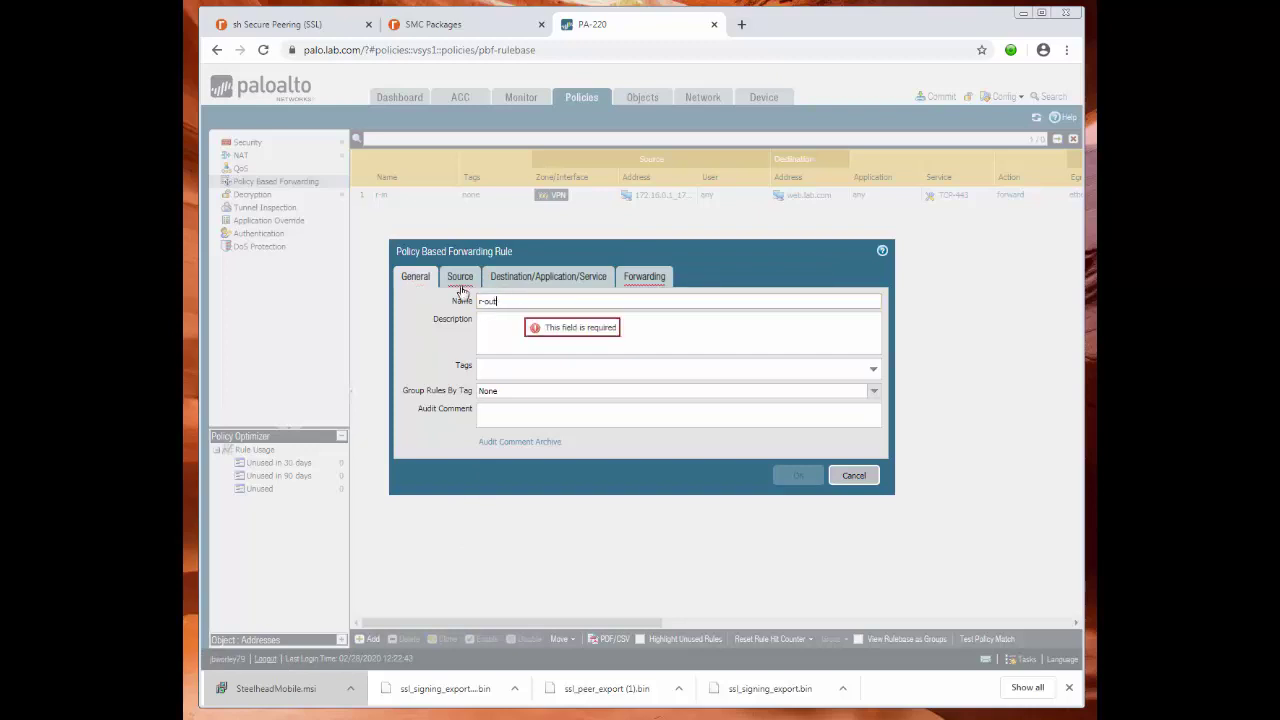
click(460, 276)
click(420, 455)
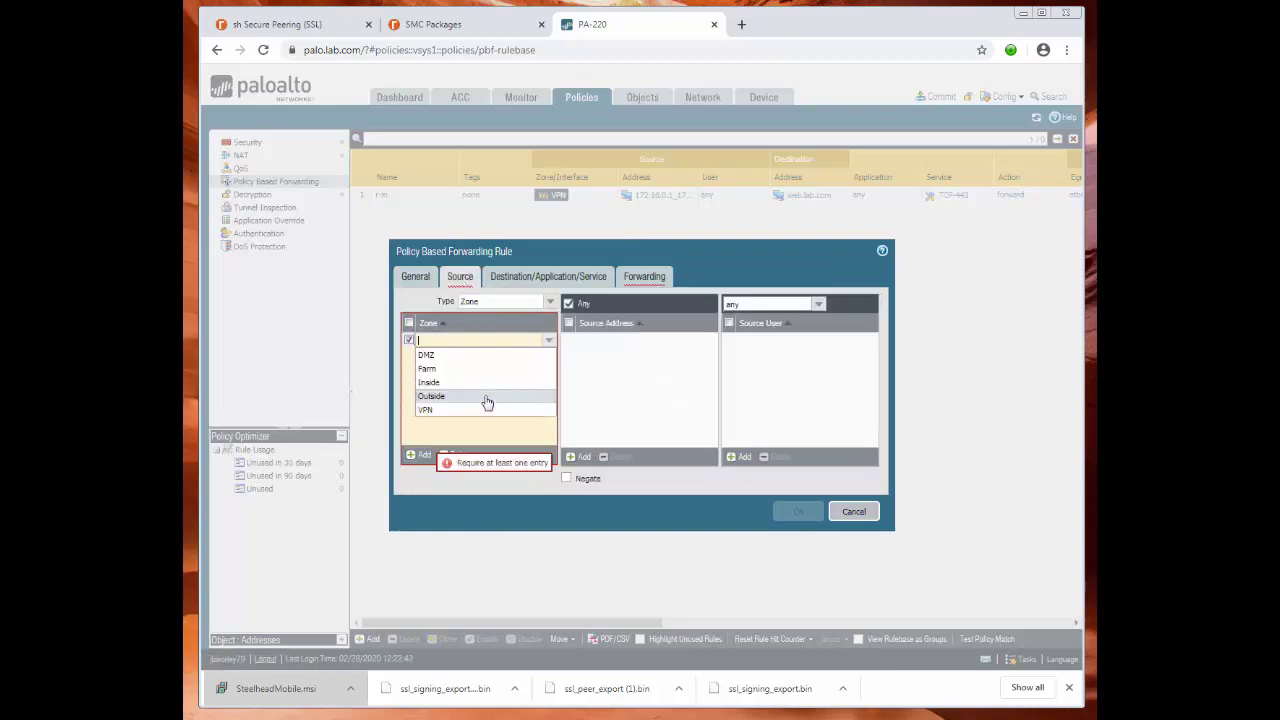
click(430, 368)
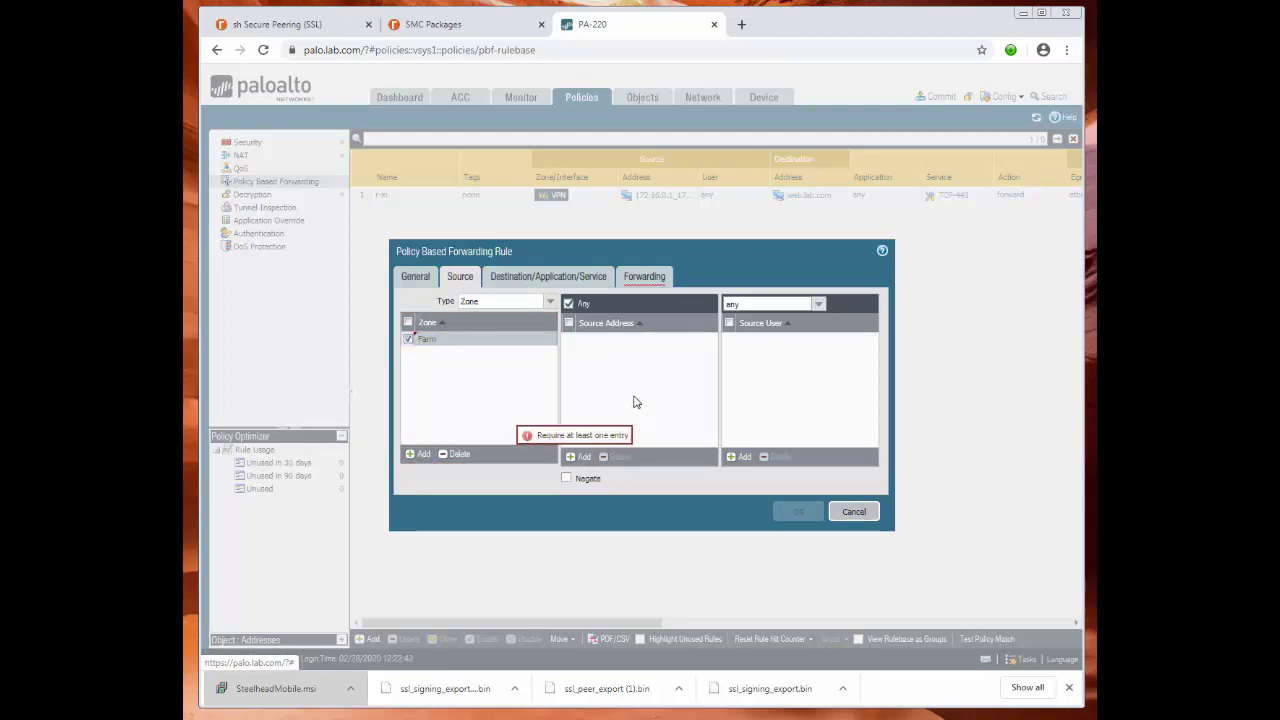
click(580, 457)
text(we)
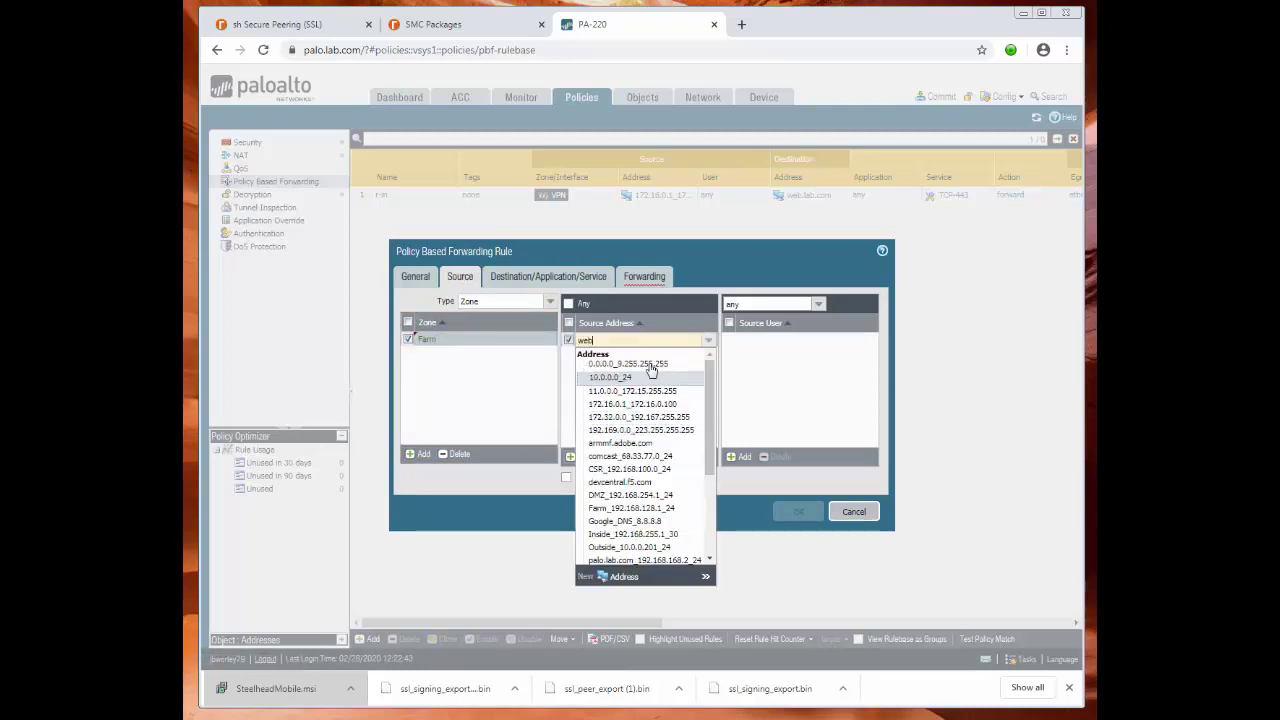
text(b)
click(612, 367)
click(615, 404)
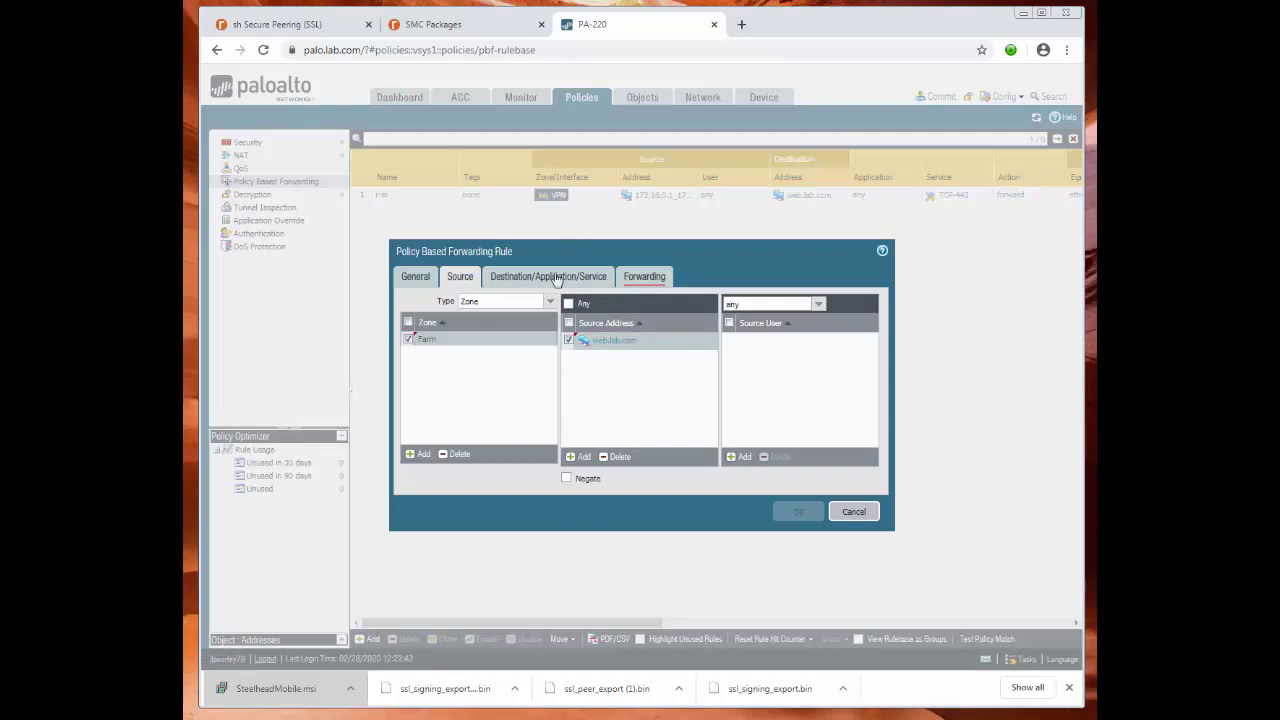
Set the r-out rule's destination address to 172.16.0.1_172.16.0.100.
click(556, 280)
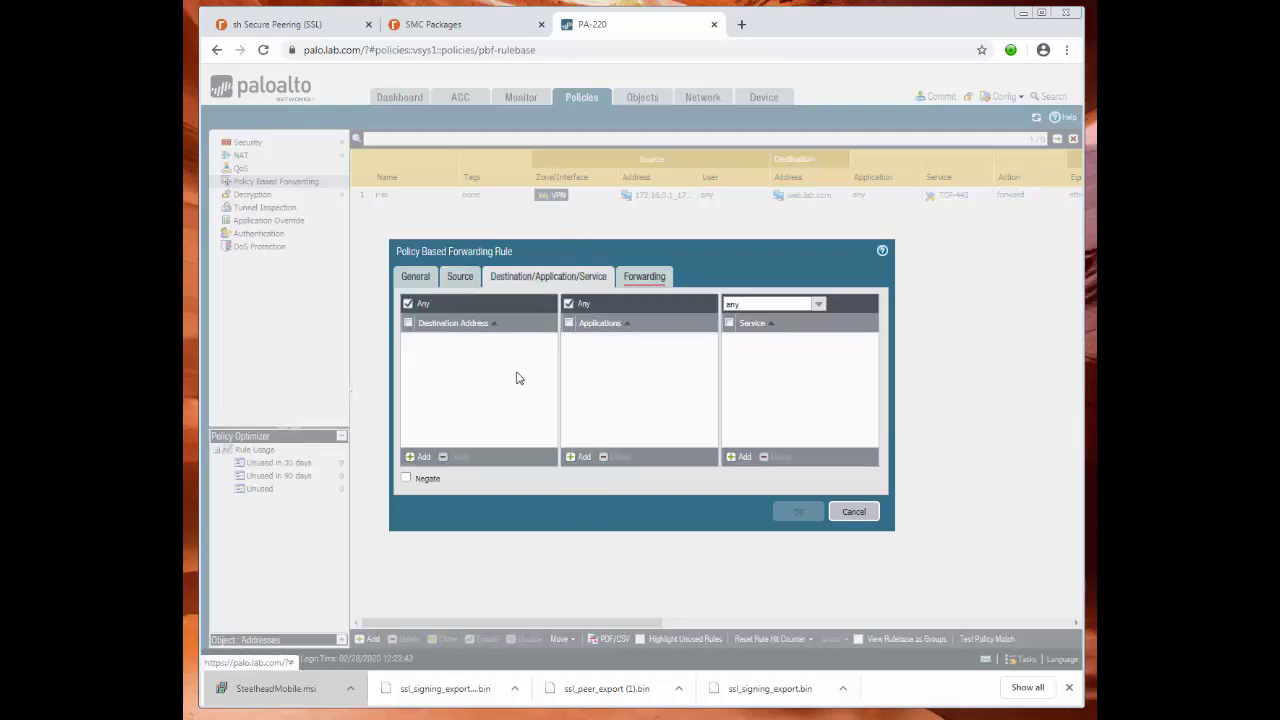
click(416, 456)
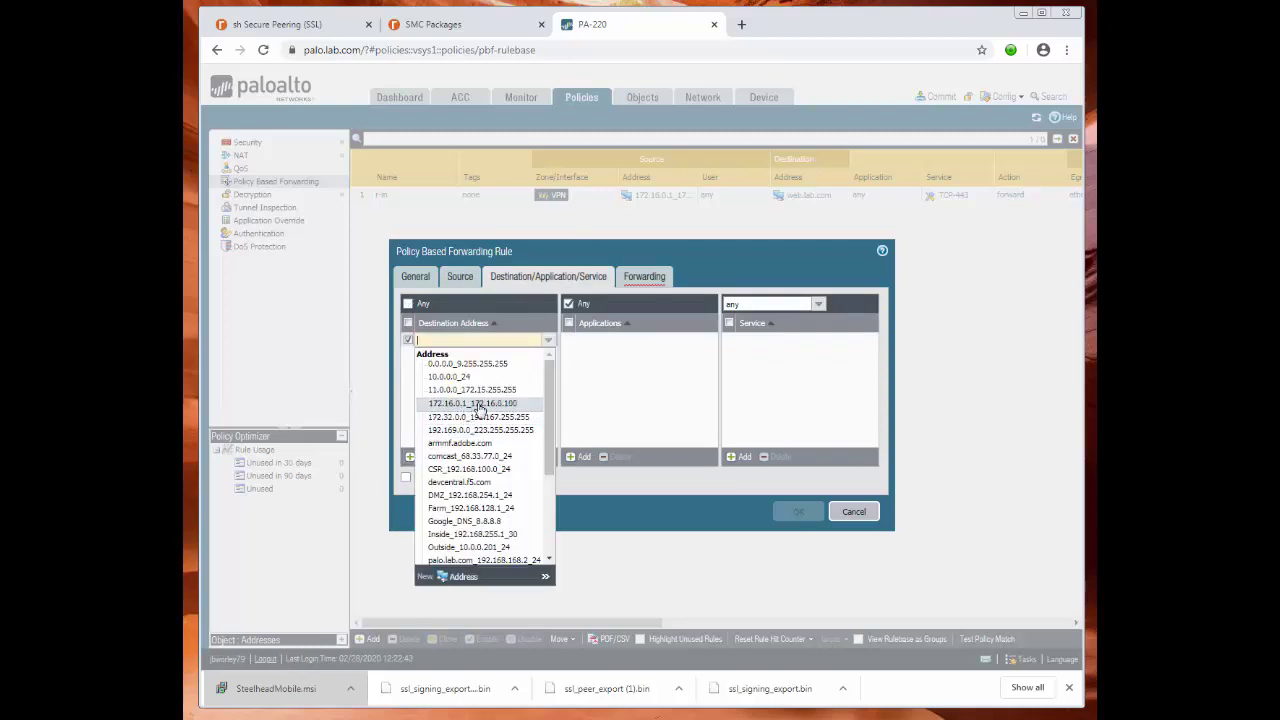
click(482, 404)
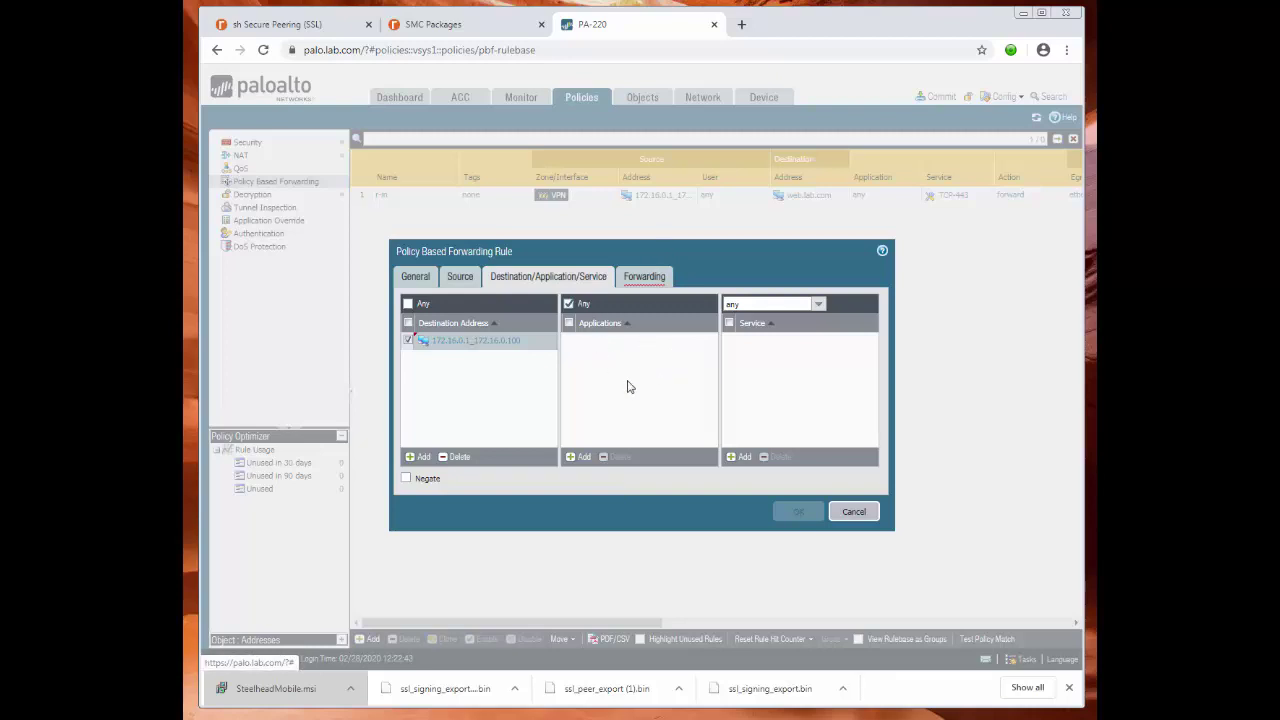
Forward r-out via egress ethernet1/8.254 to next-hop IP SH-In-Path_192.168.254.100 and save the rule.
click(648, 278)
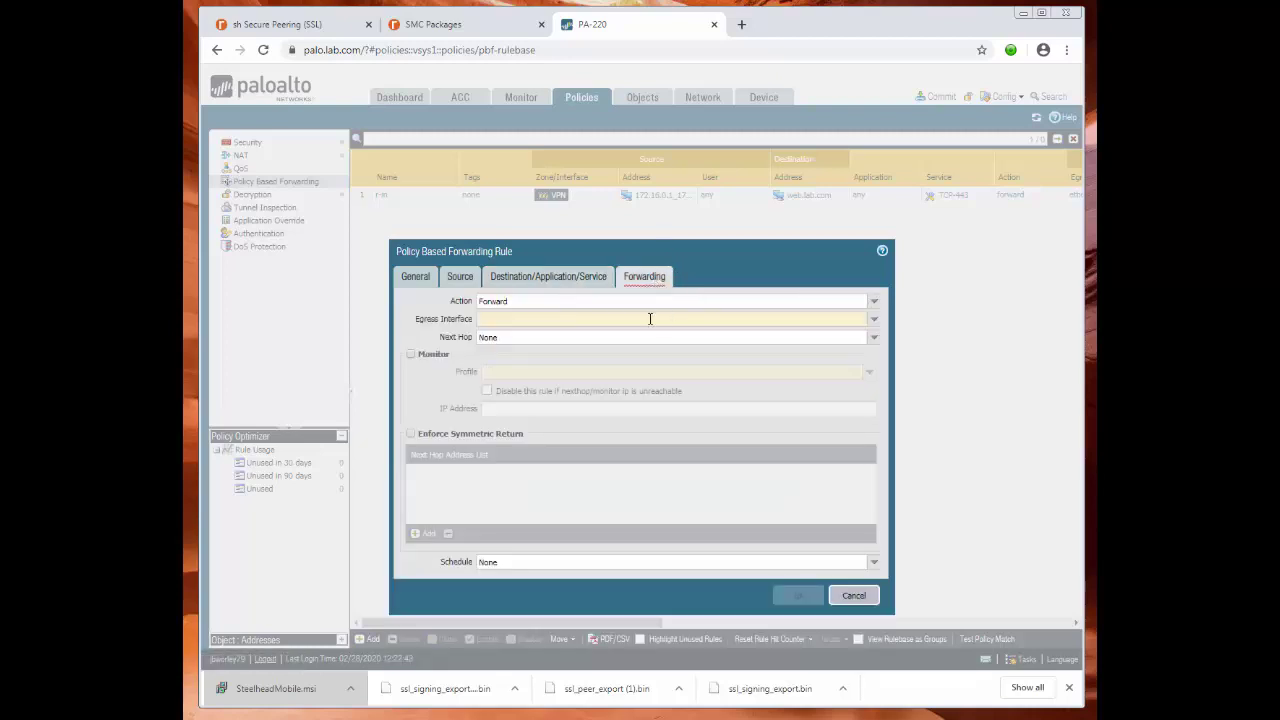
click(875, 320)
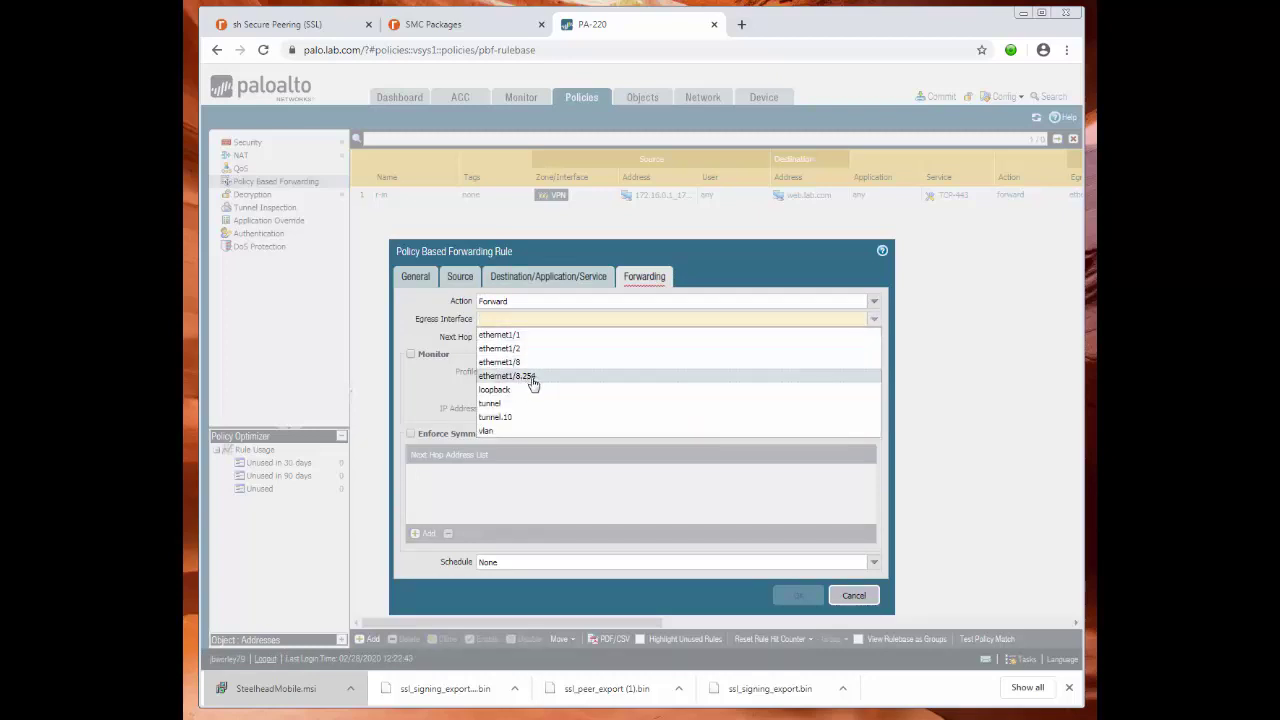
click(533, 377)
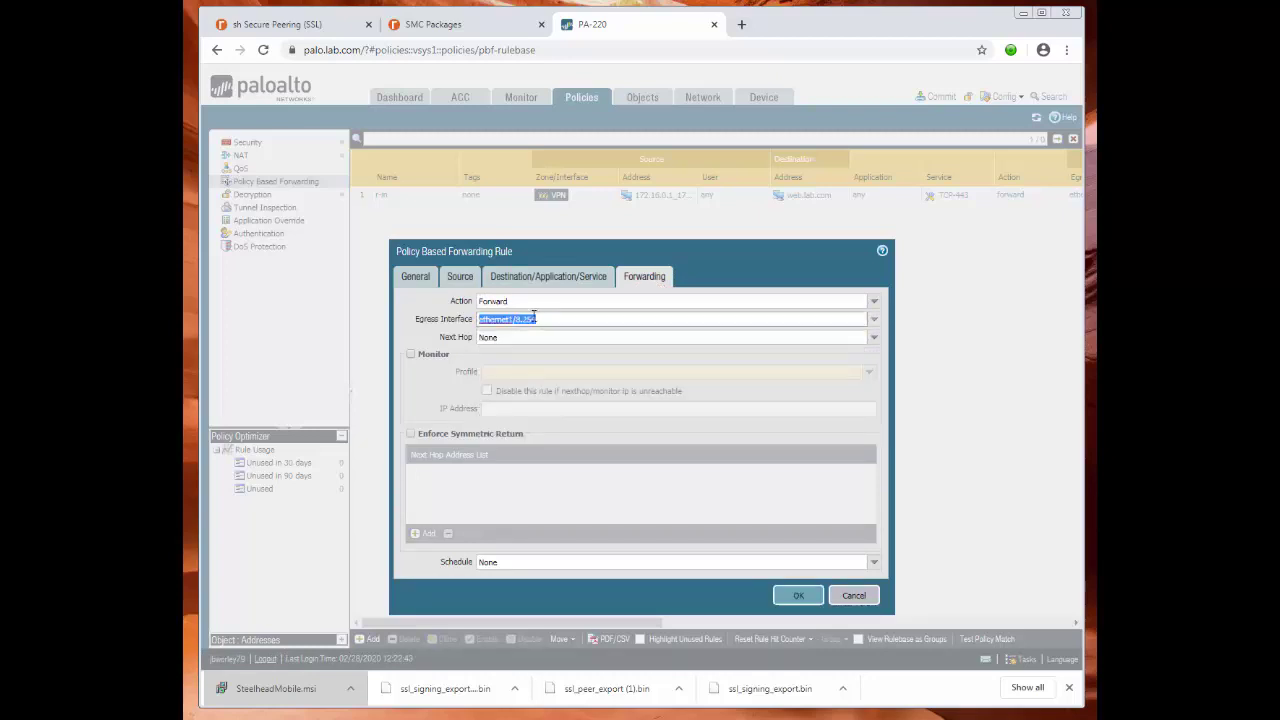
click(875, 341)
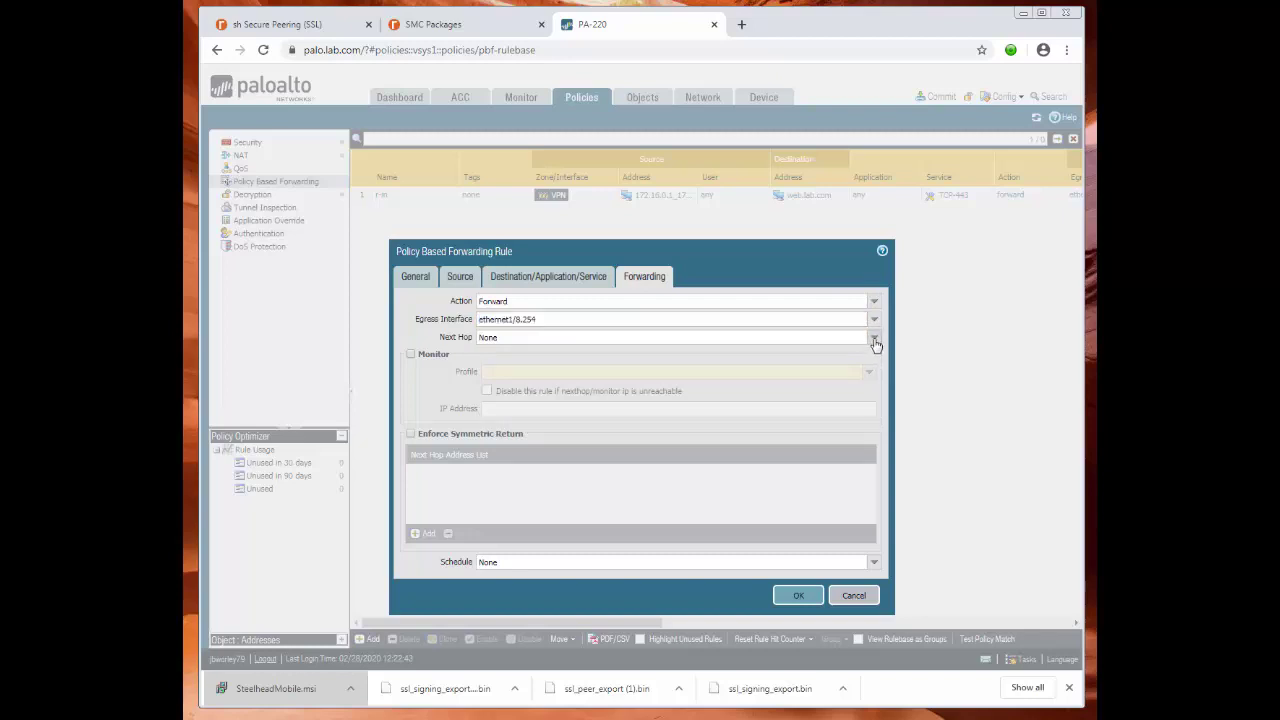
click(517, 357)
click(524, 356)
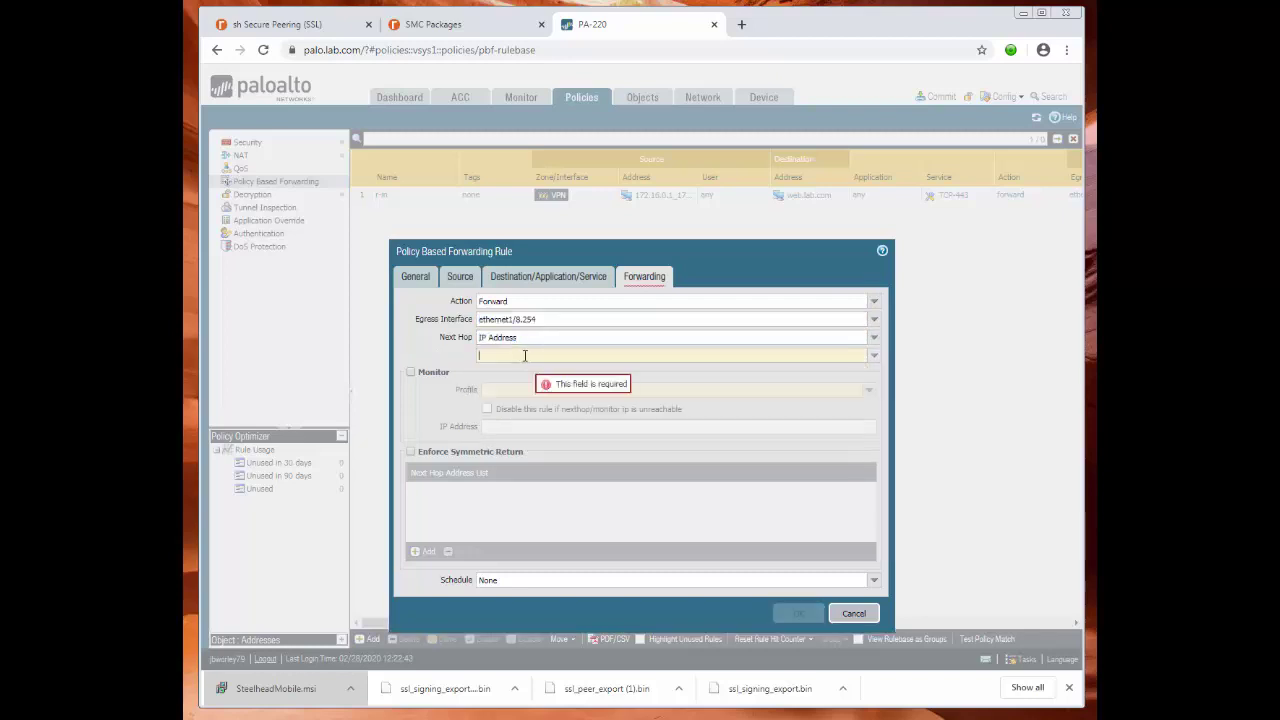
text(192.168.254)
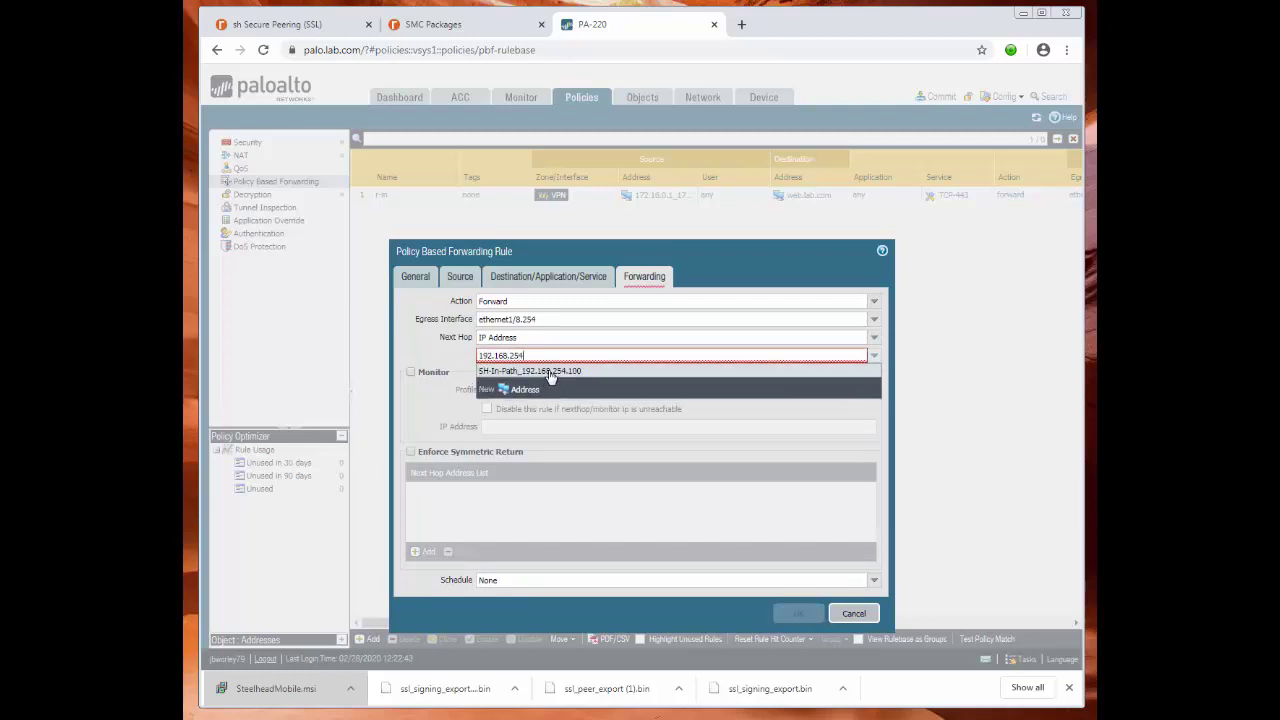
click(543, 372)
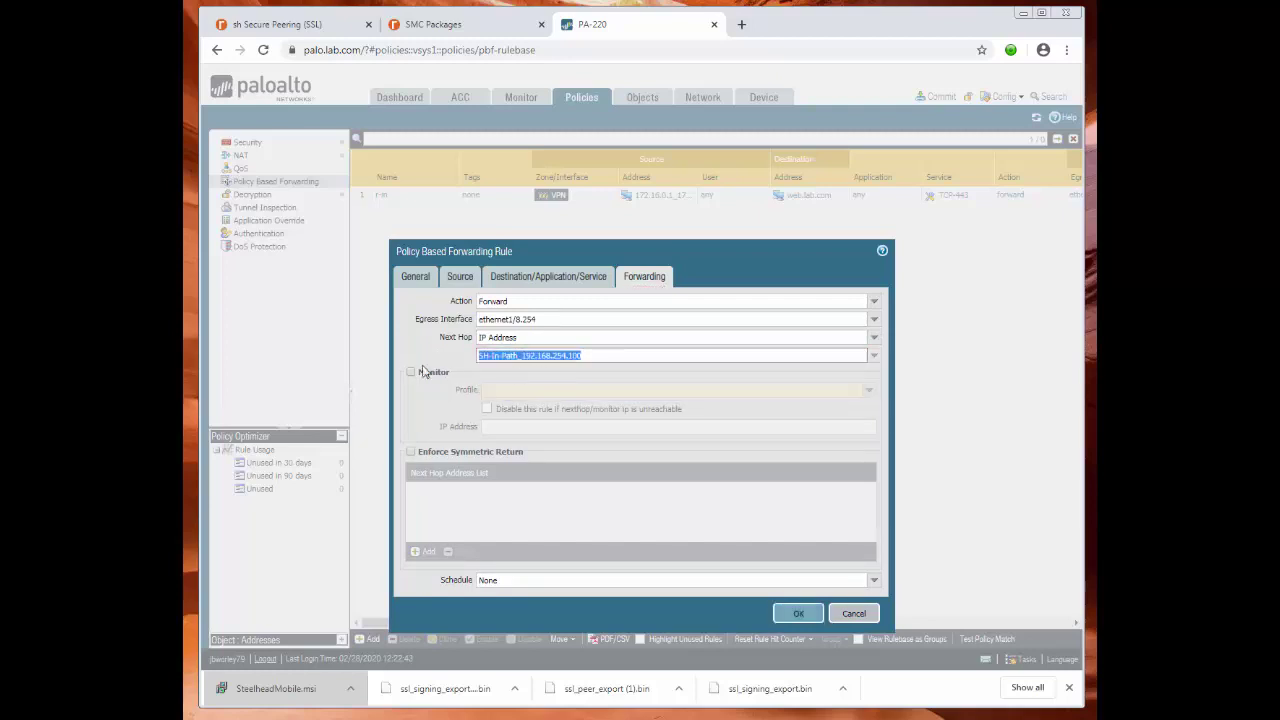
click(808, 613)
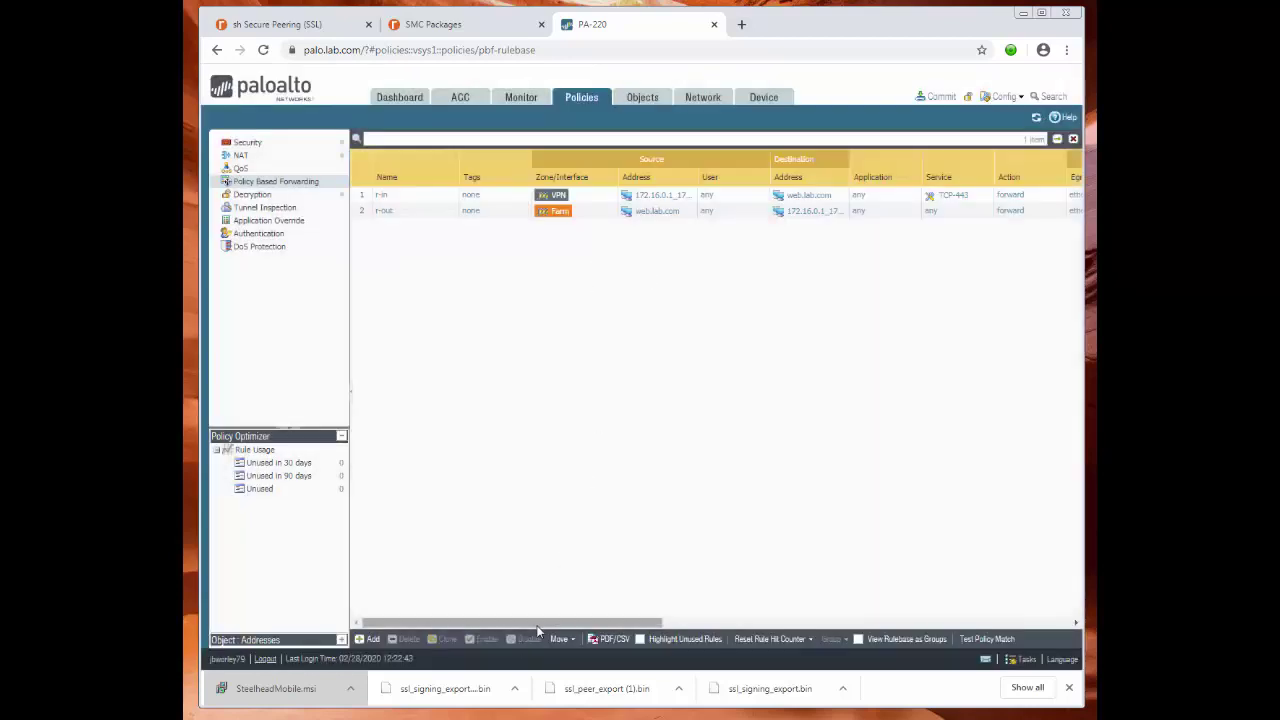
Commit the PAN-OS configuration with both PBF rules, then move the SteelHead Mobile Client window into view.
drag(536, 623, 511, 609)
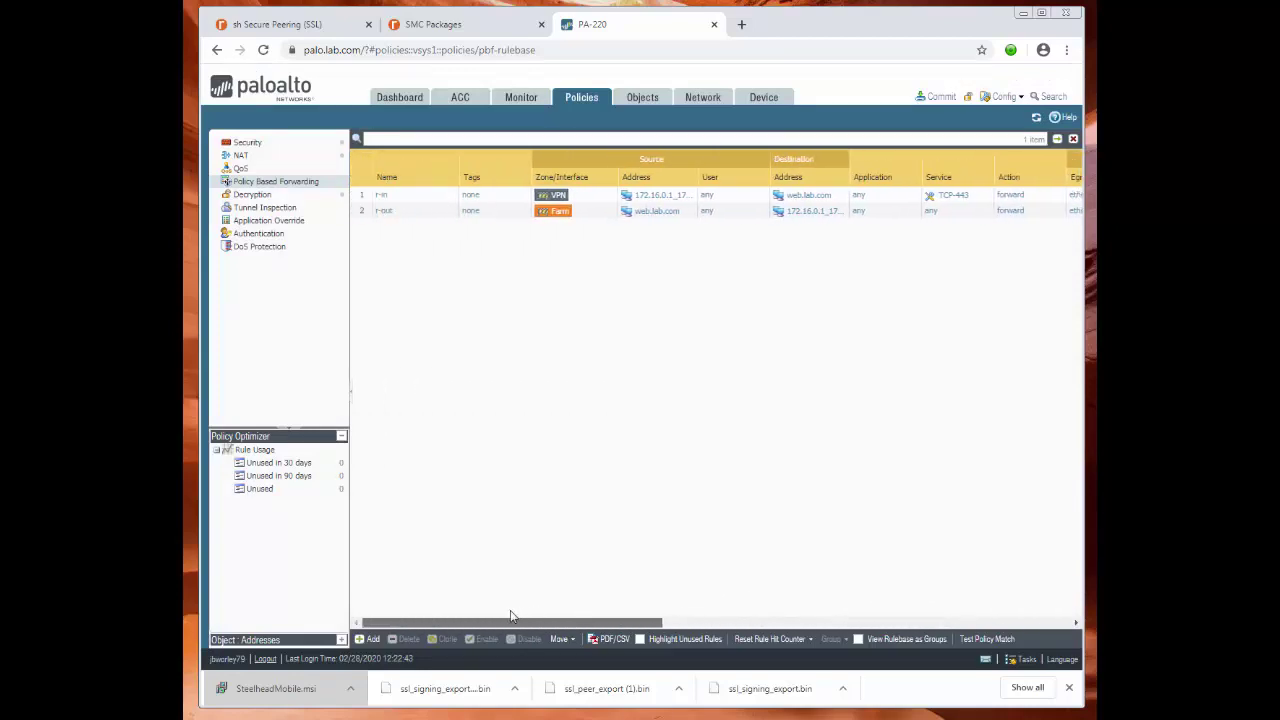
click(936, 99)
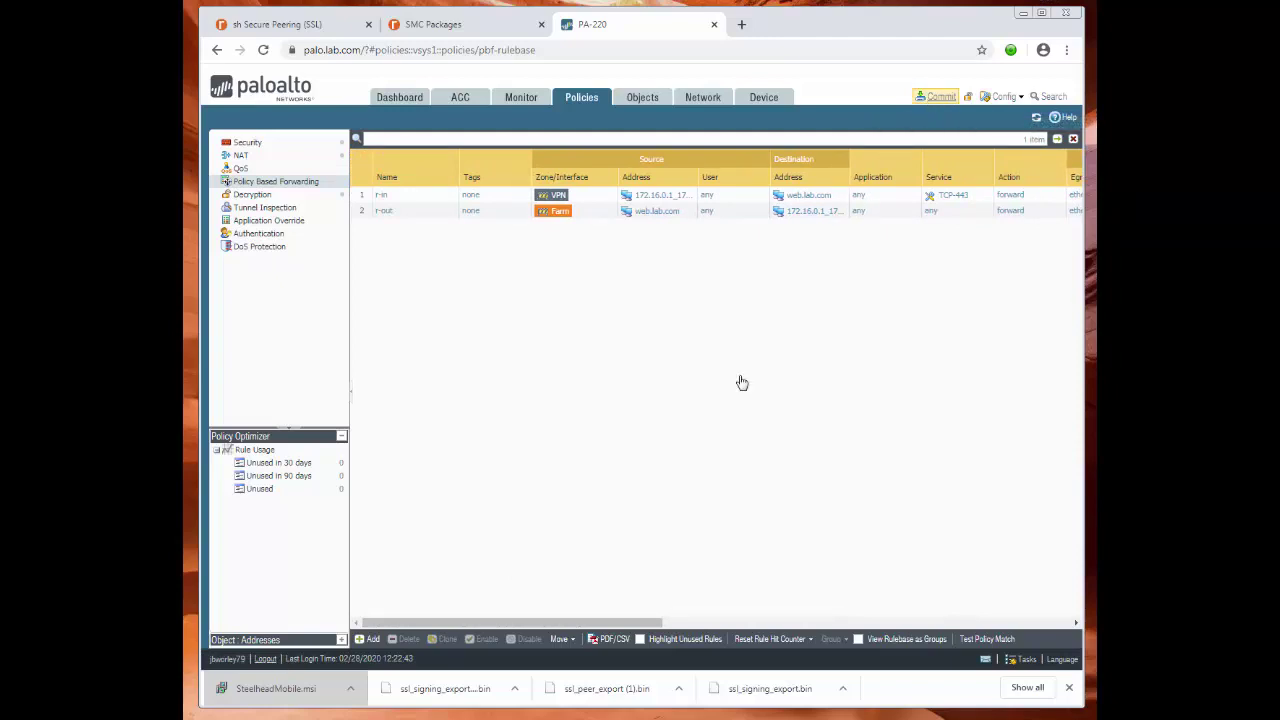
click(773, 533)
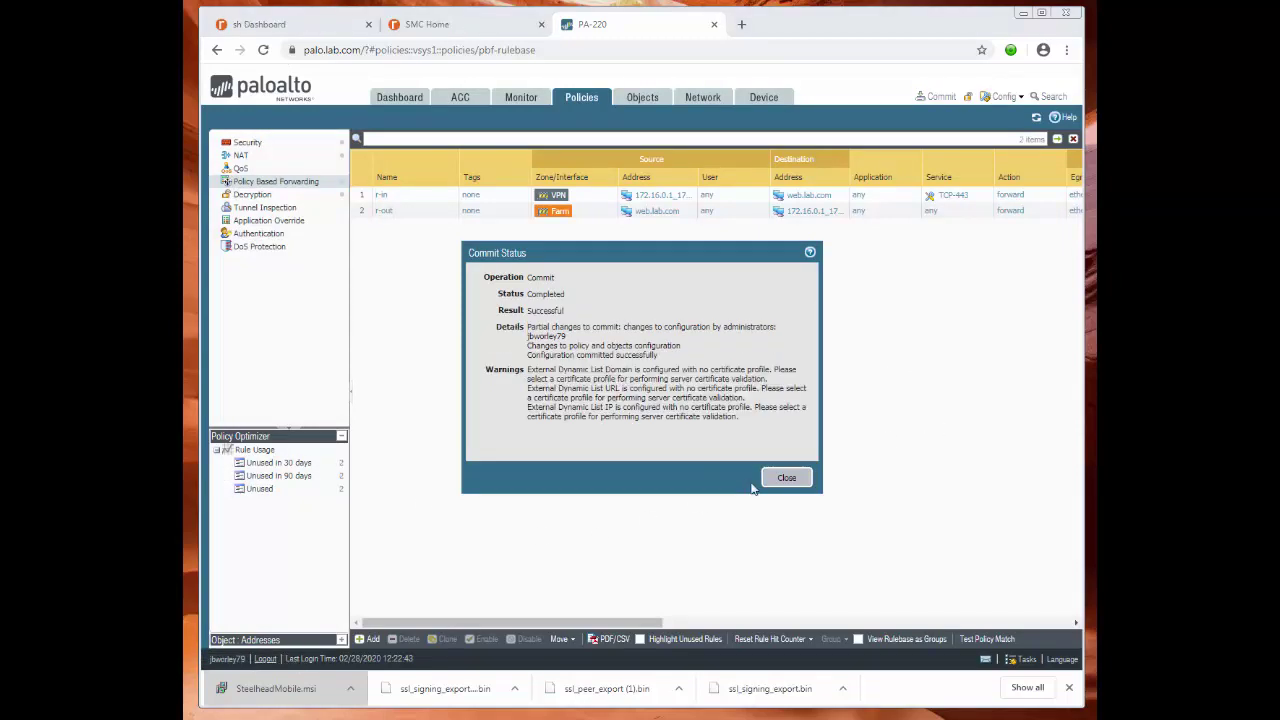
click(790, 479)
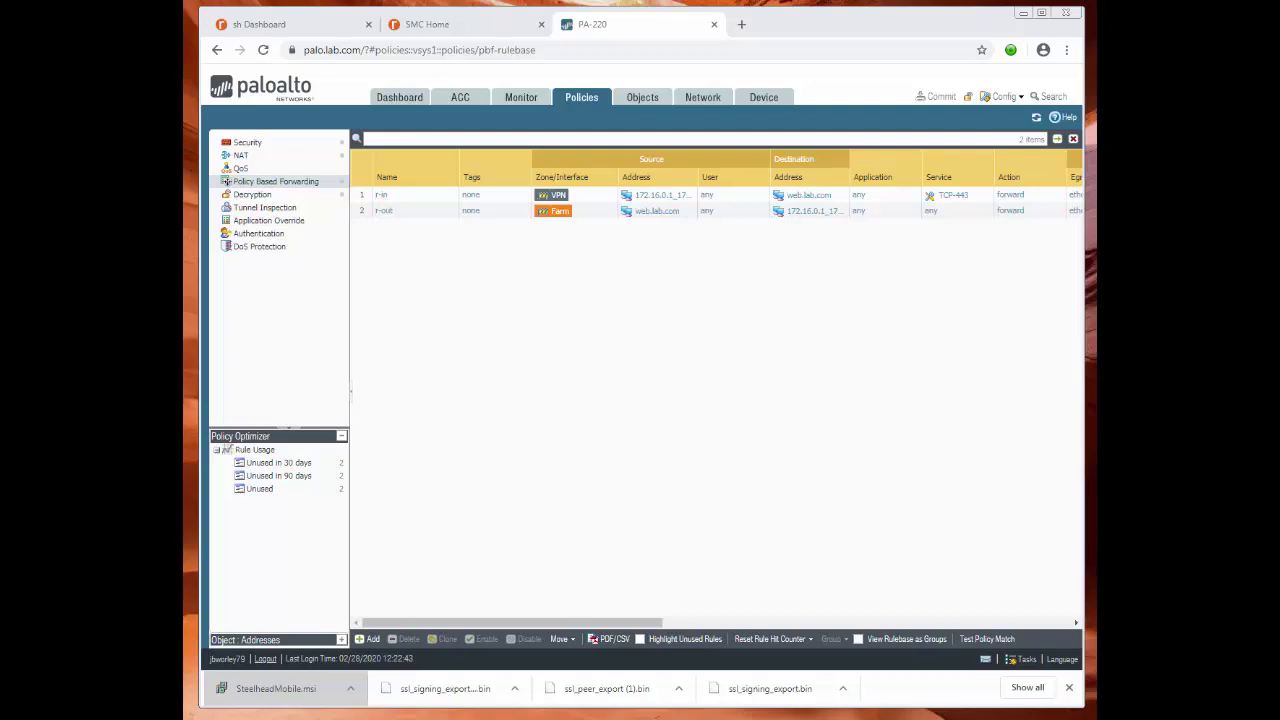
drag(572, 181, 505, 276)
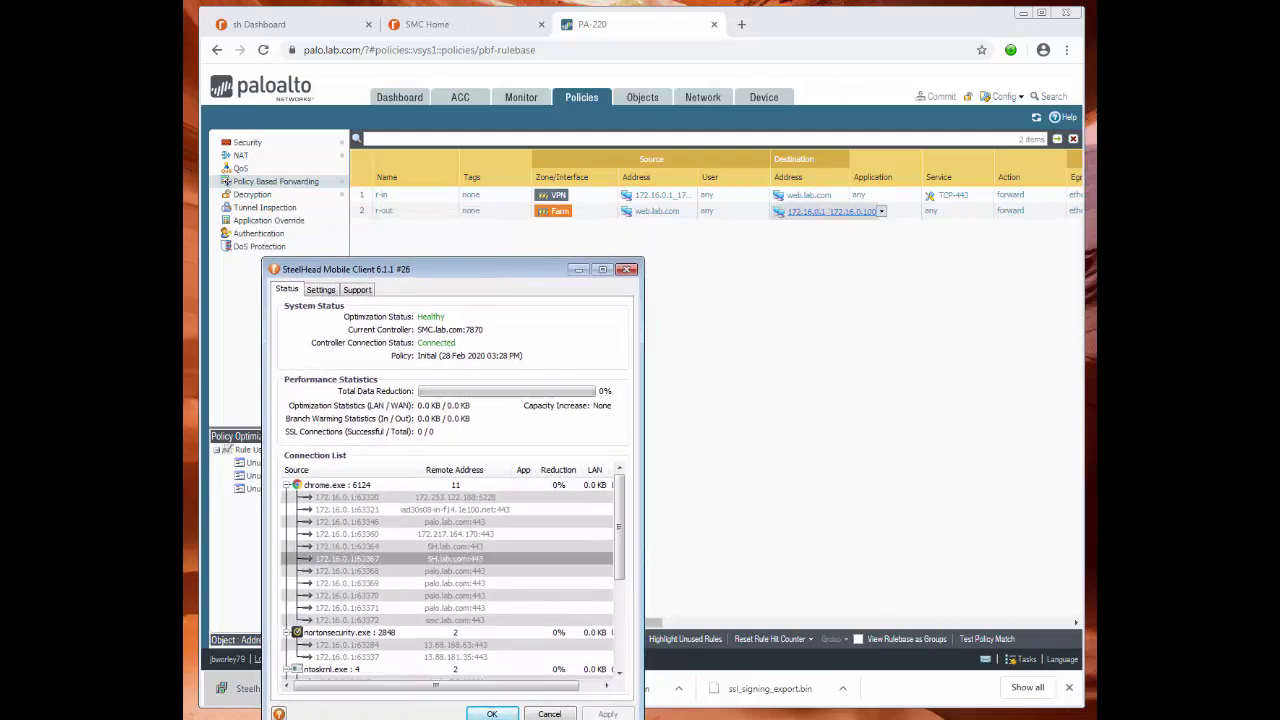
click(742, 25)
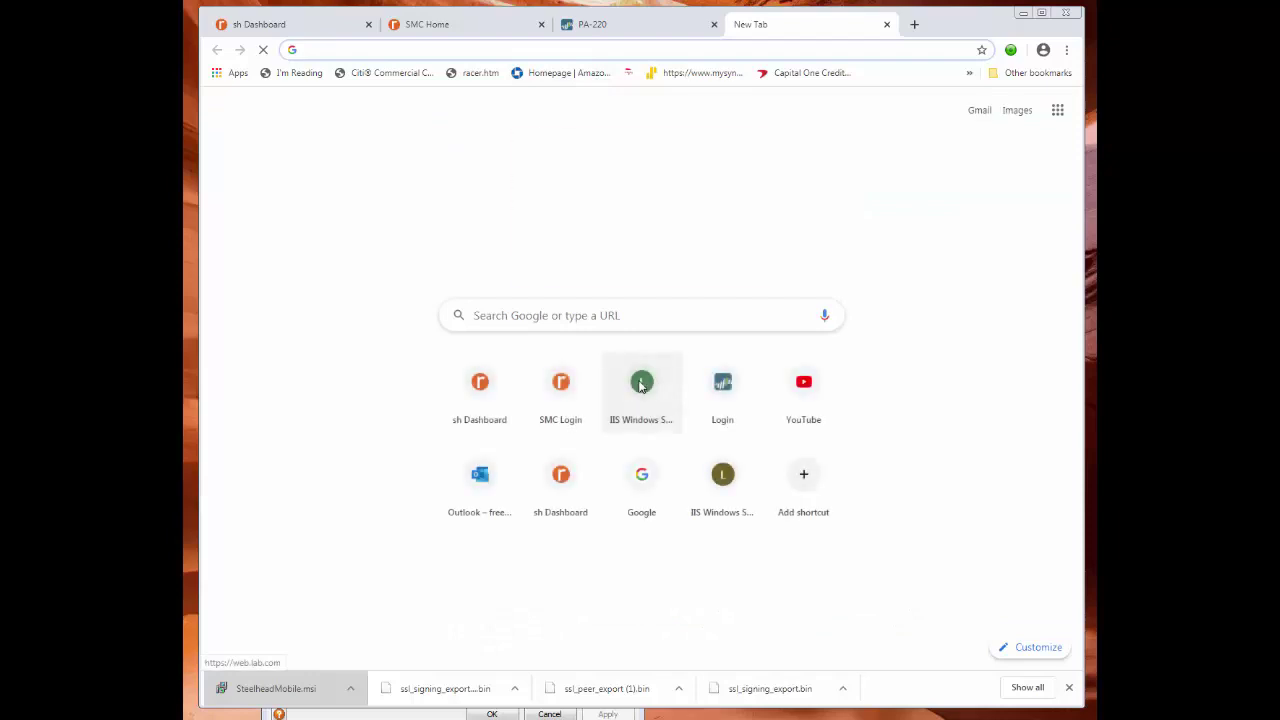
text(https://)
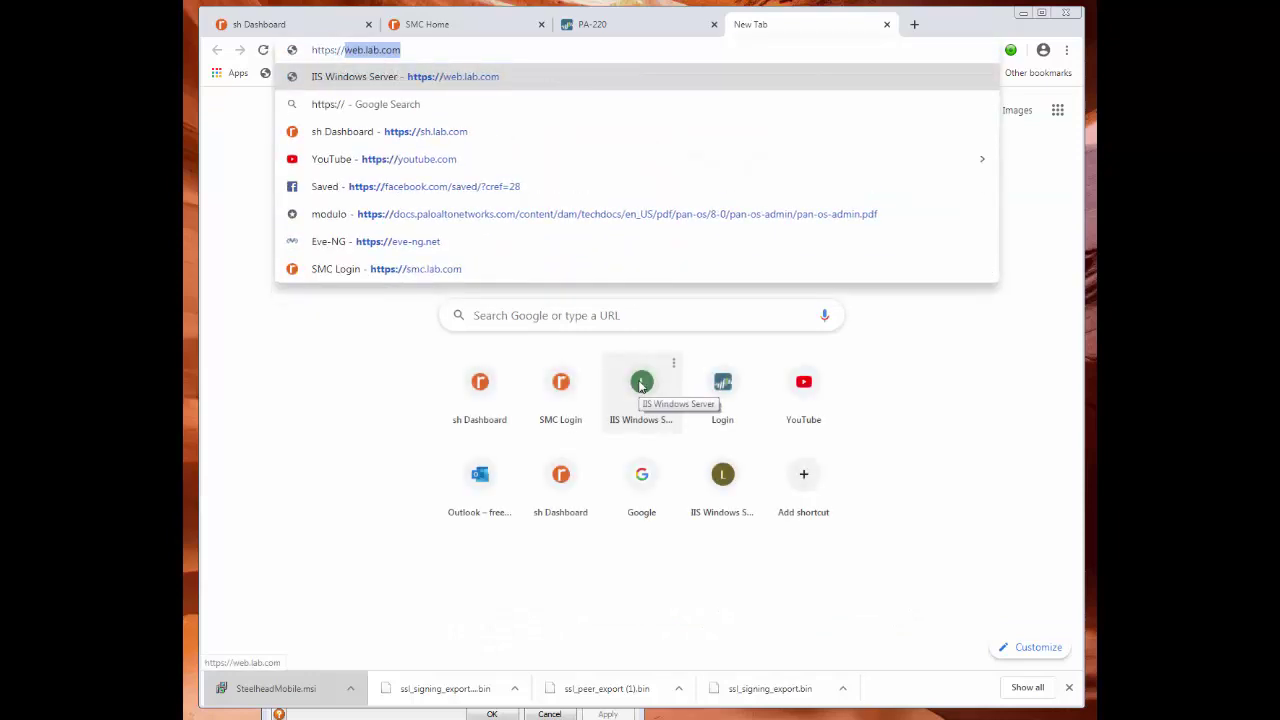
text(web.l)
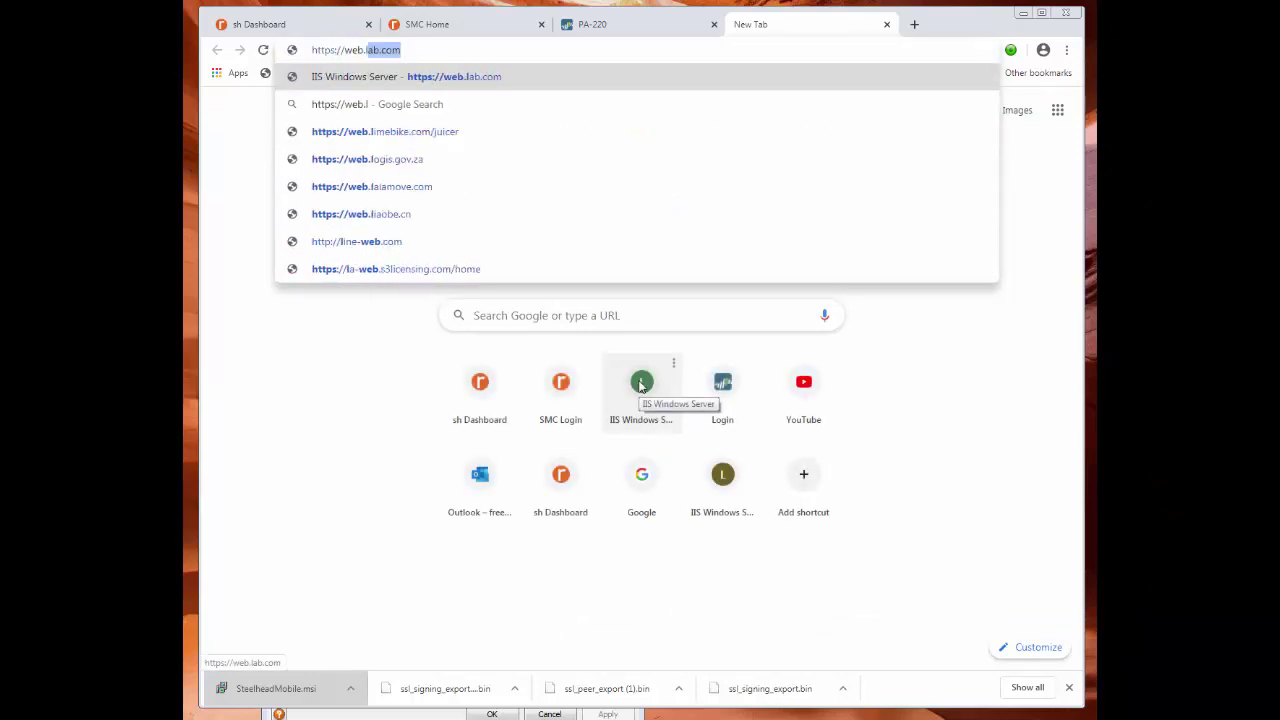
text(ab.com)
key(Return)
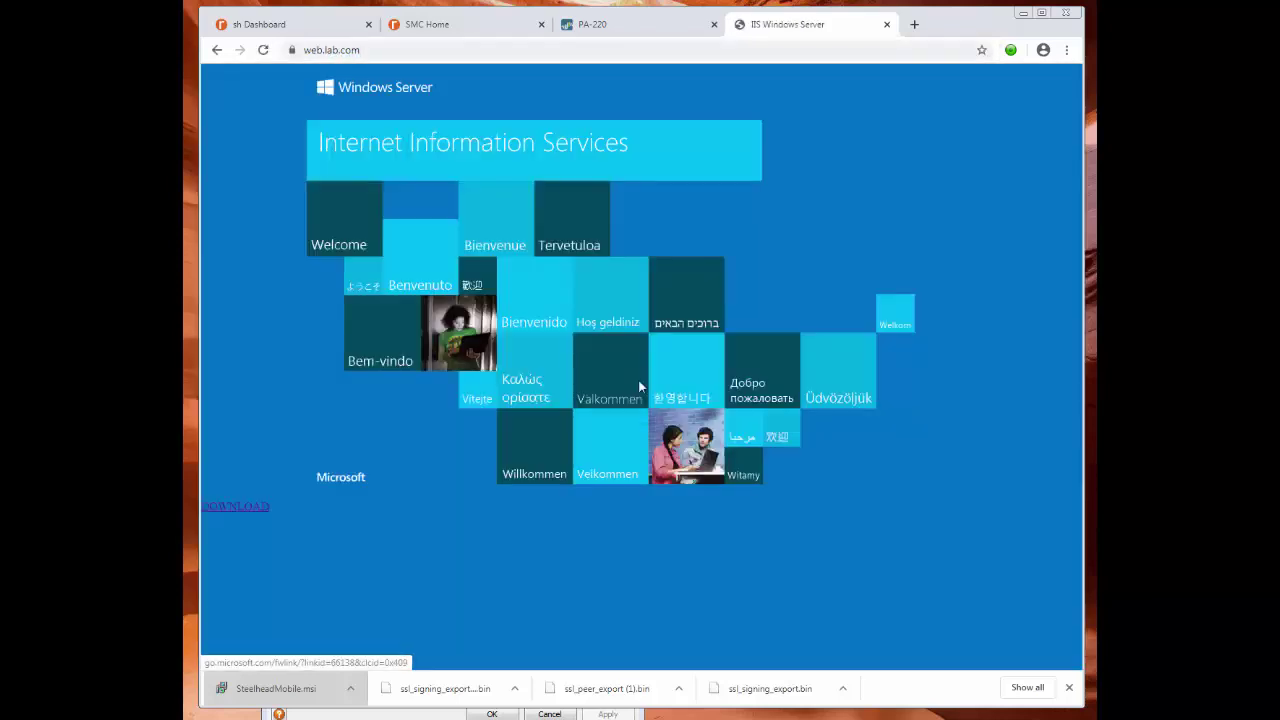
Check the site's certificate issued by NMS, then reload the page.
click(291, 49)
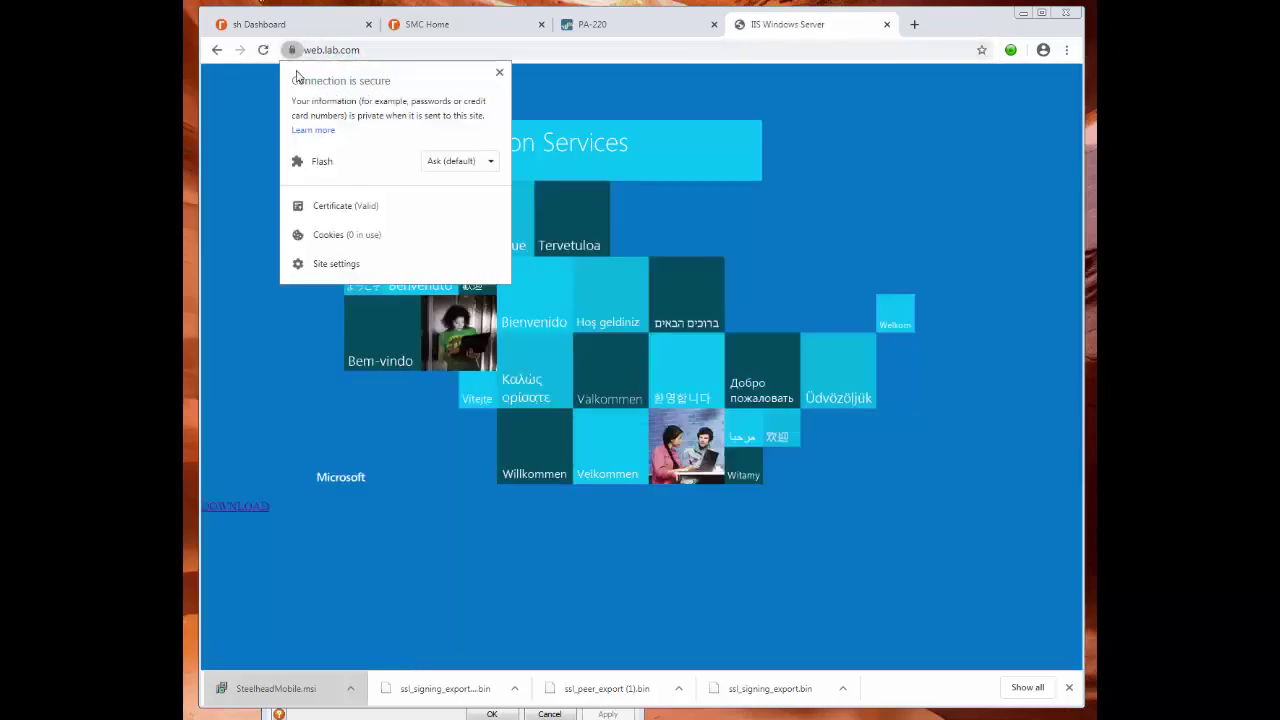
click(346, 206)
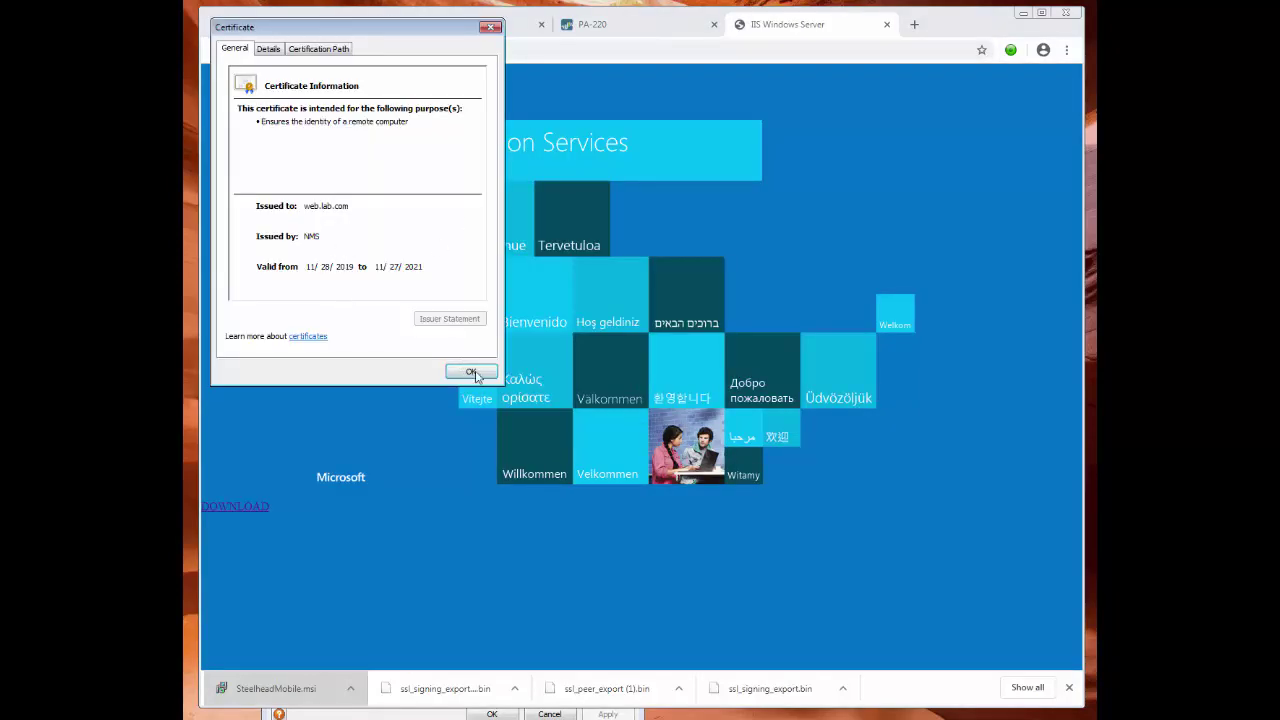
click(472, 373)
click(264, 50)
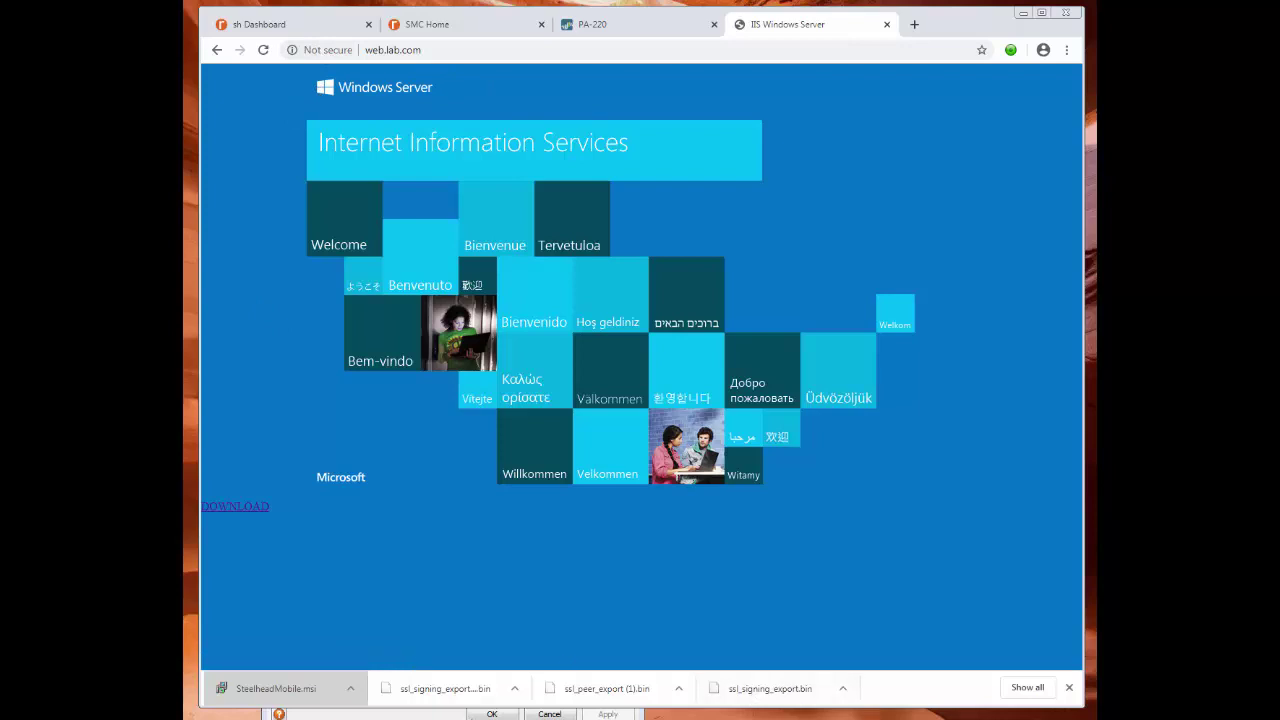
click(326, 716)
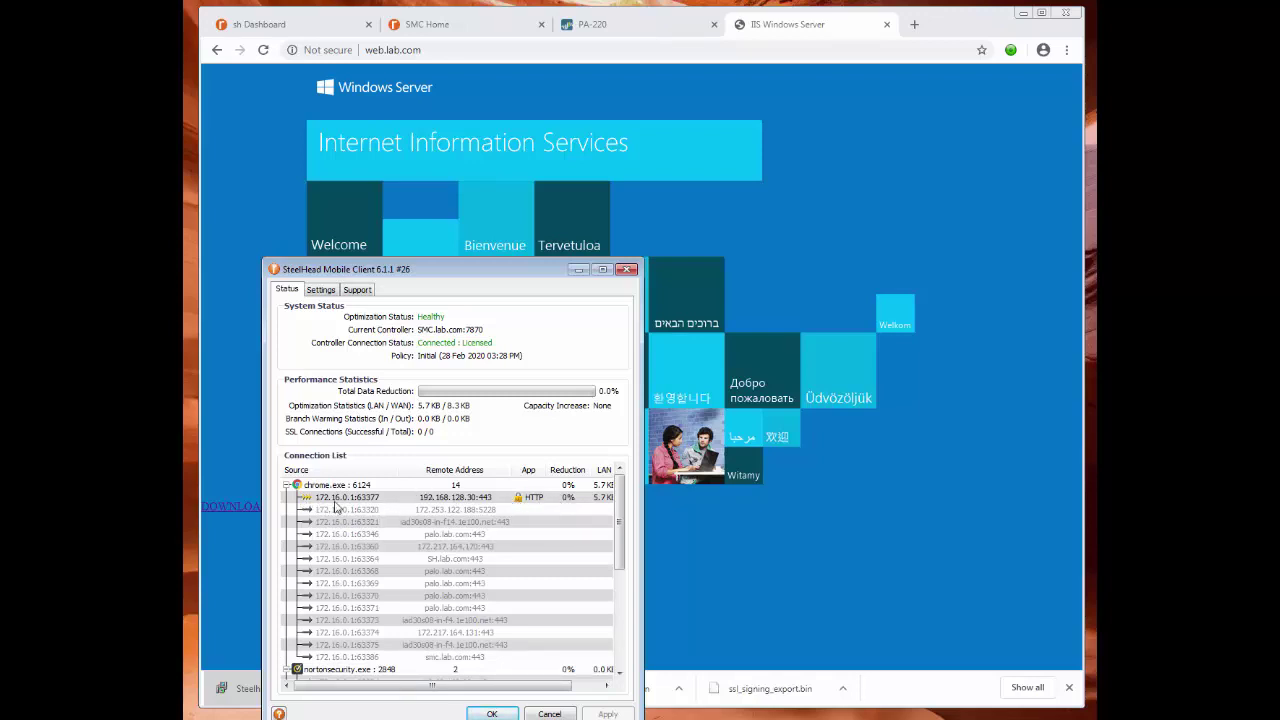
click(262, 141)
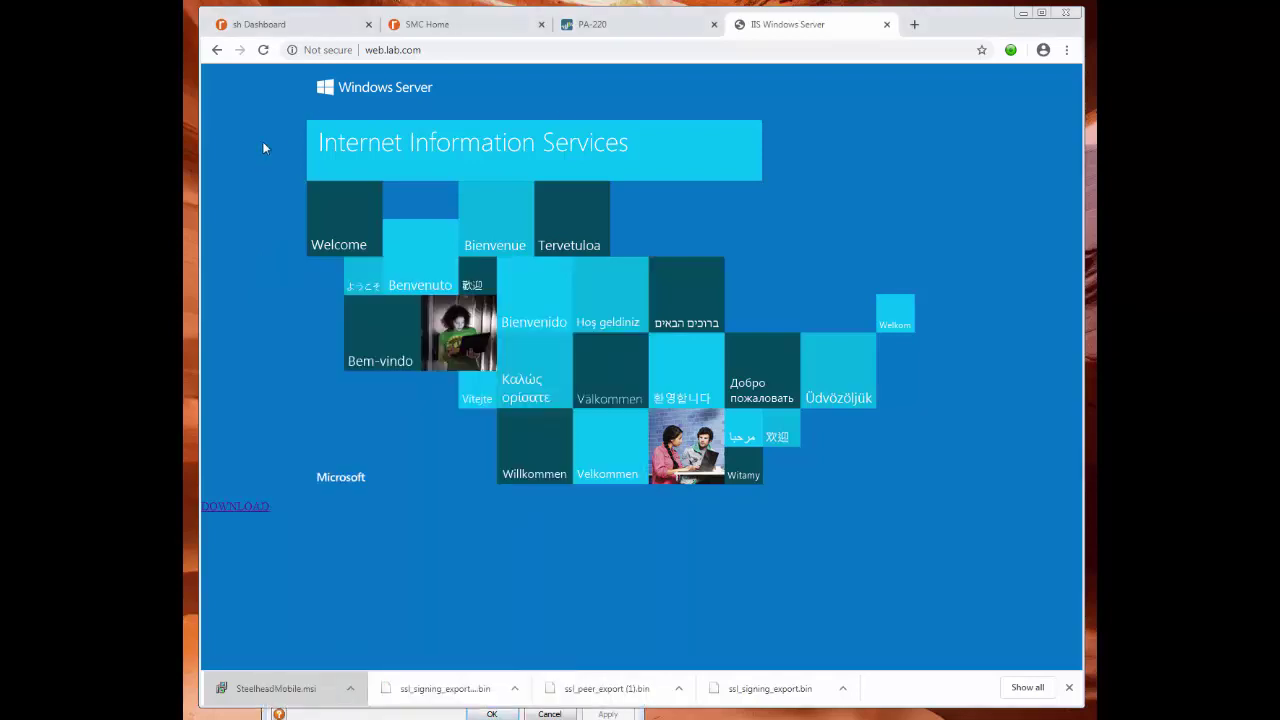
click(315, 55)
click(336, 240)
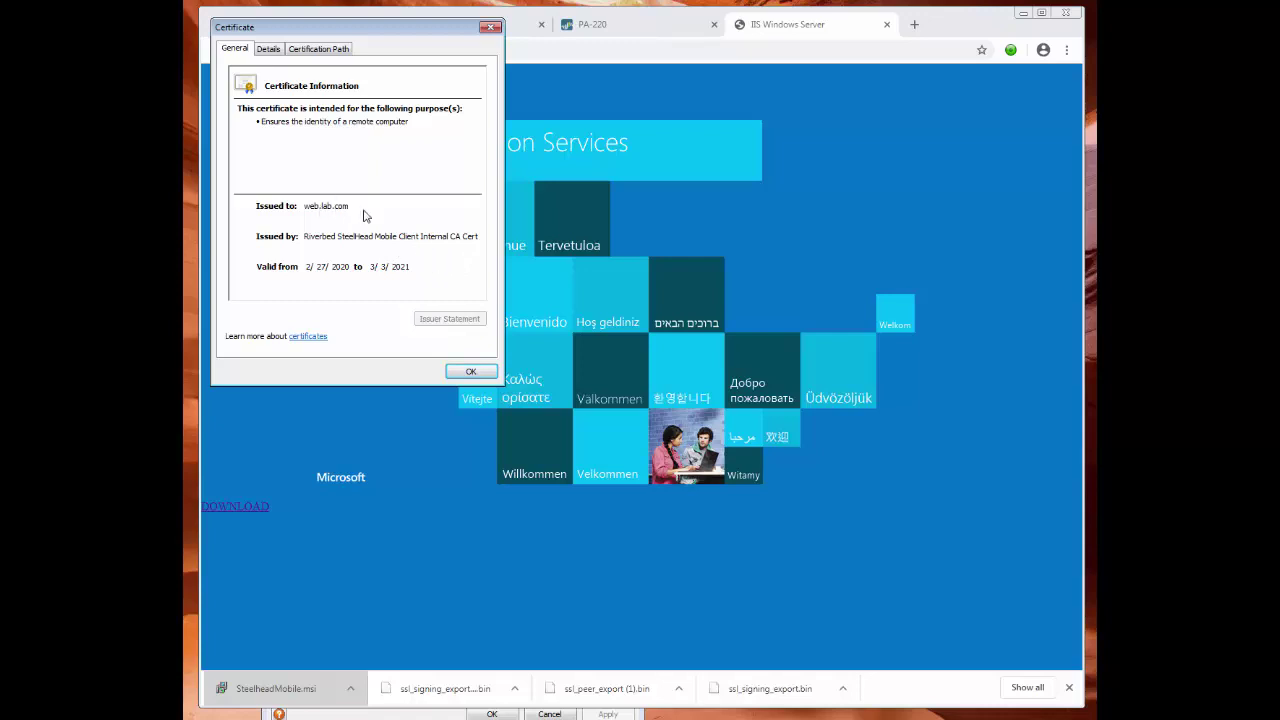
click(268, 50)
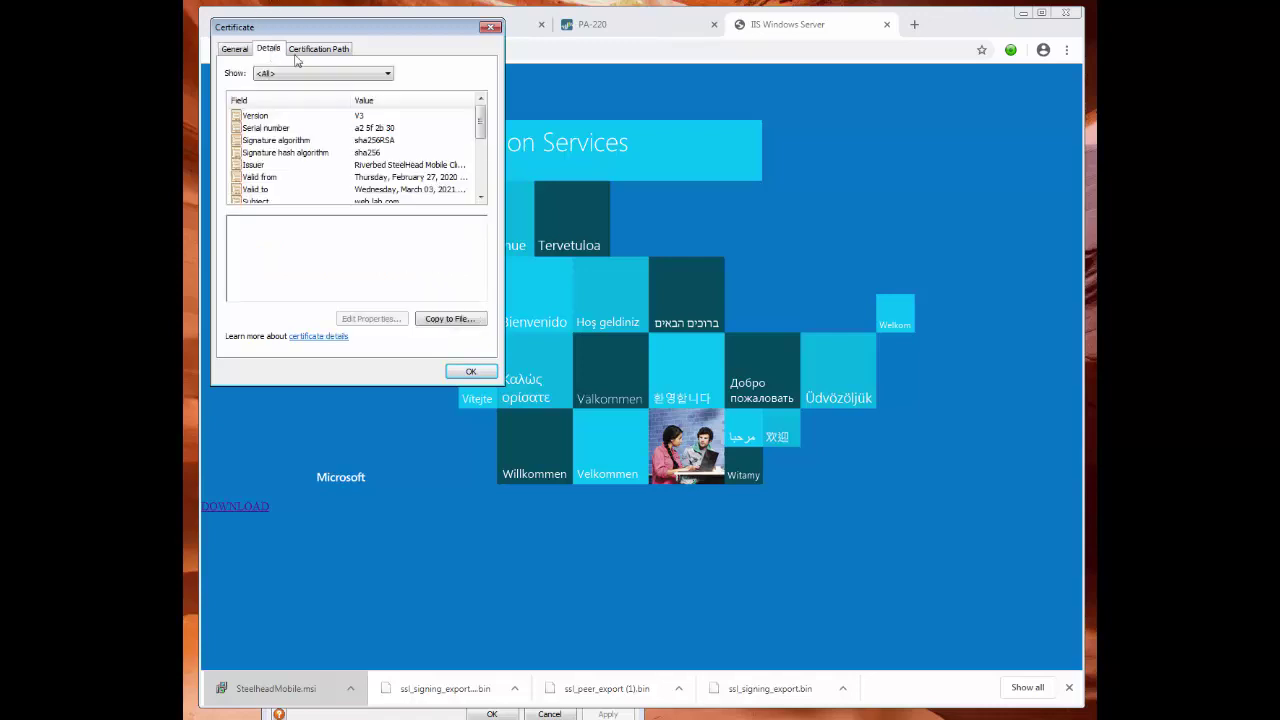
click(313, 50)
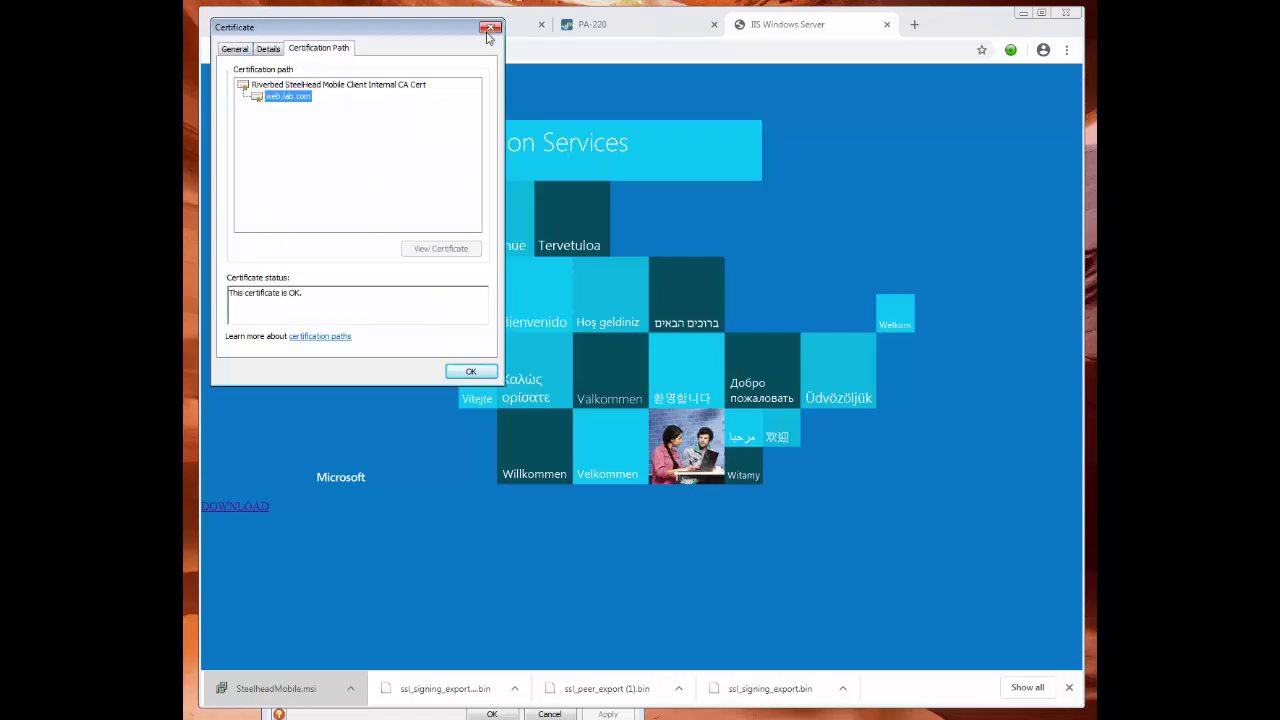
click(490, 27)
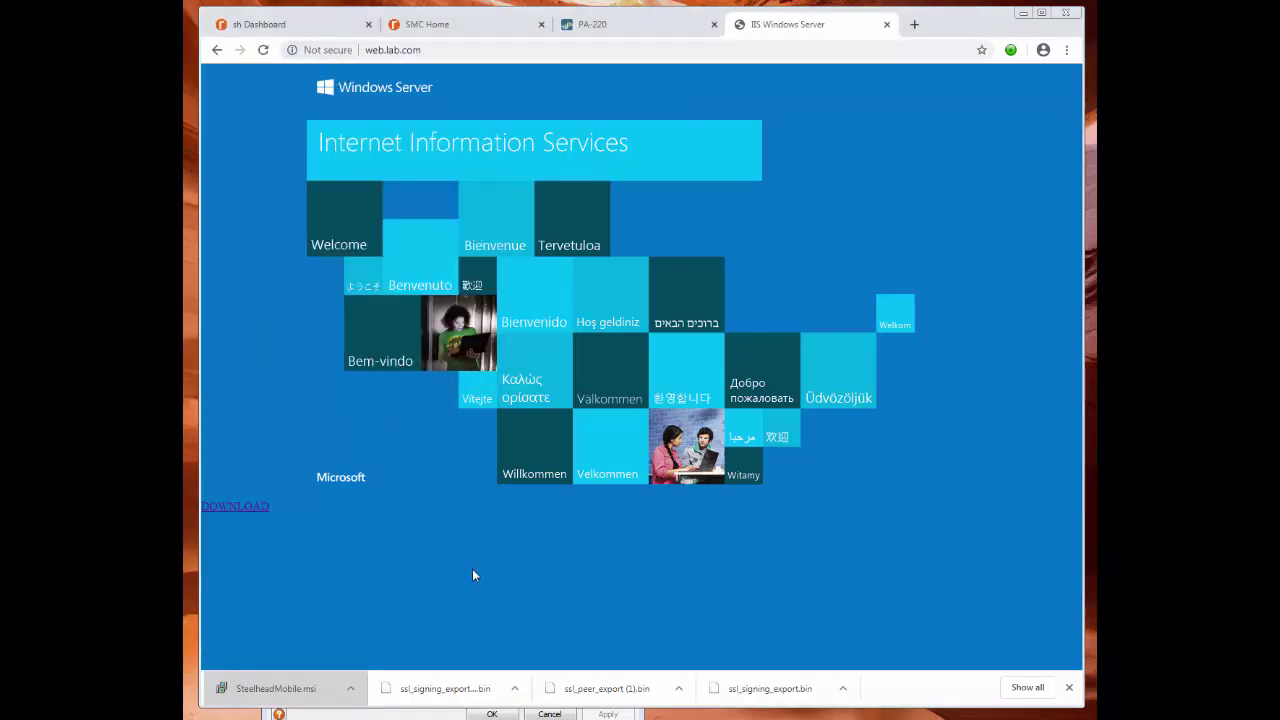
Review the DevTools Security overview's Mobile Client CA certificate and TLS 1.0 warnings, then close DevTools.
key(ctrl+shift+i)
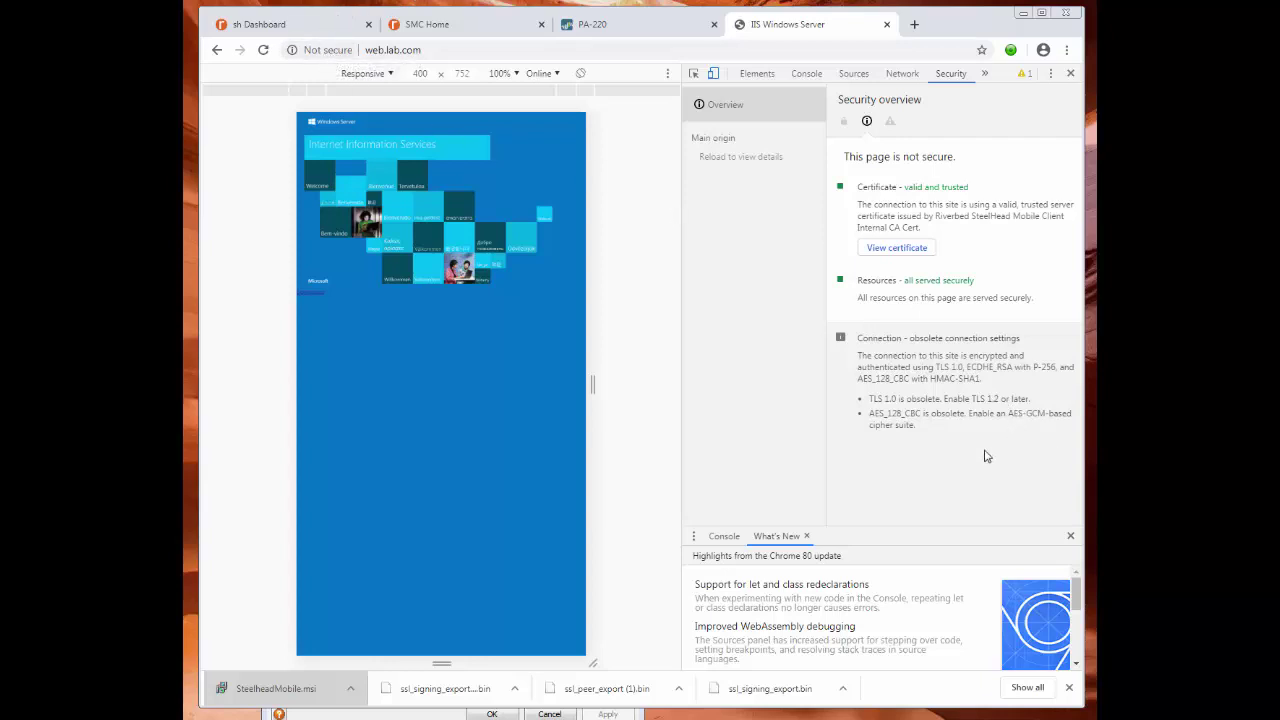
drag(1022, 400, 870, 414)
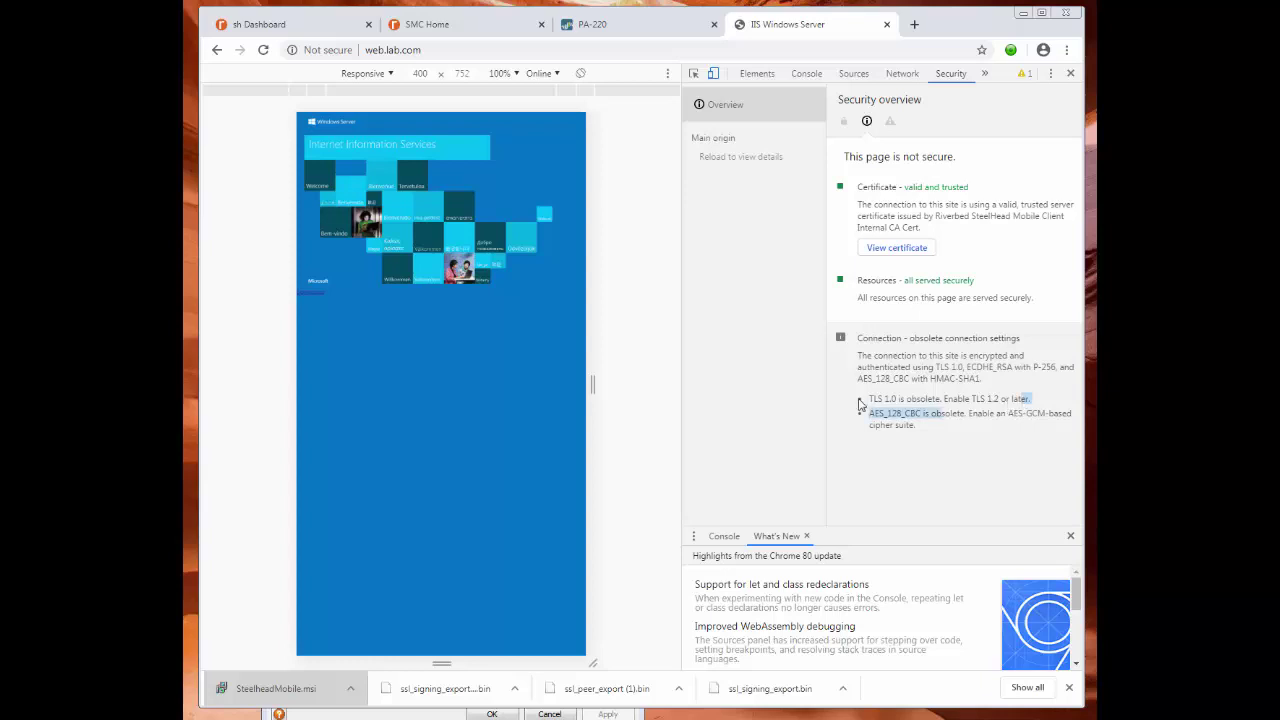
click(906, 434)
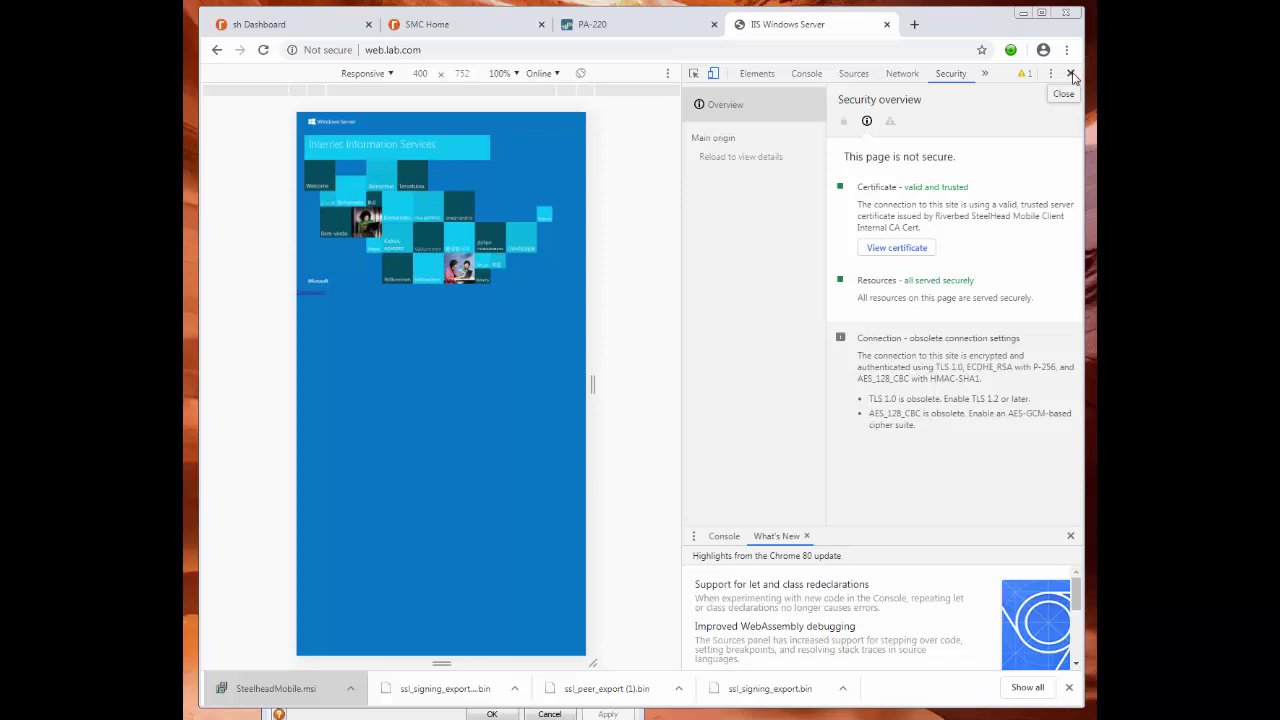
click(1071, 75)
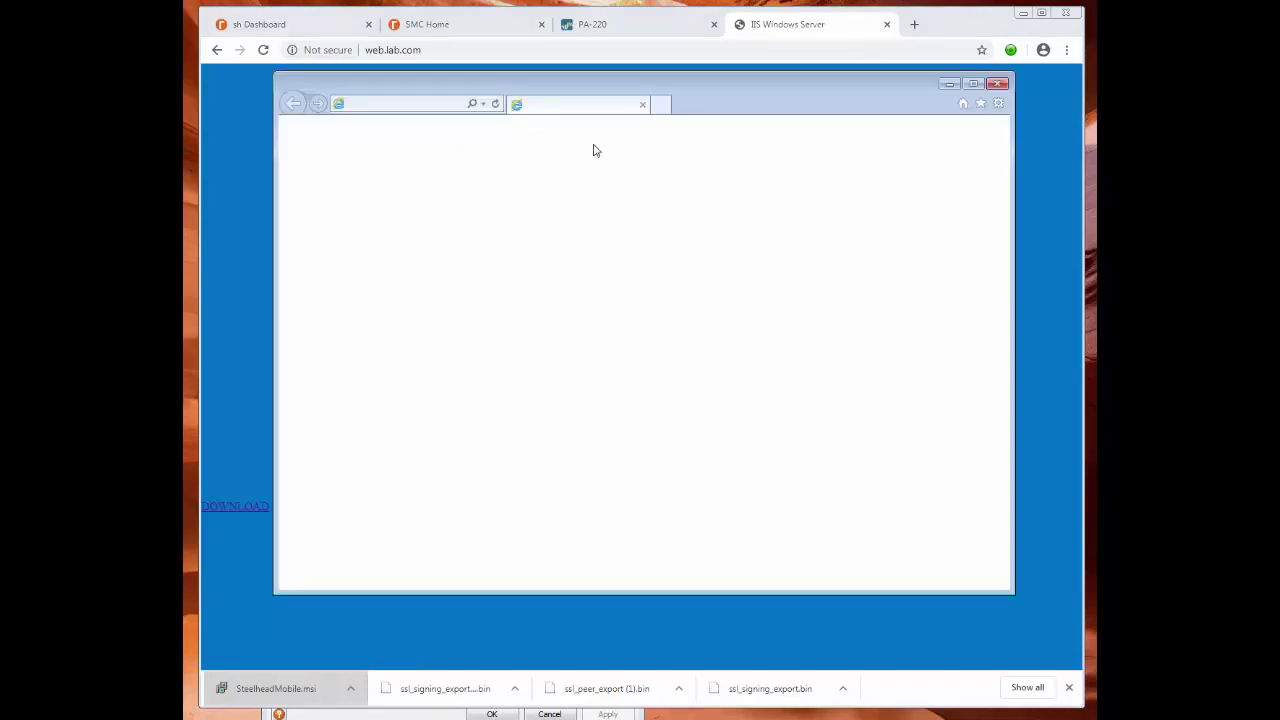
click(440, 106)
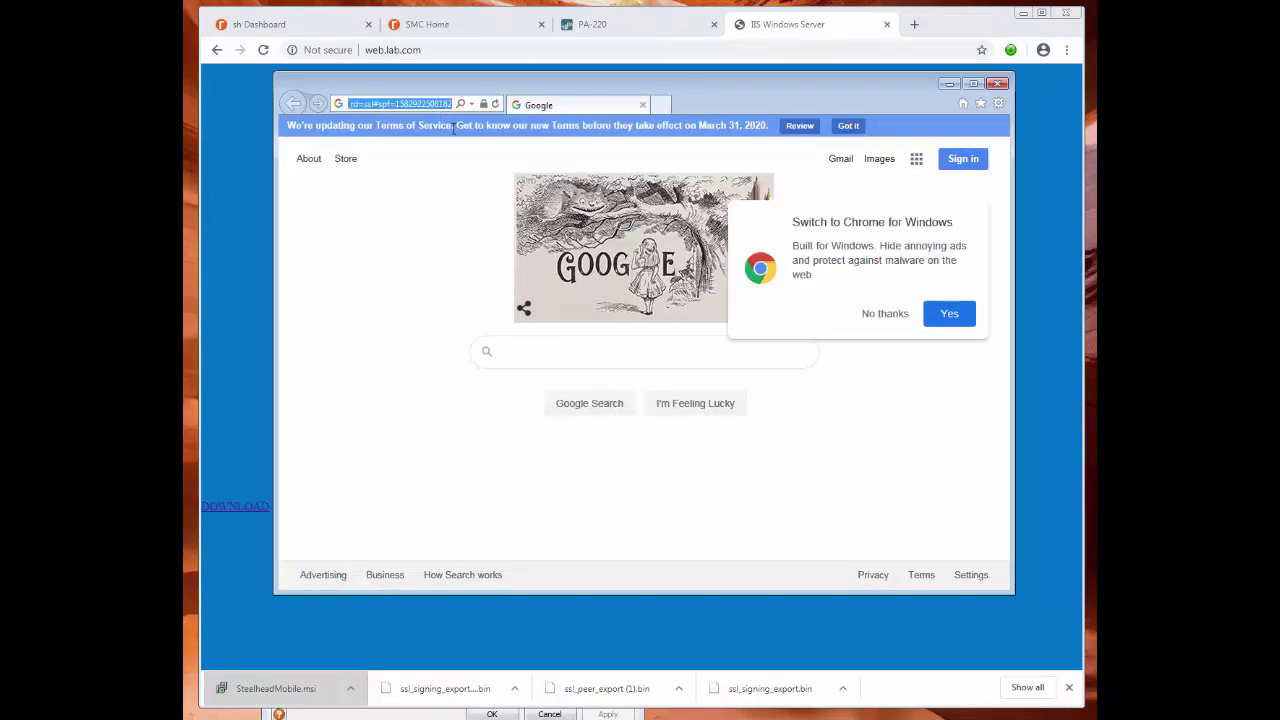
text(www)
key(BackSpace)
key(BackSpace)
key(BackSpace)
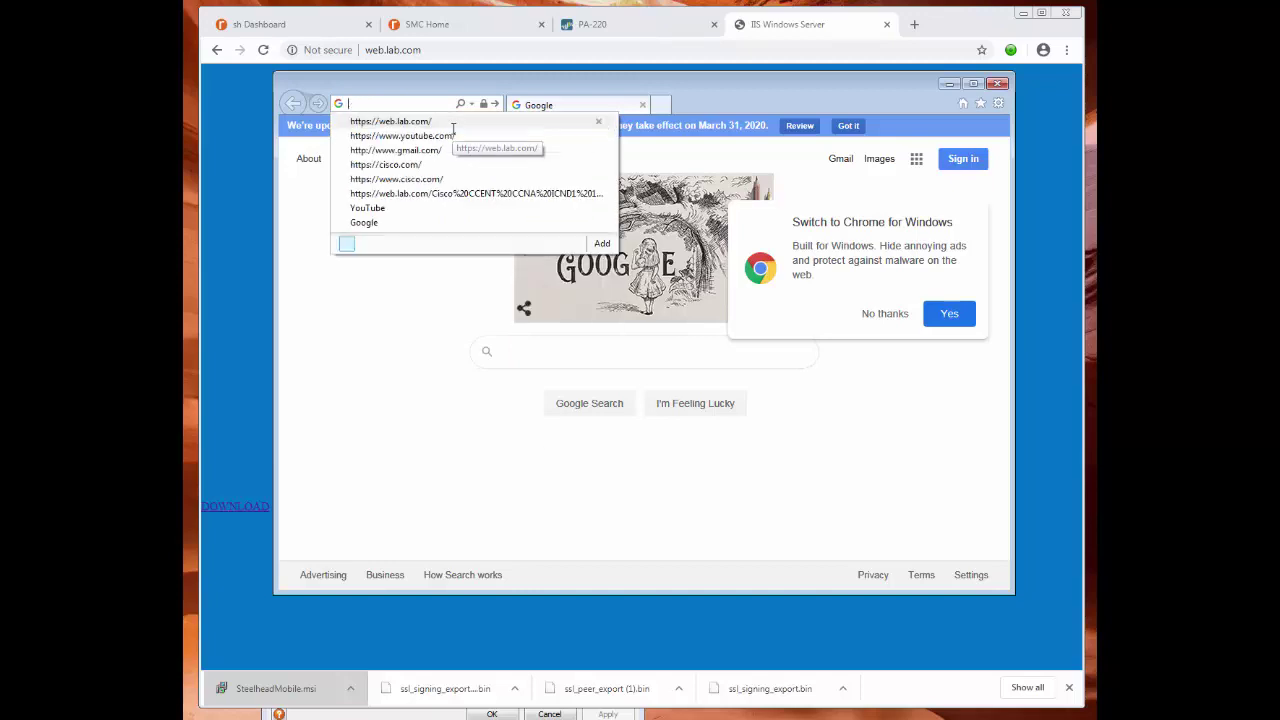
text(w)
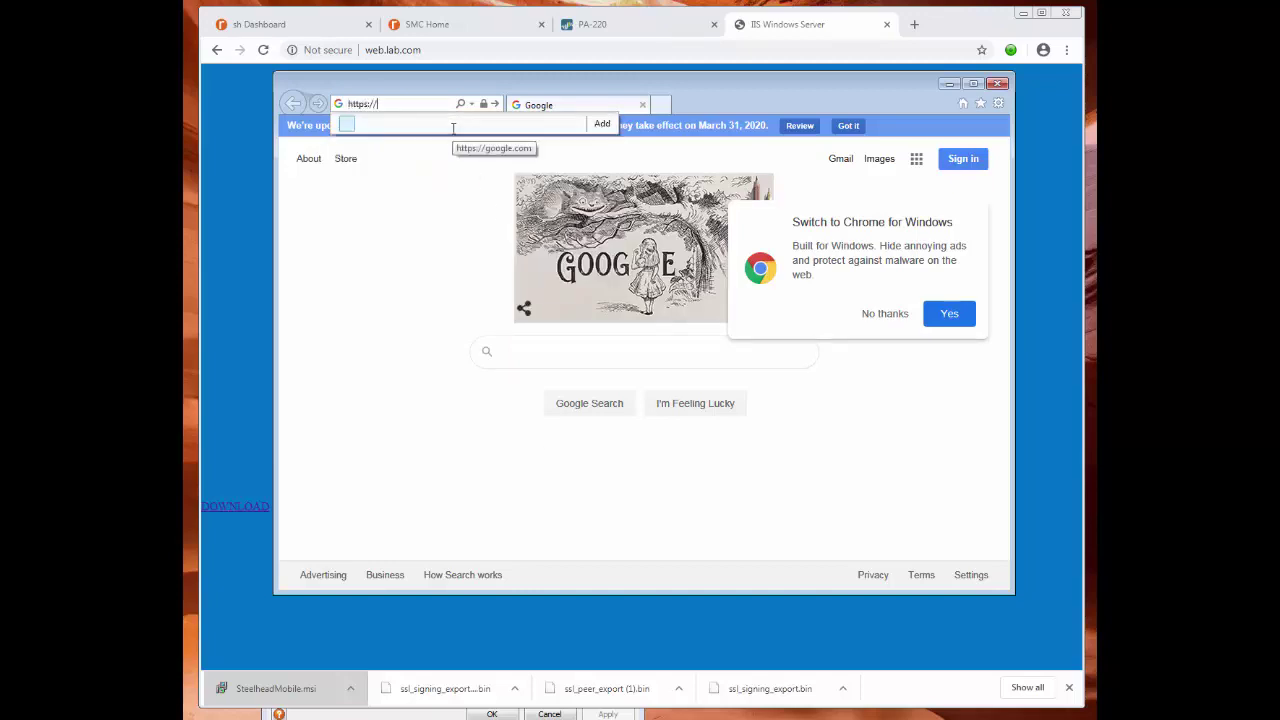
text(eb.lab.c)
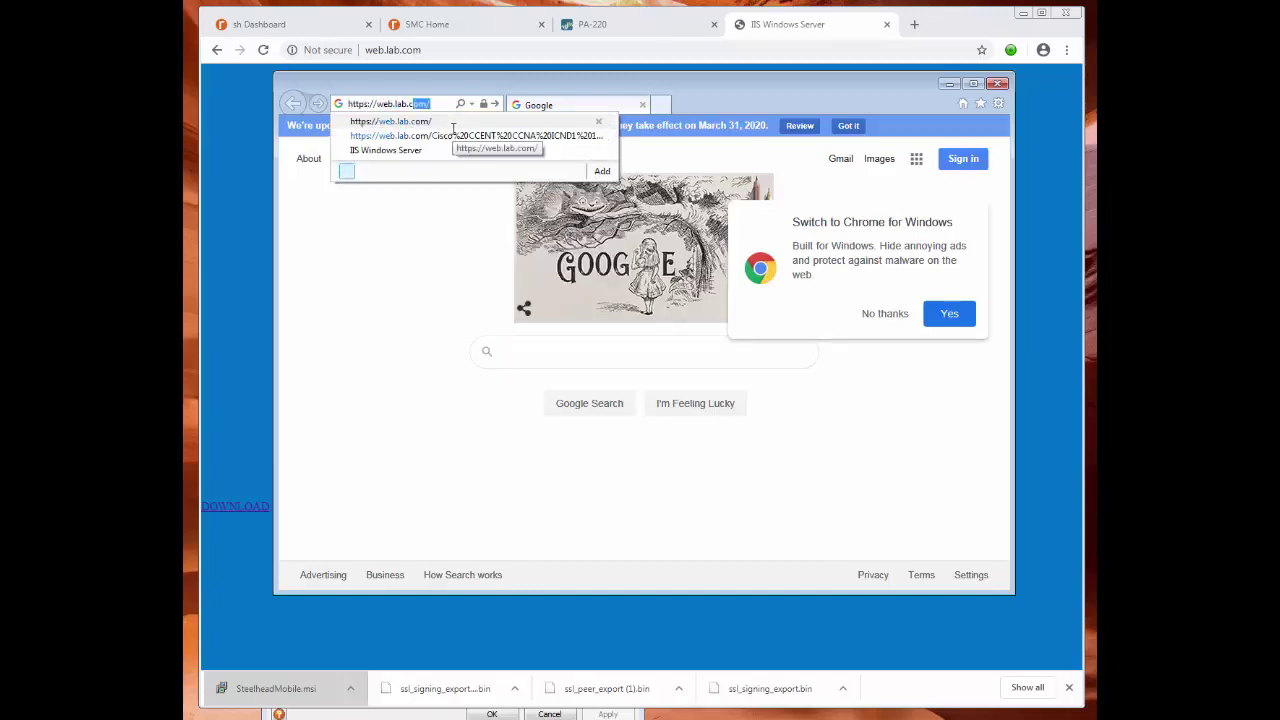
text(om/)
key(Return)
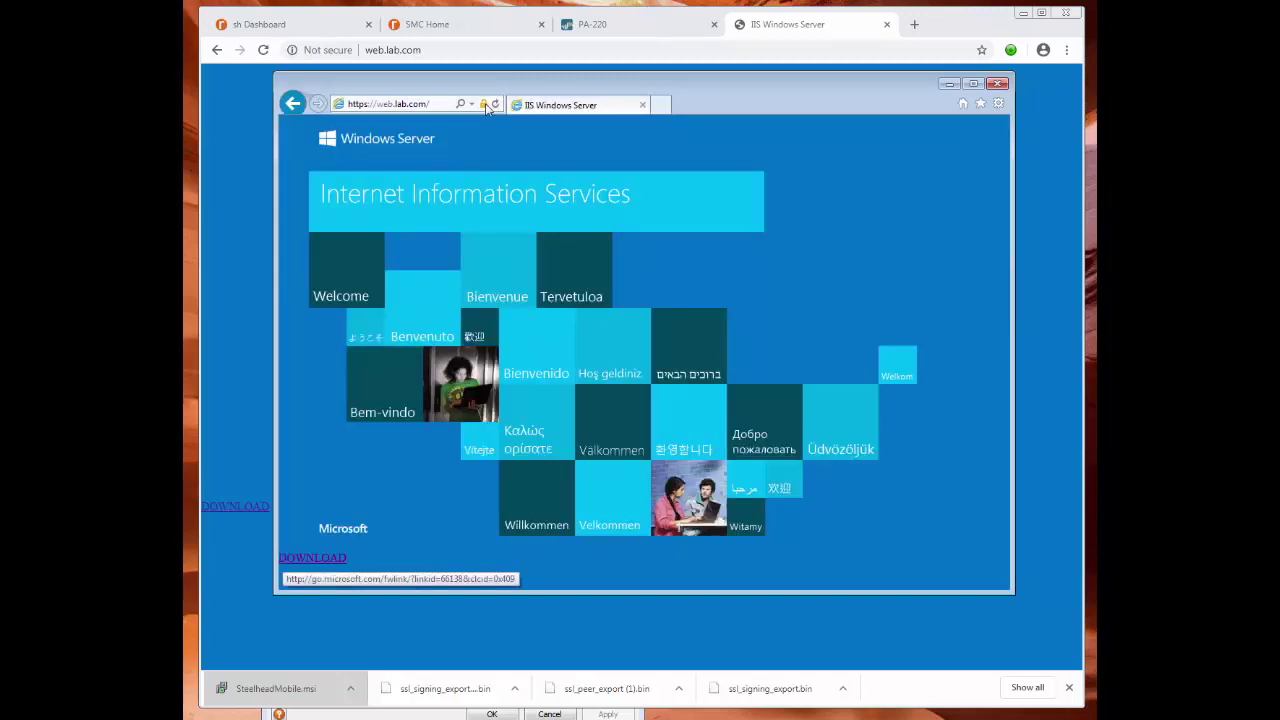
click(484, 105)
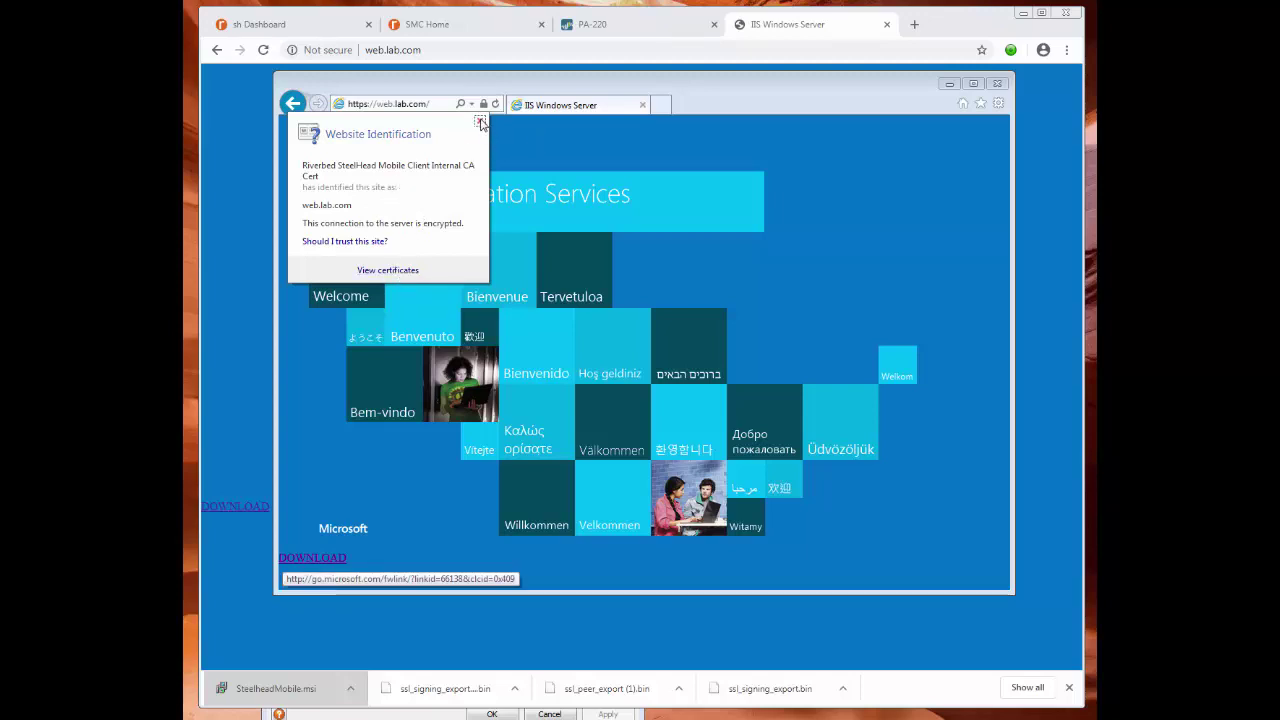
click(480, 122)
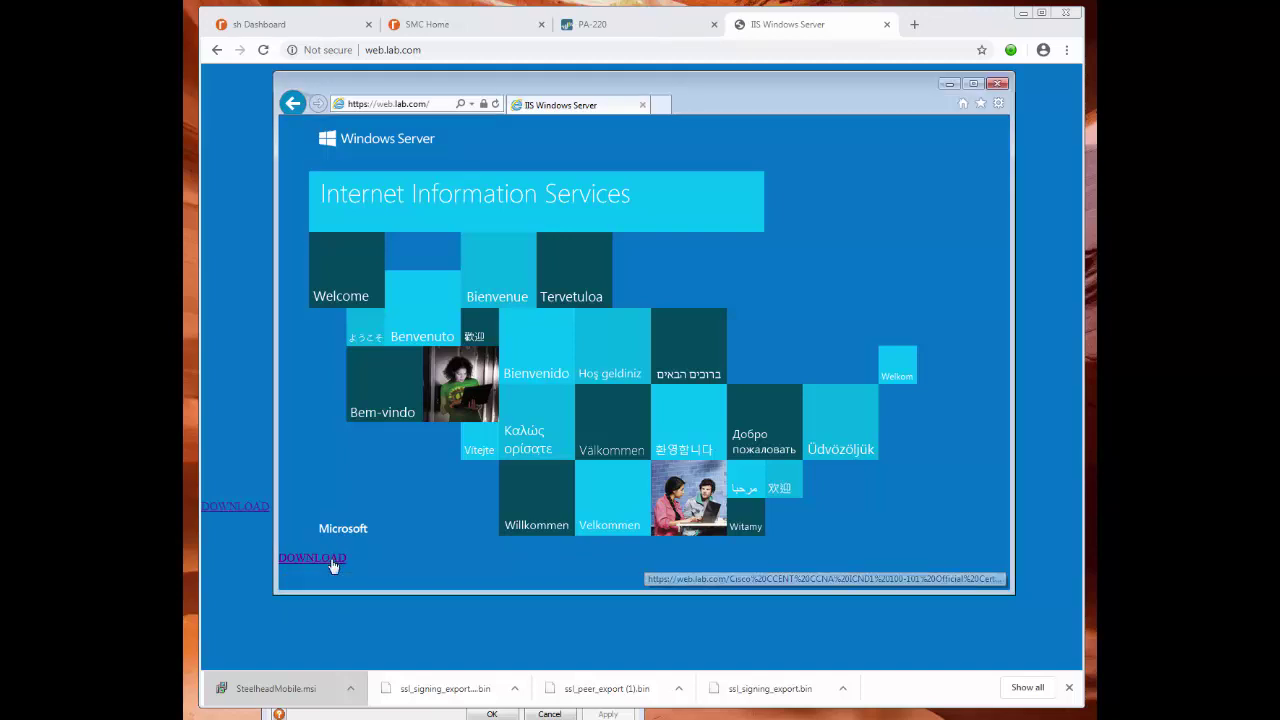
Check the Mobile Client connection list for the WEB.lab.com:443 HTTP connection.
right_click(333, 565)
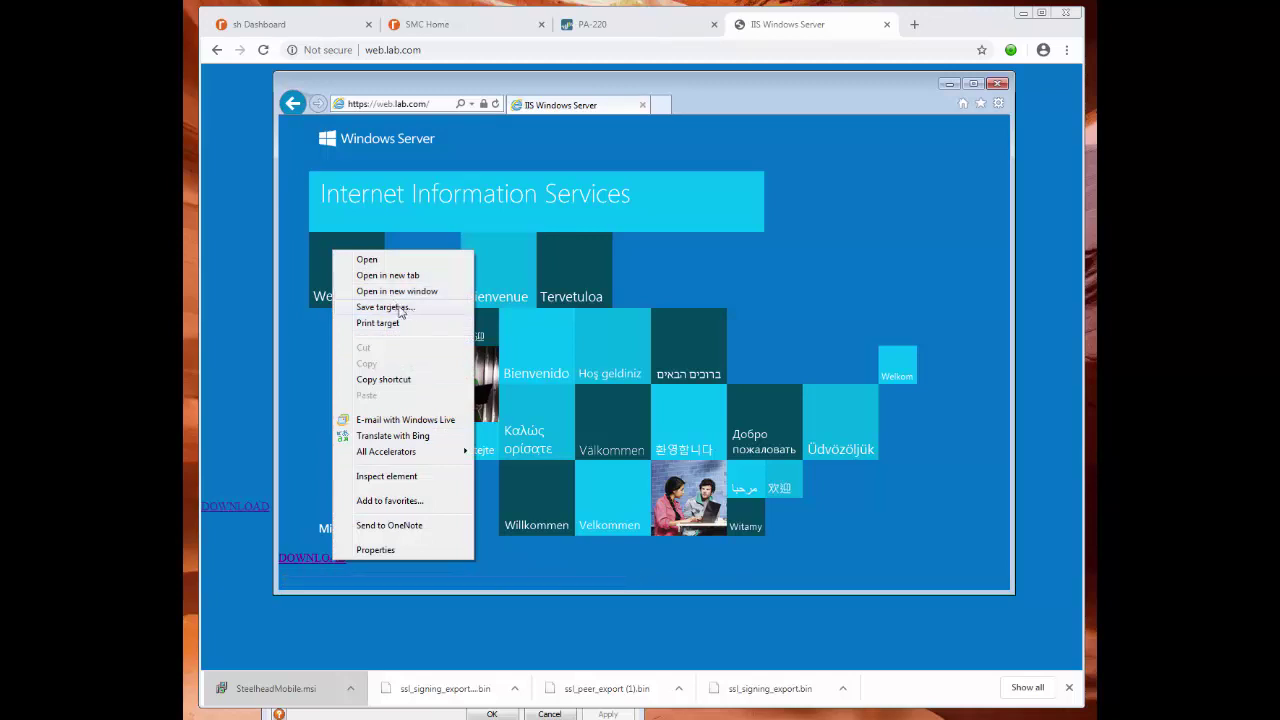
click(385, 712)
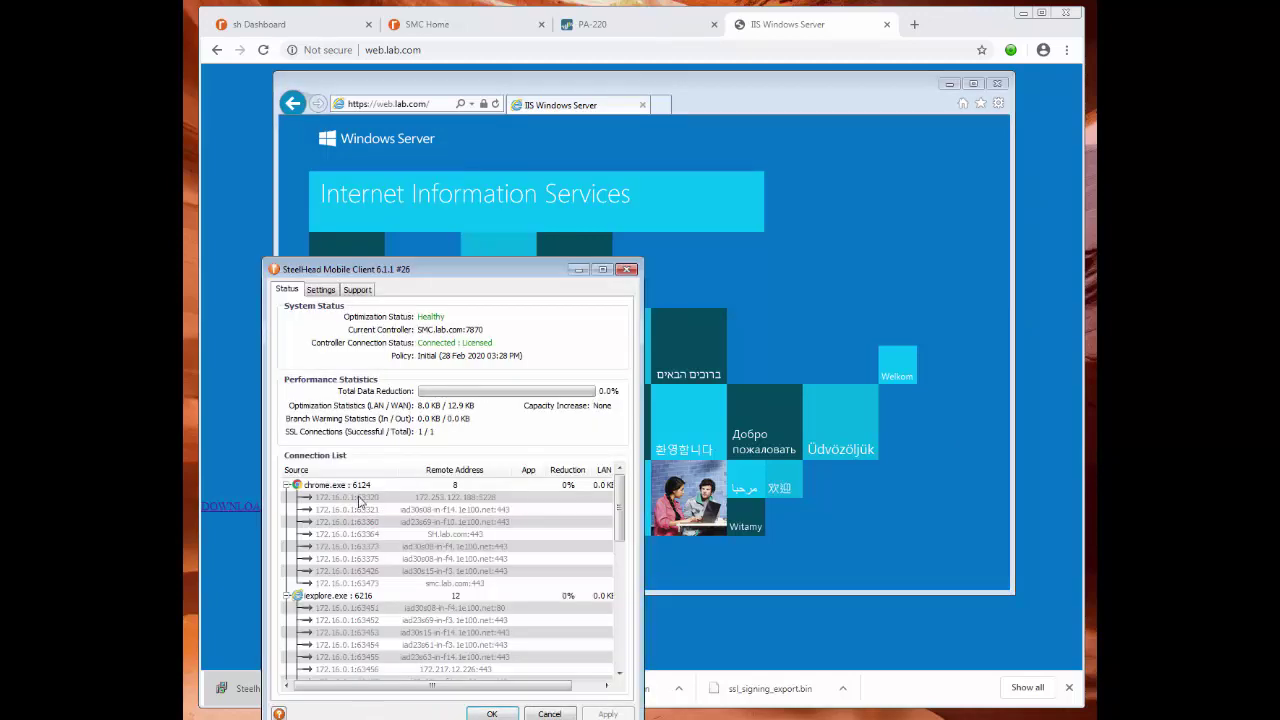
scroll(366, 608, down, 5)
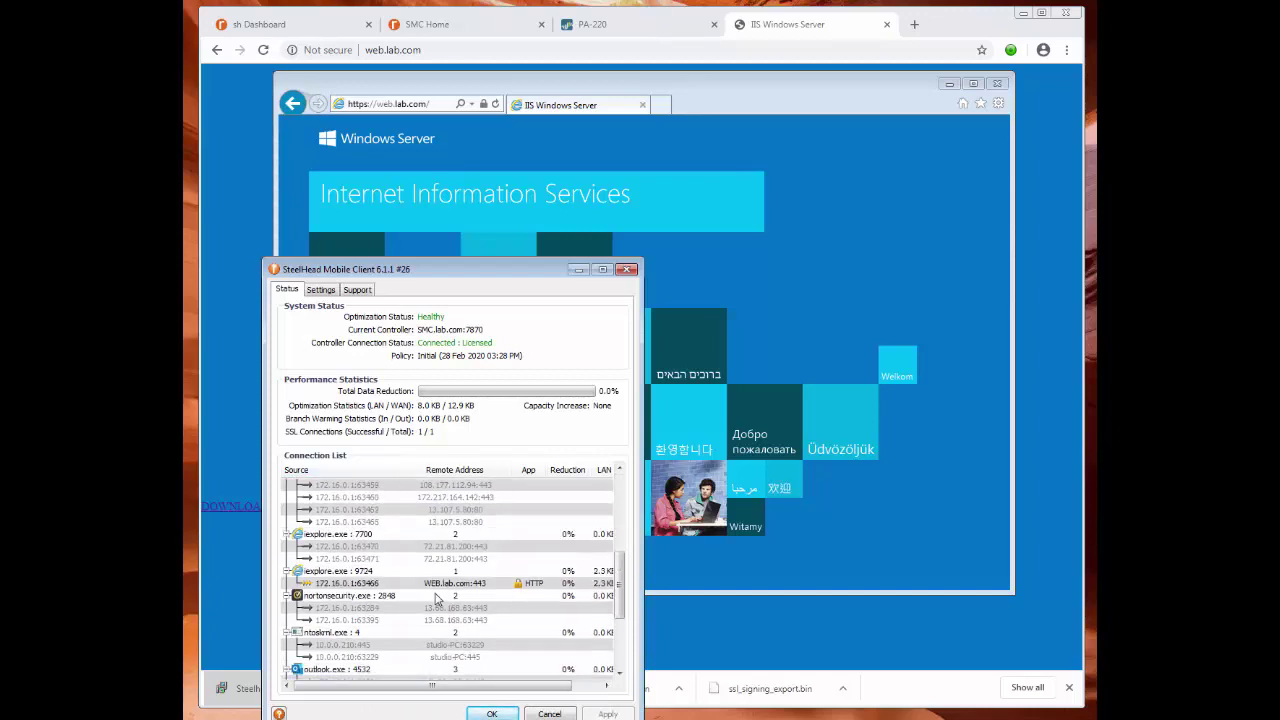
scroll(436, 598, up, 1)
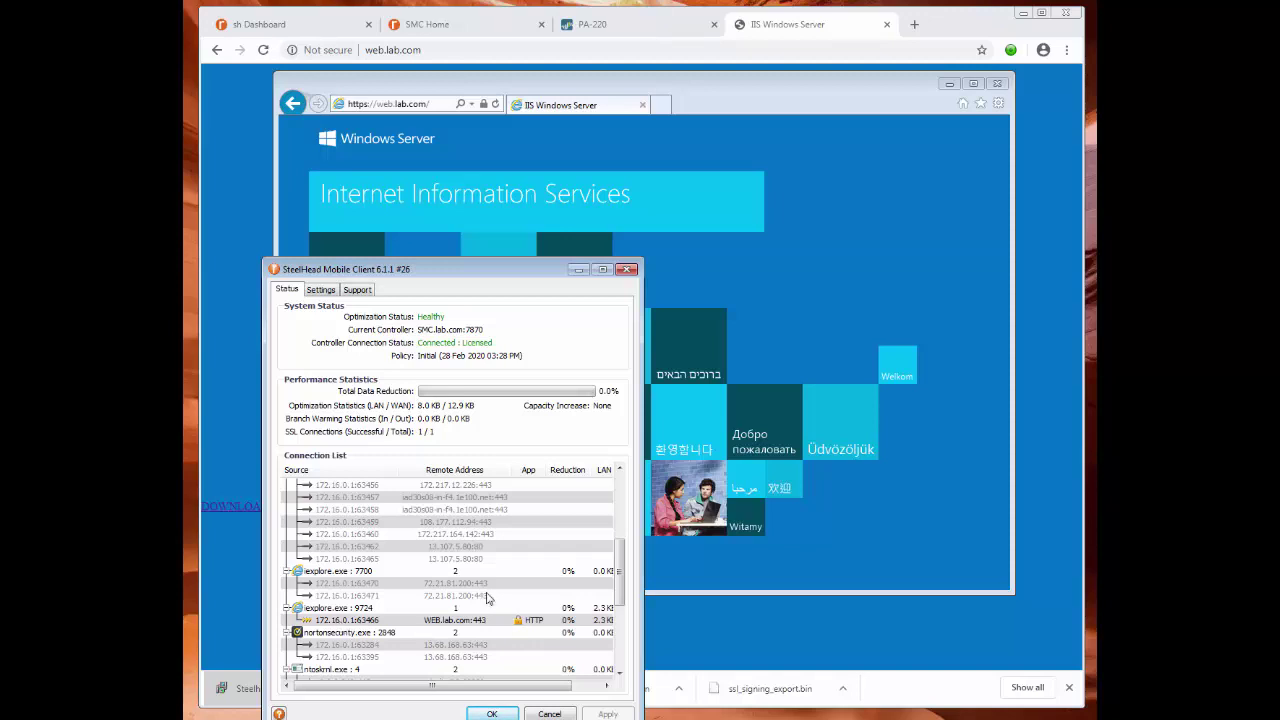
click(727, 569)
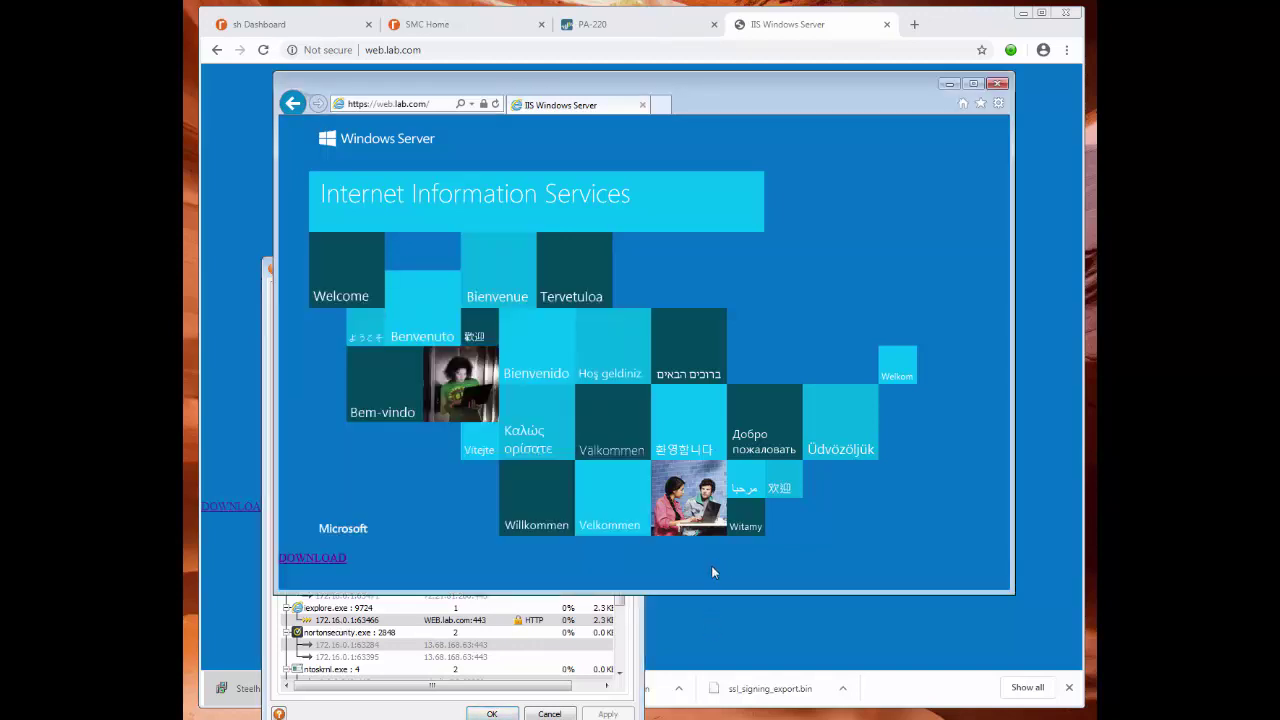
Save the Cisco CCENT CCNA ICND1 Official Cert Guide PDF to the Desktop.
right_click(326, 560)
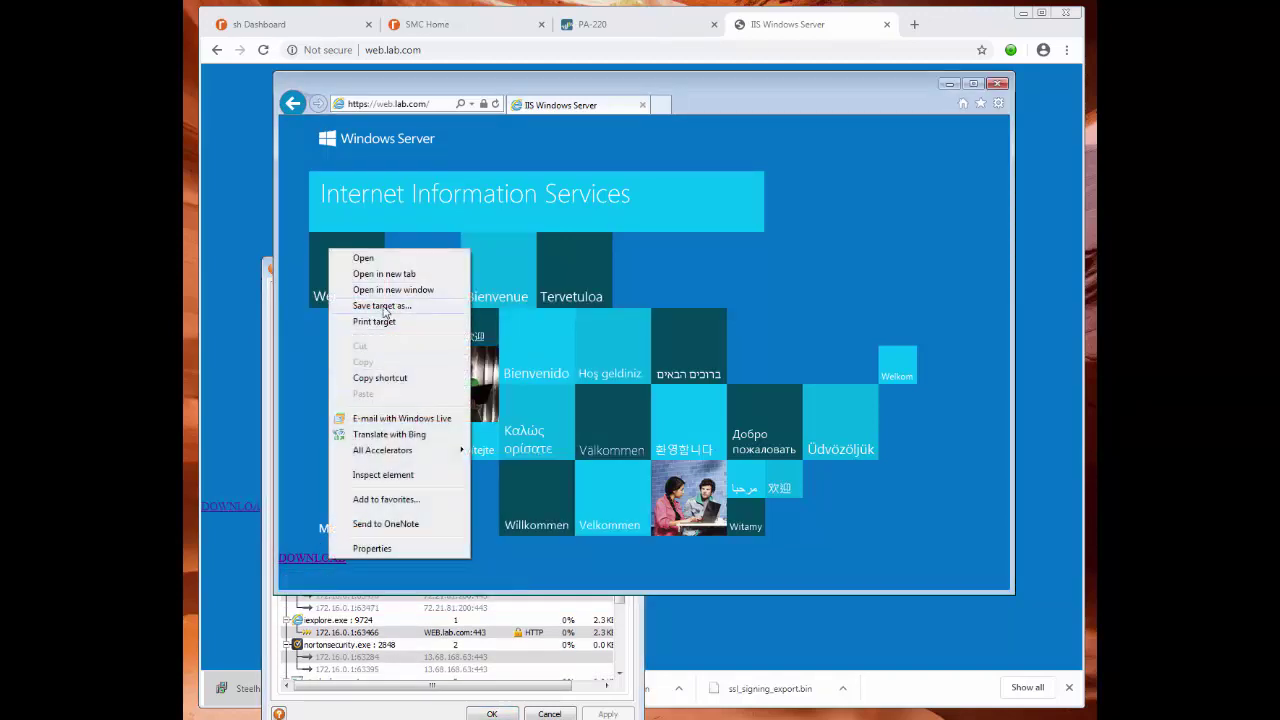
key(Escape)
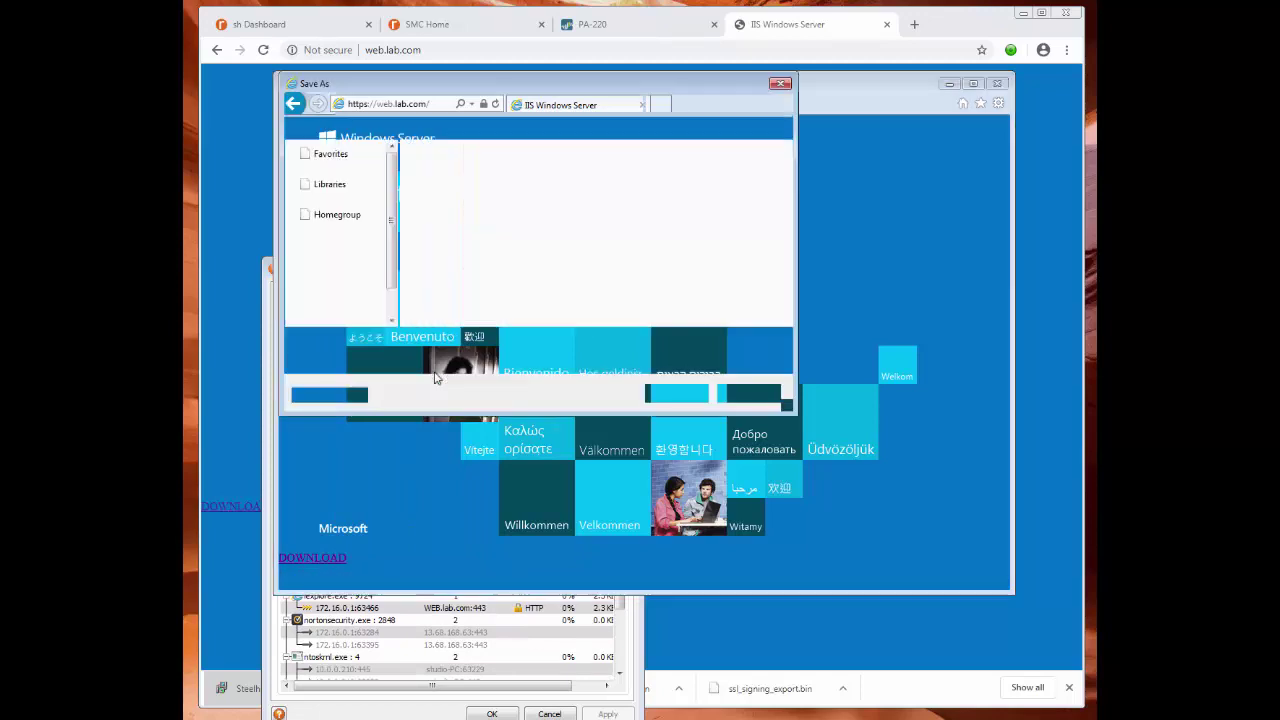
click(338, 169)
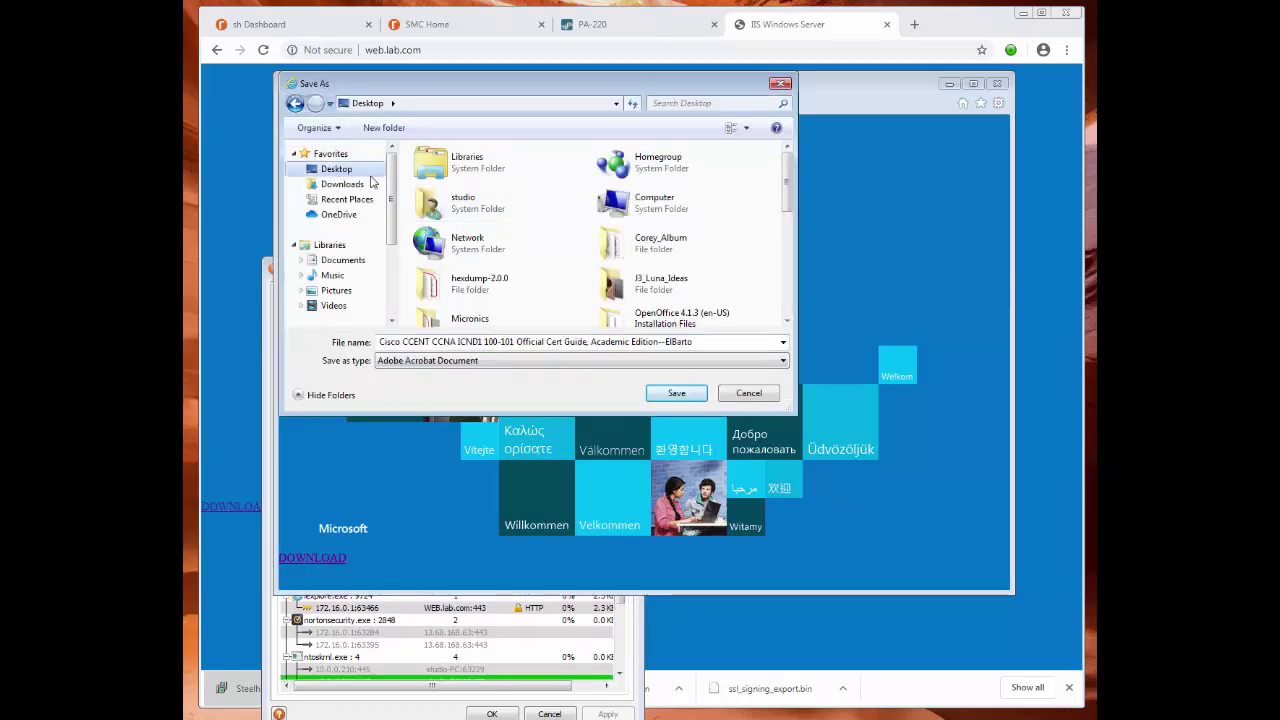
click(678, 395)
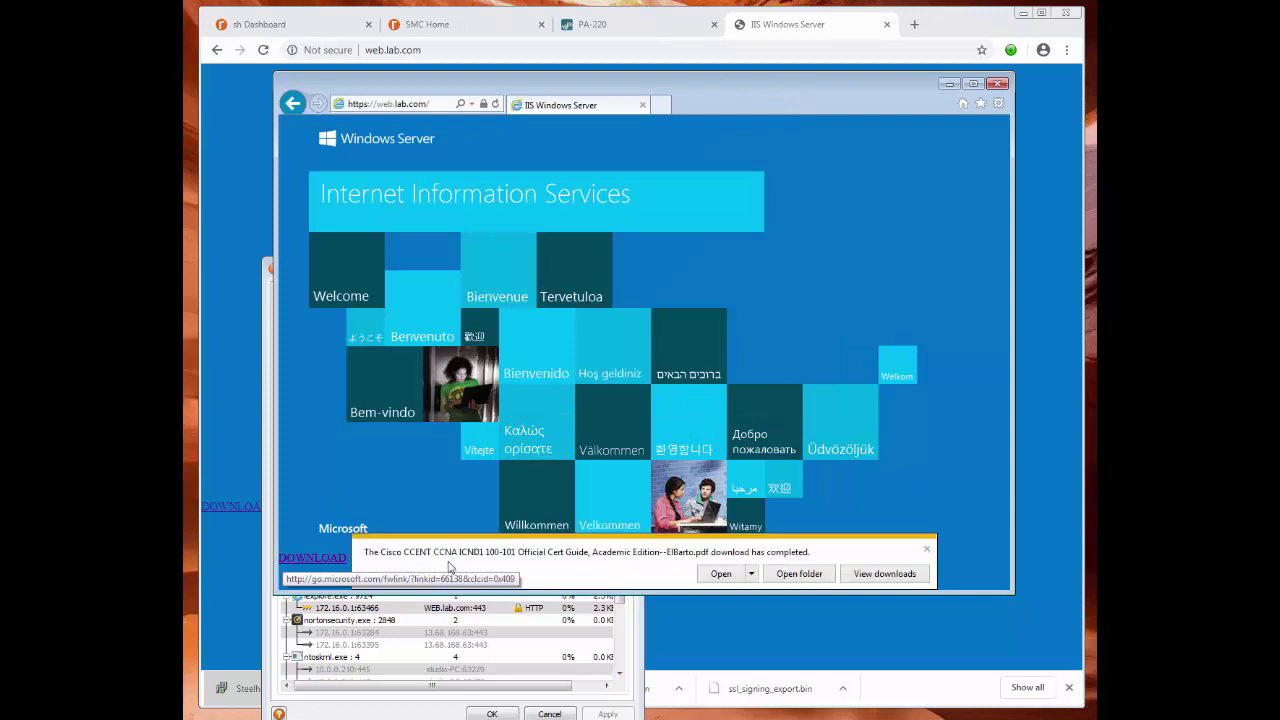
click(927, 551)
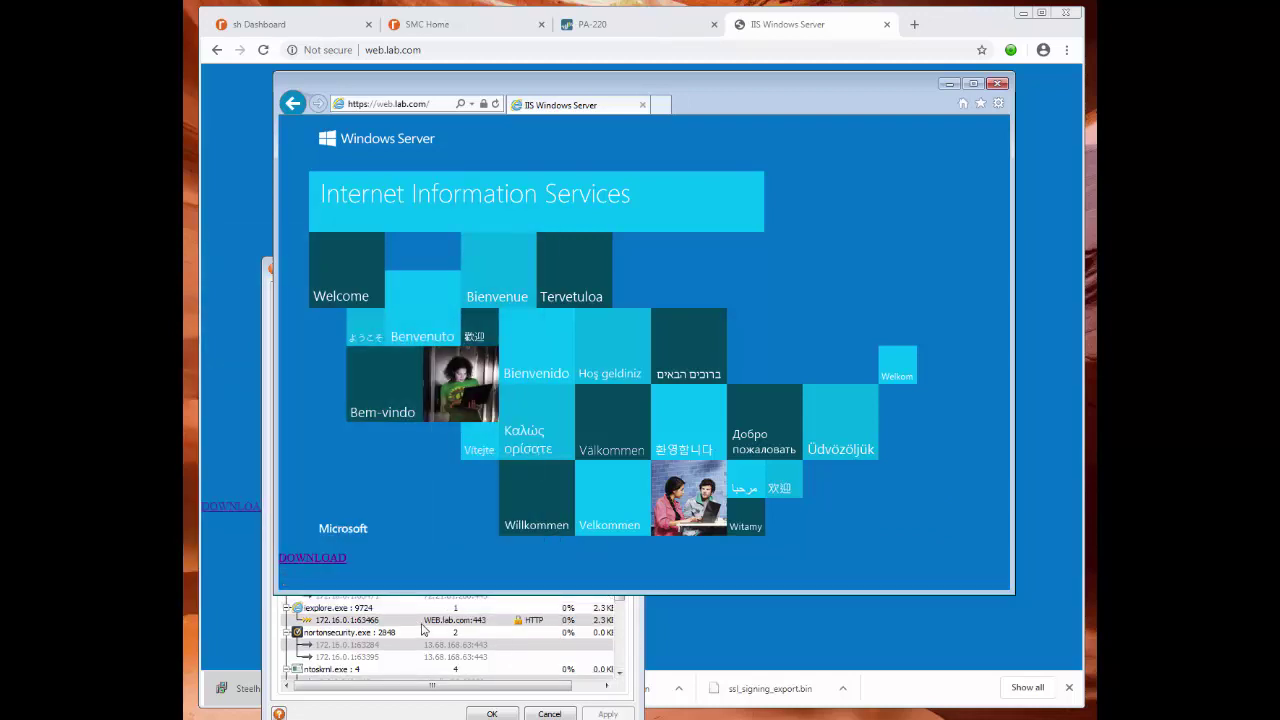
Inspect the WEB.lab.com entry in the Mobile Client, then close Internet Explorer and return to Chrome.
scroll(500, 650, down, 1)
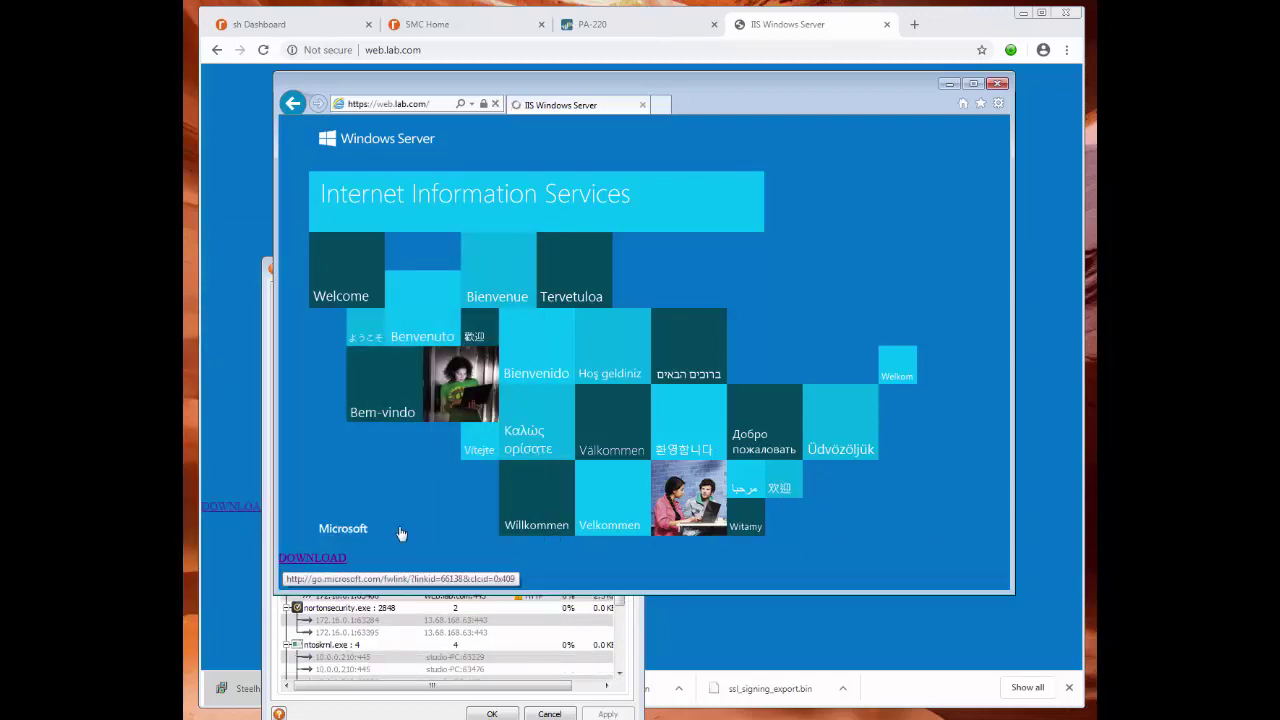
click(547, 634)
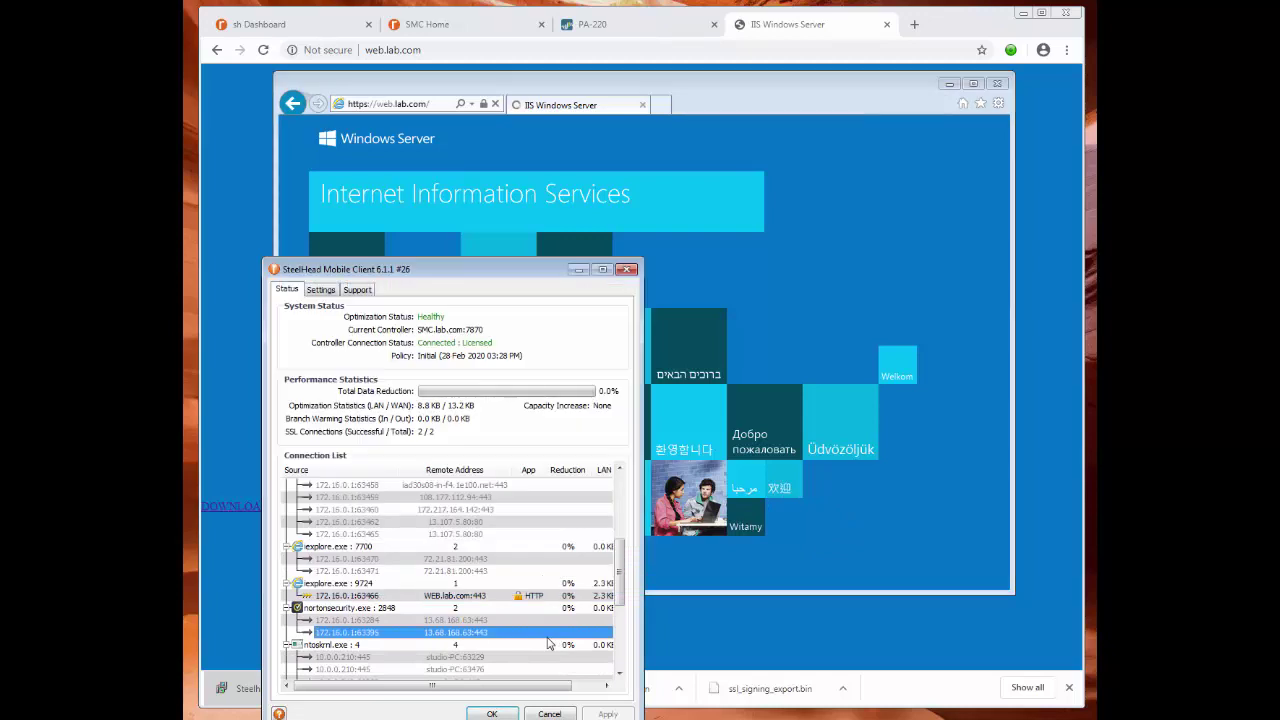
click(455, 597)
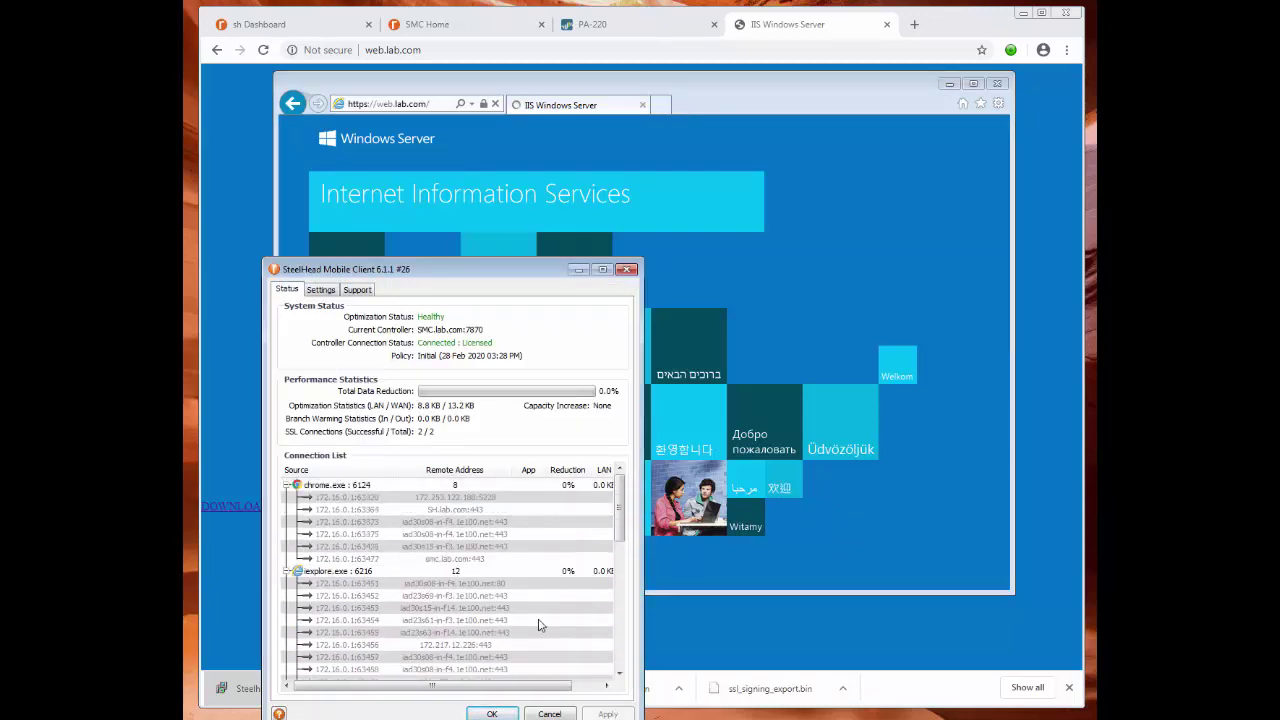
click(880, 194)
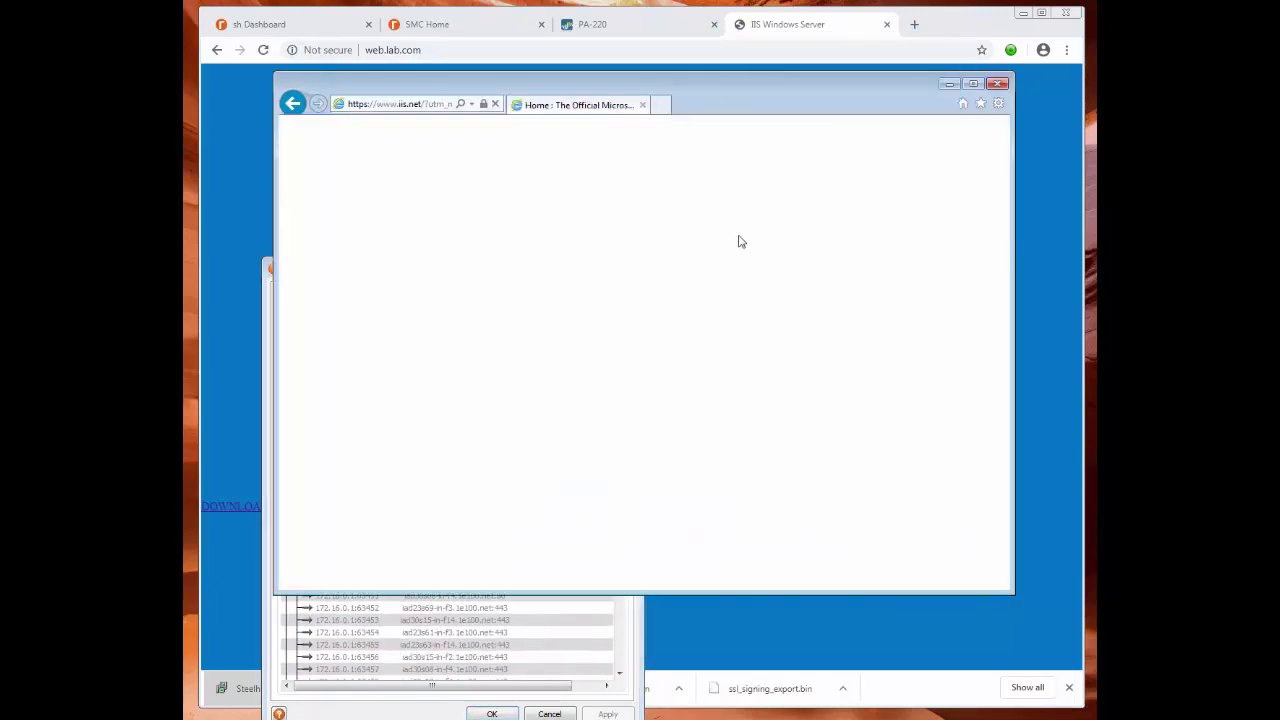
click(998, 83)
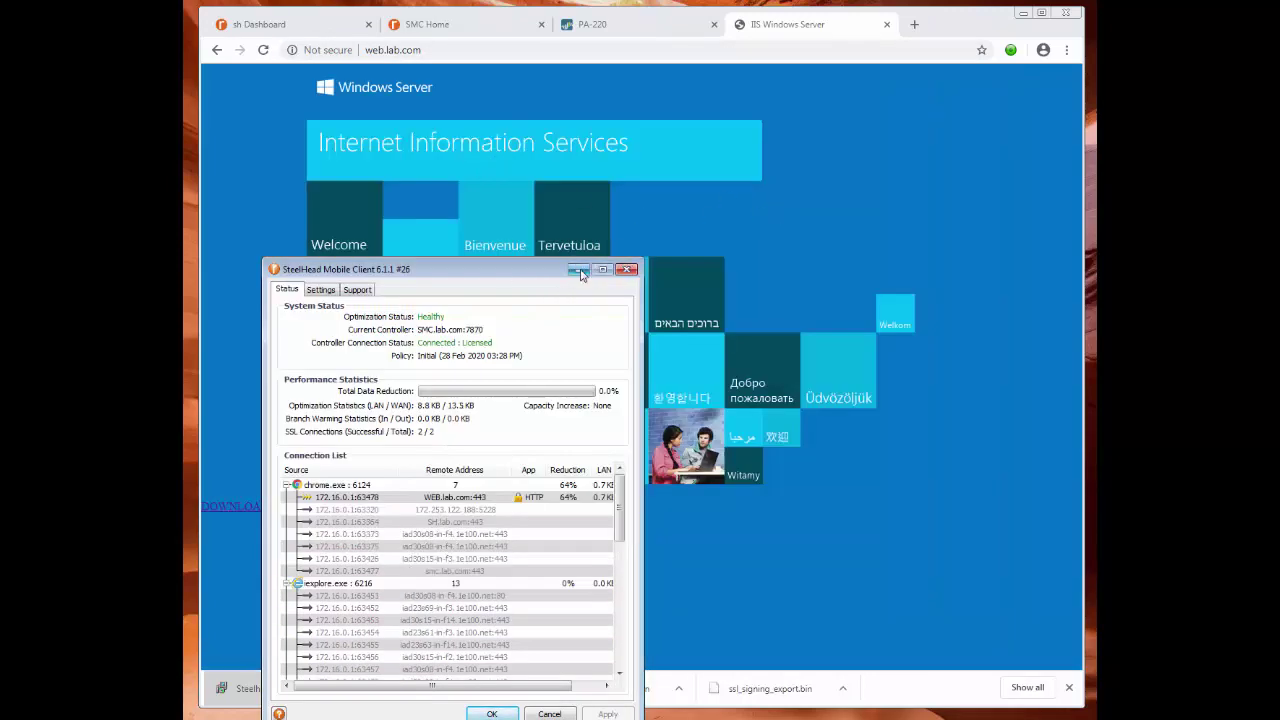
click(255, 490)
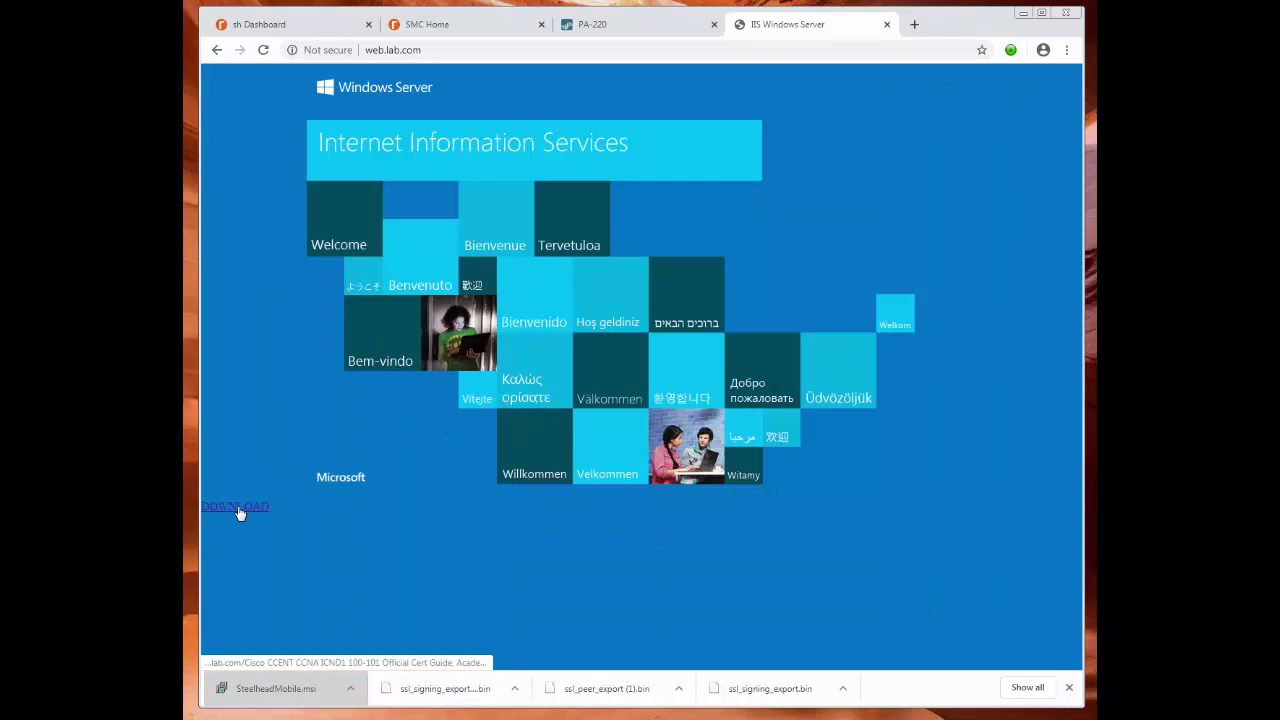
Open the ICND1 PDF from the DOWNLOAD link and watch the Mobile Client's 77.1% data reduction.
click(240, 508)
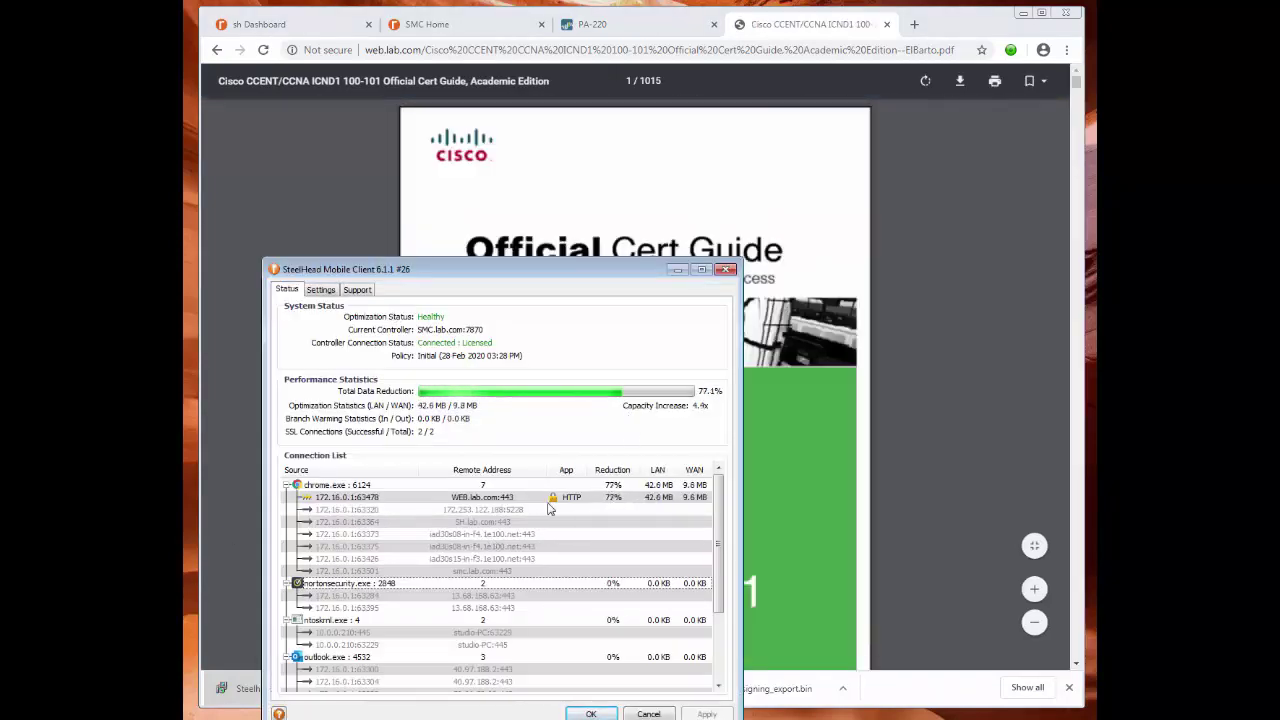
drag(470, 270, 435, 96)
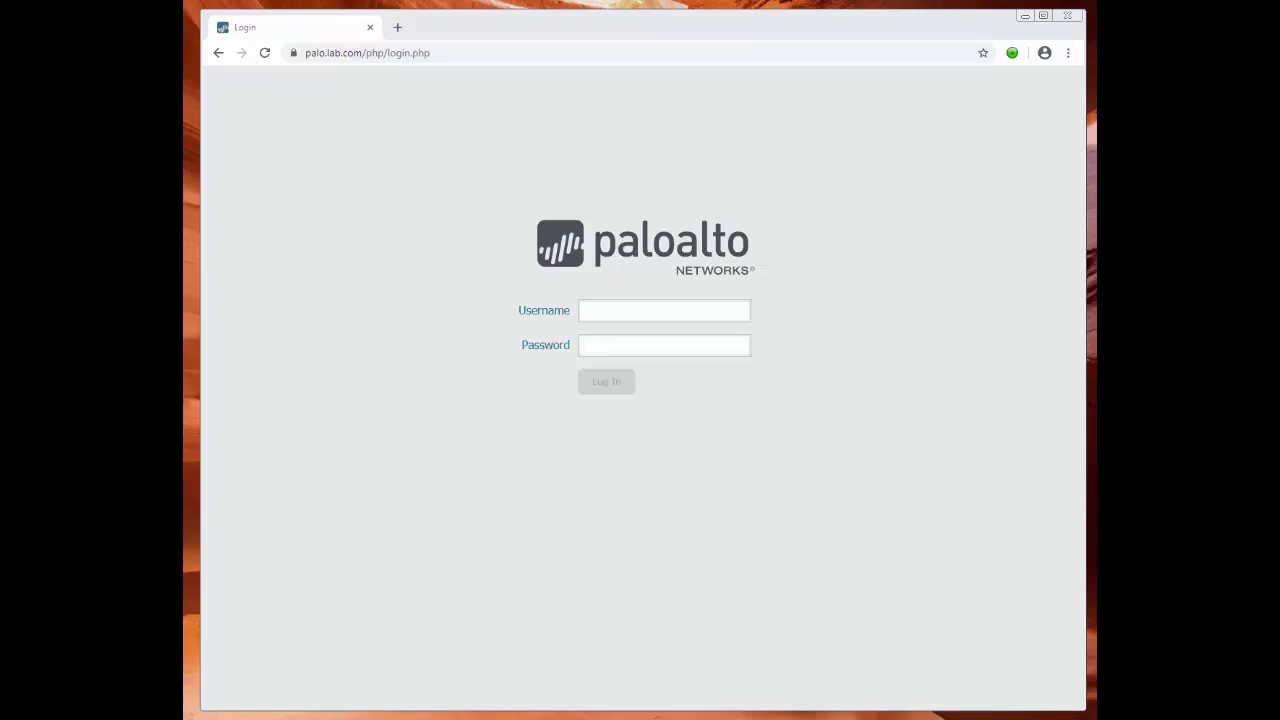
drag(184, 115, 403, 111)
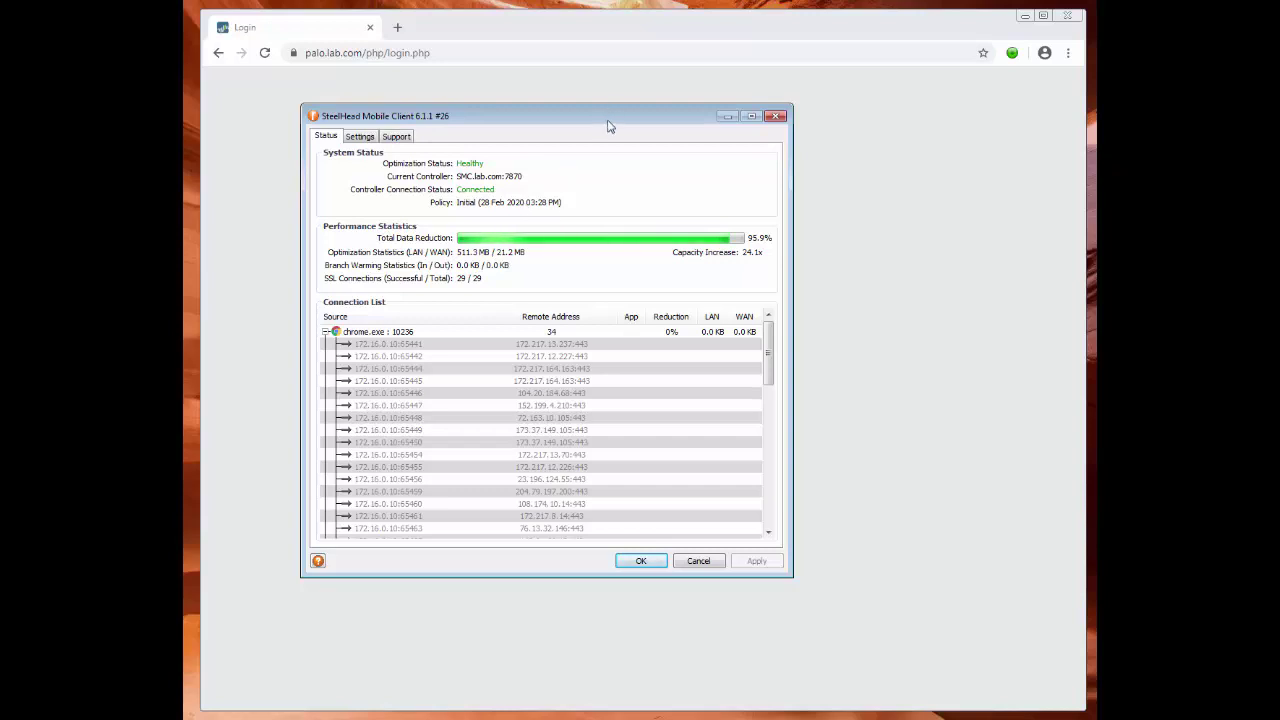
key(Escape)
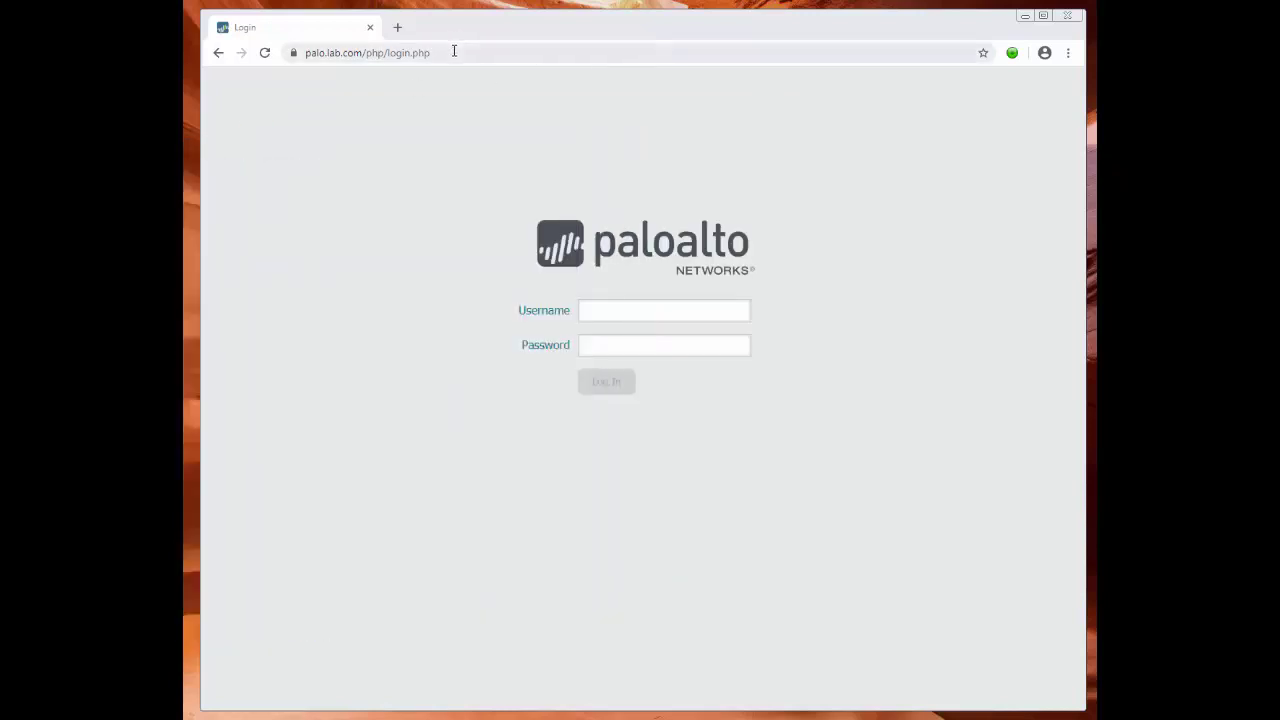
click(454, 53)
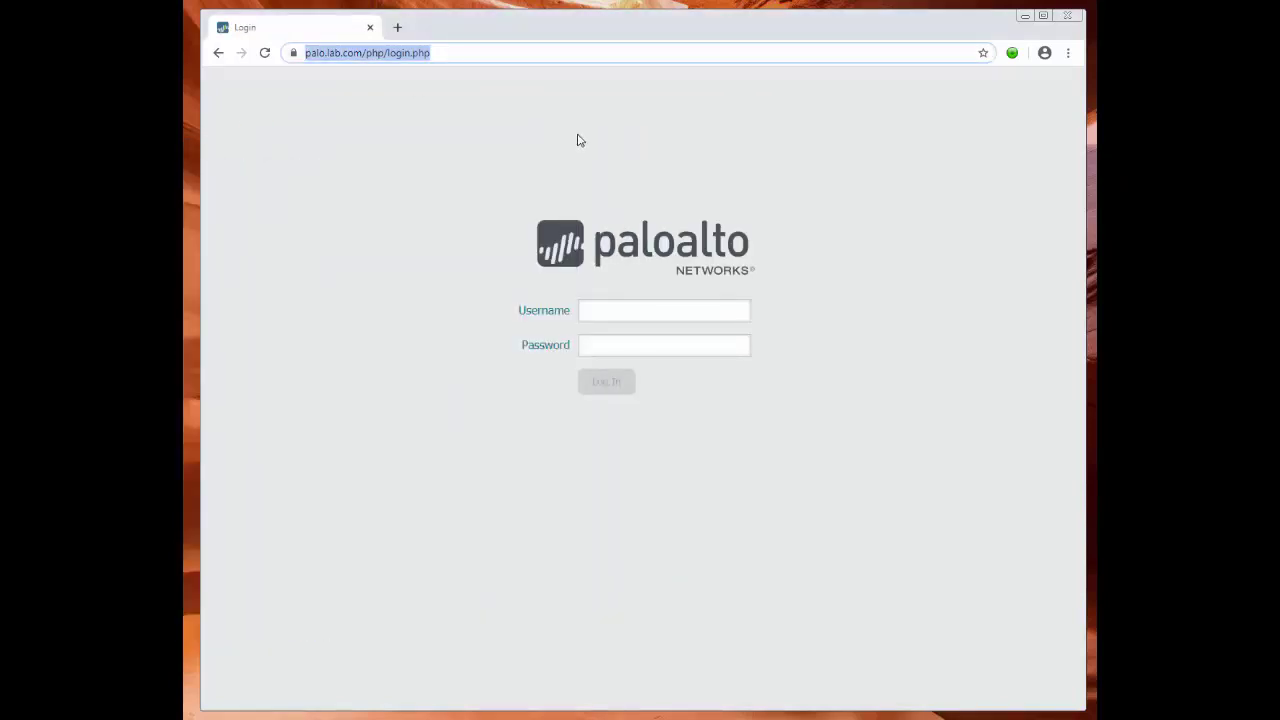
key(BackSpace)
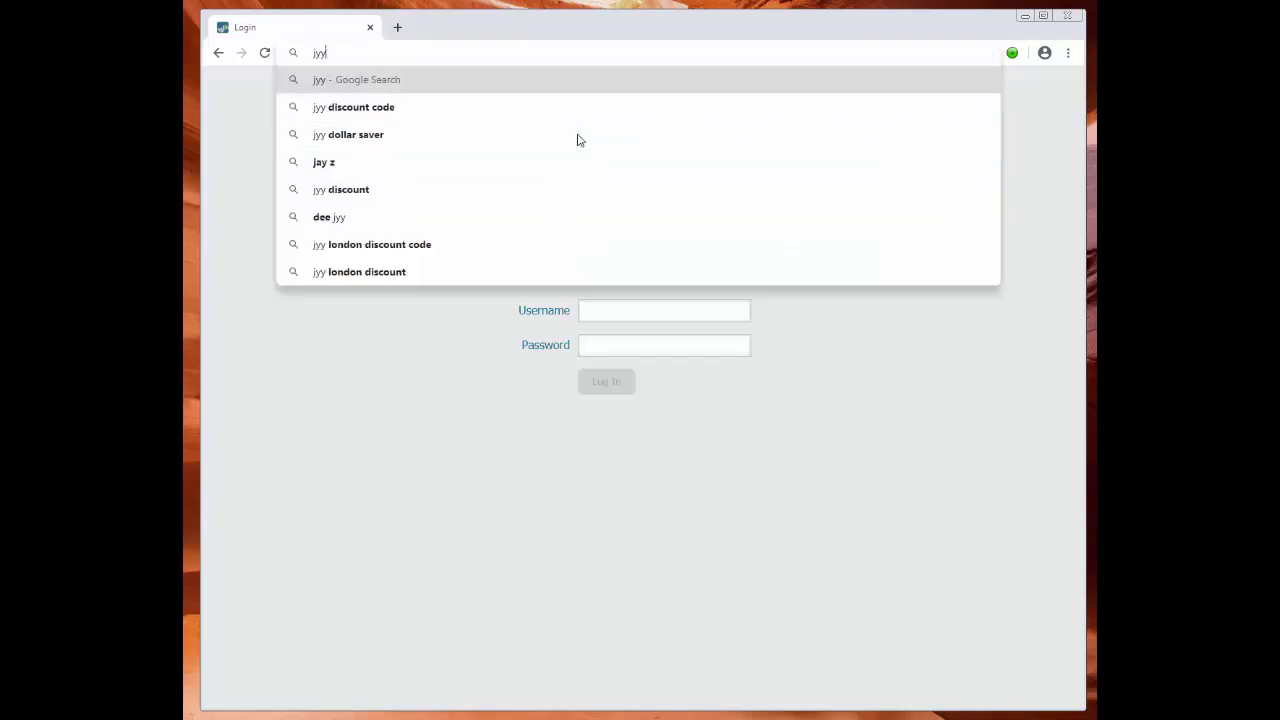
text(htt)
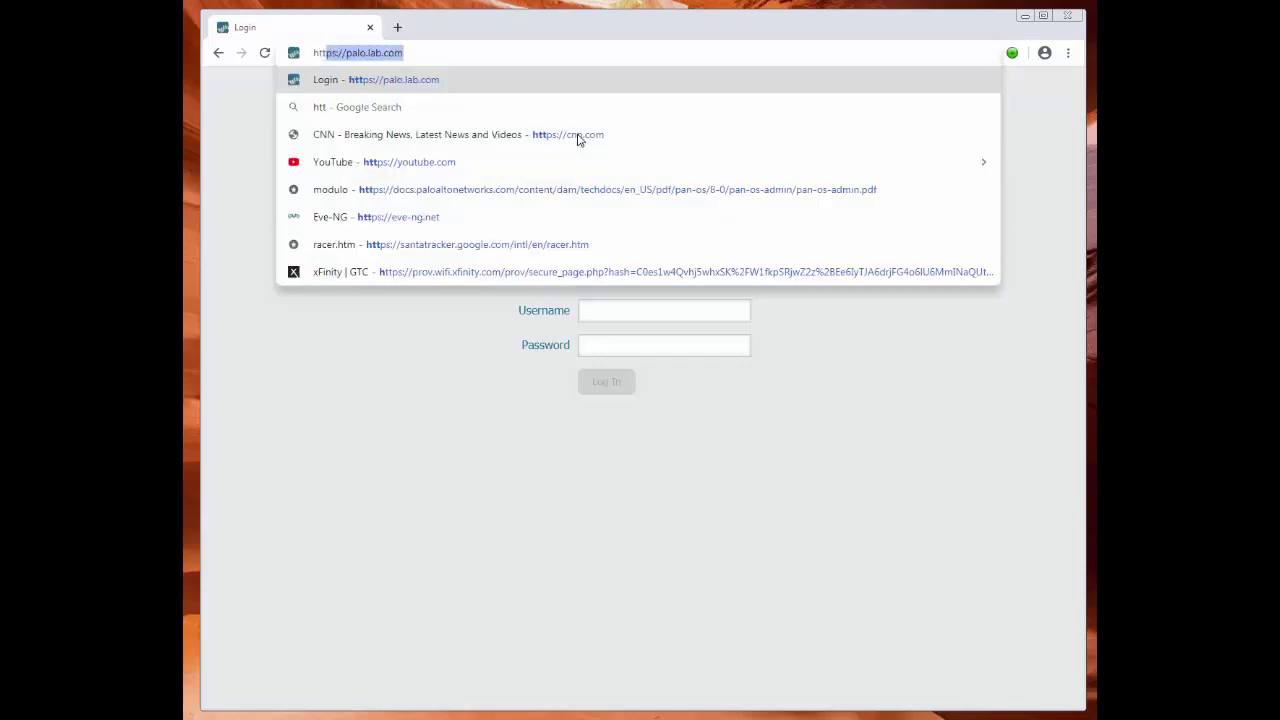
text(ps://web.lab.)
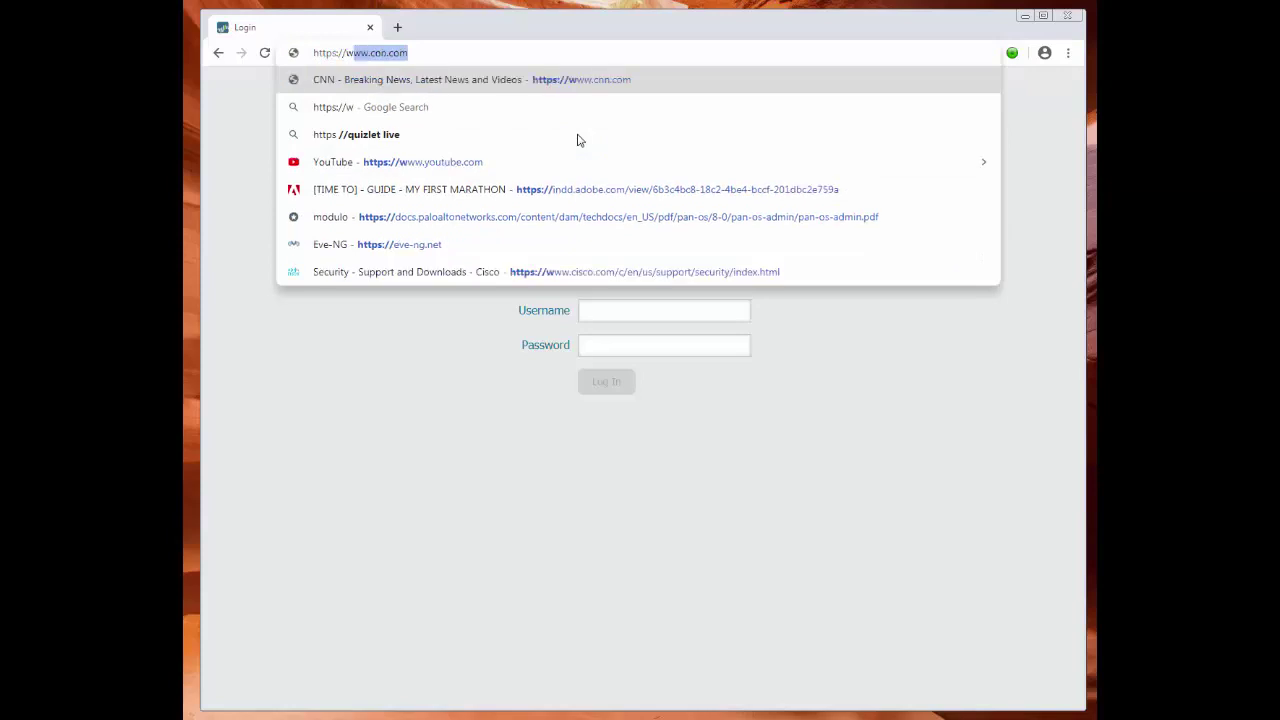
text(com)
key(Return)
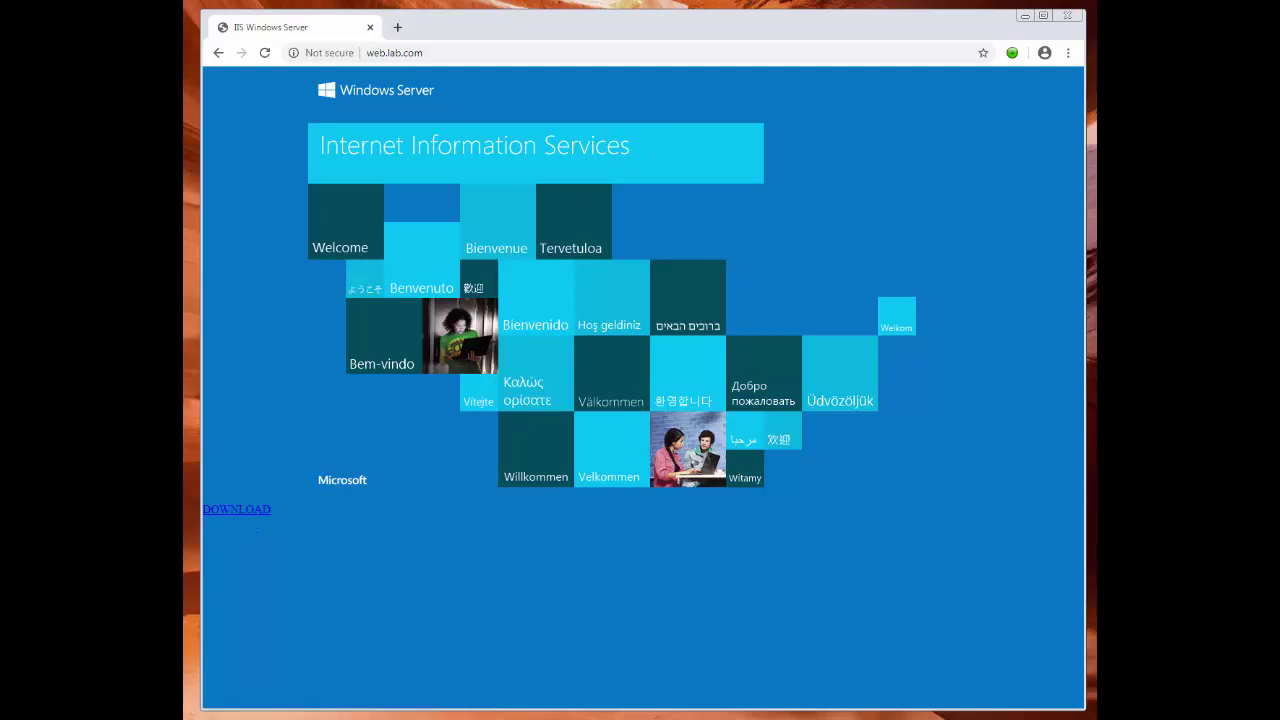
drag(598, 143, 664, 176)
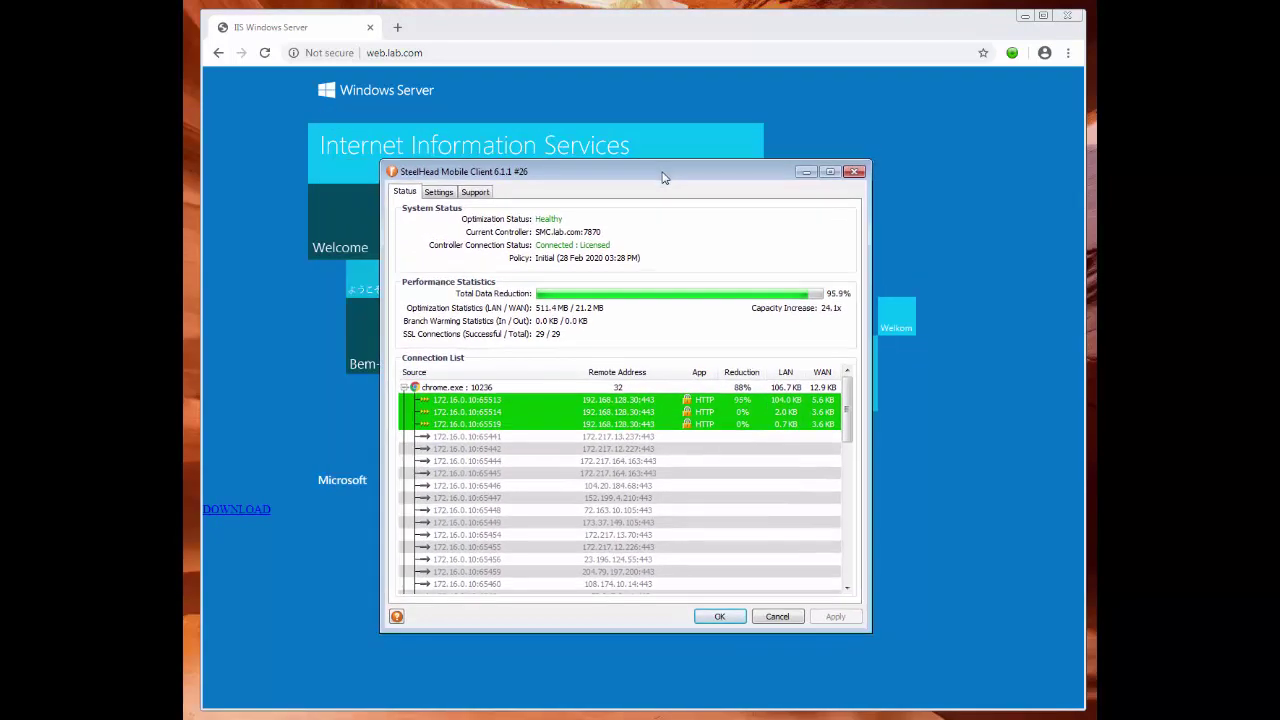
click(240, 511)
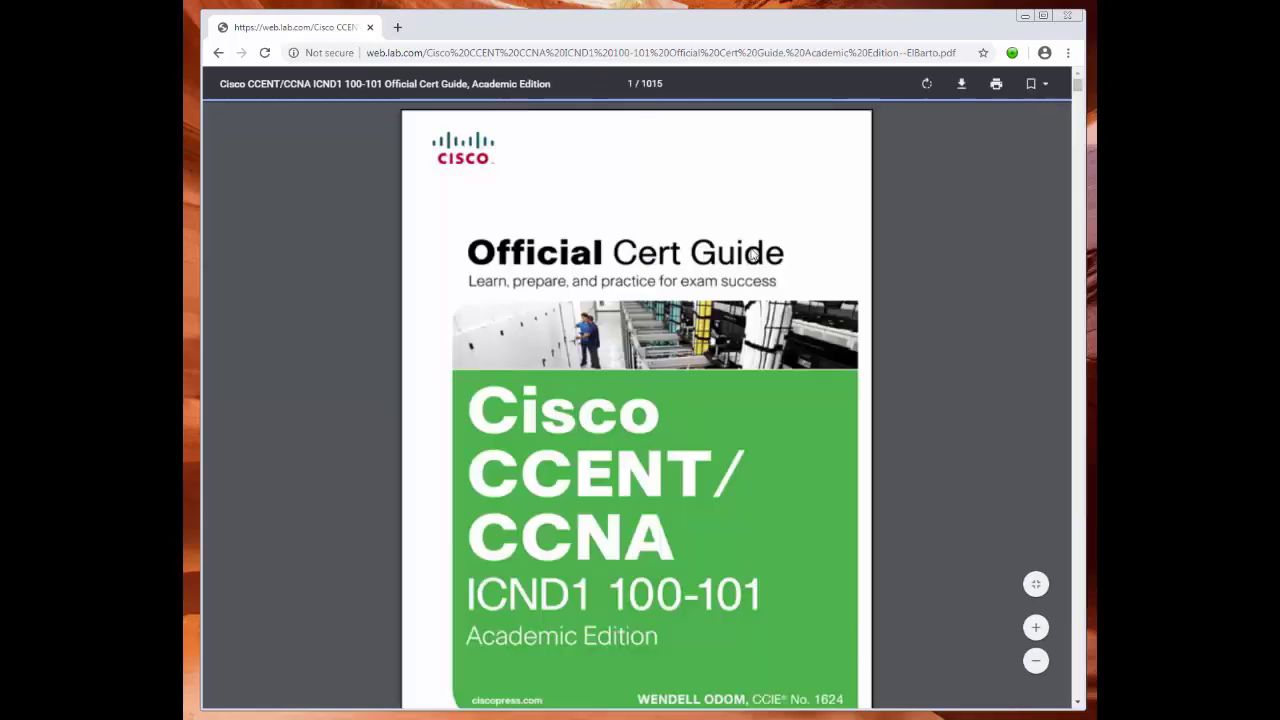
Reload the PDF, then clear all-time browsing data including history, cookies and cached files.
click(264, 53)
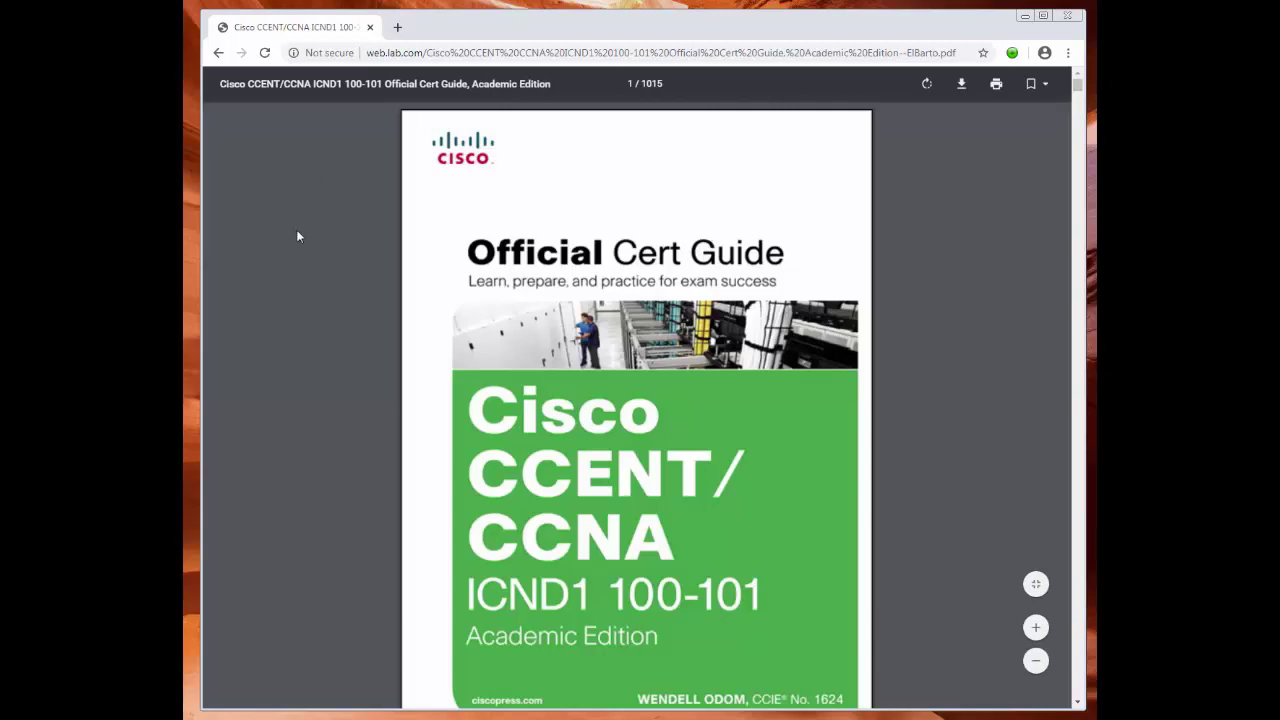
click(410, 52)
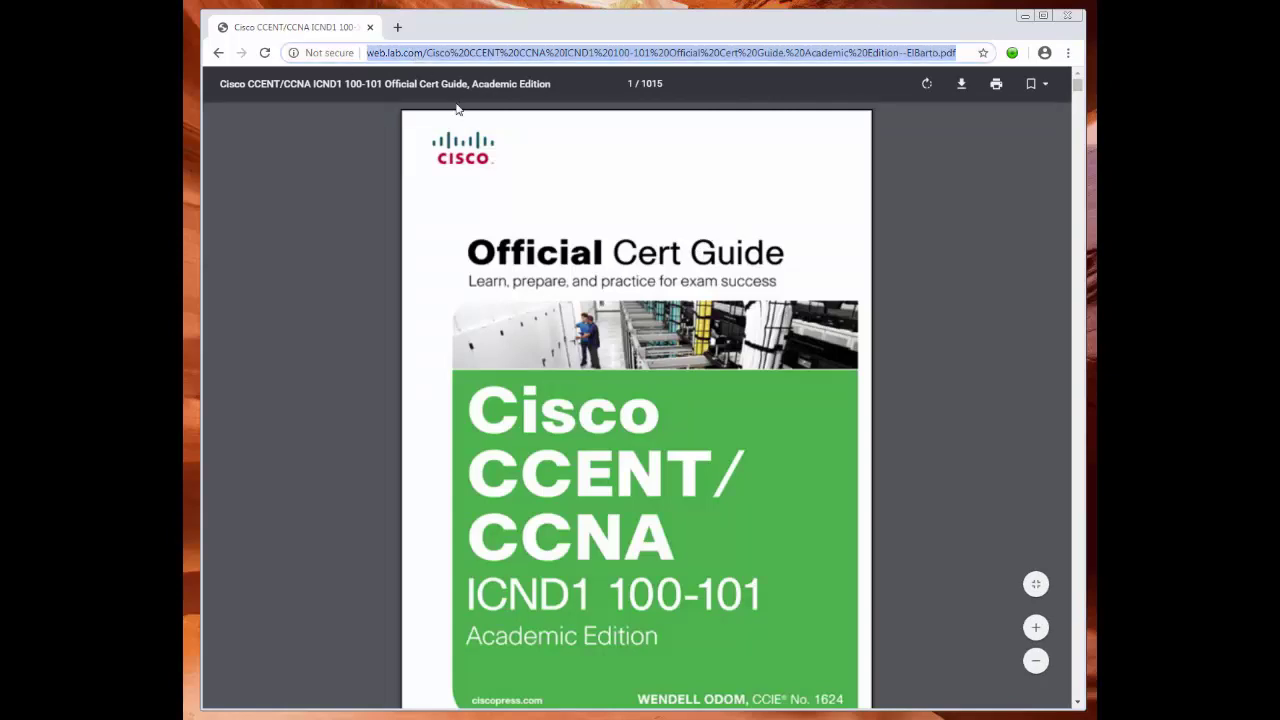
click(1070, 53)
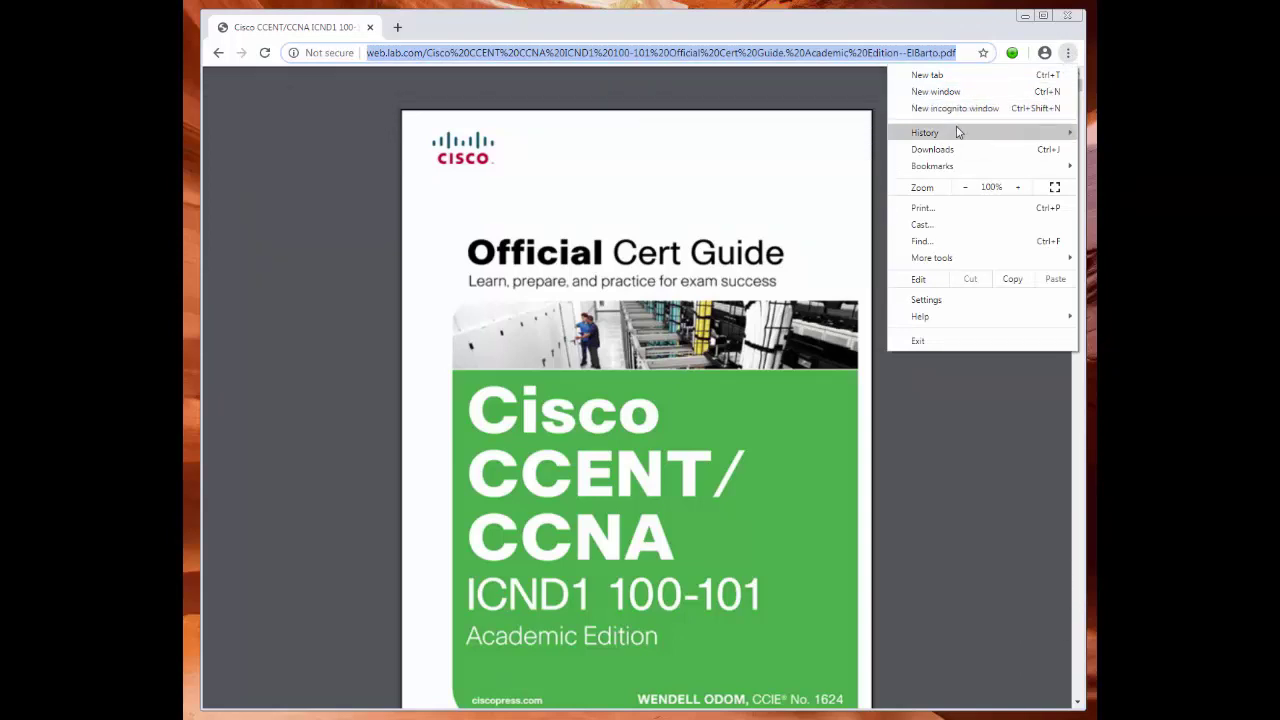
mouse_move(957, 132)
click(756, 134)
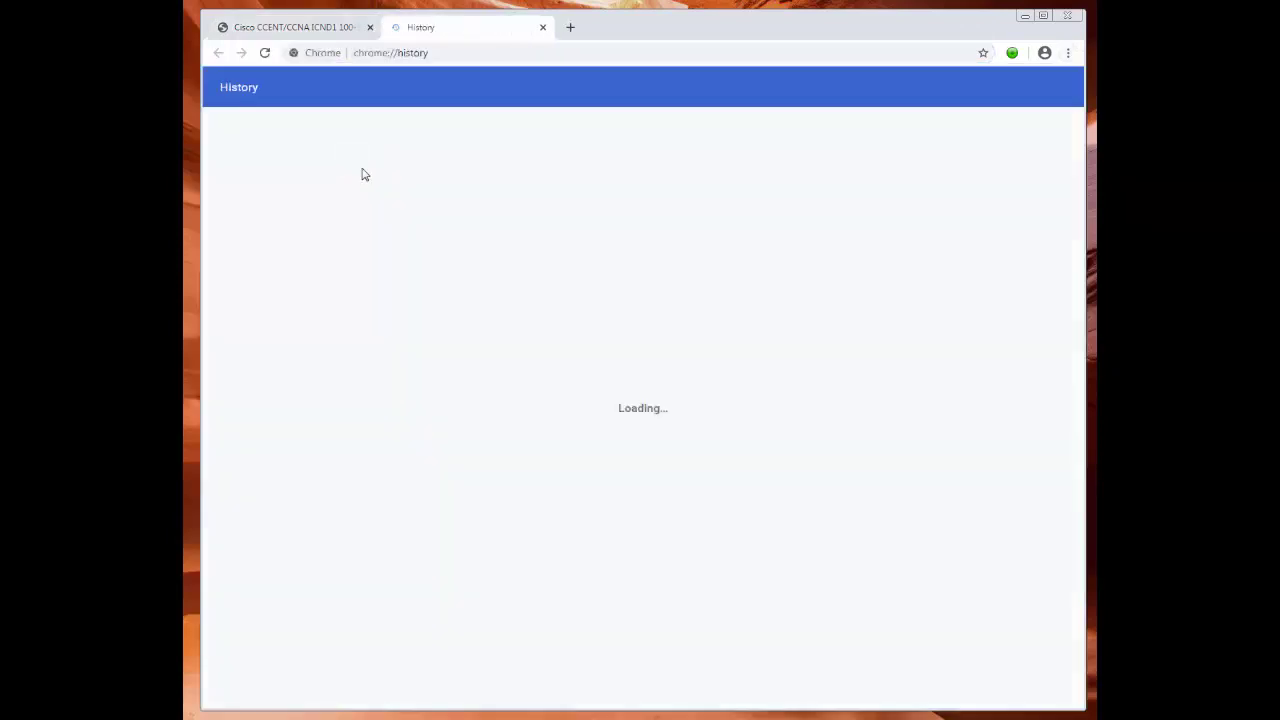
click(246, 200)
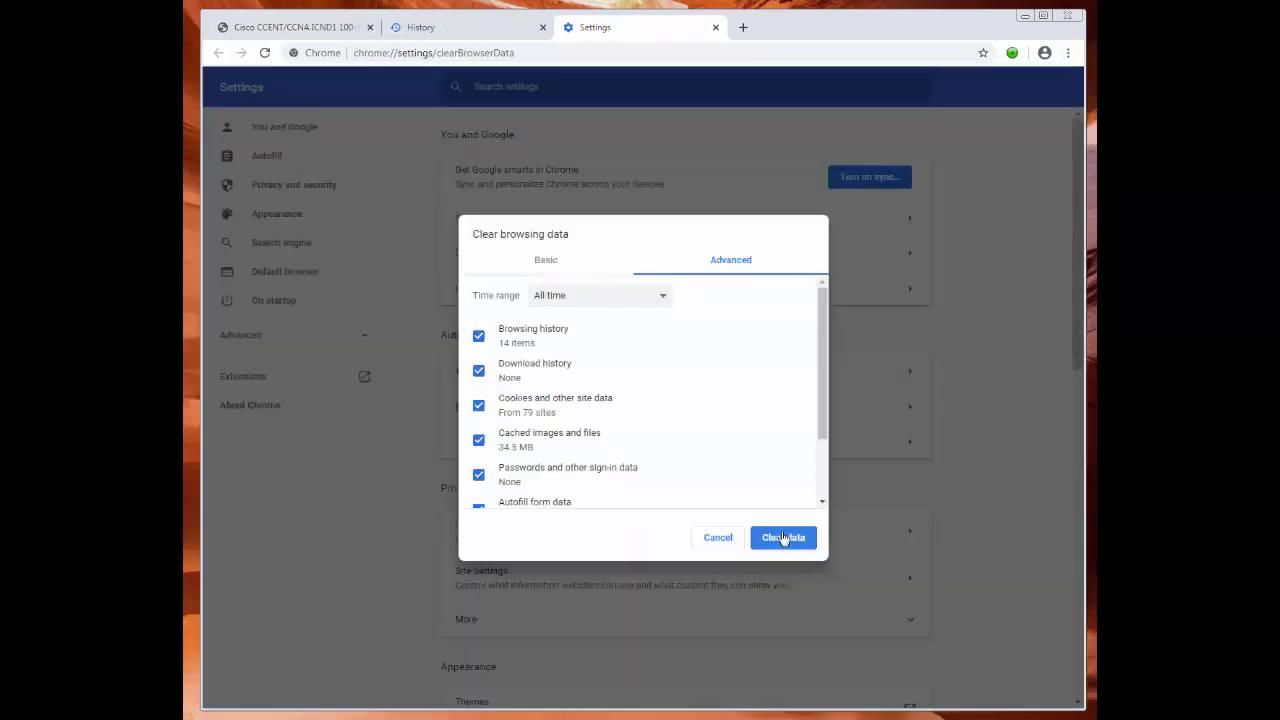
click(785, 537)
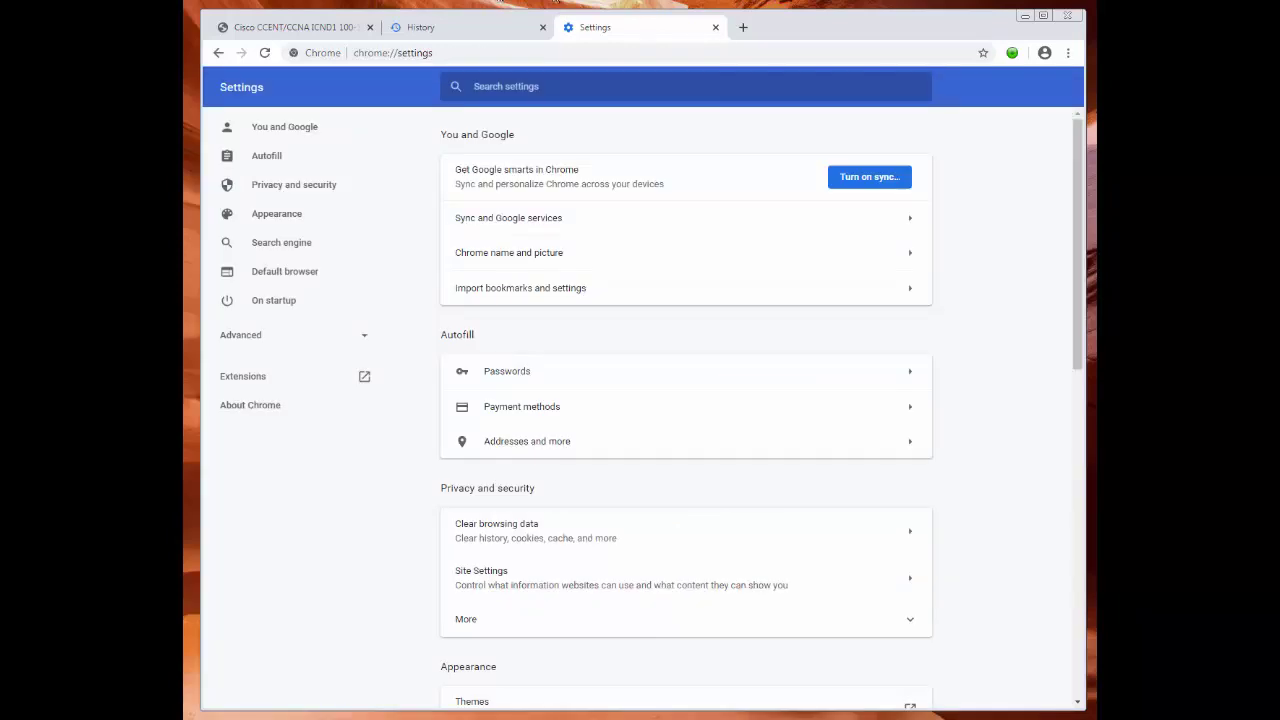
click(1067, 15)
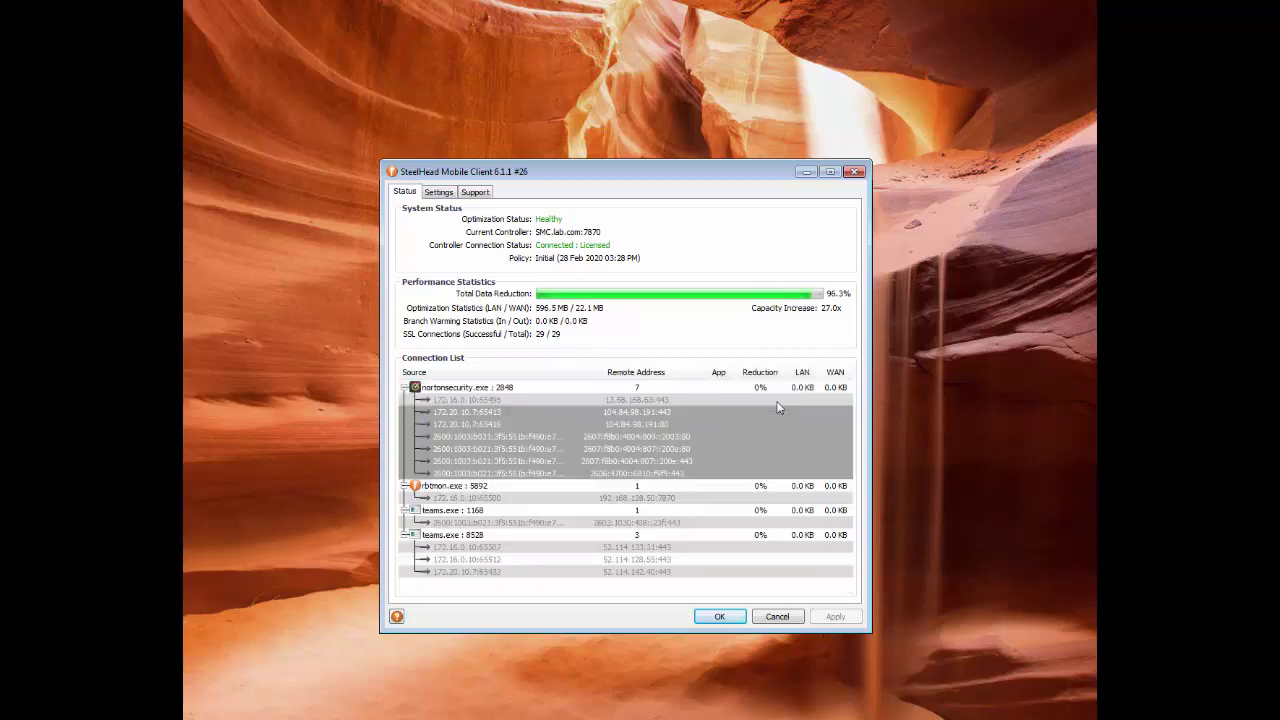
click(287, 352)
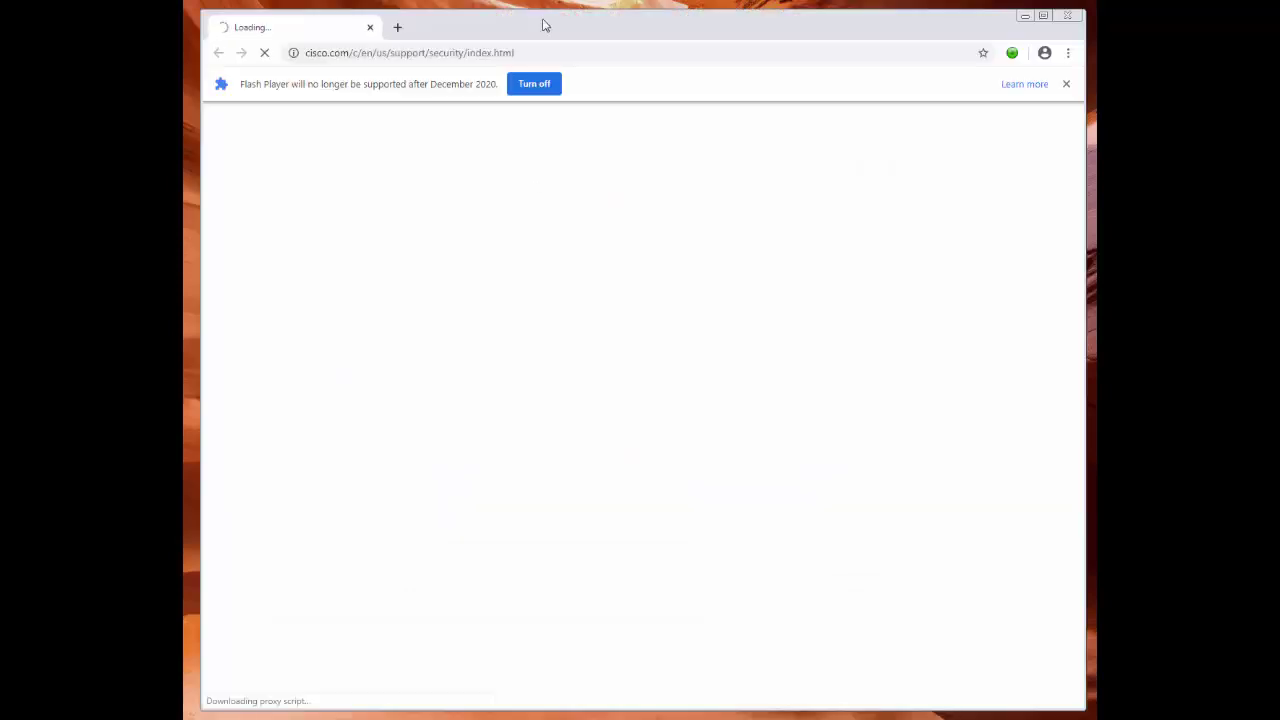
click(566, 52)
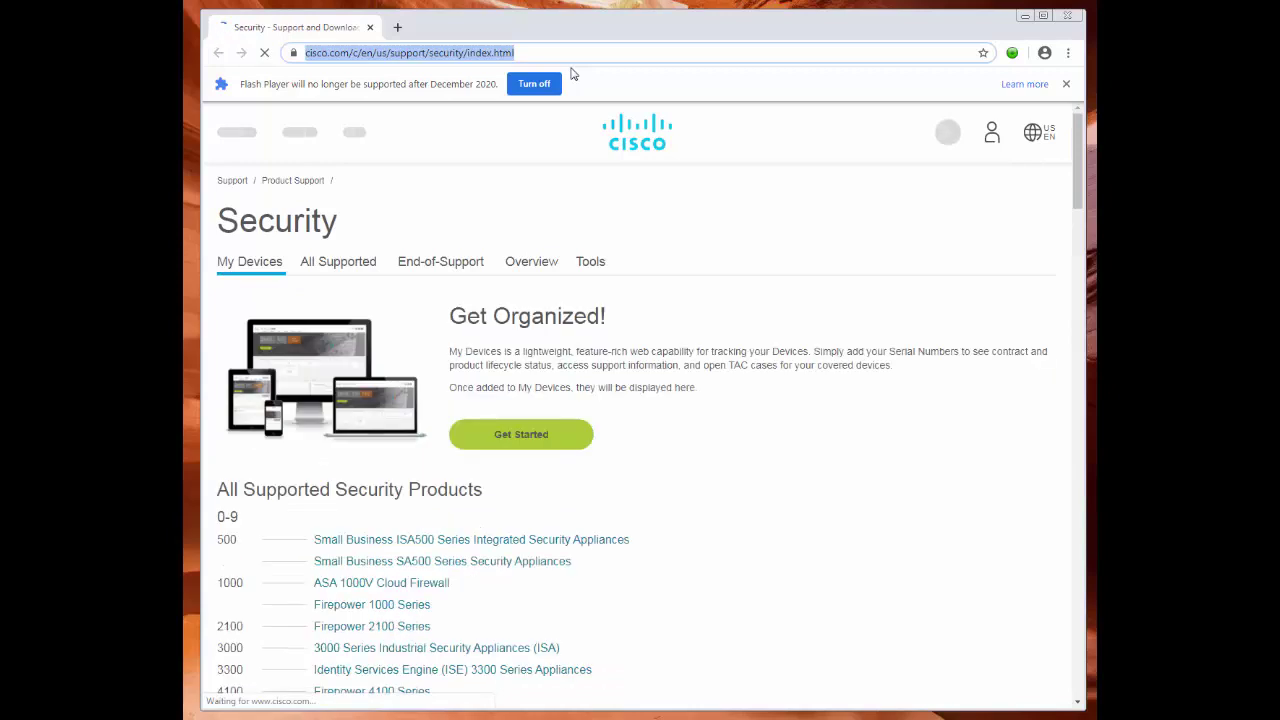
text(https://sh)
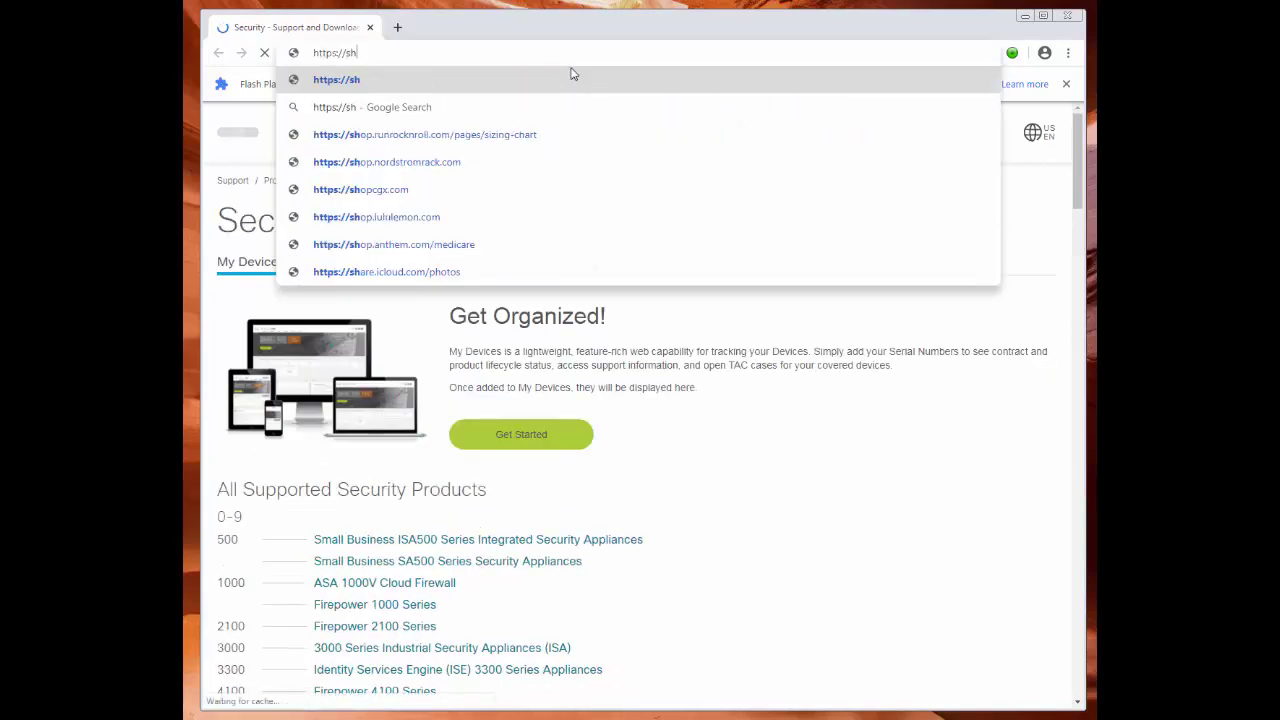
text(.lab.com)
key(Return)
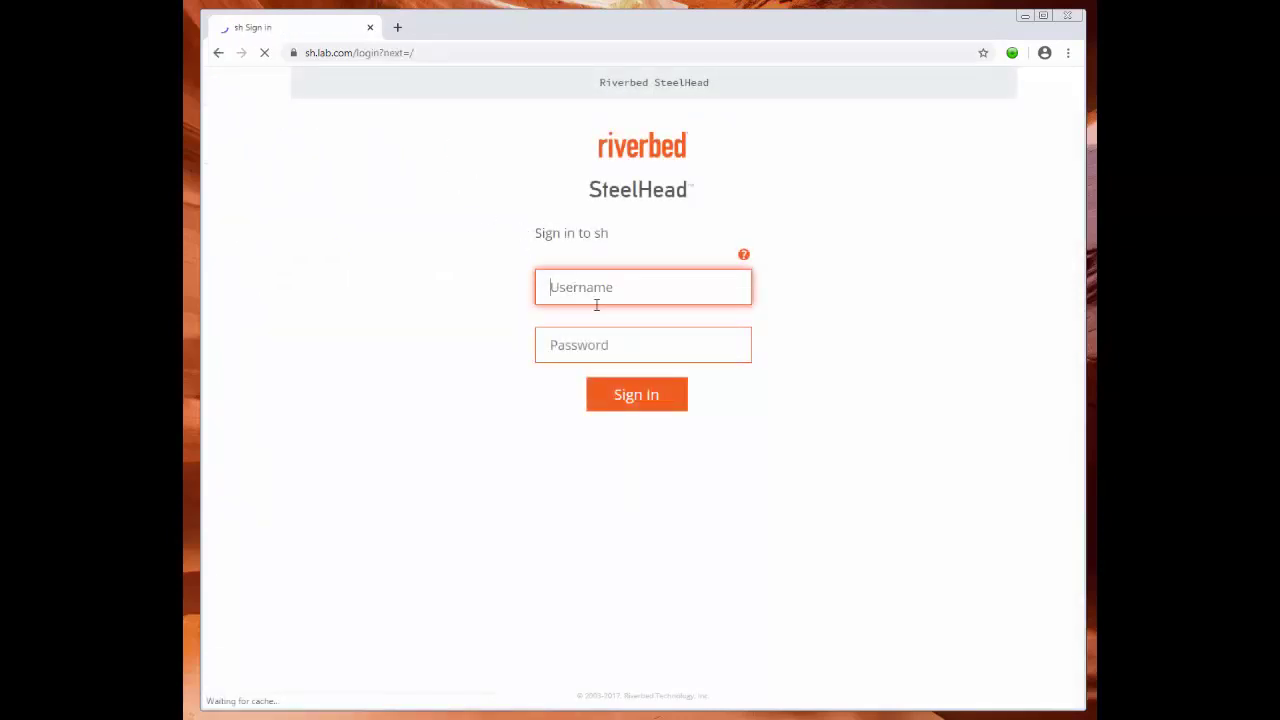
Sign in to the console as admin and decline Chrome's offer to save the password.
text(admin)
key(Tab)
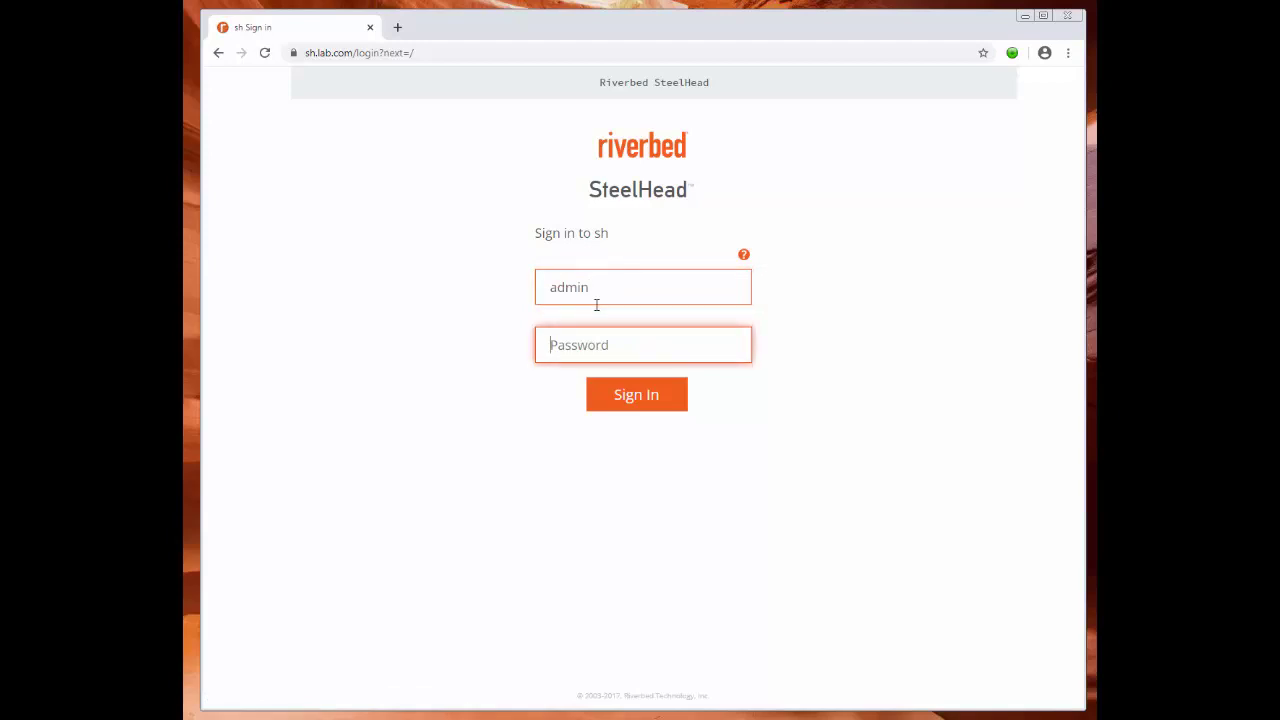
text(a)
key(Return)
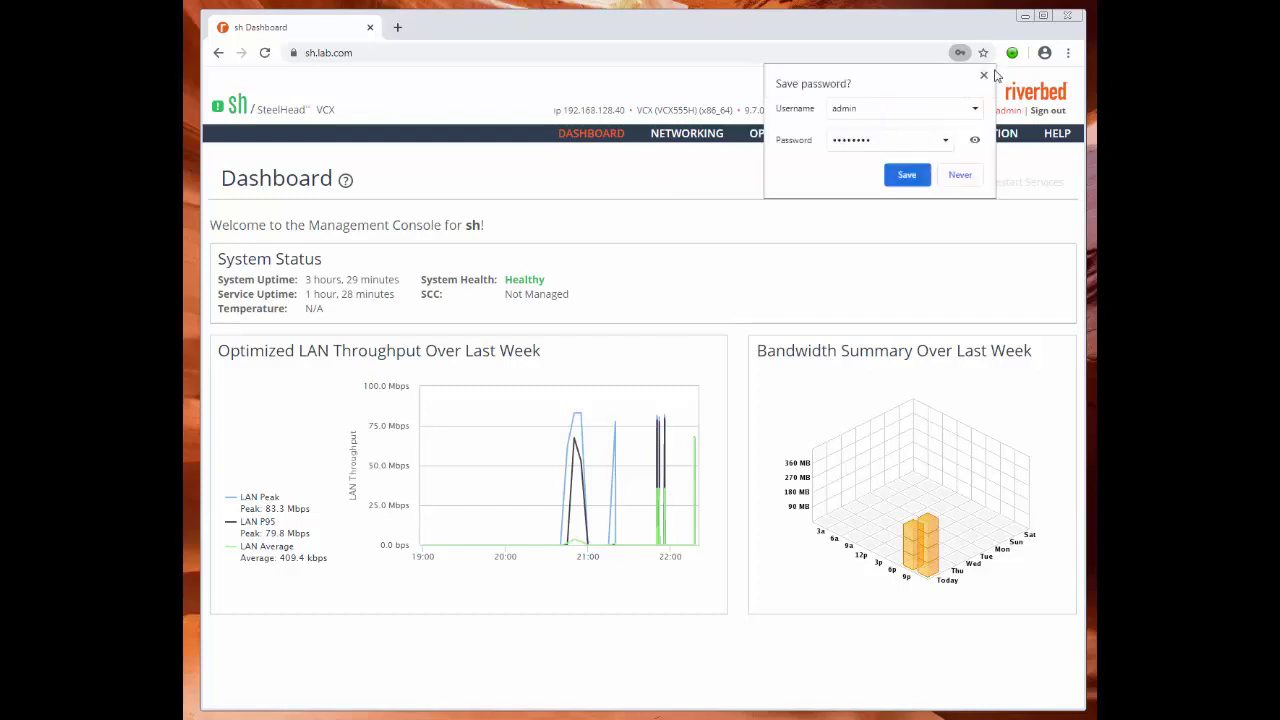
click(988, 80)
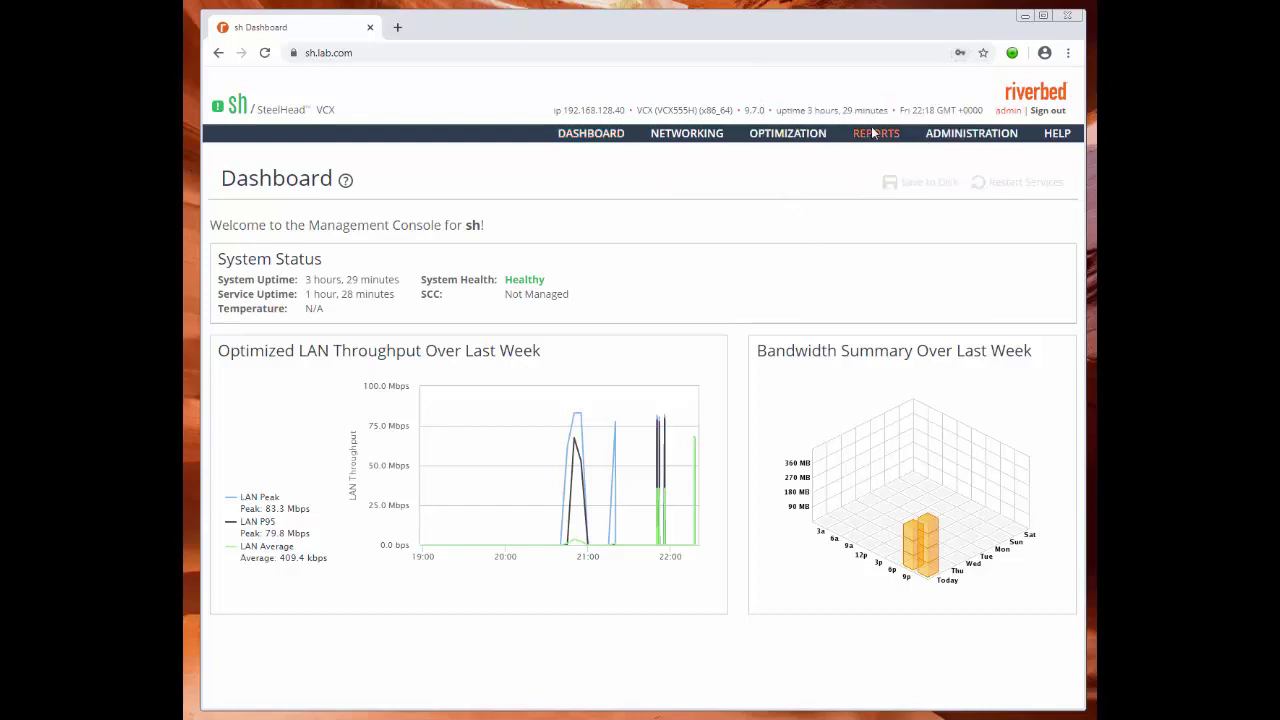
mouse_move(803, 138)
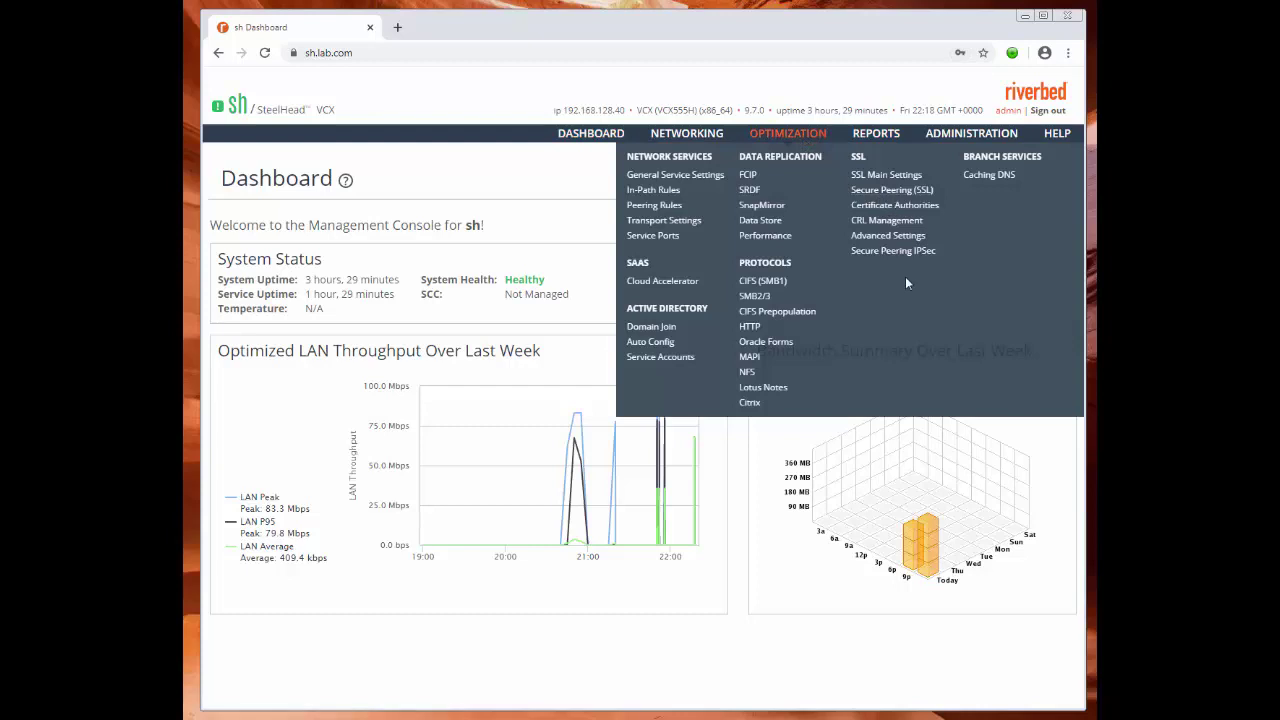
Apply the changed settings on the SSL Advanced Settings page.
click(903, 238)
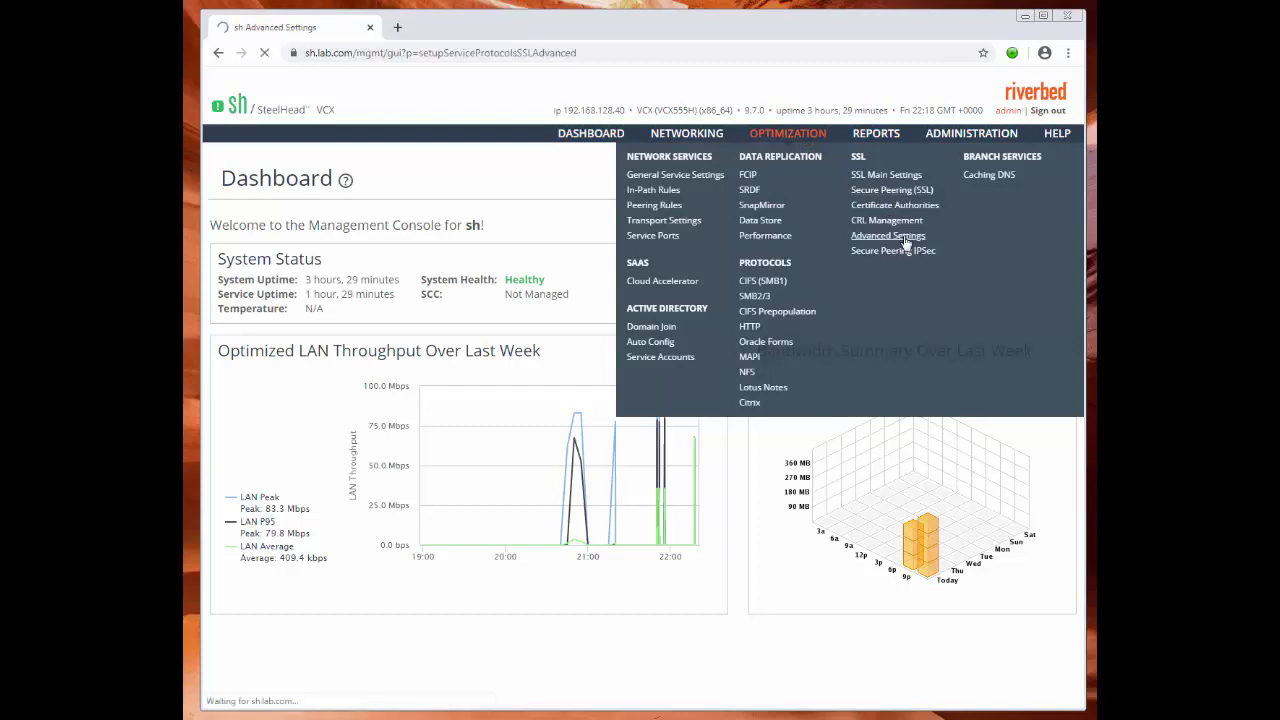
scroll(666, 380, down, 3)
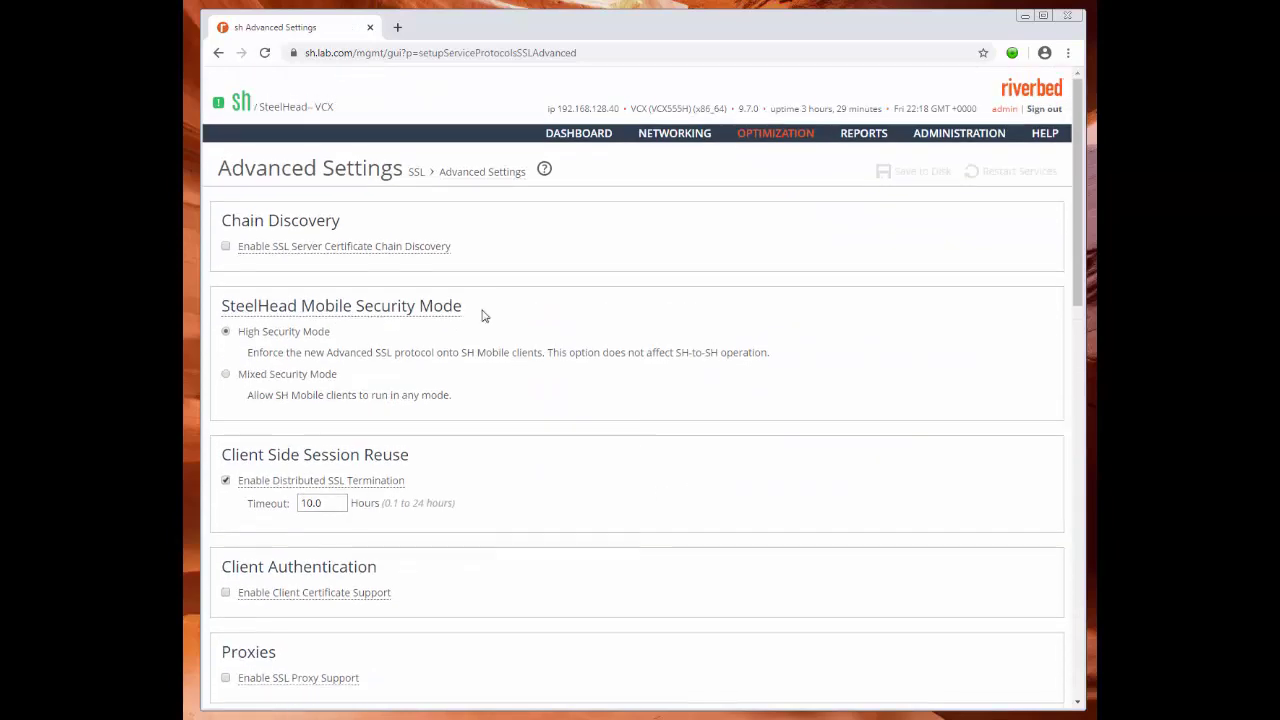
scroll(540, 457, down, 5)
click(241, 543)
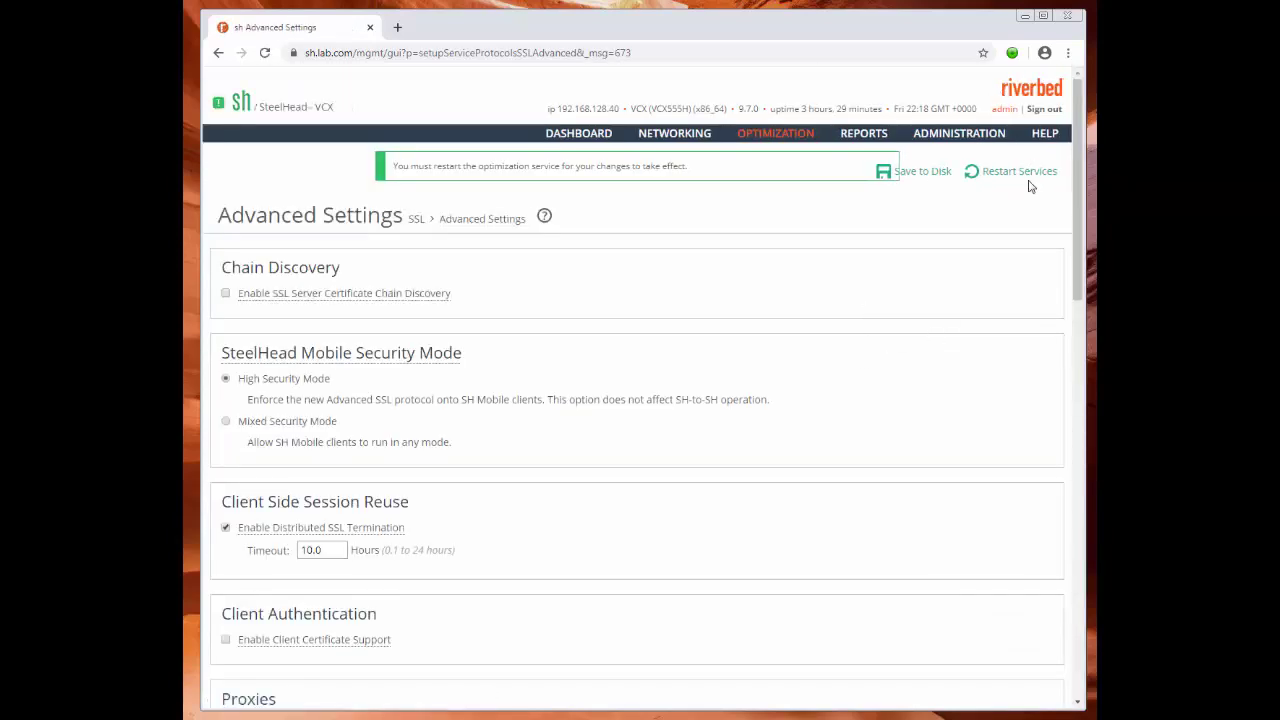
Restart the optimization service with the data store cleared.
click(1025, 175)
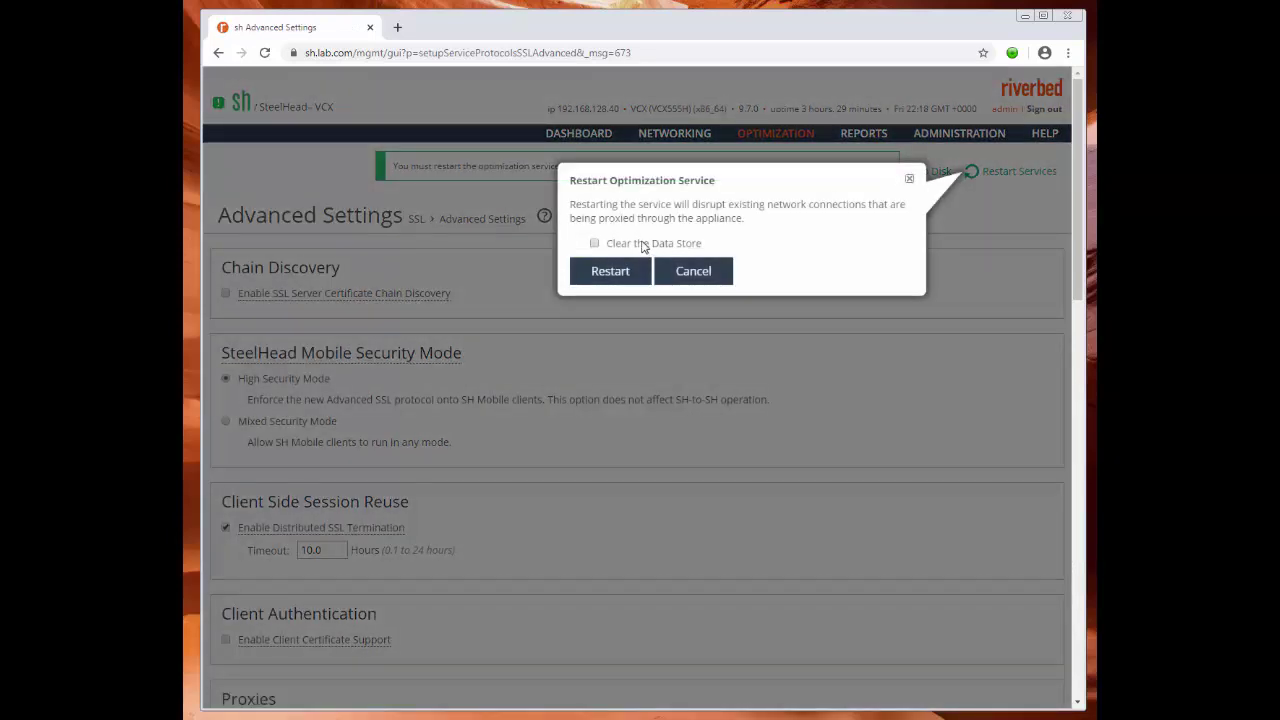
click(644, 244)
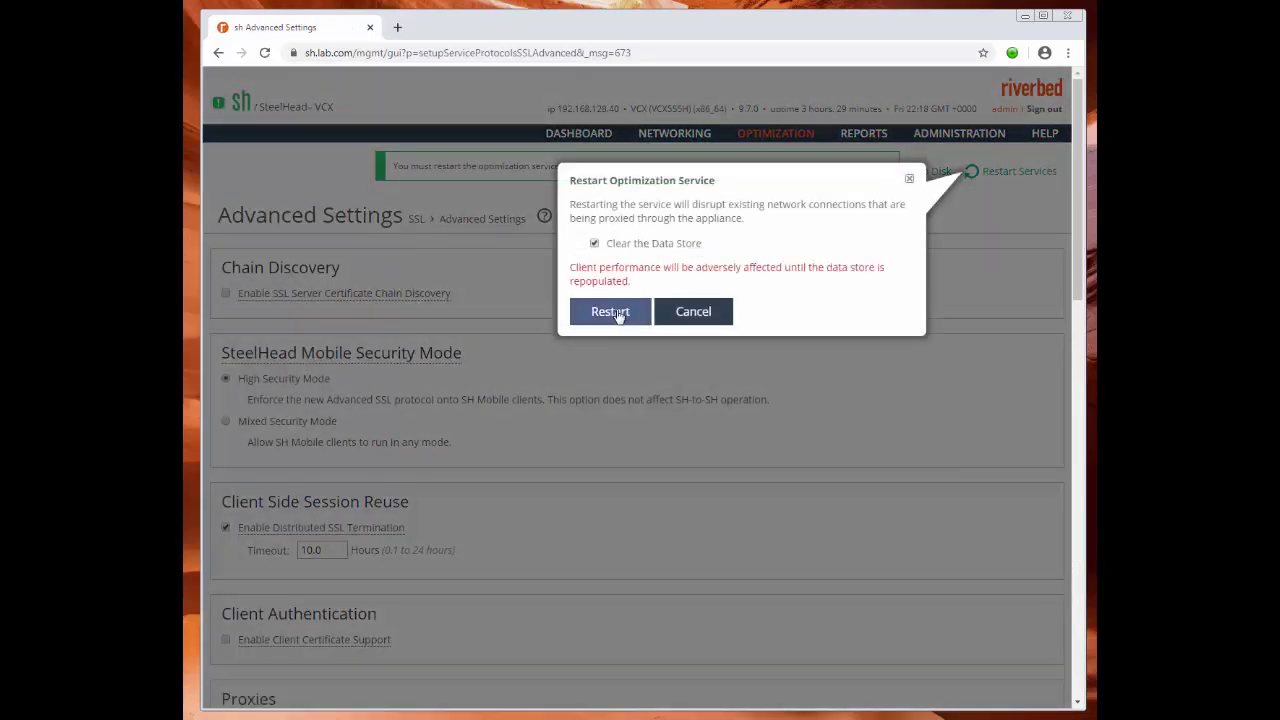
click(614, 313)
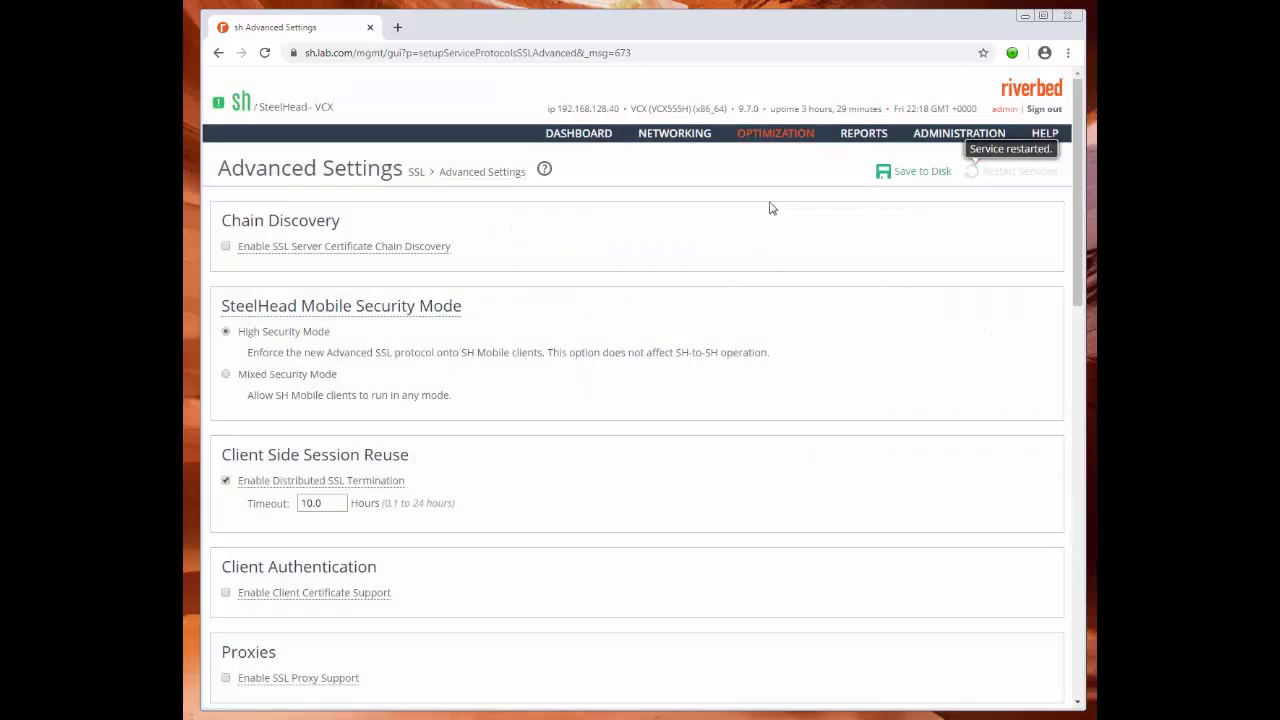
Save the configuration to disk and apply Enable SSL Proxy Support in SSL Advanced Settings.
click(915, 171)
scroll(615, 289, down, 3)
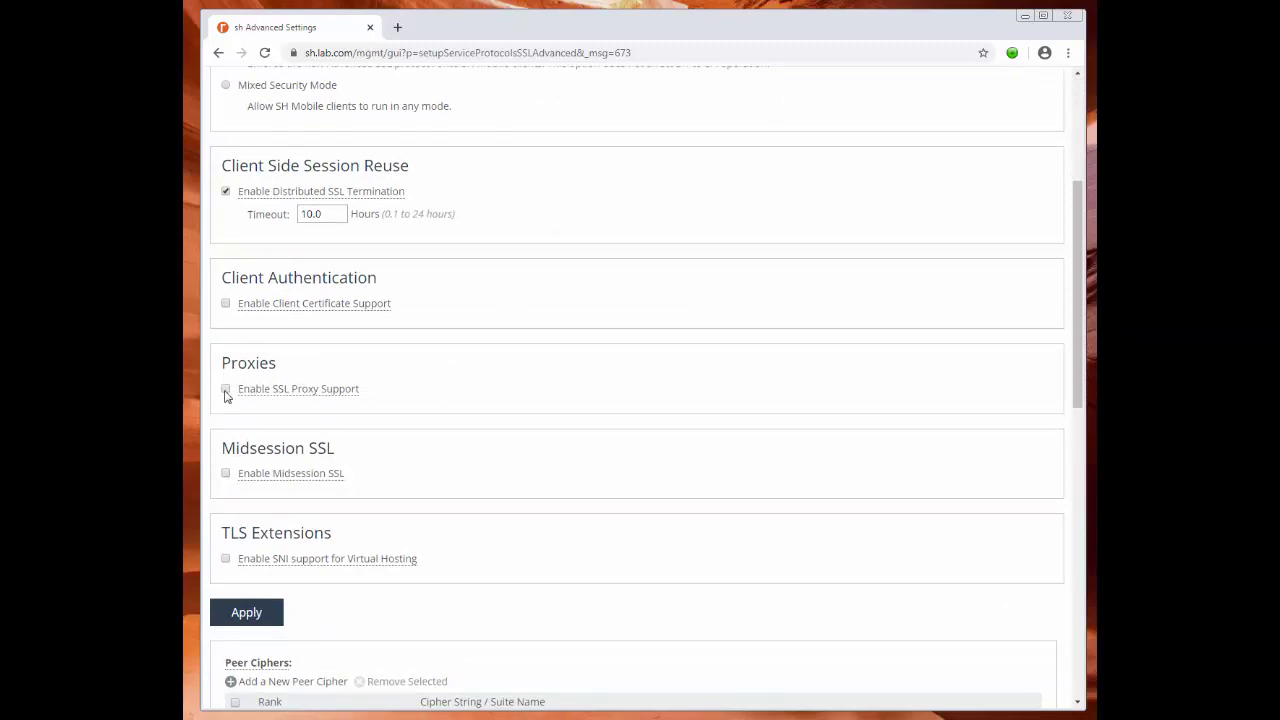
scroll(742, 380, up, 3)
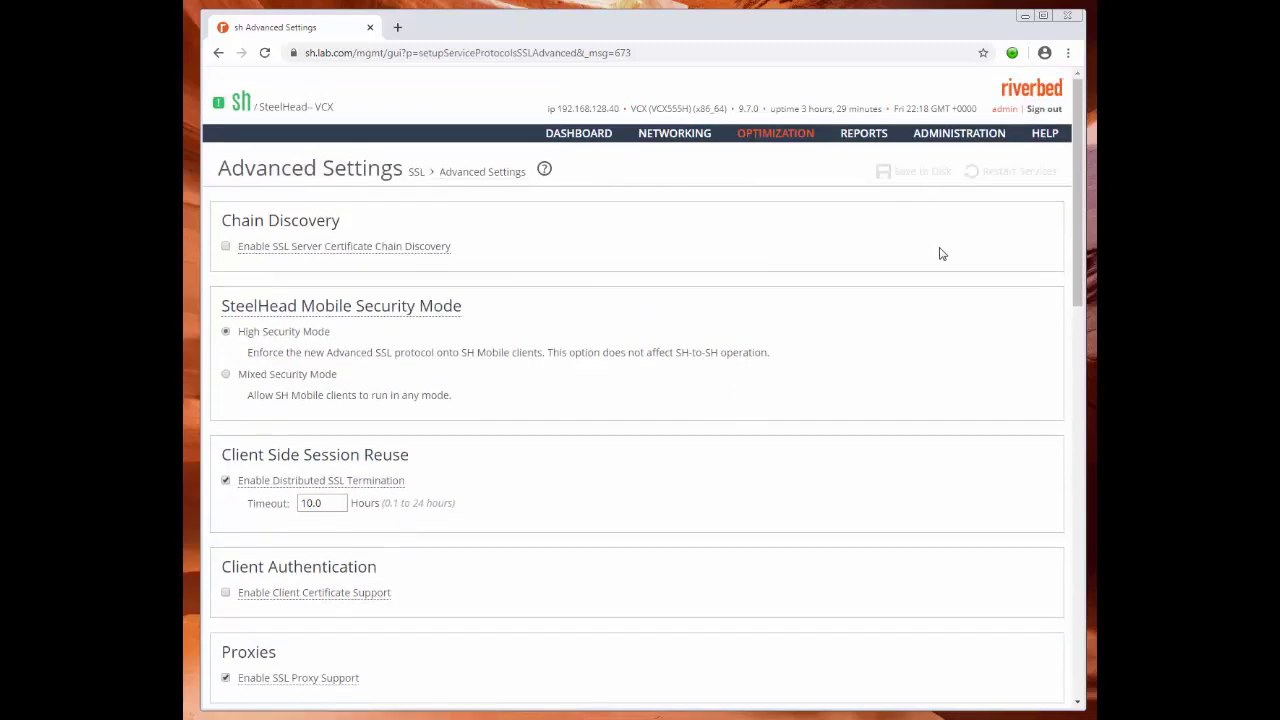
scroll(825, 231, down, 4)
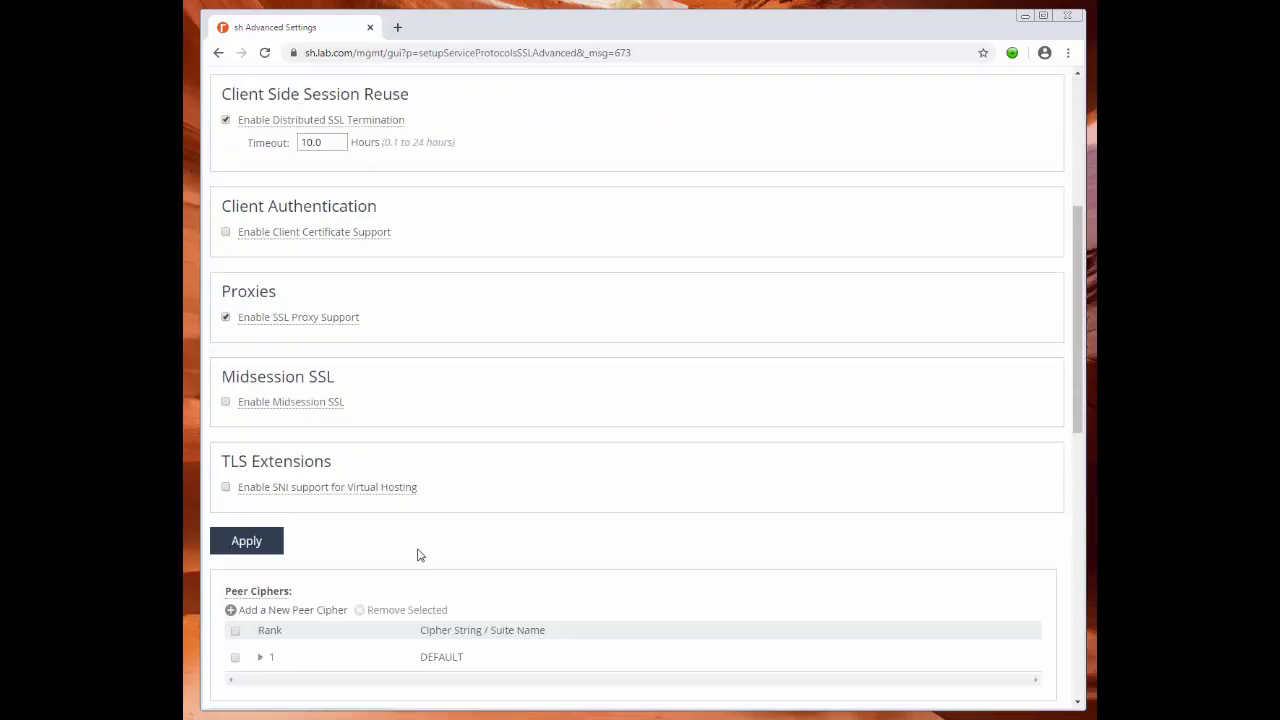
click(250, 540)
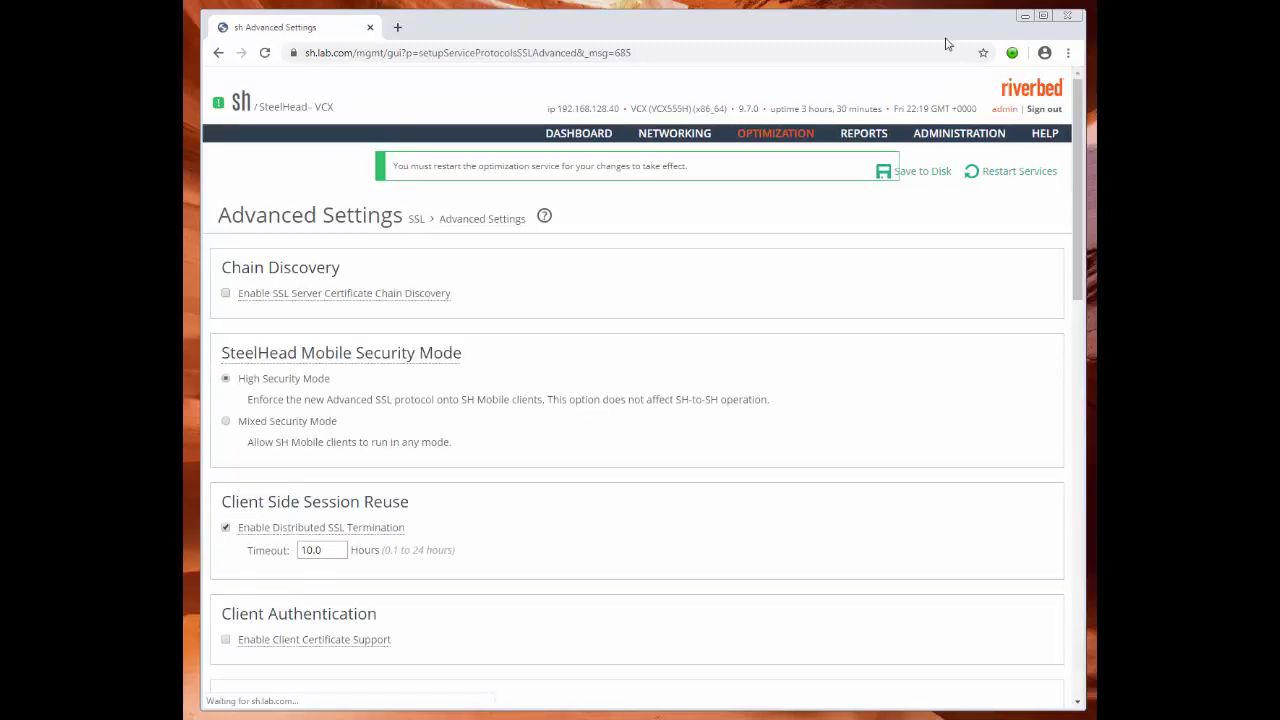
Save the new configuration to disk and restart the optimization service.
click(929, 178)
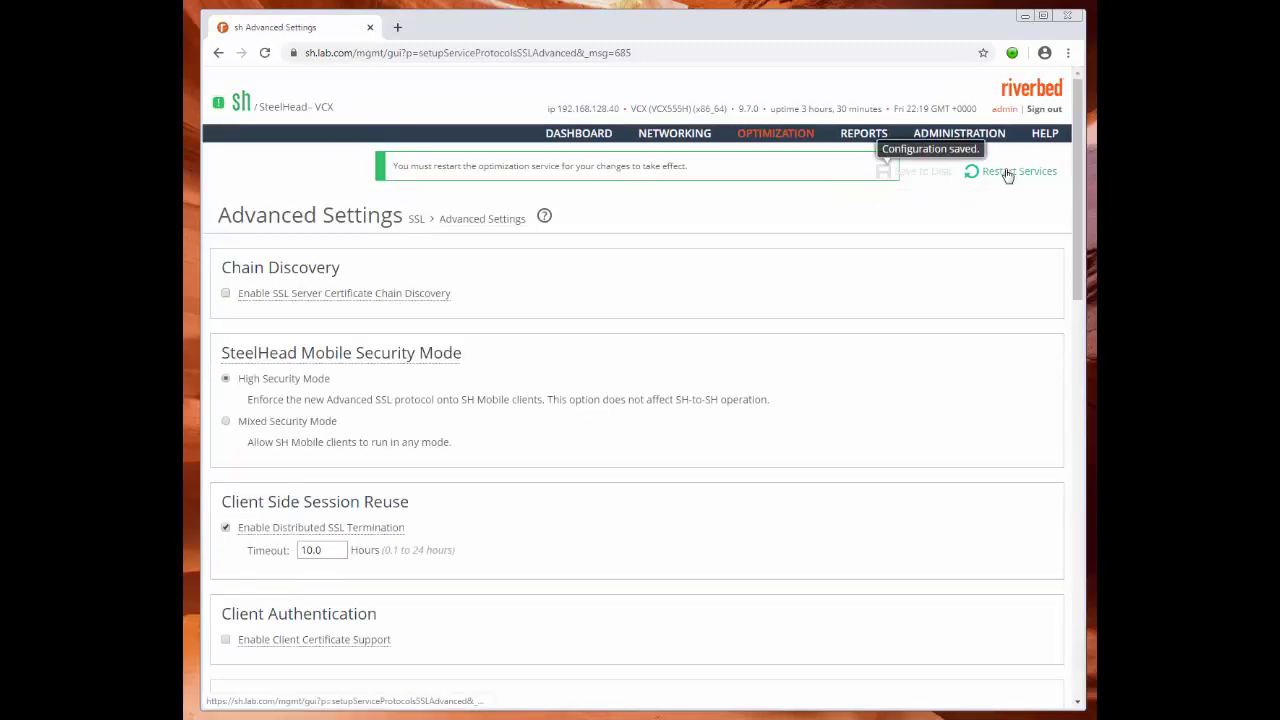
click(1006, 172)
click(612, 272)
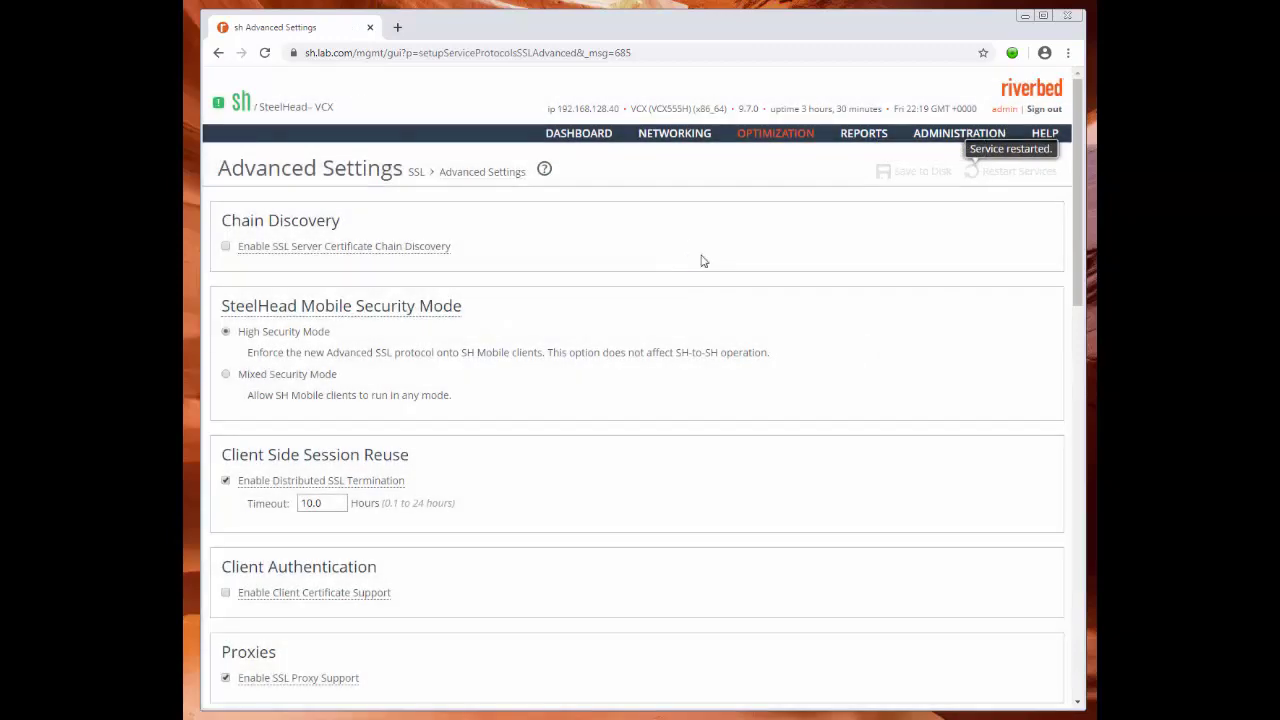
scroll(877, 240, down, 4)
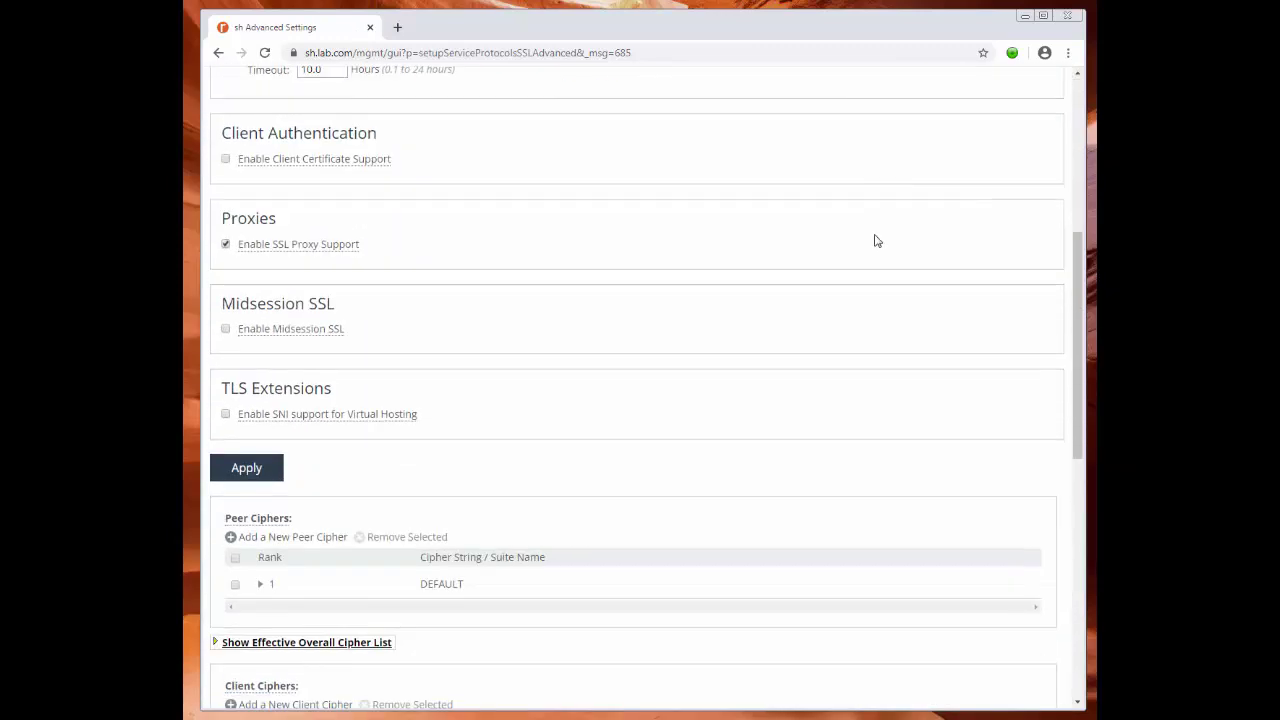
scroll(790, 270, up, 4)
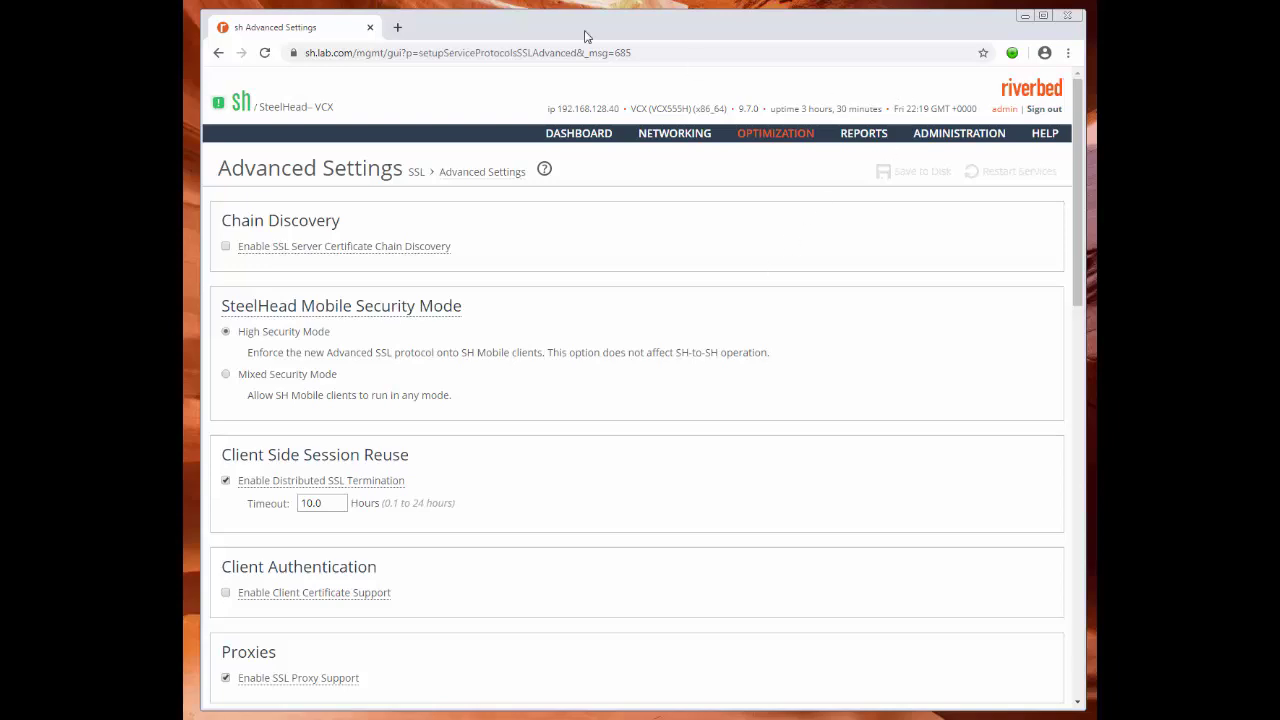
click(651, 53)
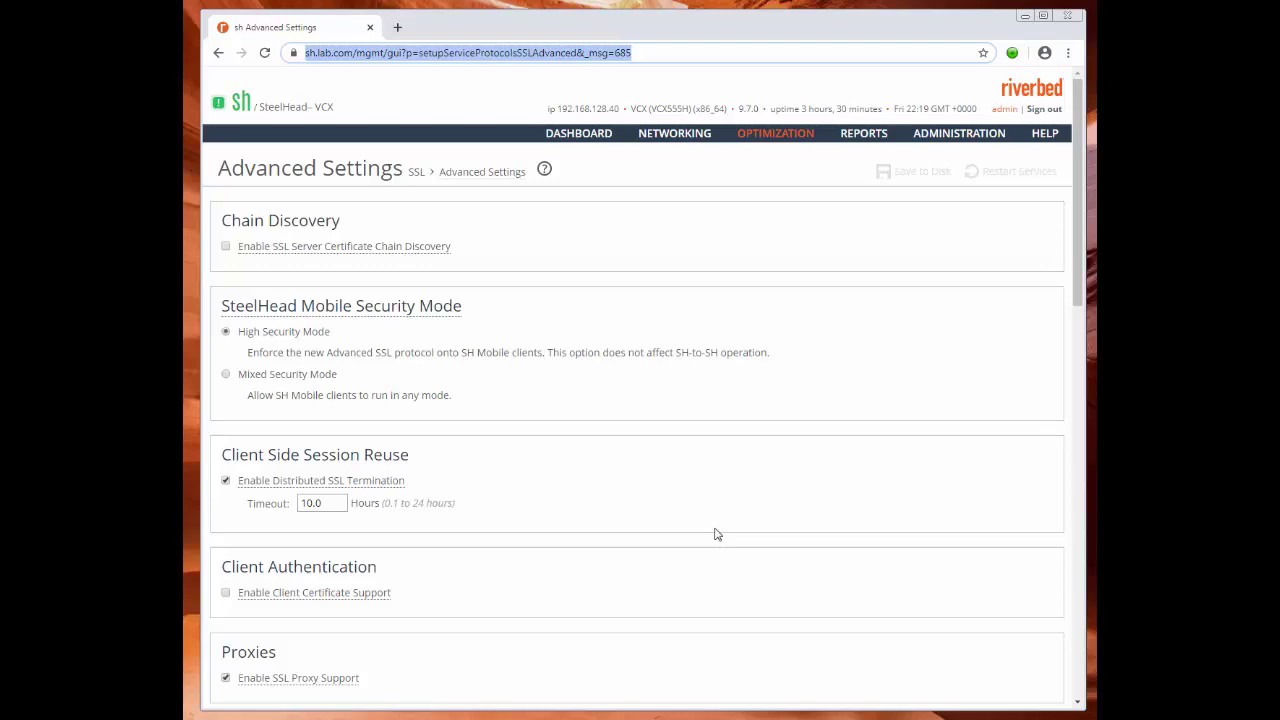
text(https:/)
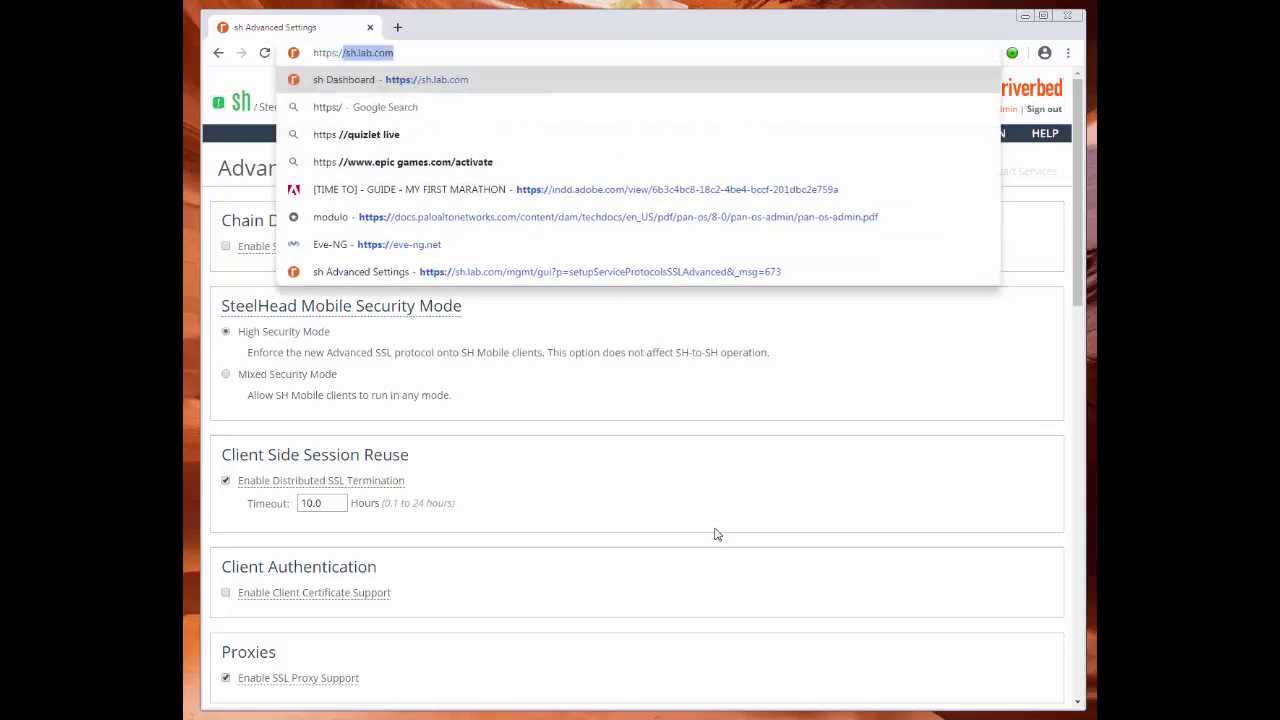
text(/web.lab.com)
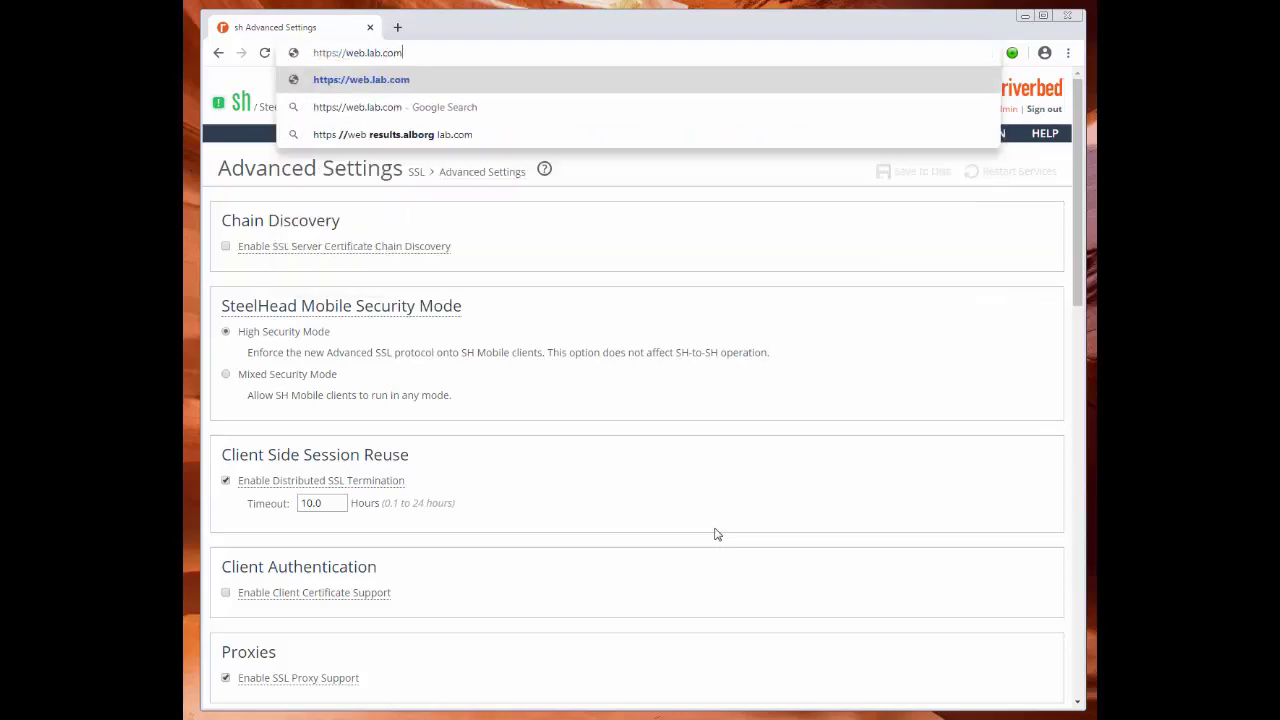
key(Return)
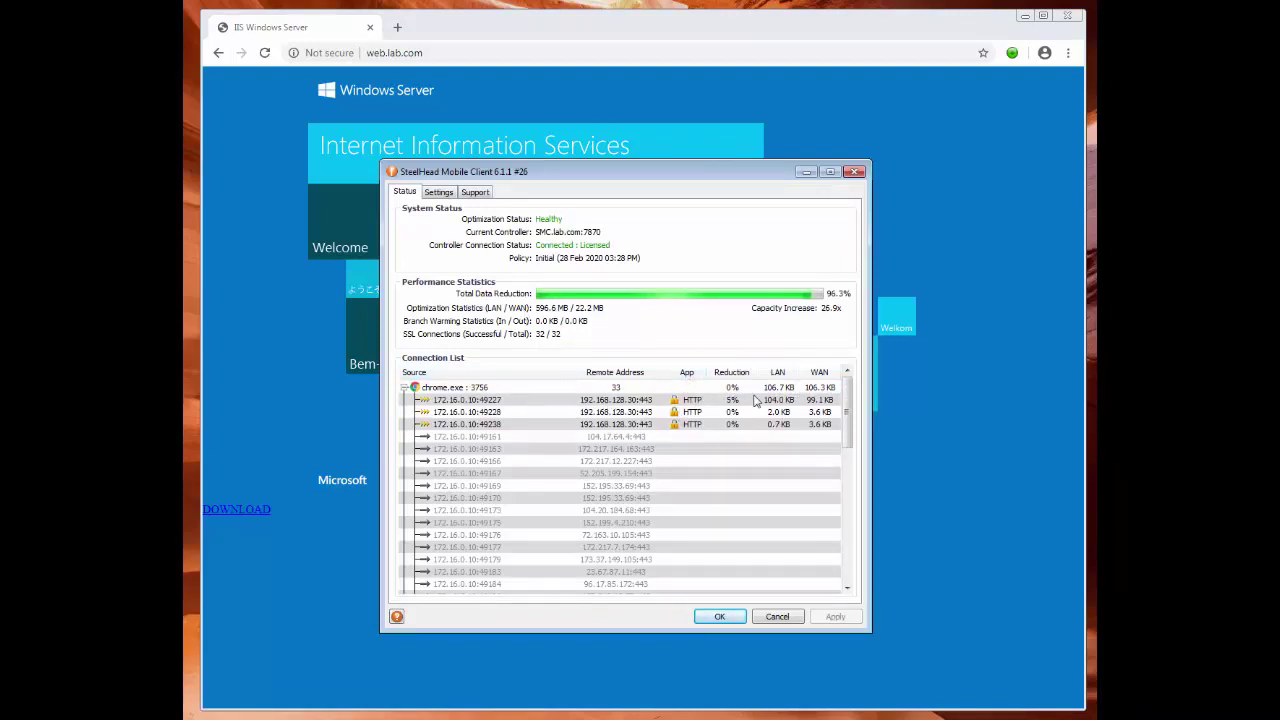
click(805, 173)
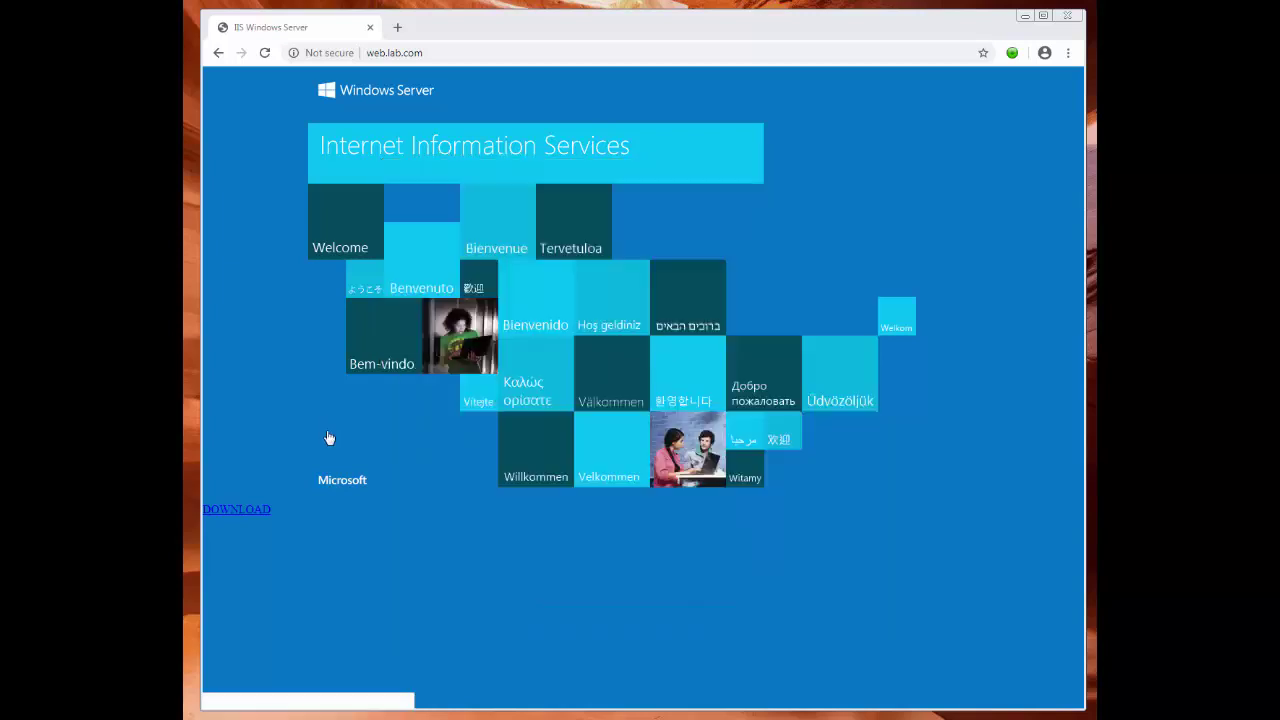
click(258, 513)
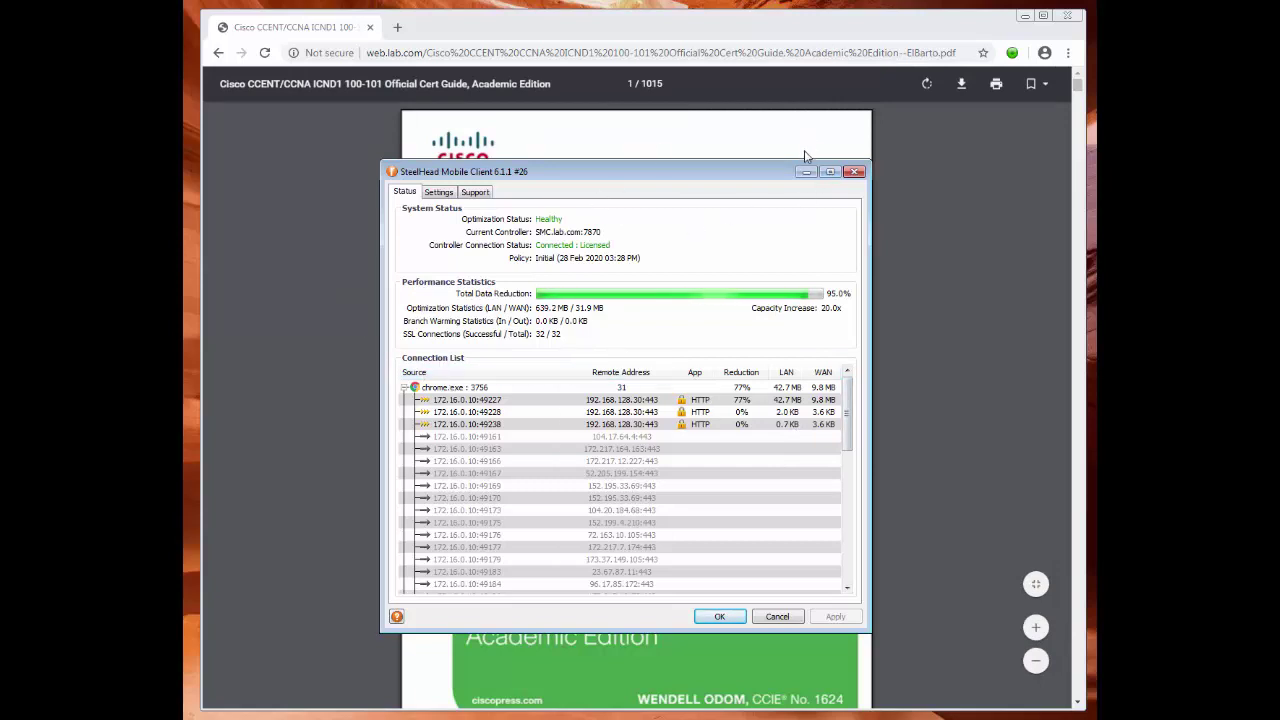
Clear all of Chrome's browsing data for all time from History, then close the browser.
click(971, 189)
click(1068, 52)
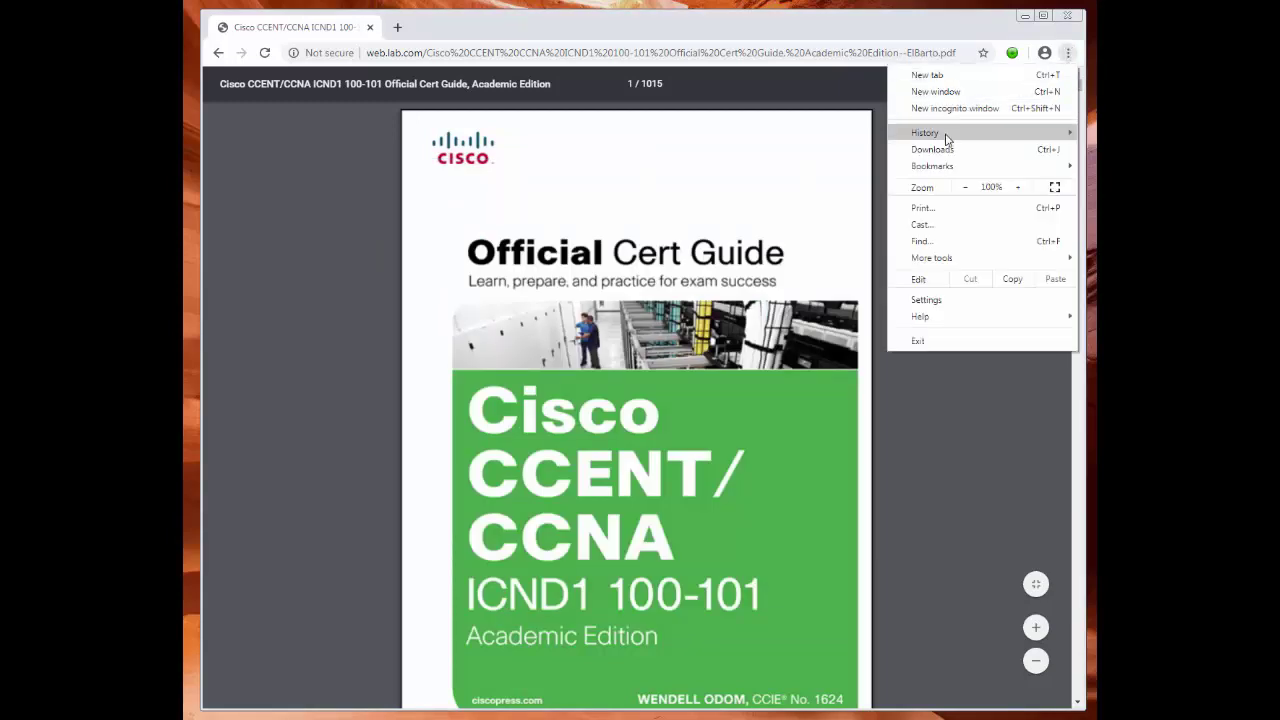
mouse_move(925, 132)
click(740, 132)
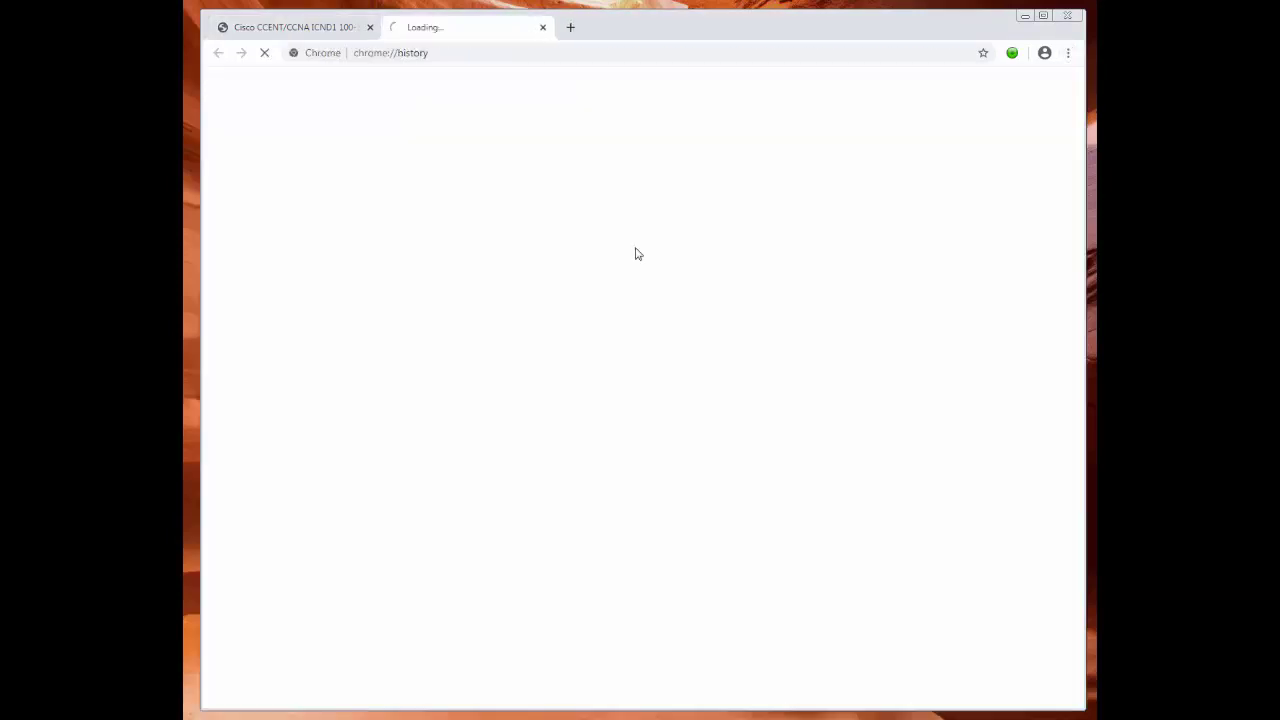
click(278, 196)
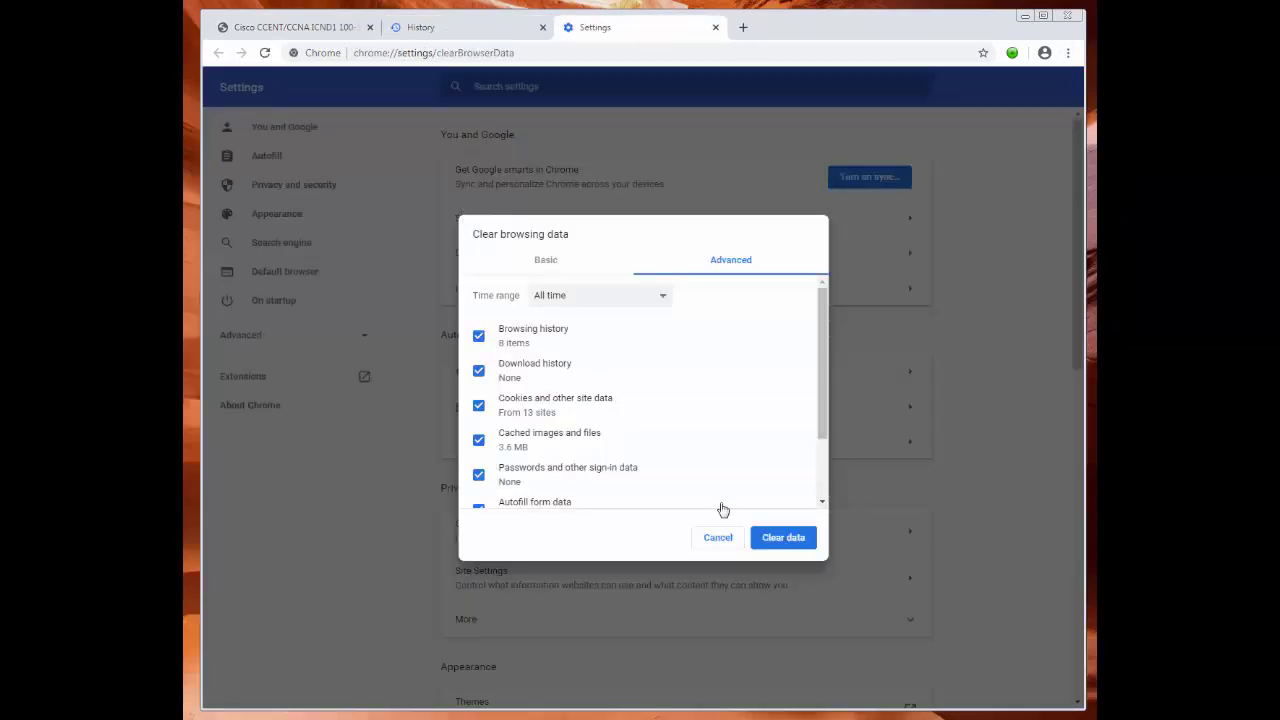
click(780, 537)
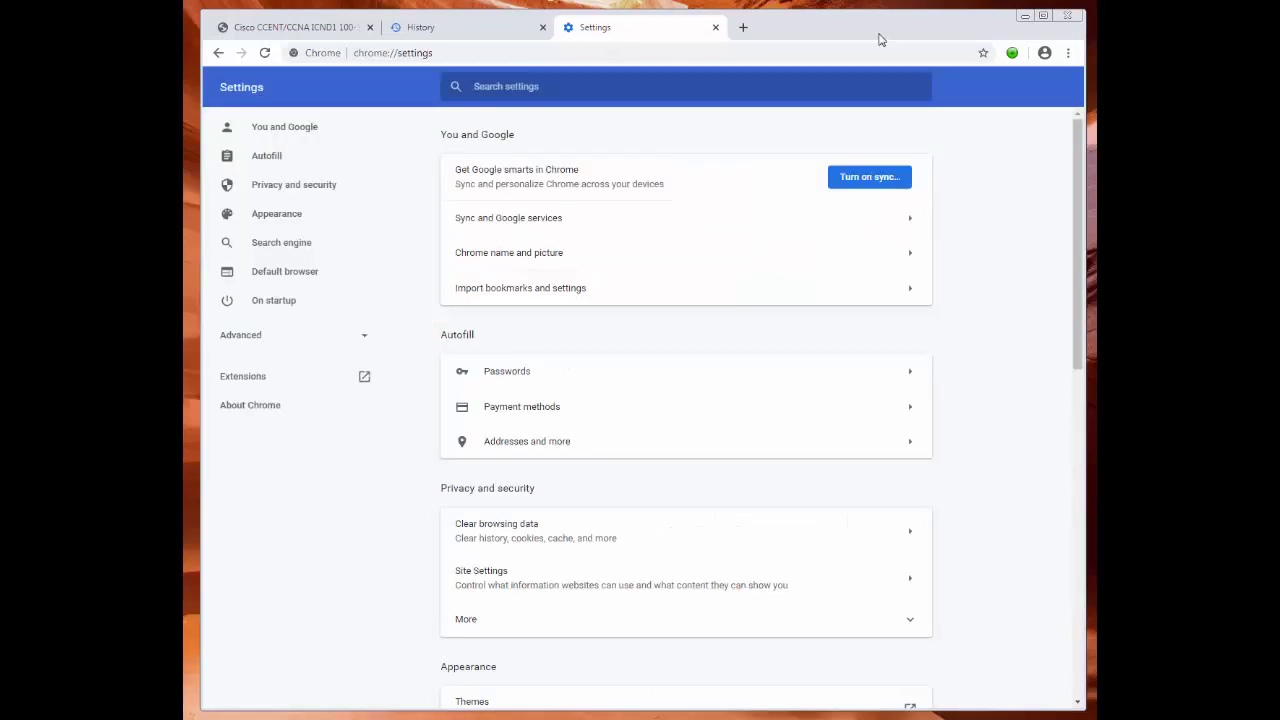
click(1068, 17)
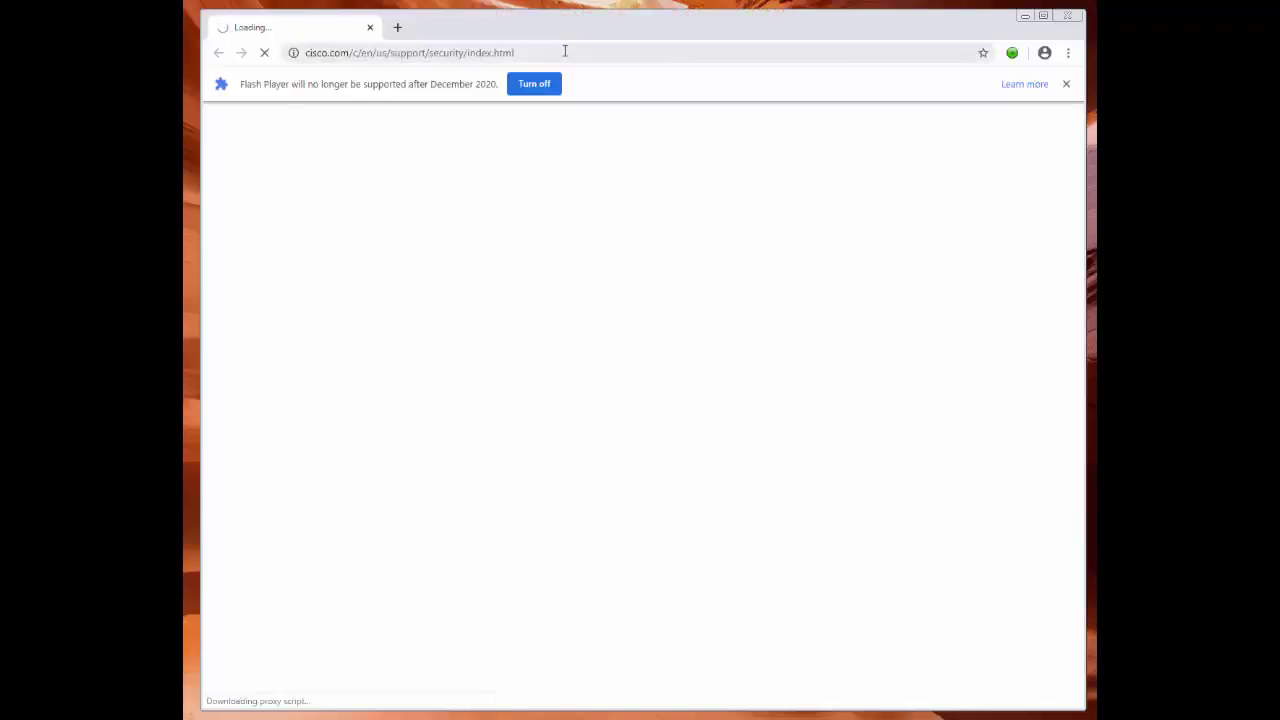
click(560, 53)
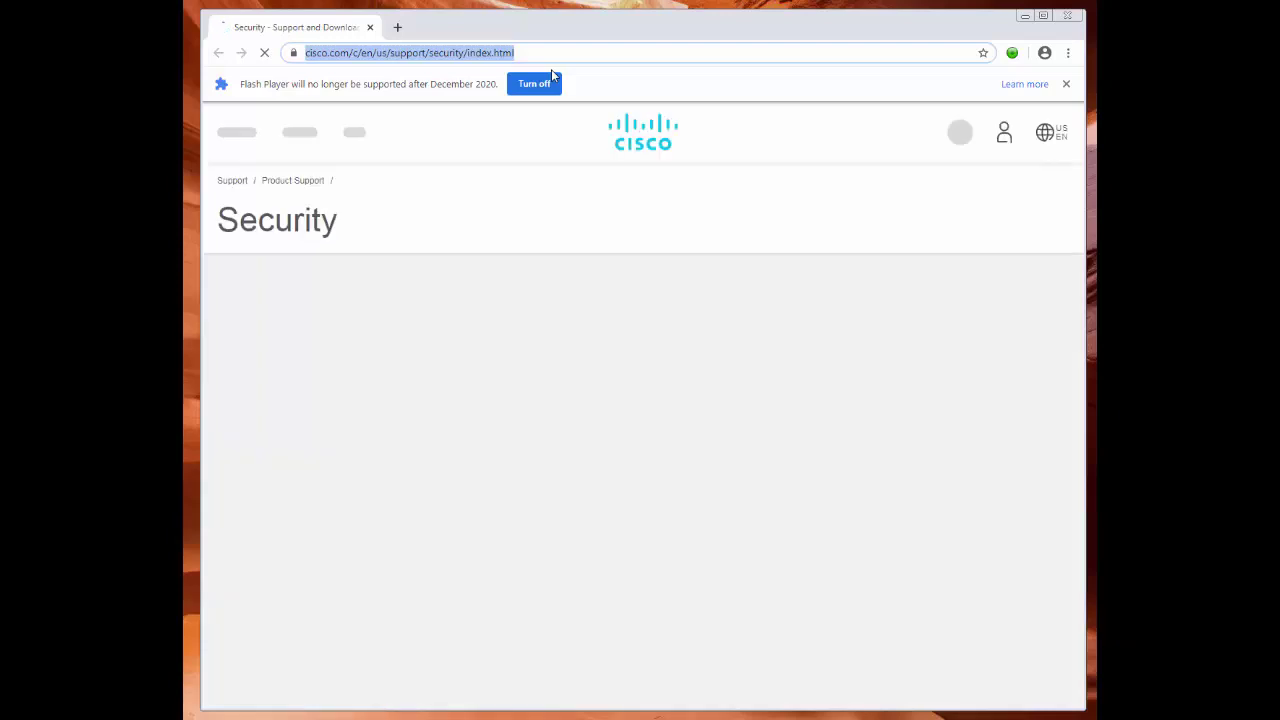
text(https://web.)
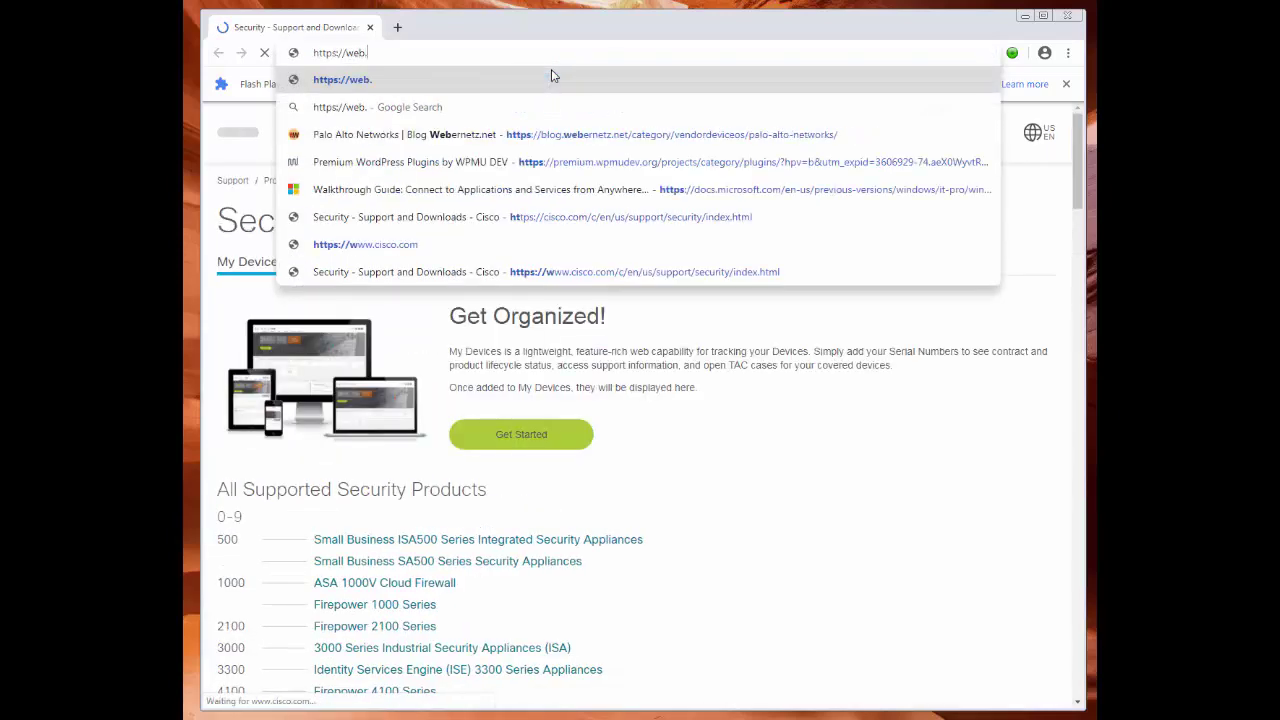
text(lab.com)
key(Return)
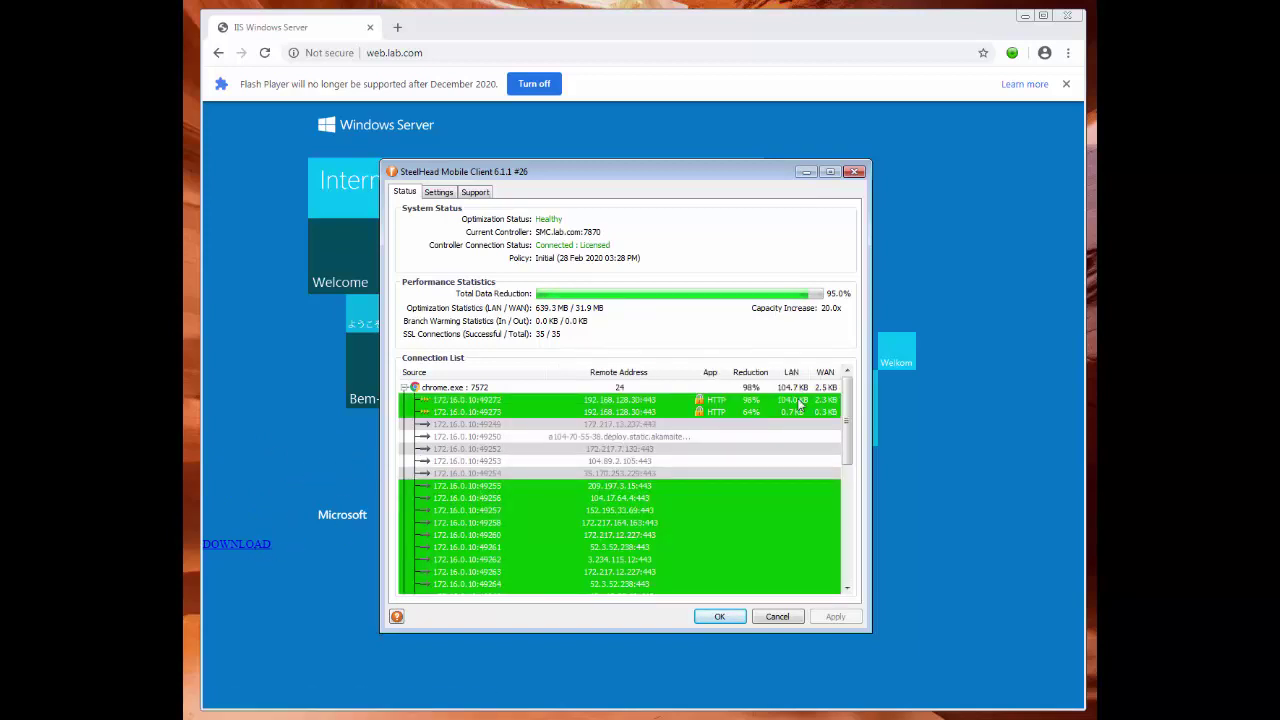
click(250, 545)
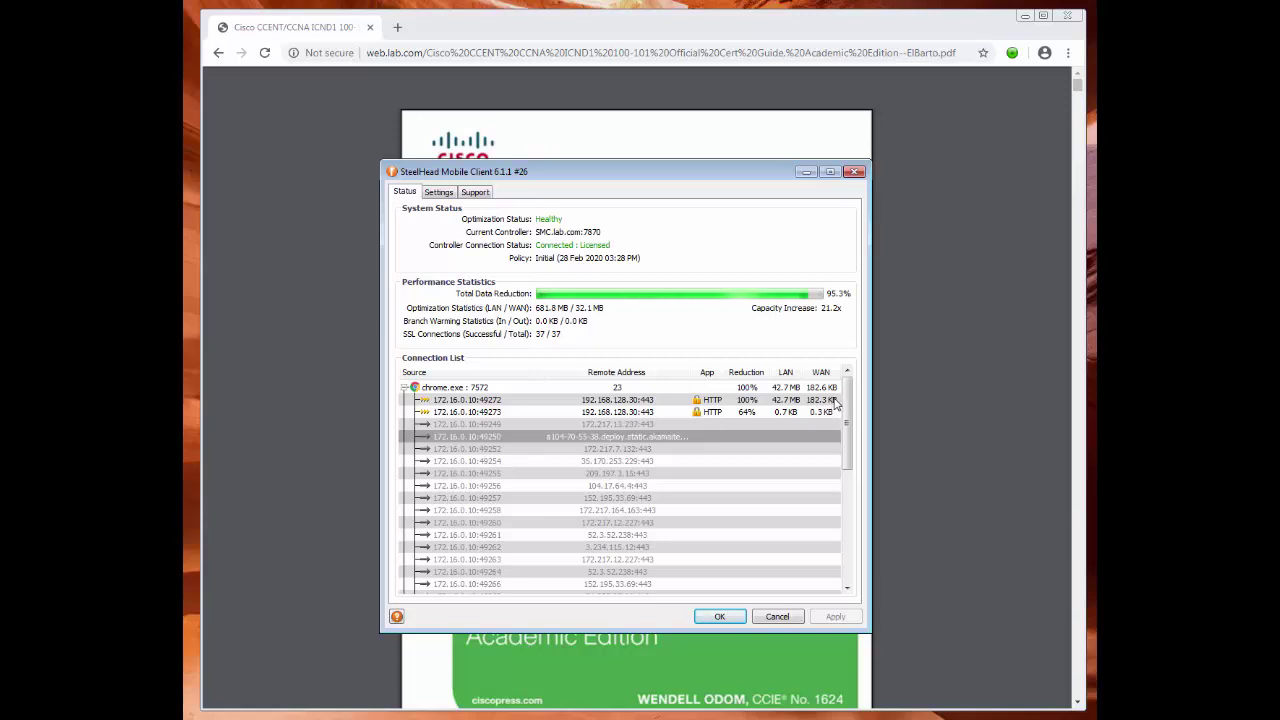
click(437, 193)
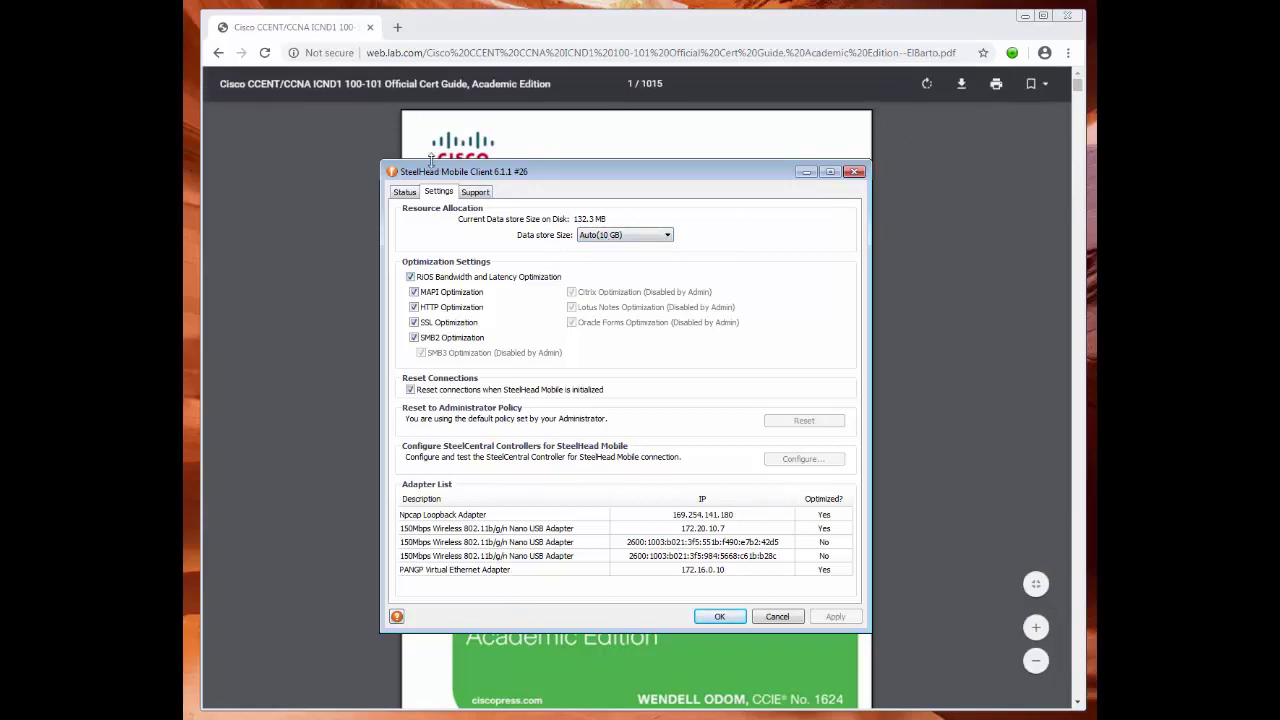
click(404, 192)
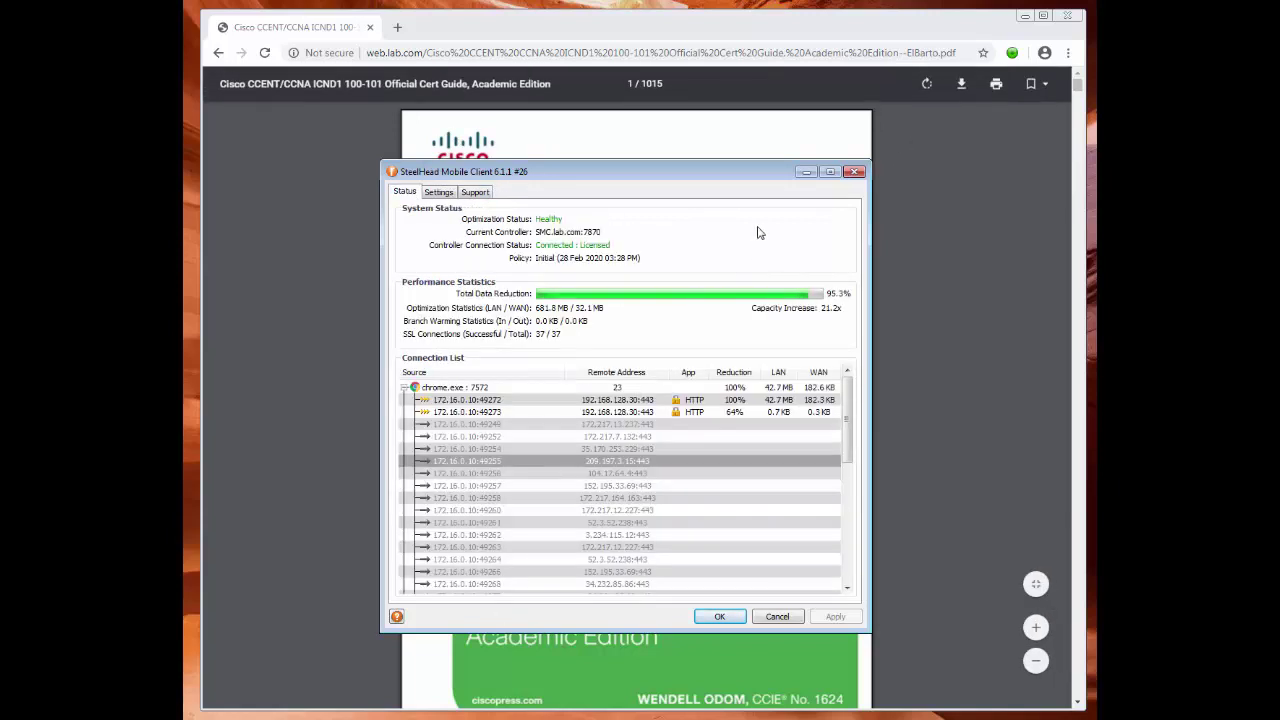